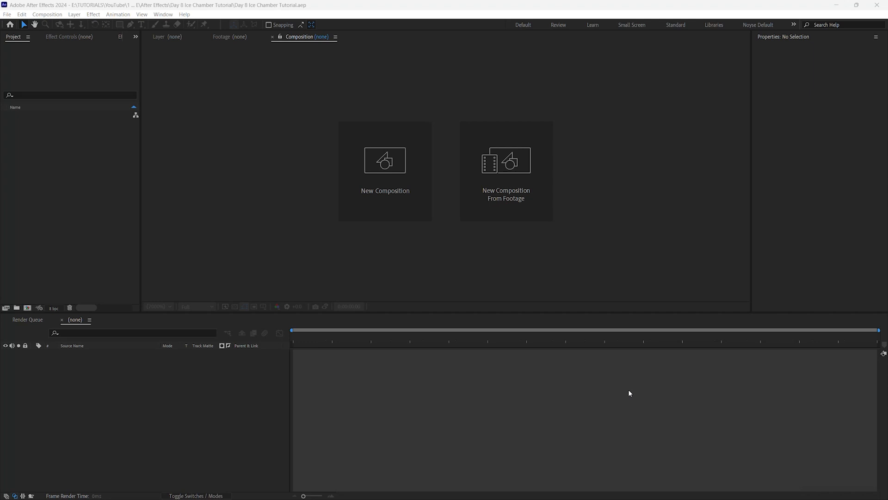
Switch to Adobe Bridge and import EP008.psd into After Effects as Composition - Retain Layer Sizes with Editable Layer Styles.
key(alt+Tab)
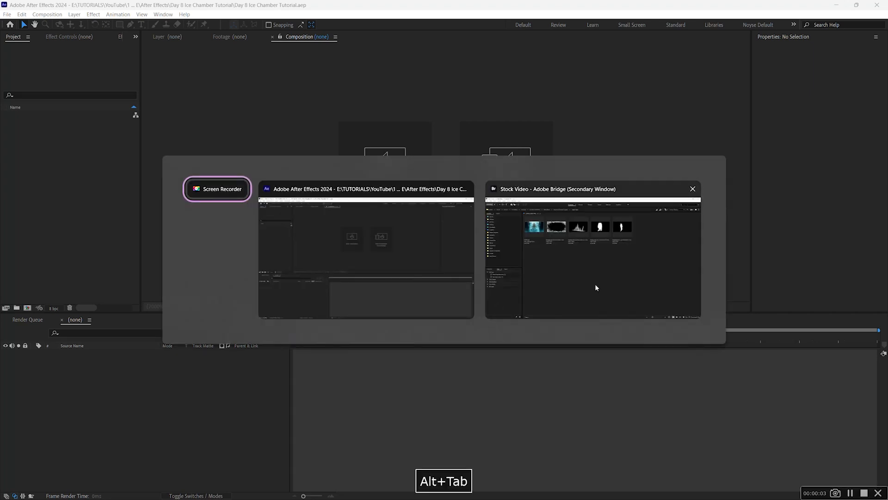
click(612, 294)
drag(209, 142, 57, 116)
key(alt+Tab)
key(alt+Tab)
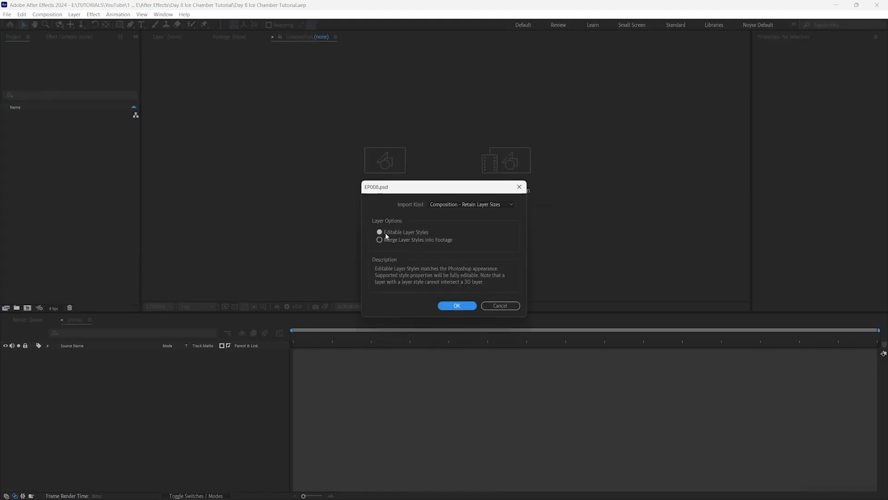
click(456, 306)
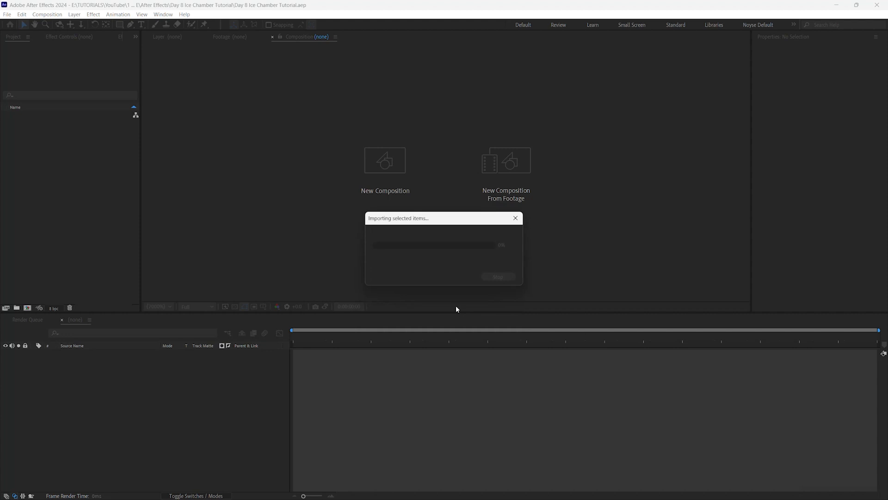
Open the EP008 composition, set the current time to 0:00:16:22 and leave all layers deselected.
double_click(12, 117)
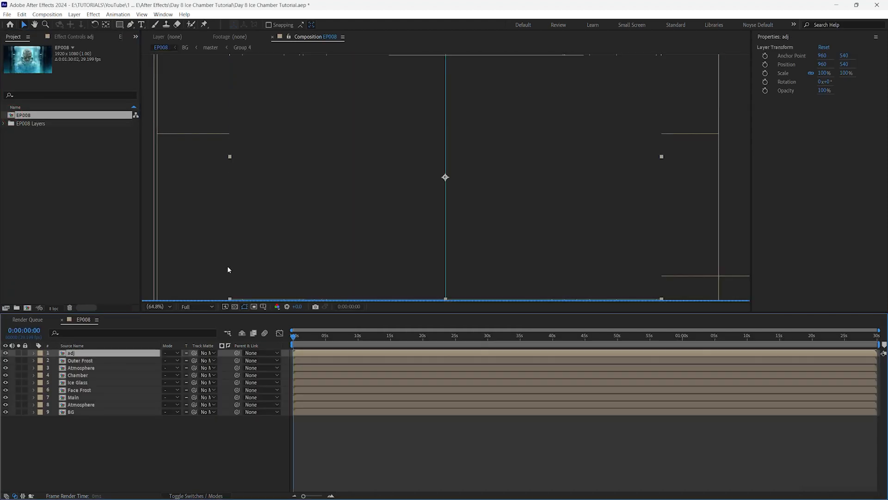
drag(294, 337, 402, 343)
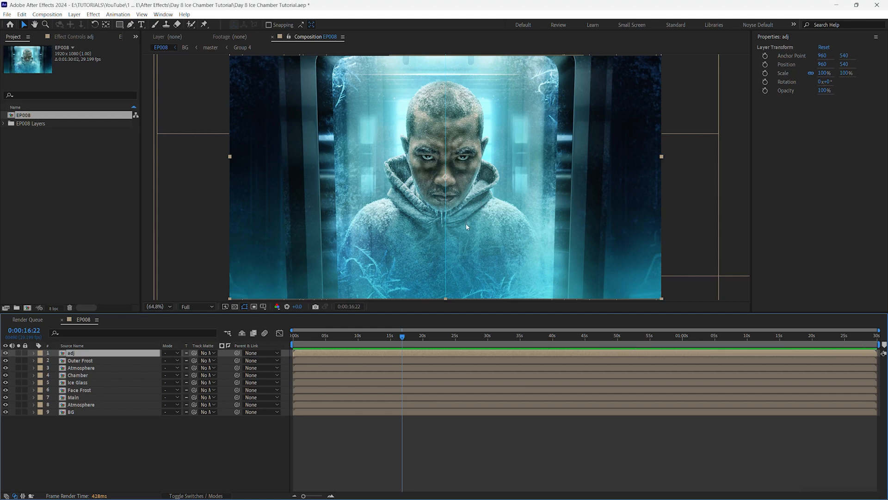
click(196, 476)
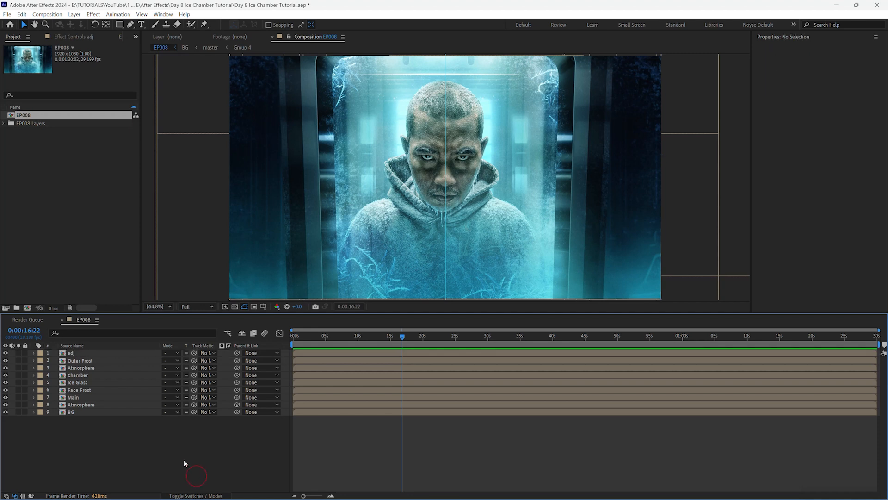
Hide every EP008 layer above BG, and show them again one by one from the lower Atmosphere up to adj to examine each.
drag(5, 352, 5, 404)
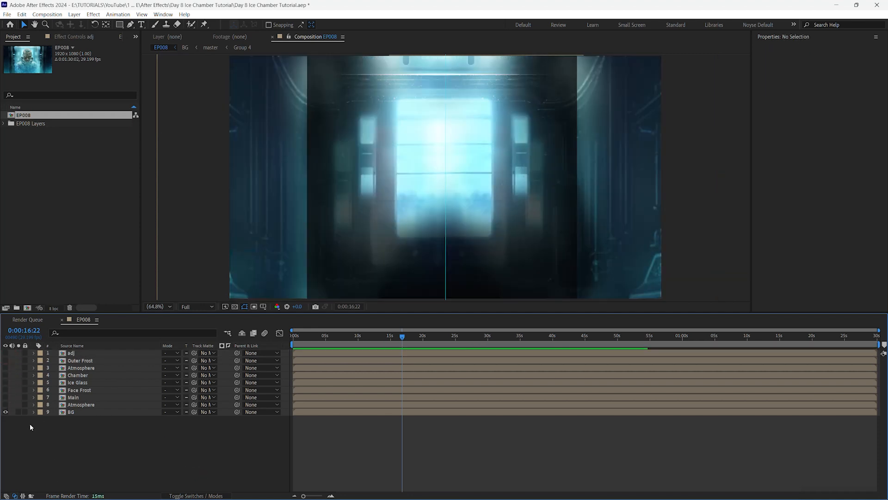
click(5, 404)
click(5, 404)
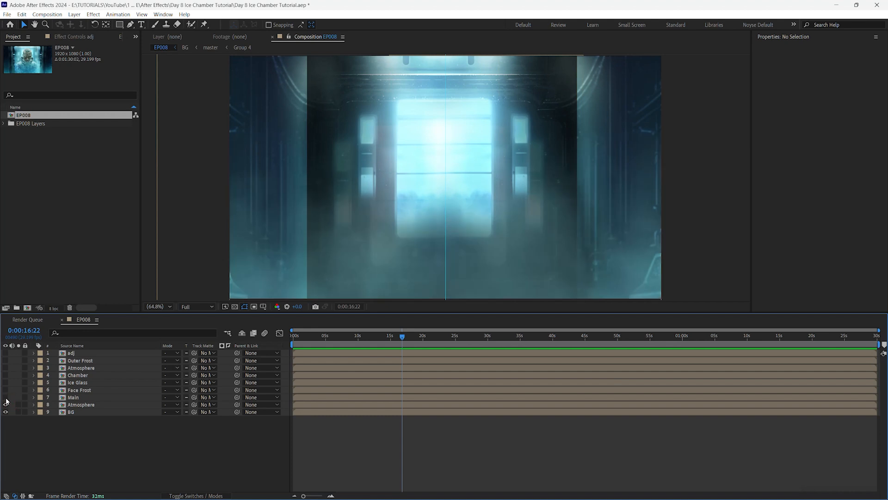
drag(6, 402, 4, 396)
click(5, 389)
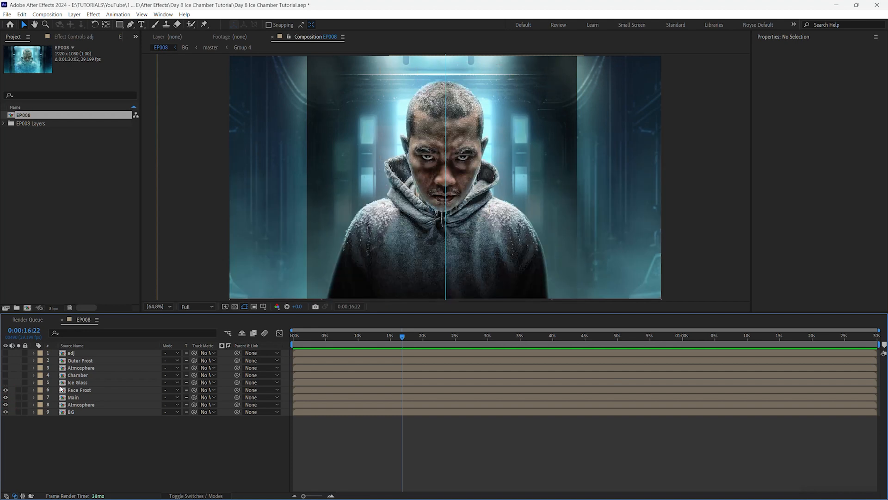
click(5, 382)
click(6, 374)
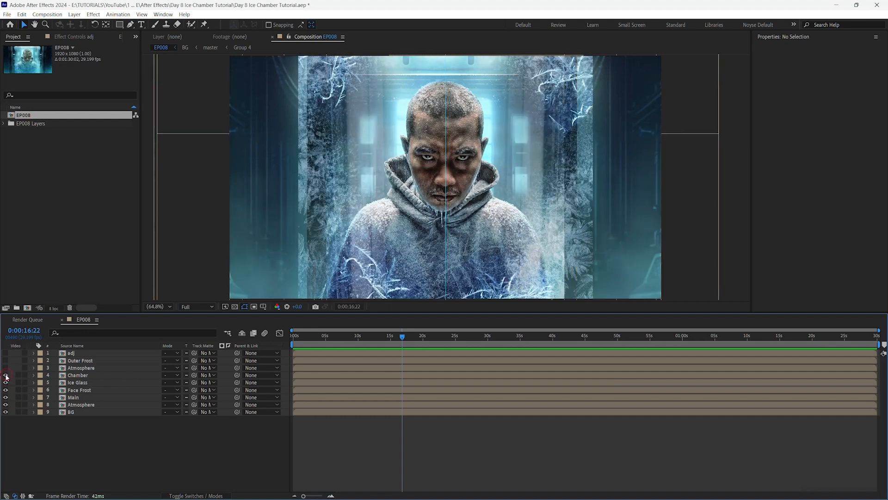
click(6, 367)
click(5, 360)
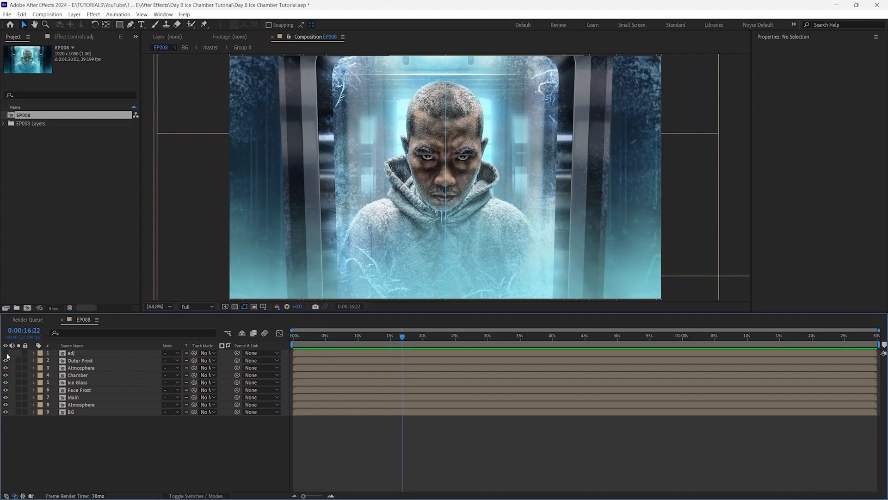
click(5, 353)
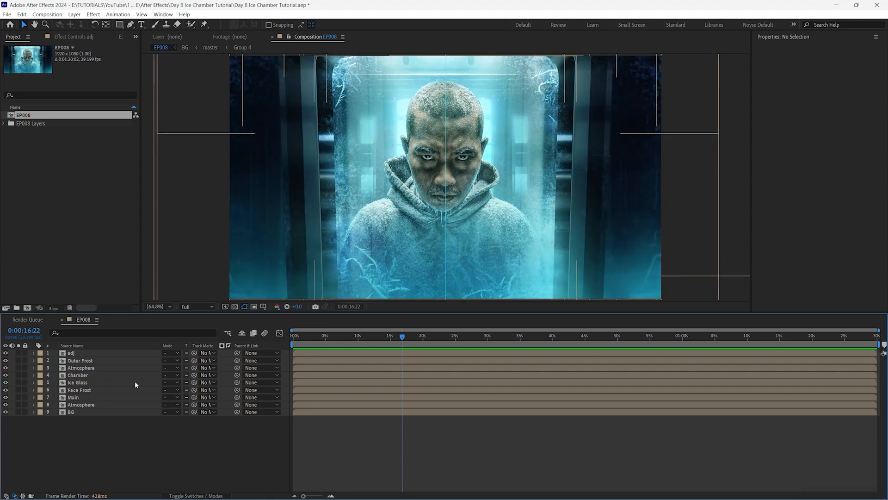
key(F9)
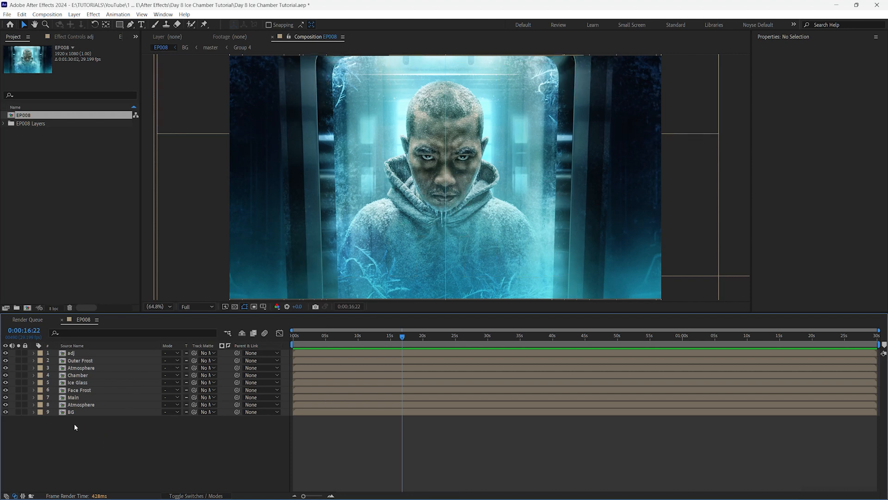
Look inside the Chamber composition, return to EP008 and open the Ice Glass composition.
double_click(77, 374)
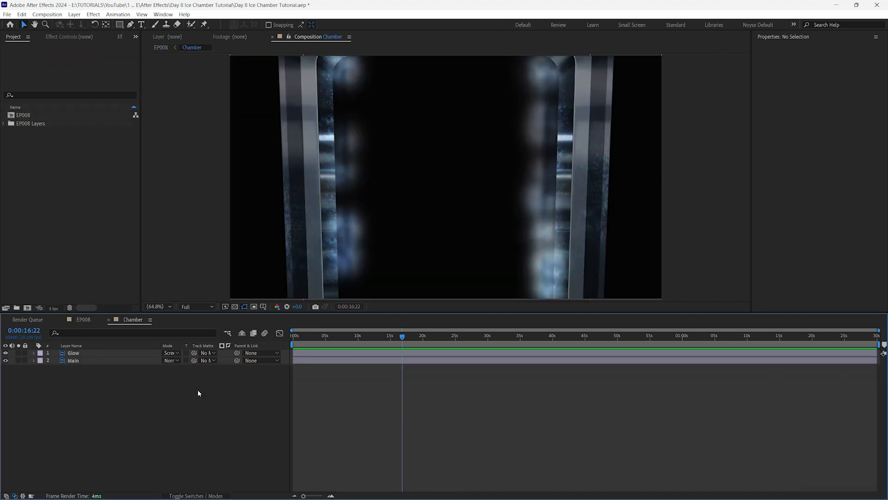
click(83, 321)
click(62, 384)
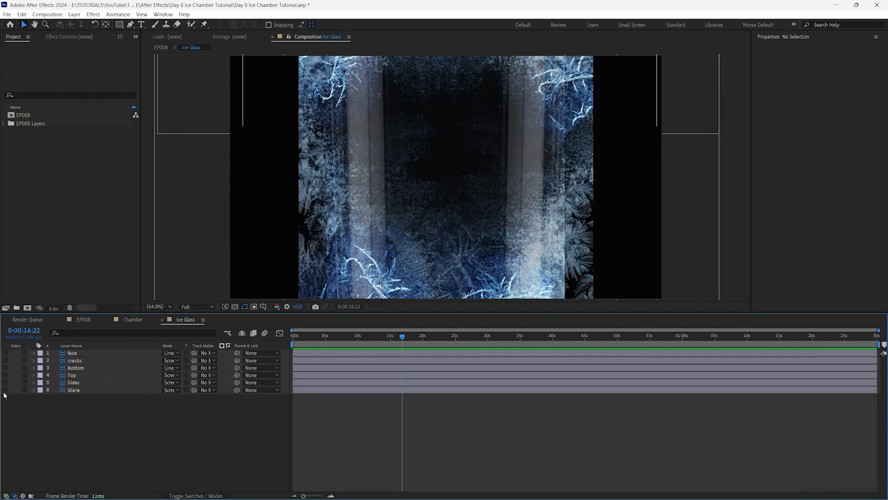
With all Ice Glass layers hidden, show them one by one from Glare up to face to examine each.
drag(4, 395, 5, 406)
click(5, 390)
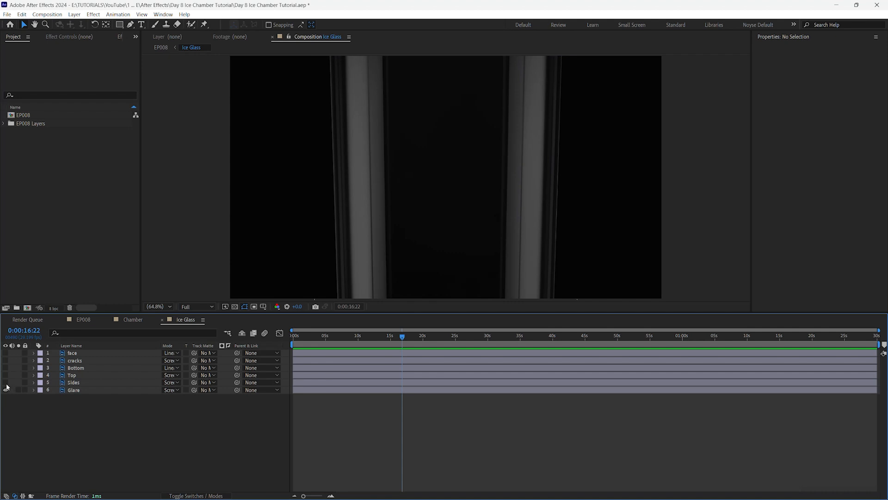
click(5, 382)
click(6, 374)
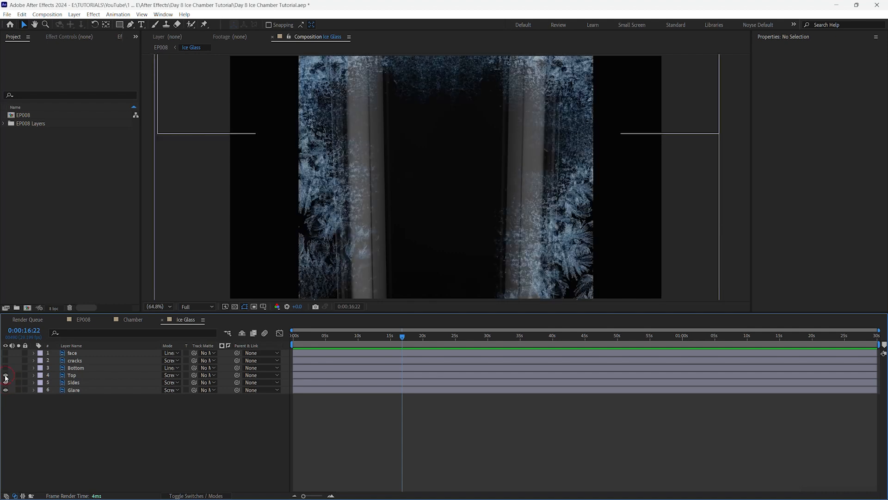
click(5, 368)
click(6, 360)
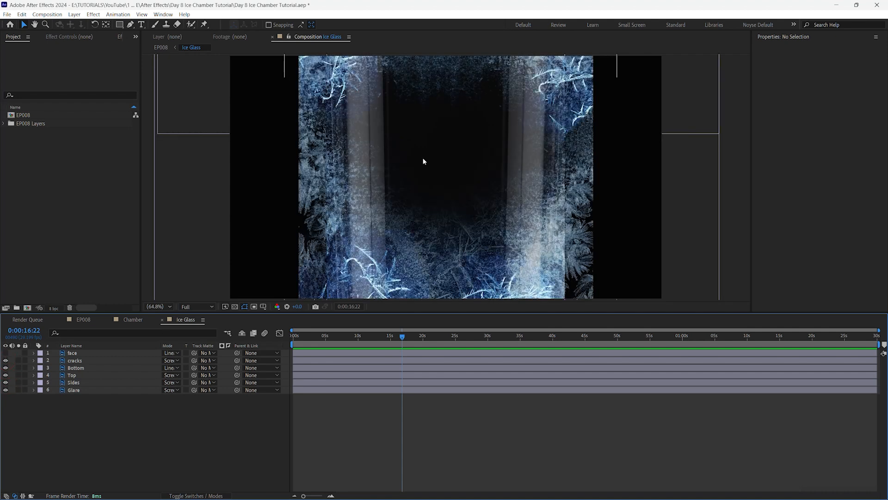
click(5, 353)
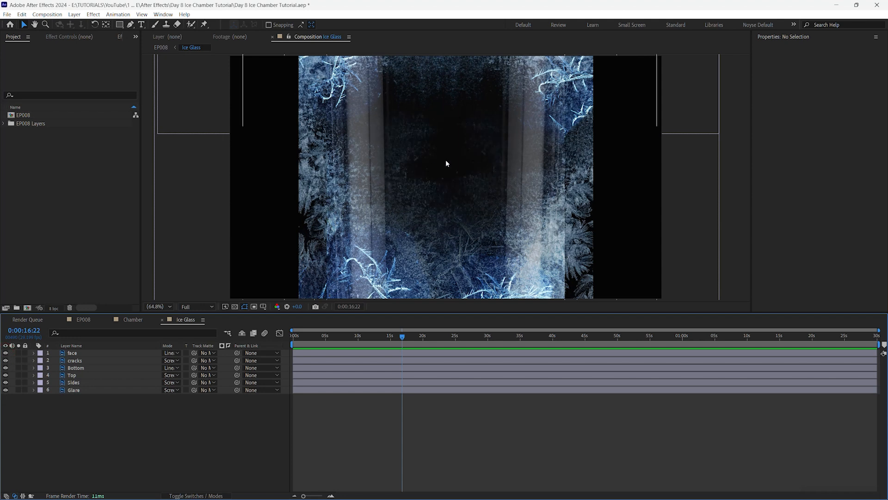
At the start of the Ice Glass timeline, copy the Glare layer and hide the original.
click(301, 337)
key(Home)
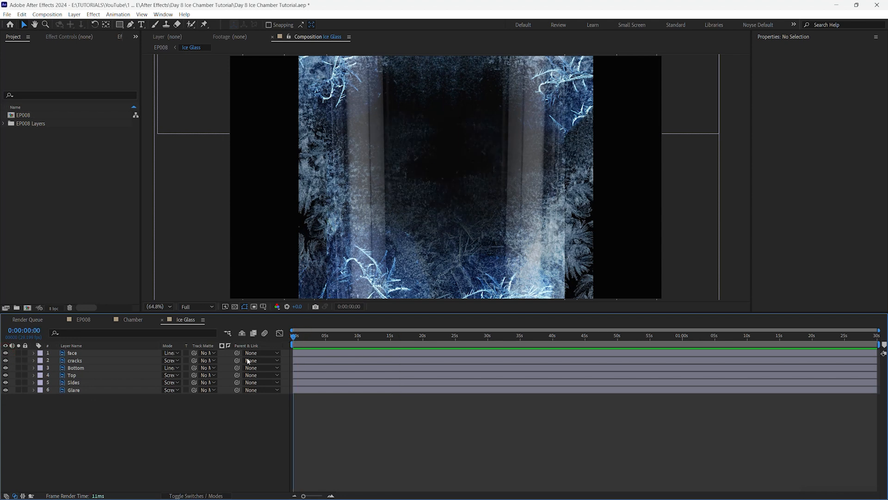
click(99, 390)
key(ctrl+c)
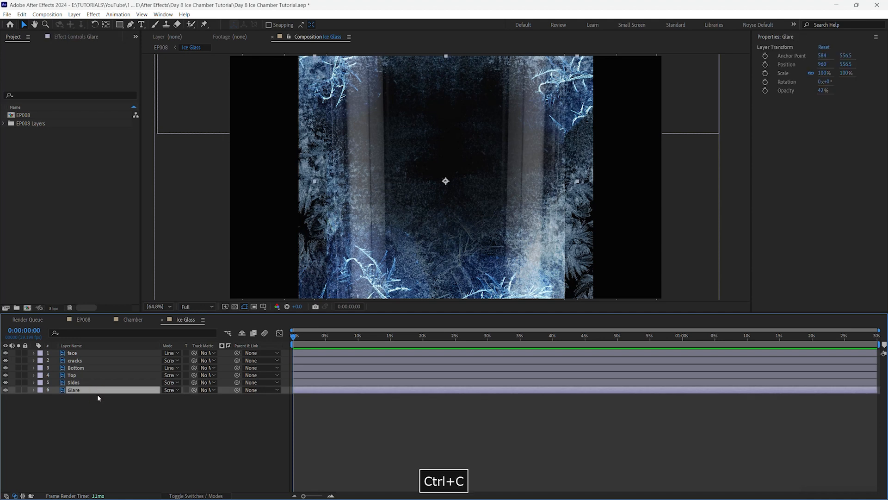
click(6, 390)
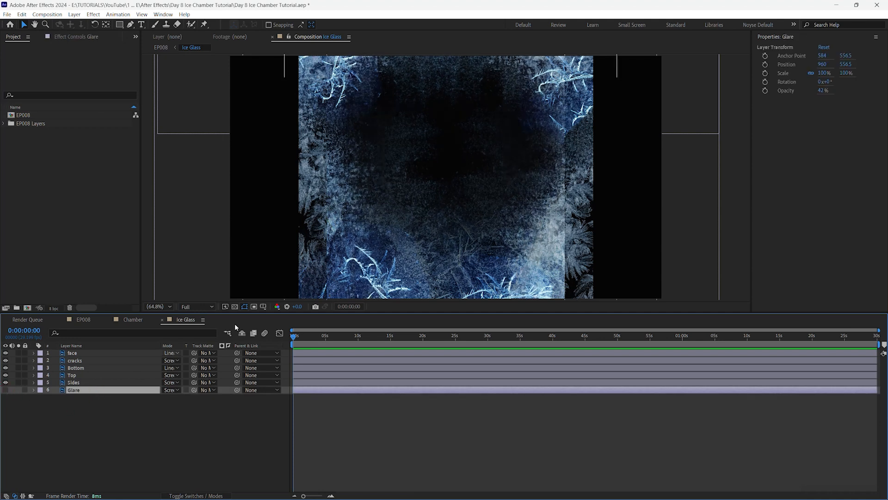
Paste the Glare layer into the EP008 composition and place it directly below the Ice Glass layer.
click(89, 321)
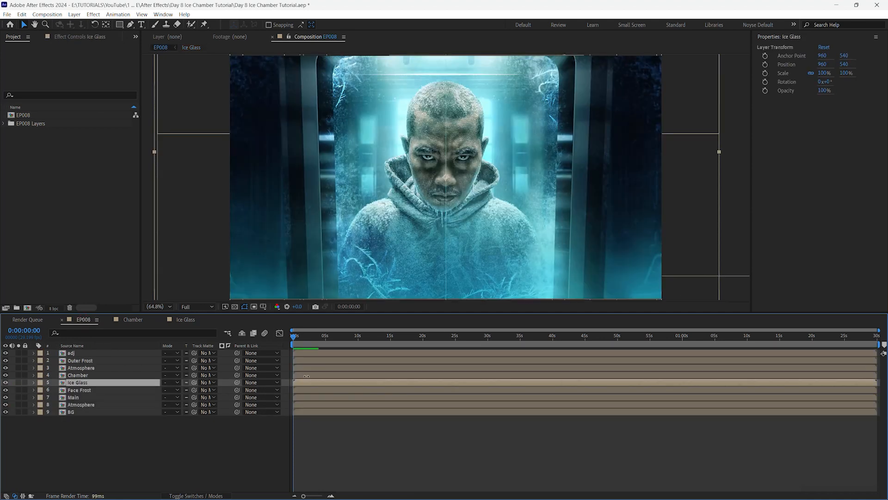
key(ctrl+v)
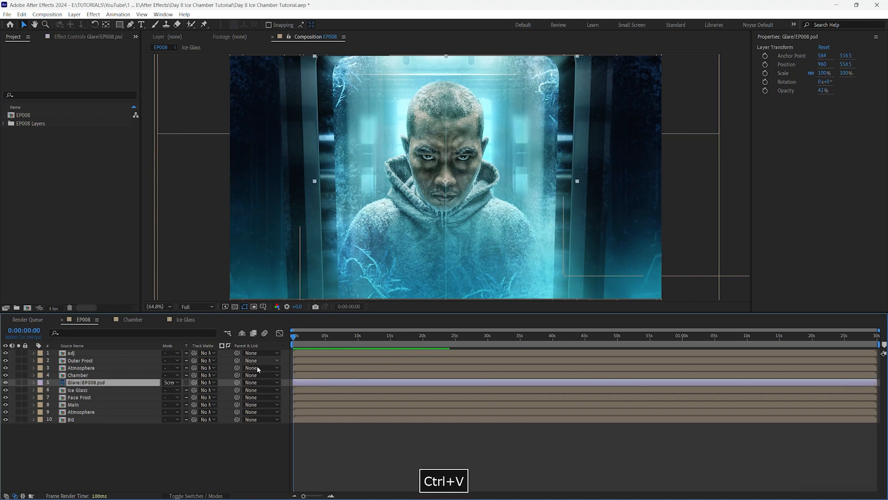
drag(98, 384, 110, 393)
click(115, 467)
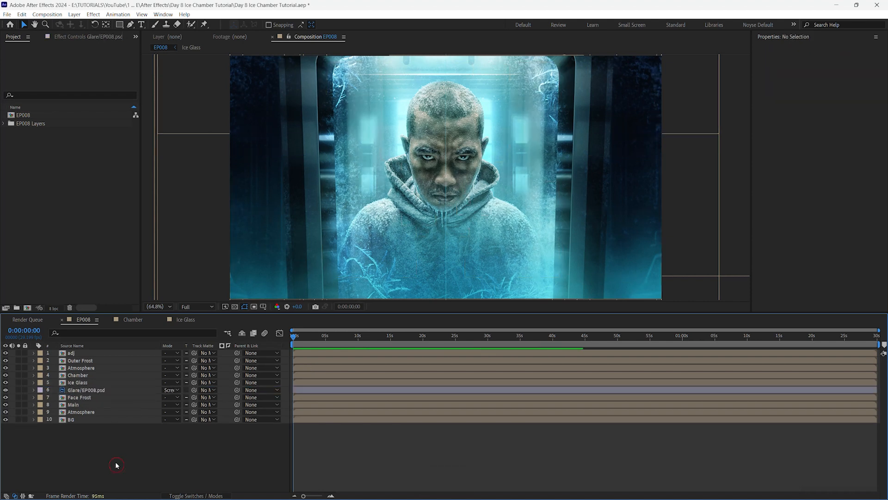
Hide and show the Ice Glass and Glare layers in EP008 to check what each contributes to the image.
click(5, 382)
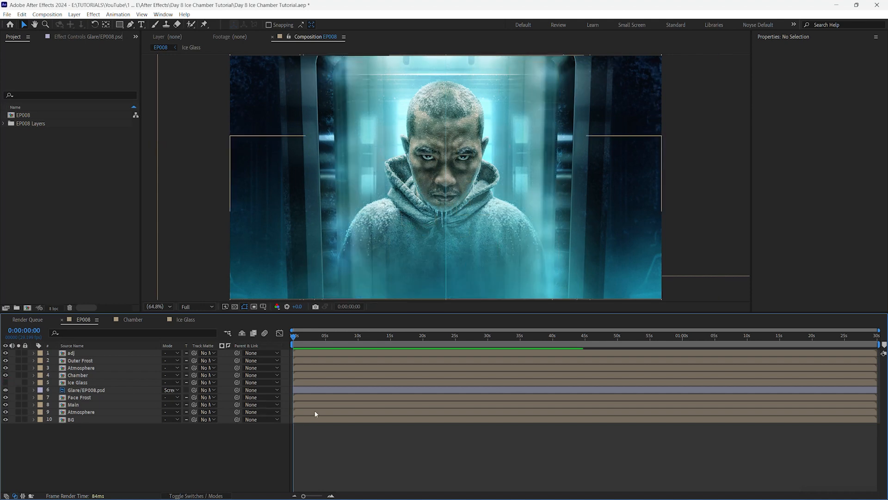
click(6, 390)
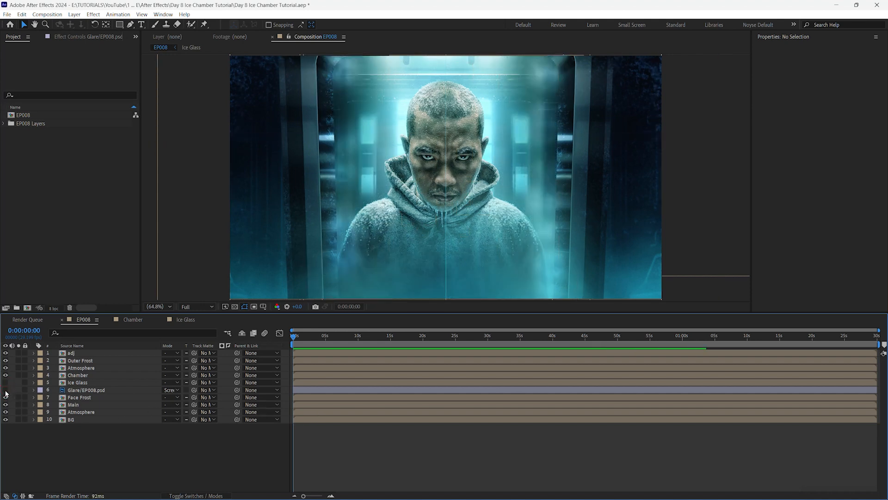
click(5, 390)
click(6, 382)
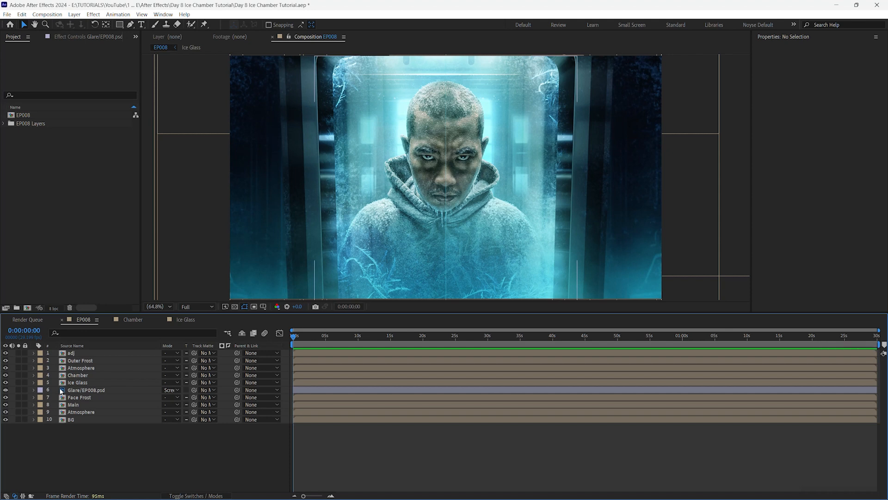
key(F9)
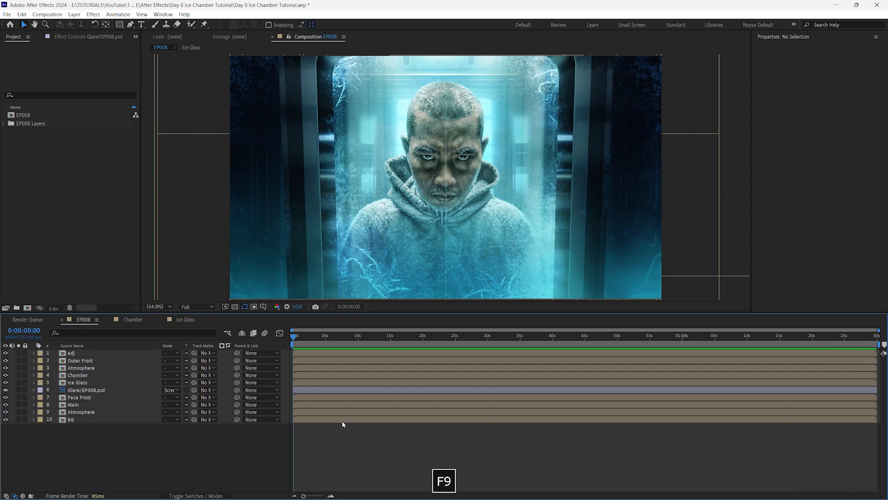
Add a two-node camera to EP008 with a 53.08 mm focal length, depth of field enabled and focus distance locked to zoom.
click(225, 448)
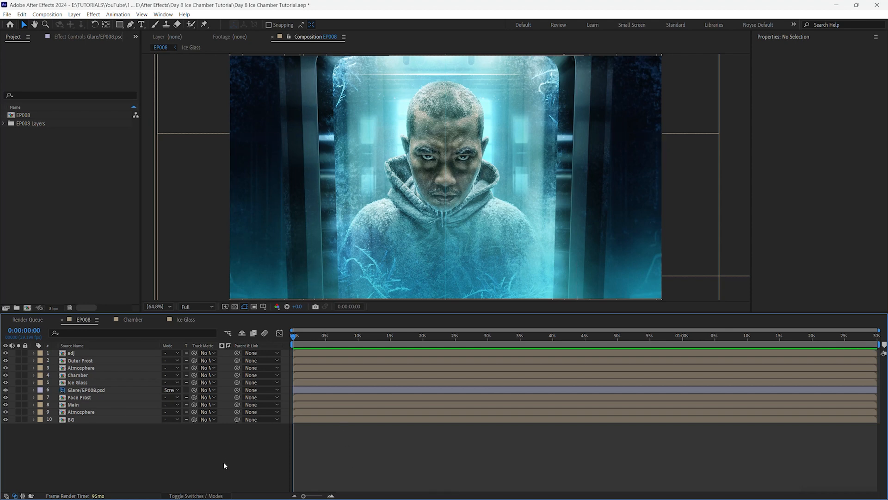
right_click(221, 459)
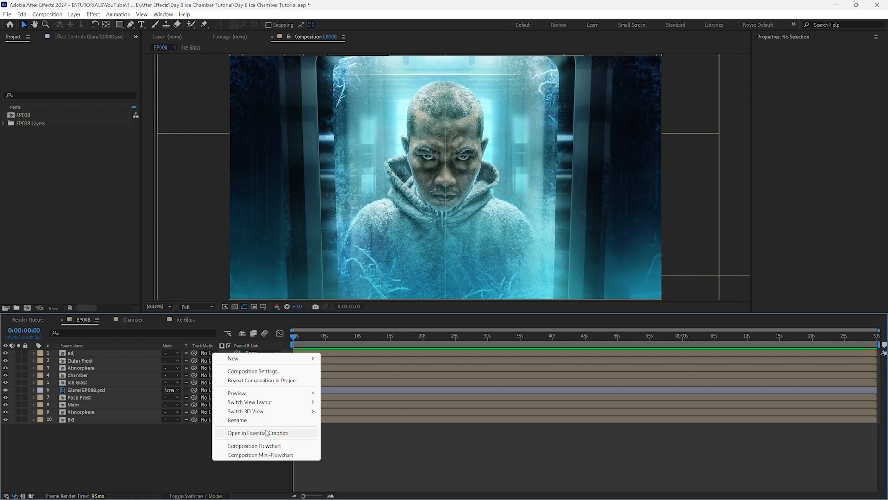
mouse_move(298, 360)
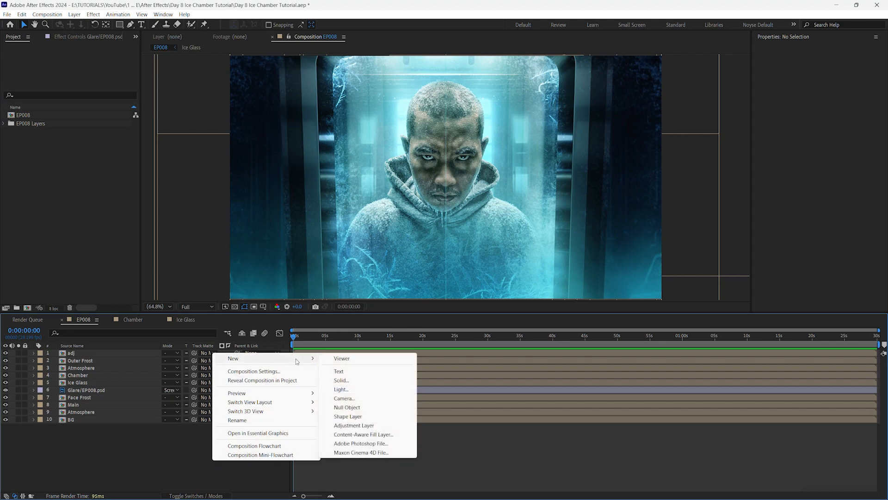
click(368, 398)
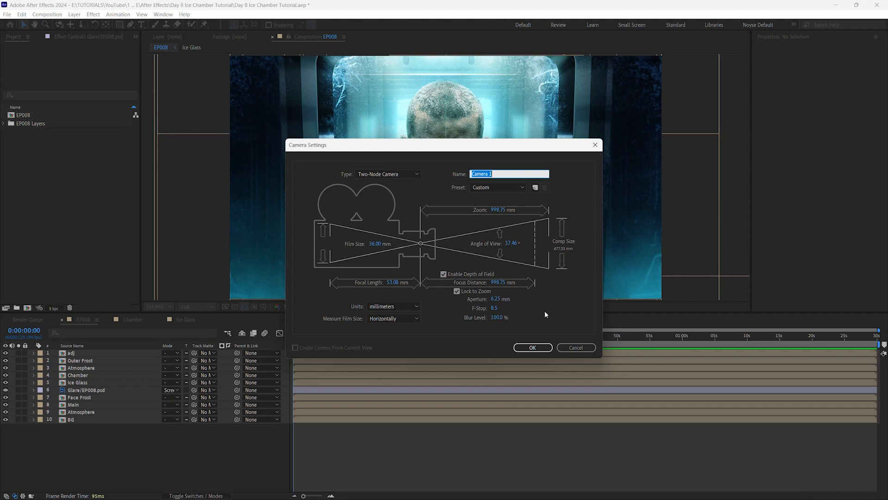
click(536, 351)
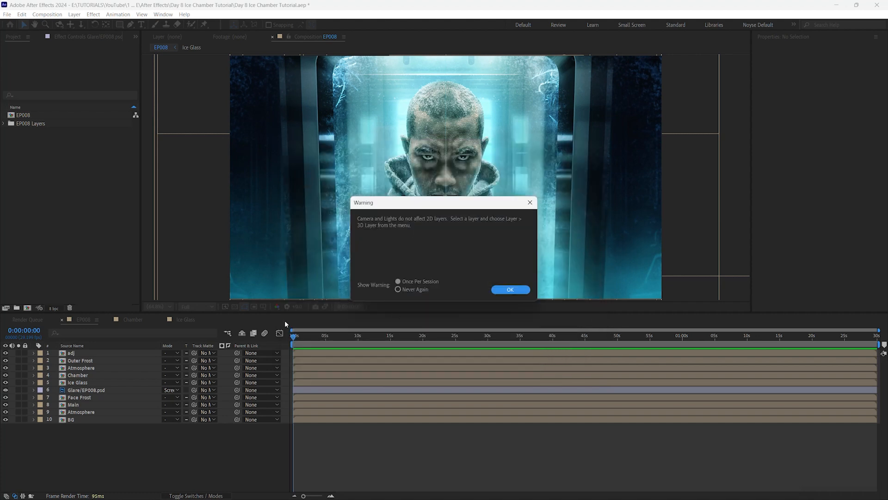
click(522, 291)
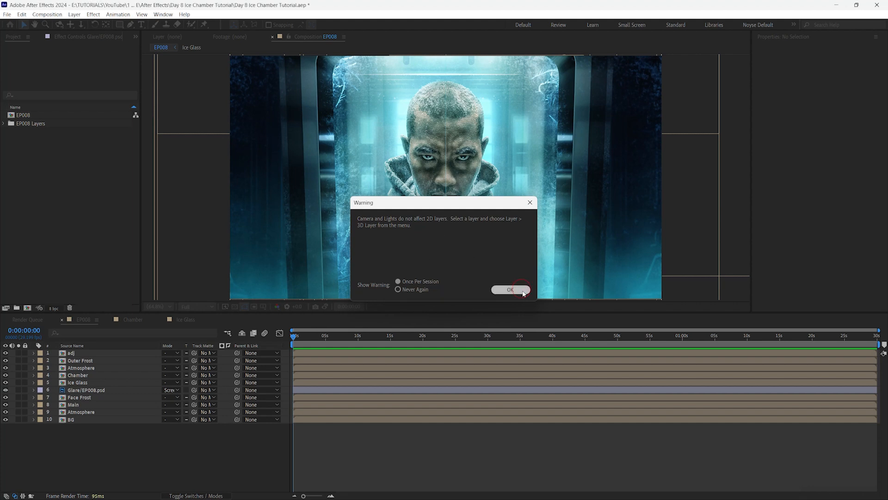
Inside the BG composition, turn Layer 14 copy, Layer 14, Layer 12 and bg copy 2 into 3D layers.
click(171, 464)
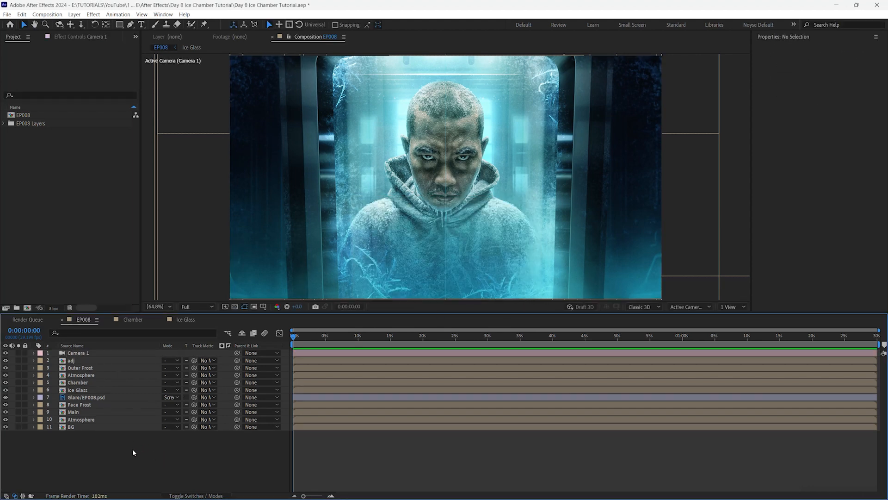
double_click(65, 427)
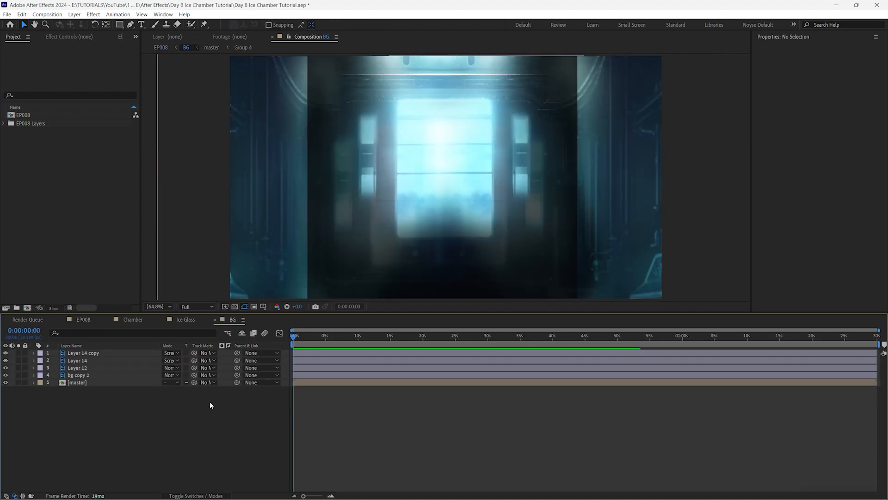
click(190, 495)
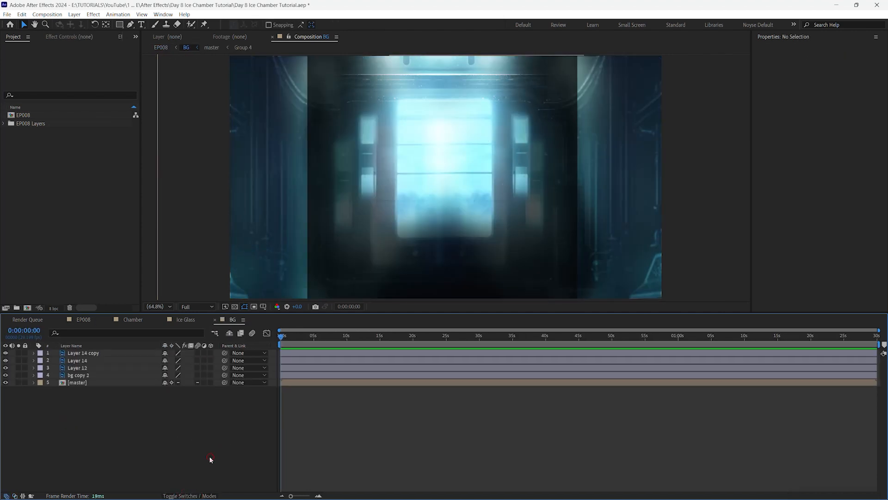
drag(210, 353, 216, 380)
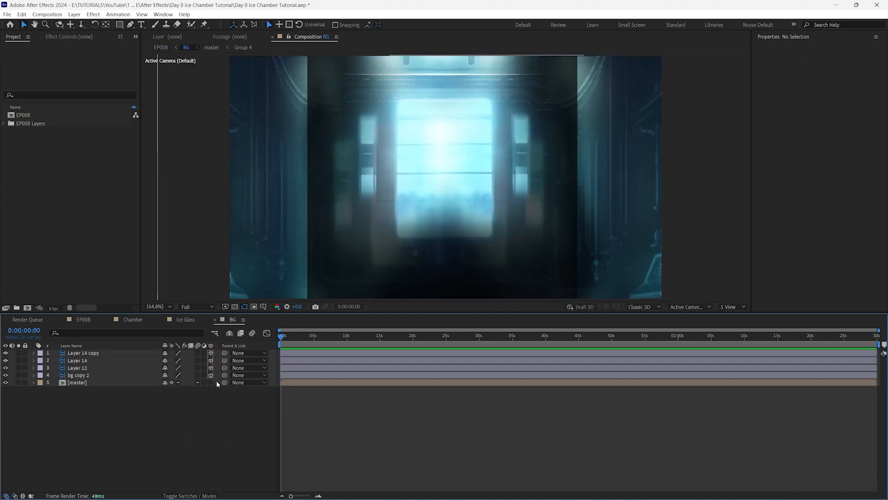
click(6, 383)
click(7, 384)
Inside the nested master composition, turn Layer 1 copy 5, Layer 1 copy and Layer 1 into 3D layers.
click(62, 383)
double_click(63, 383)
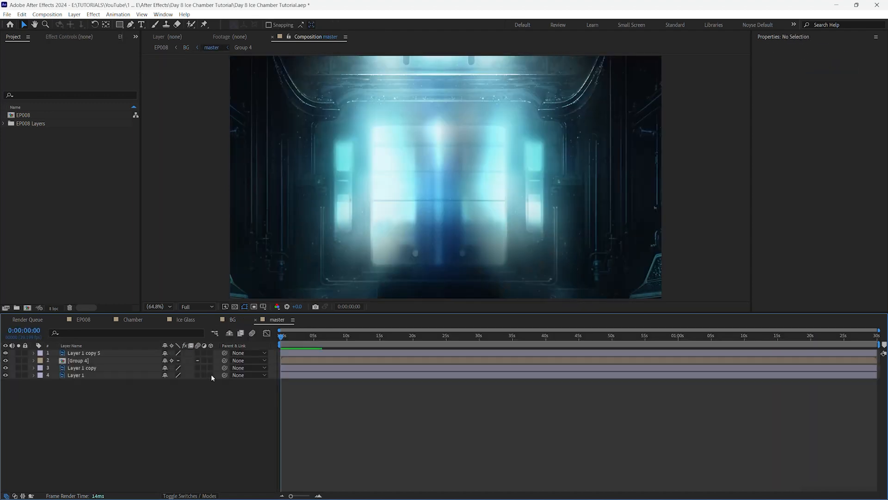
drag(211, 353, 211, 380)
click(211, 362)
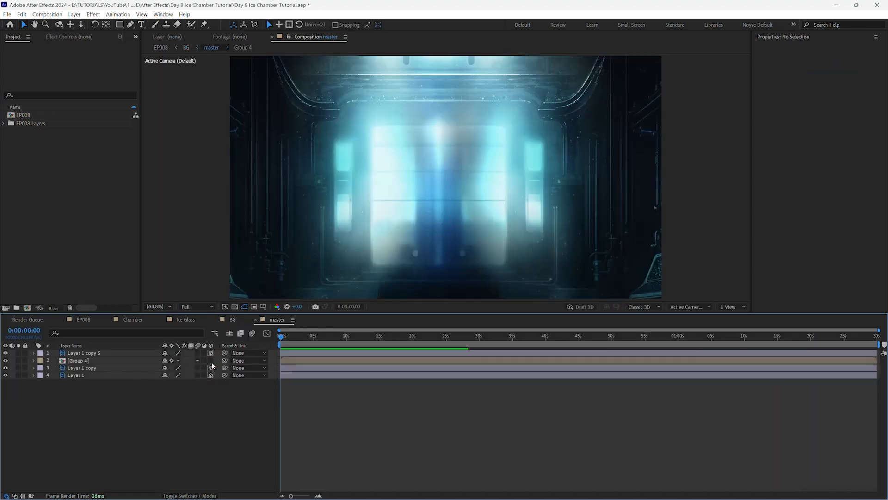
Turn all four layers inside Group 4 into 3D layers, and close the nested composition timelines to return to EP008.
double_click(208, 360)
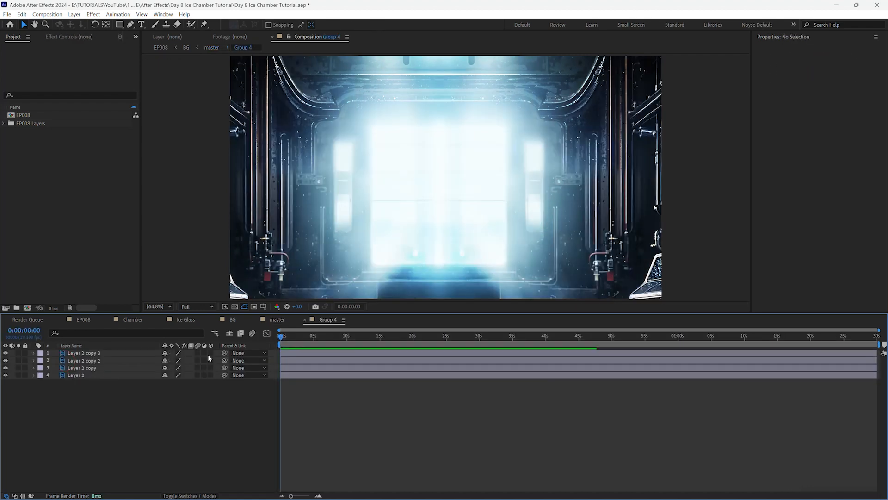
drag(210, 375, 210, 352)
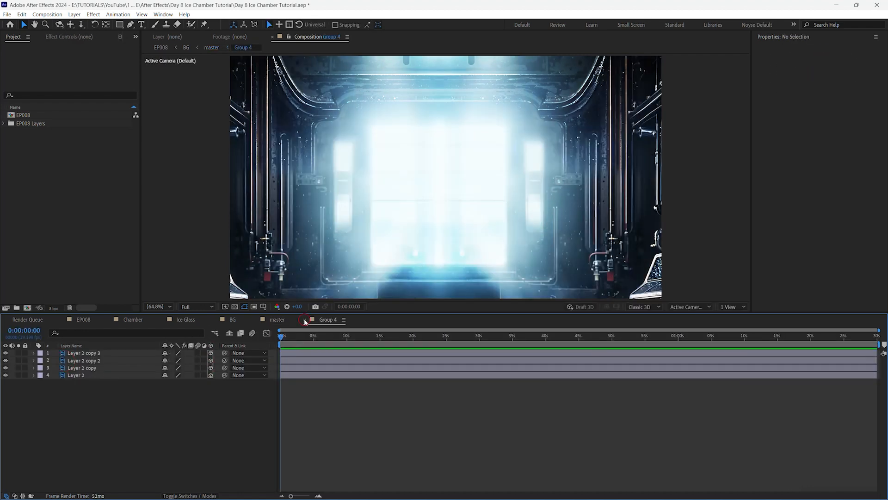
click(304, 319)
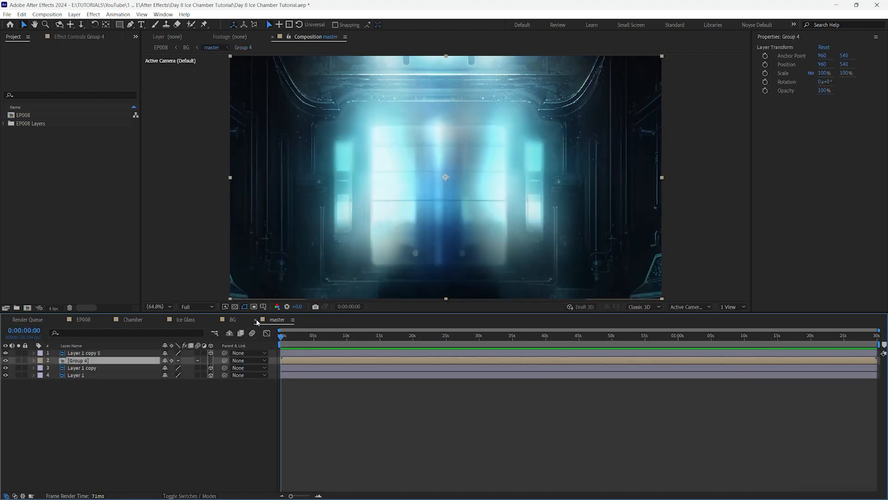
click(256, 320)
click(216, 320)
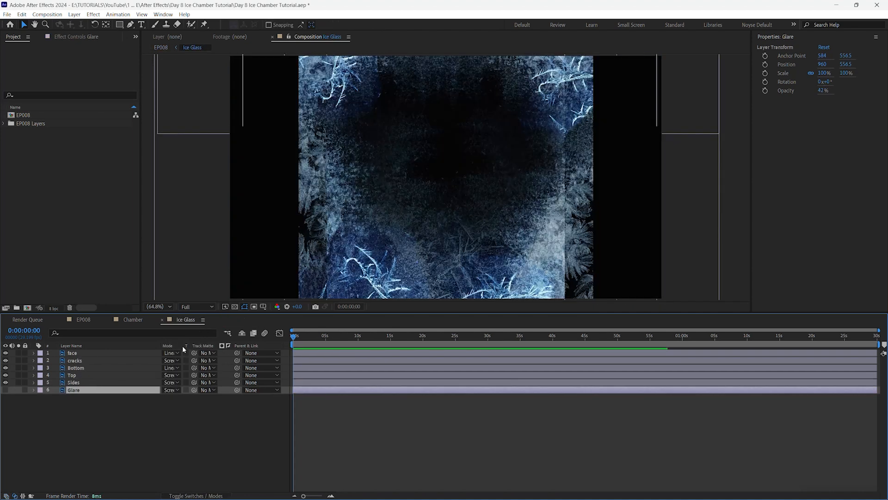
click(162, 319)
click(109, 319)
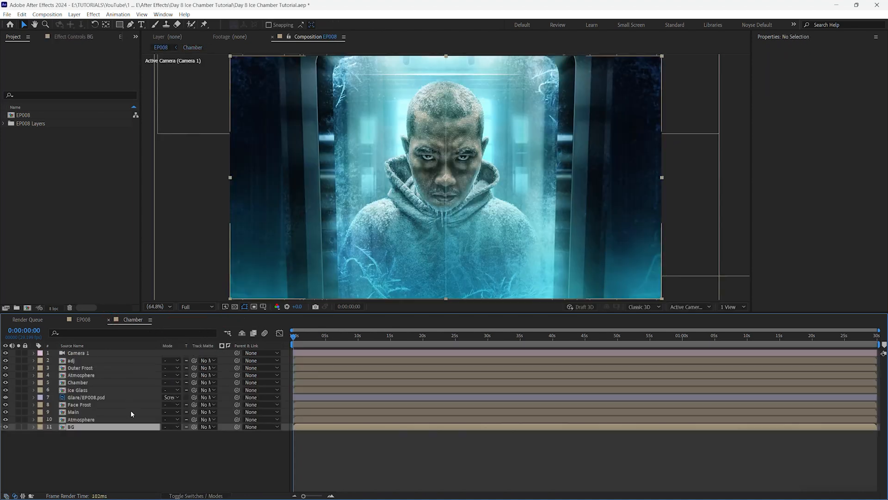
Check the lower Atmosphere composition, and turn the layer inside the Main composition into a 3D layer.
double_click(81, 420)
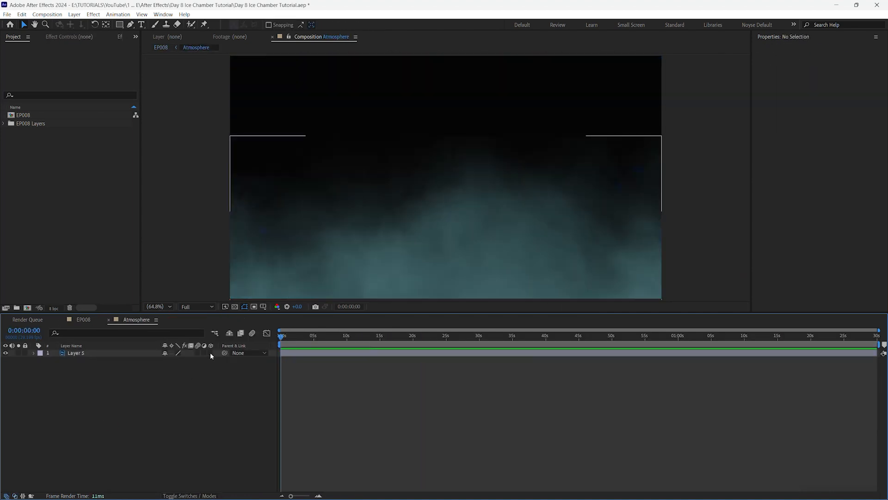
click(108, 319)
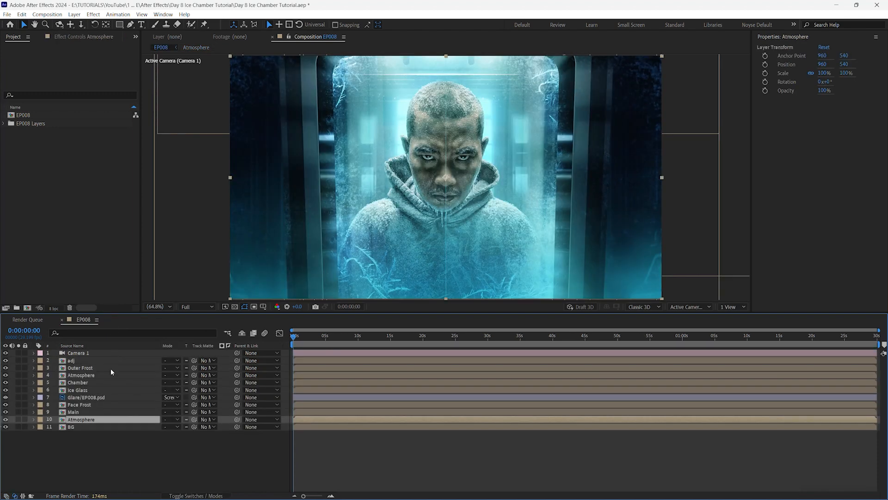
double_click(92, 412)
click(211, 353)
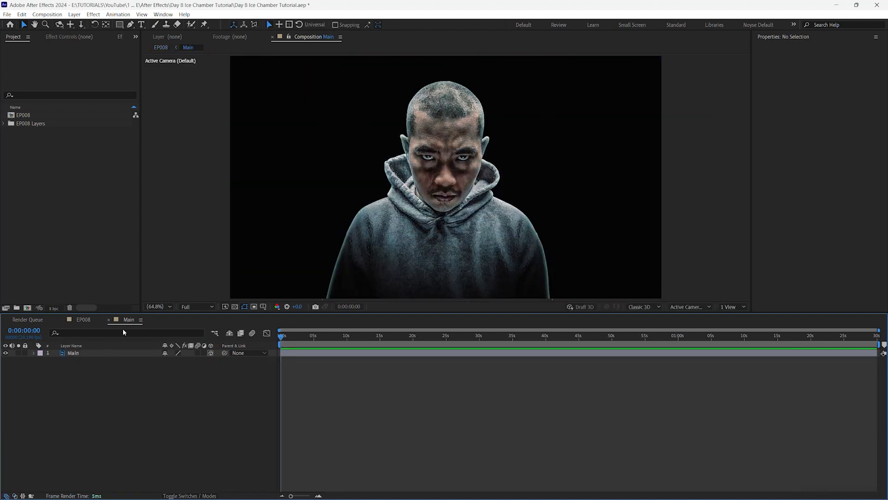
click(109, 320)
Turn all eleven layers inside the Face Frost composition into 3D layers and return to EP008.
double_click(102, 405)
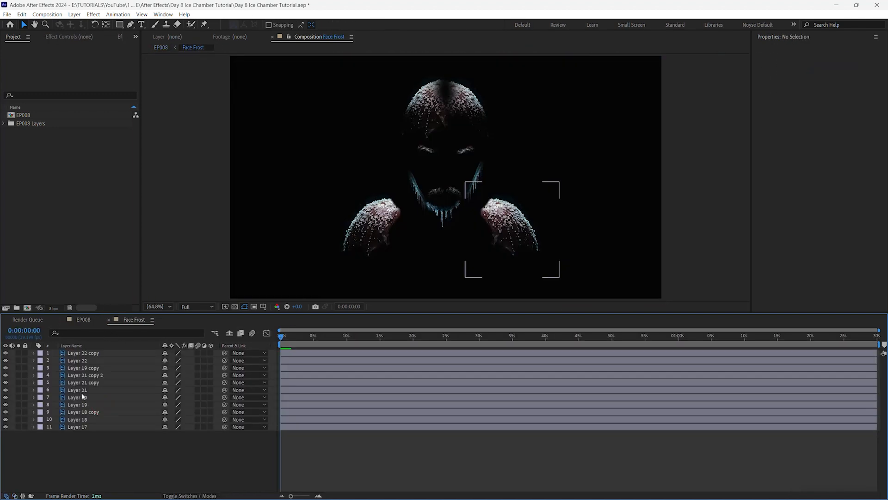
drag(210, 353, 209, 426)
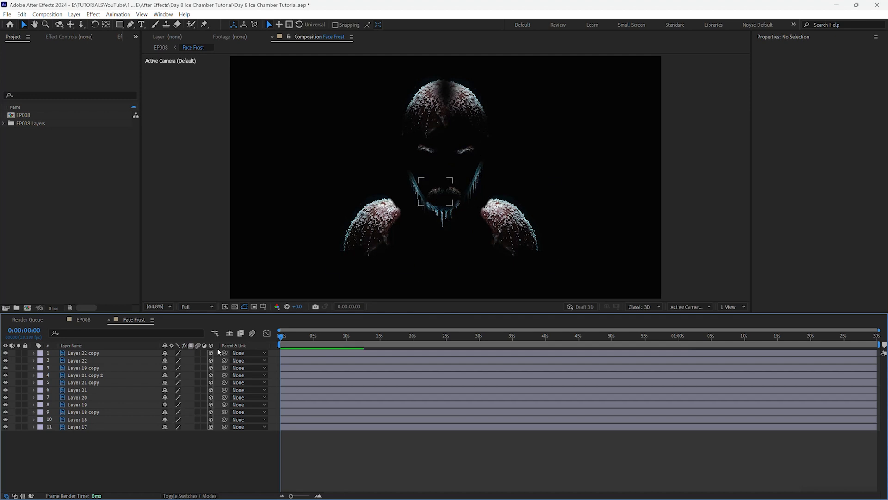
click(109, 319)
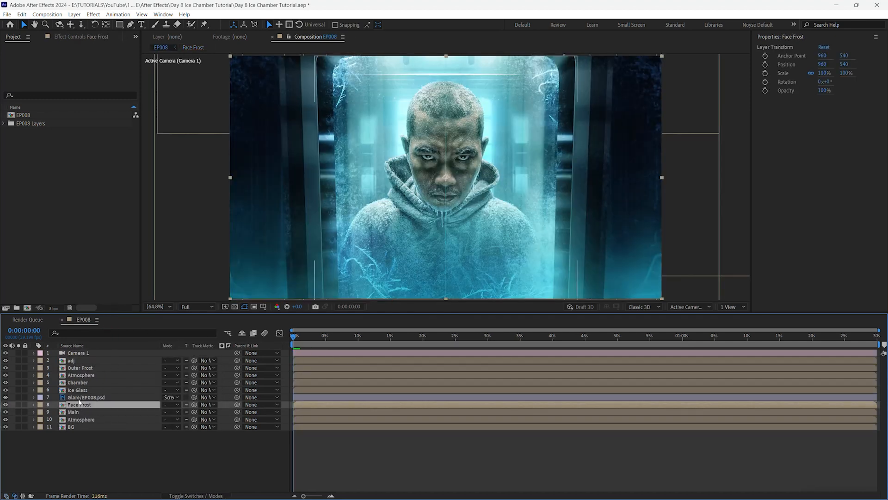
Show the layer switches in EP008 and turn the Glare layer into a 3D layer.
click(92, 397)
click(189, 496)
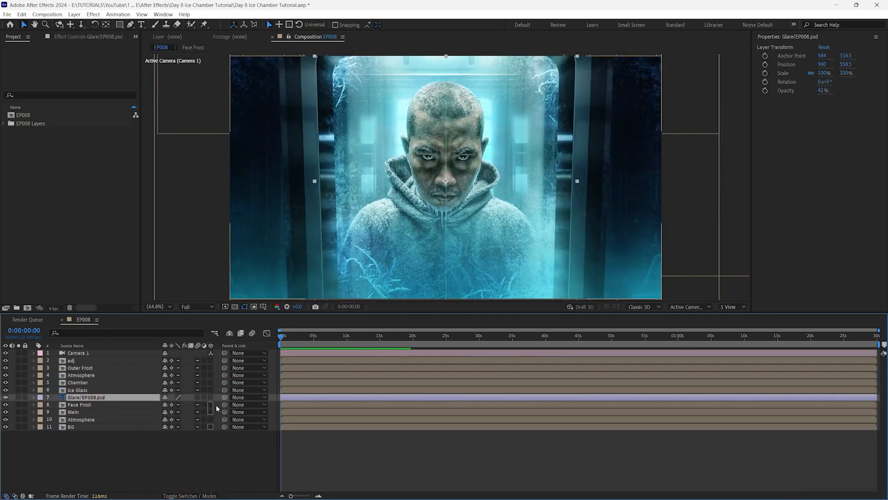
click(210, 397)
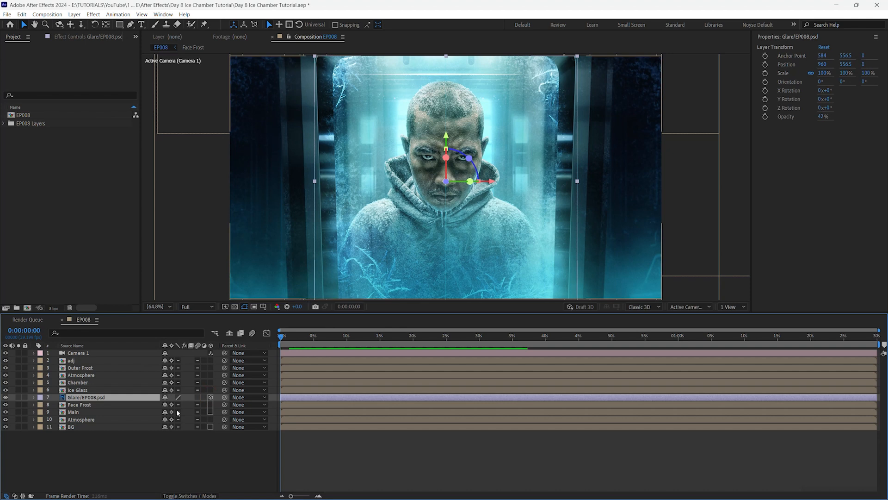
Turn the layers inside the Ice Glass, Chamber and Outer Frost compositions into 3D layers and return to EP008.
click(66, 391)
double_click(66, 391)
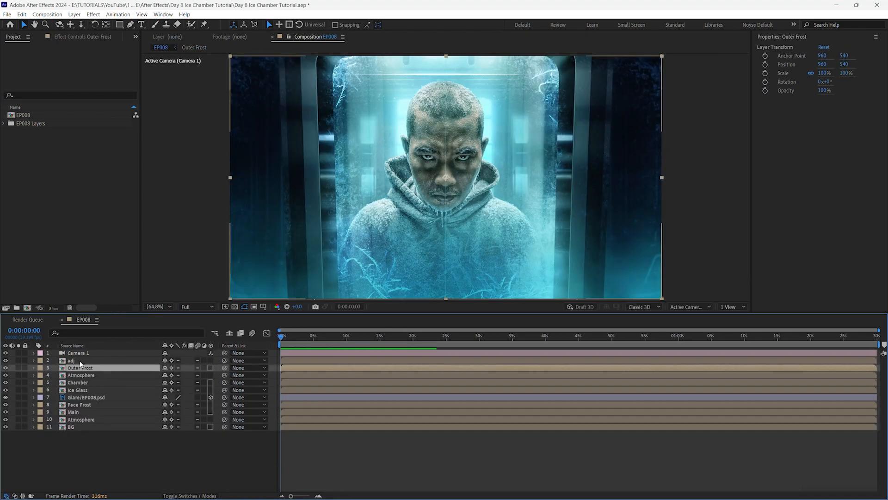
click(80, 360)
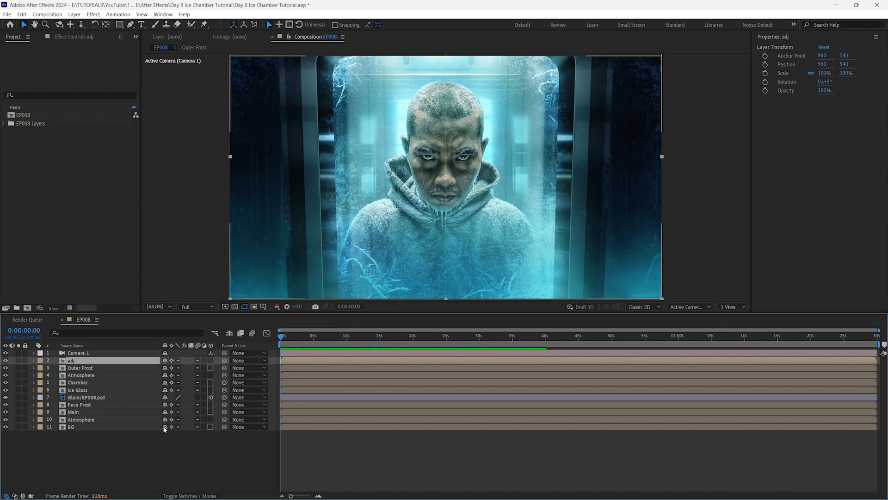
click(93, 474)
Reveal BG's Position and enable 3D on BG and the nested composition layers above it in EP008.
click(112, 426)
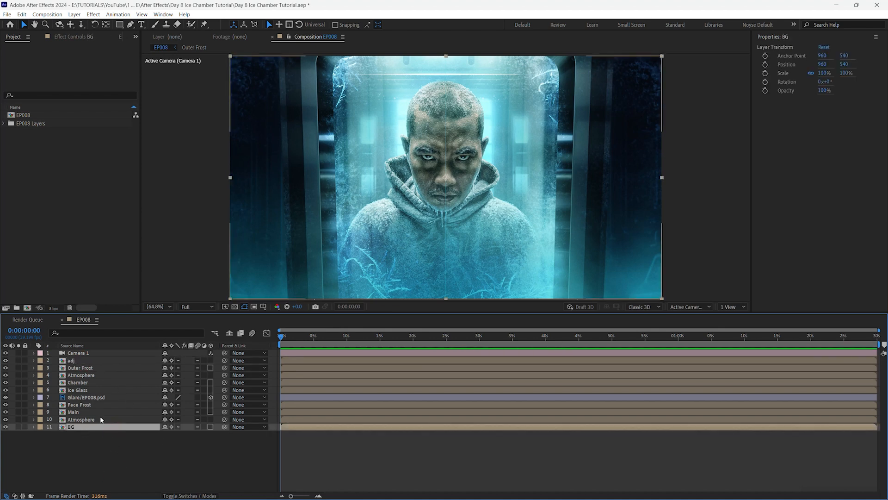
key(p)
click(210, 426)
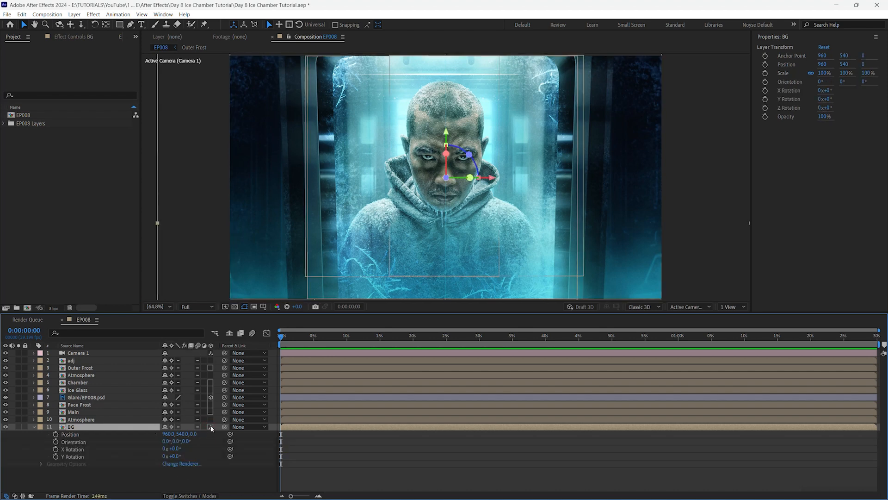
drag(210, 417, 211, 360)
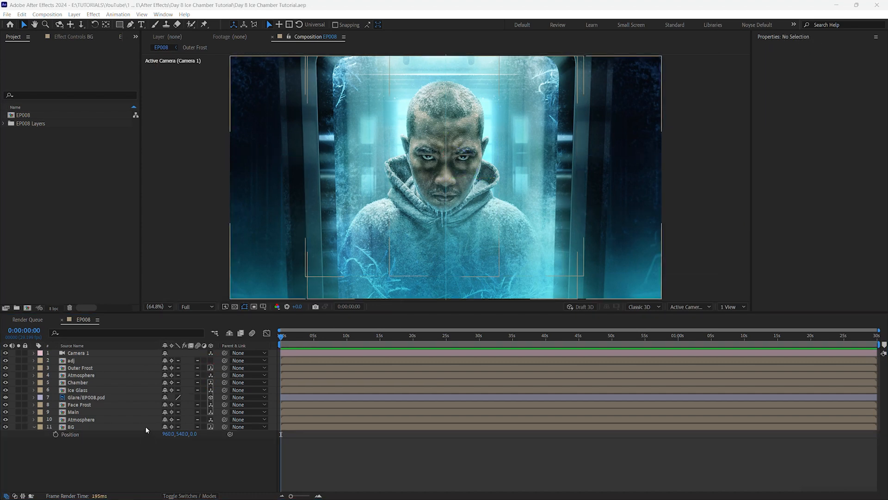
Push the BG layer back in depth to a Z position of 429.
click(145, 427)
drag(195, 433, 366, 422)
click(107, 467)
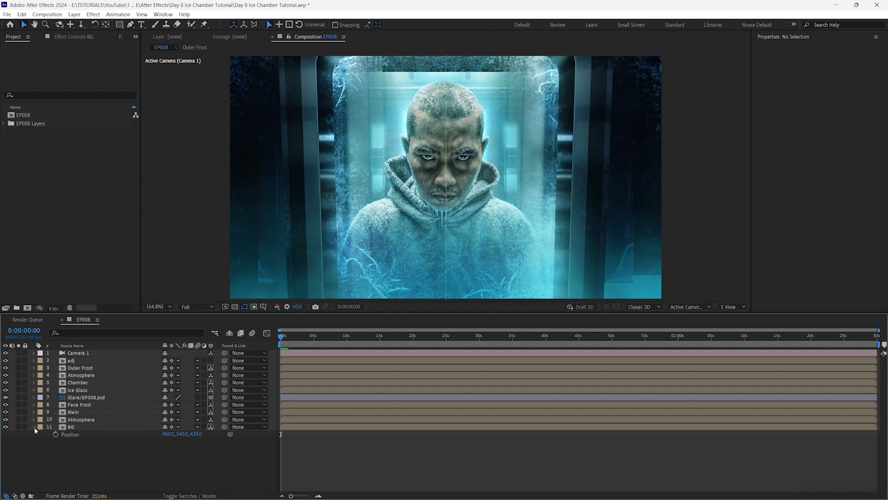
Hide every layer in EP008 except Camera 1 and BG, and set the preview resolution to Half.
drag(6, 419, 6, 407)
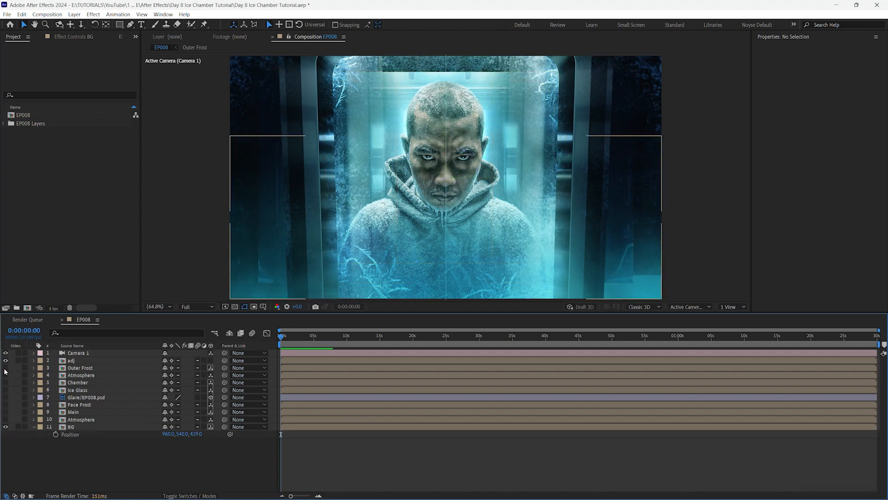
drag(6, 367, 5, 360)
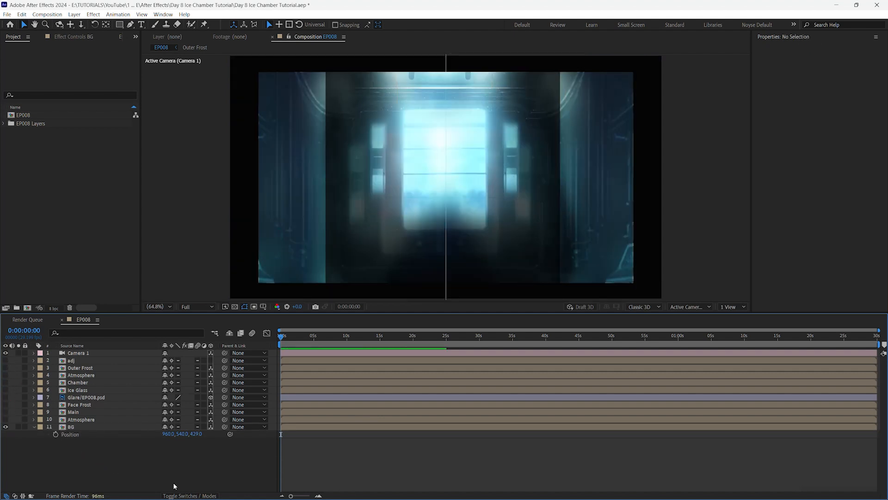
click(197, 307)
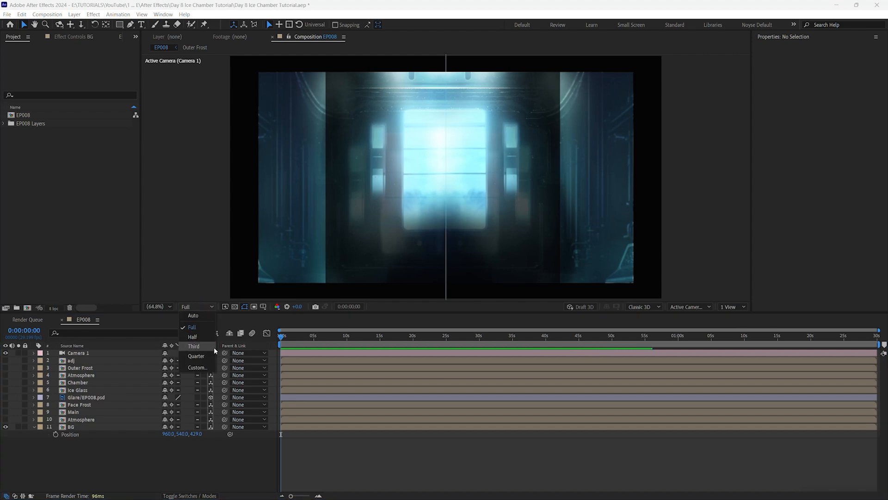
click(192, 337)
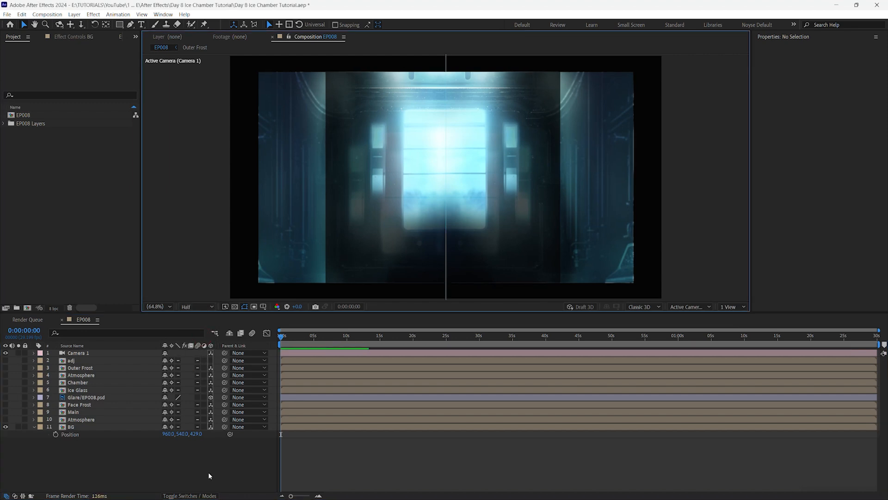
Set the BG layer's Z position to 1000.
drag(196, 433, 407, 444)
click(196, 434)
text(100)
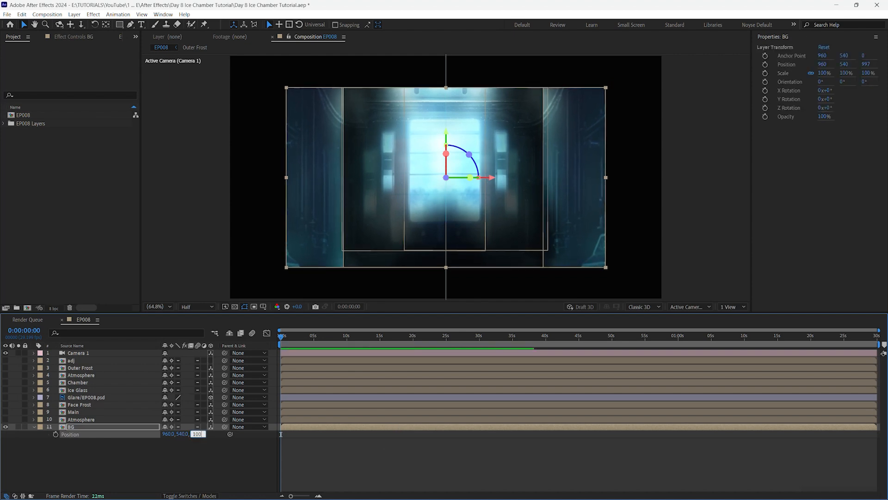
key(Return)
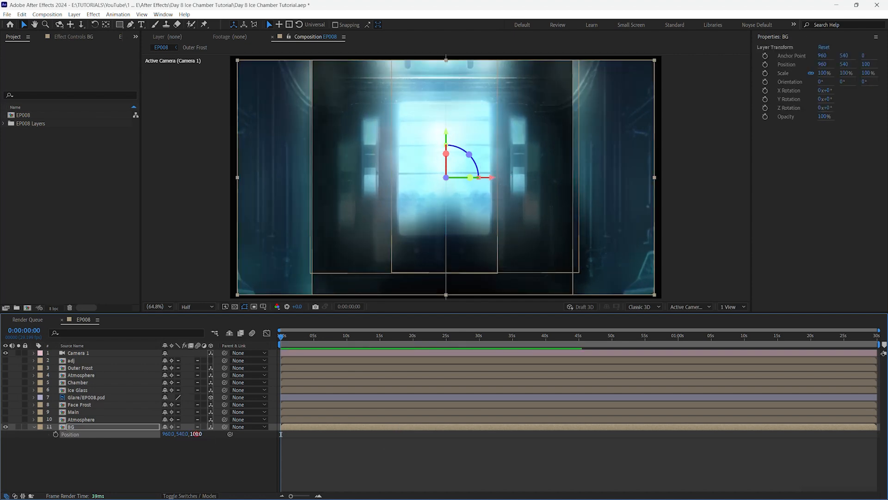
text(10)
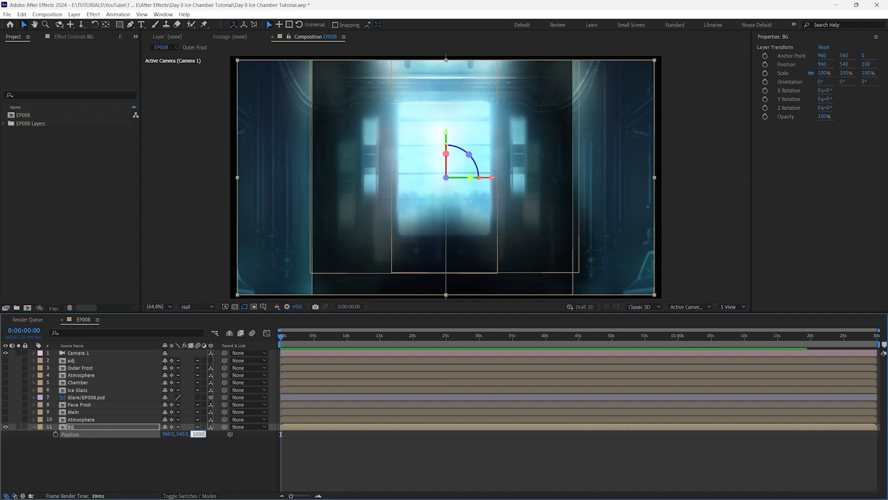
key(Return)
click(112, 455)
Scale the BG layer to 135% so that it fills the frame.
click(117, 427)
key(s)
drag(202, 434, 219, 435)
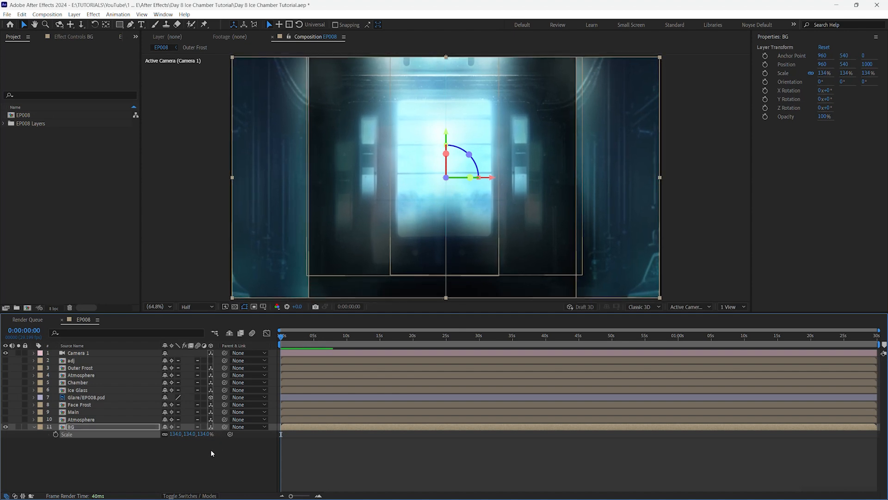
click(212, 454)
click(207, 434)
text(13)
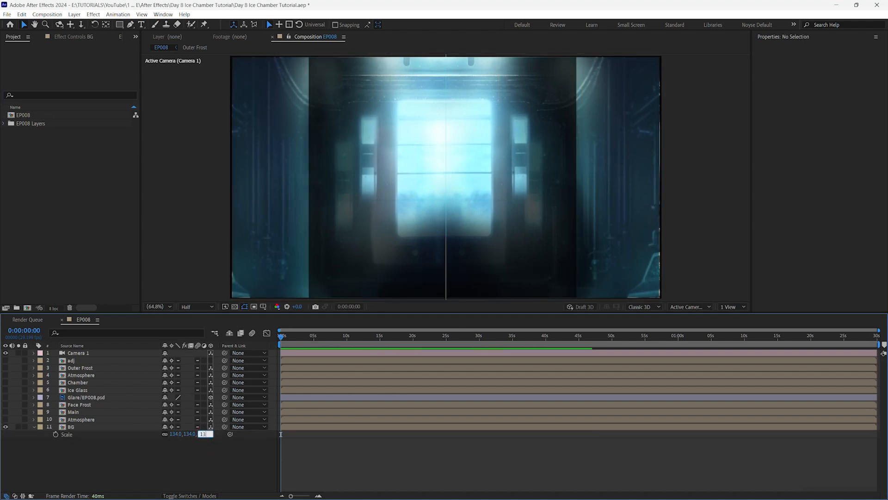
text(5)
key(Return)
click(557, 455)
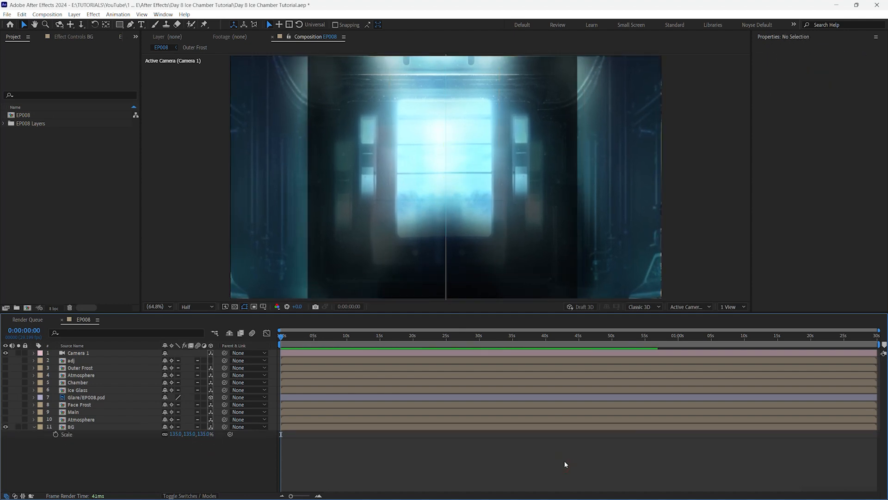
Scale the BG layer to 136%.
click(207, 434)
text(136)
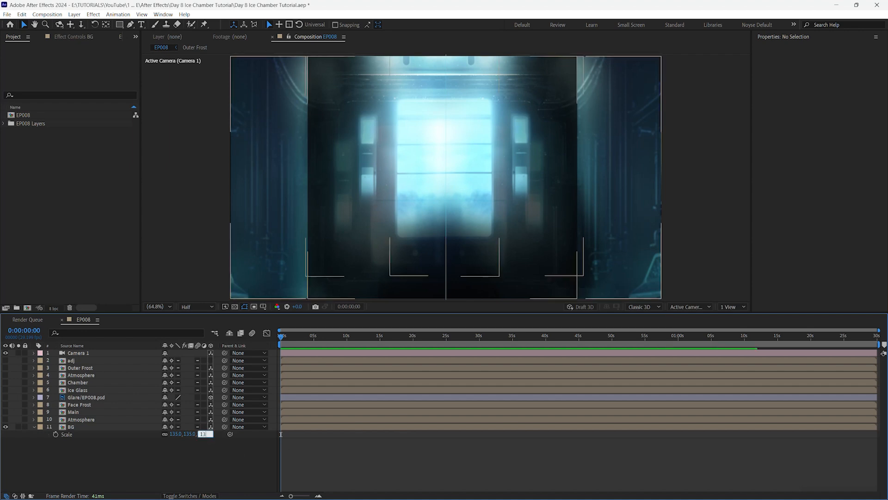
key(Return)
click(215, 475)
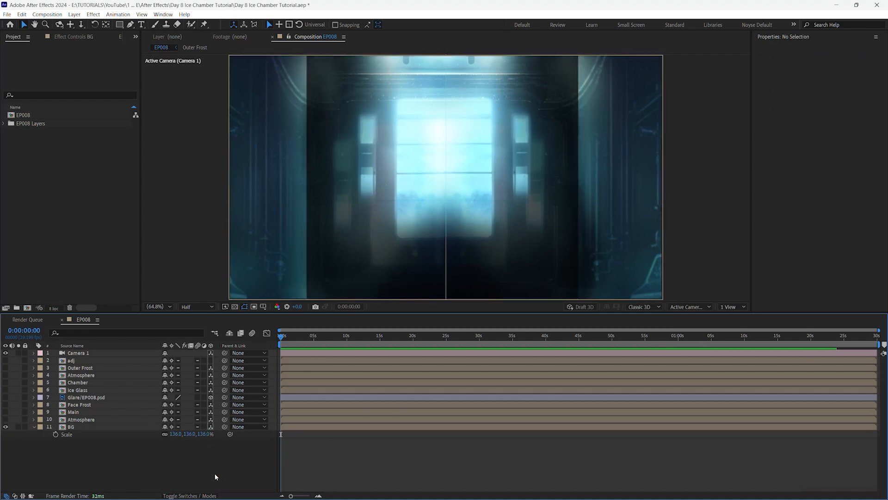
Save the project and make all the hidden layers of EP008 visible again.
key(ctrl+s)
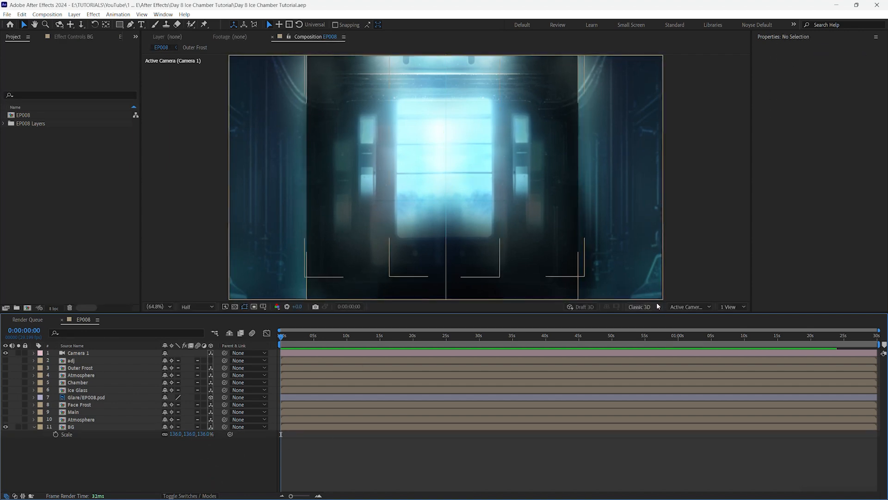
drag(5, 361, 6, 420)
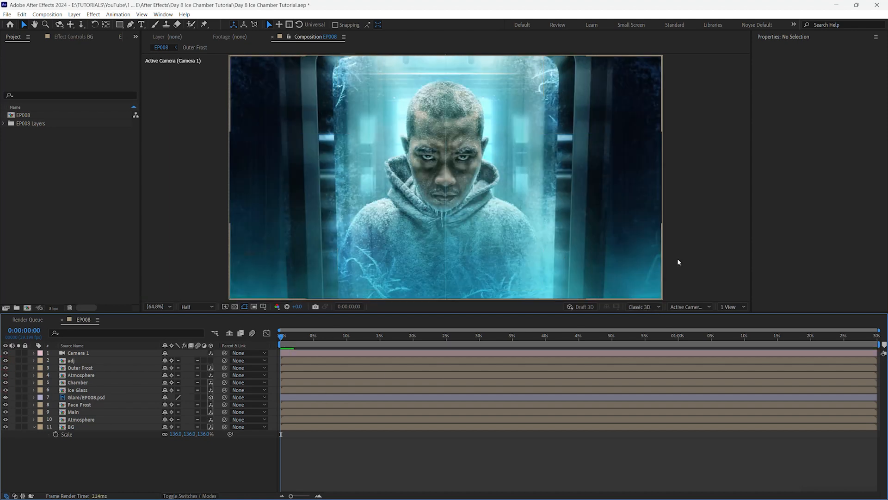
Examine the depth spacing of Camera 1, the BG layer and the lower Atmosphere layer from the Top view.
click(709, 306)
click(701, 370)
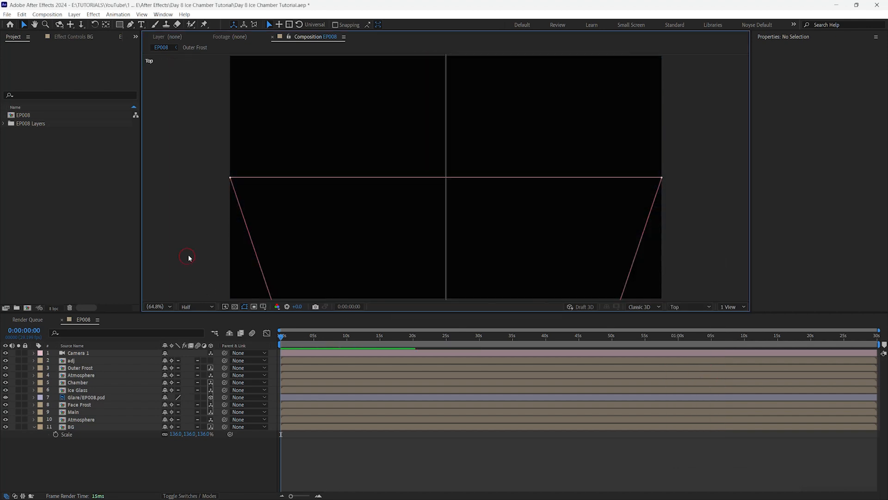
key(ctrl+minus)
key(ctrl+minus)
key(ctrl+minus)
key(ctrl+minus)
key(ctrl+equal)
key(ctrl+equal)
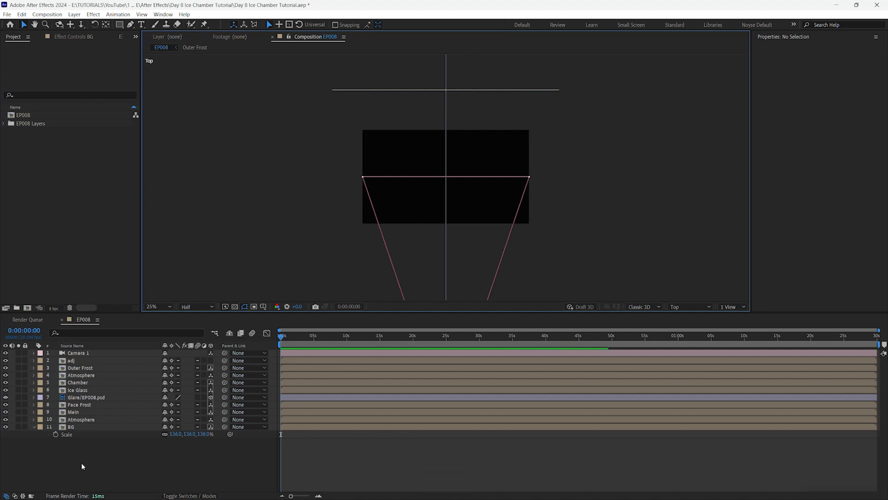
click(99, 355)
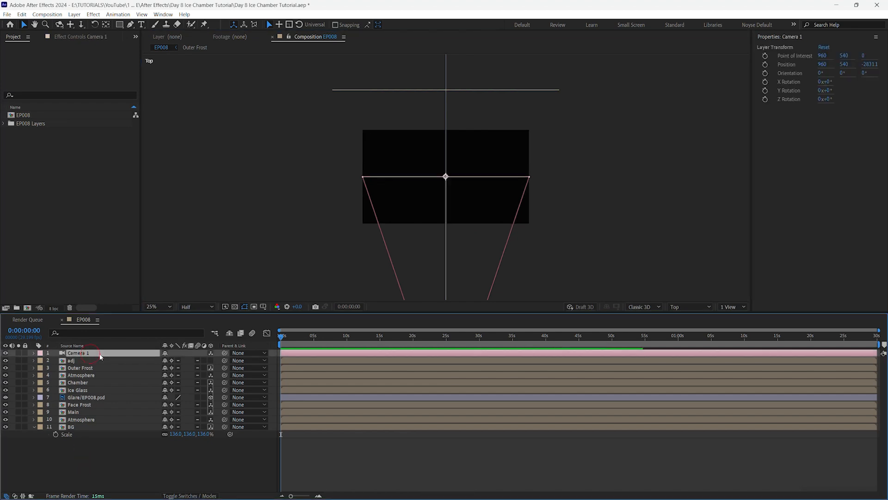
click(94, 427)
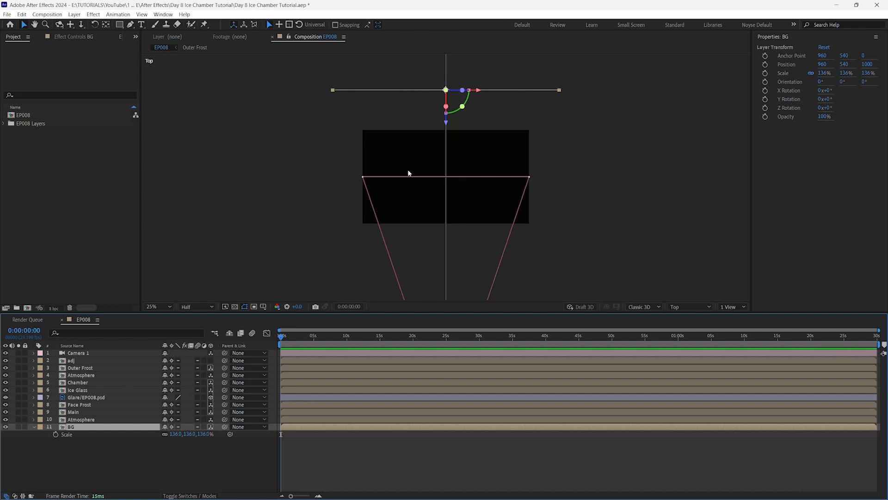
click(82, 419)
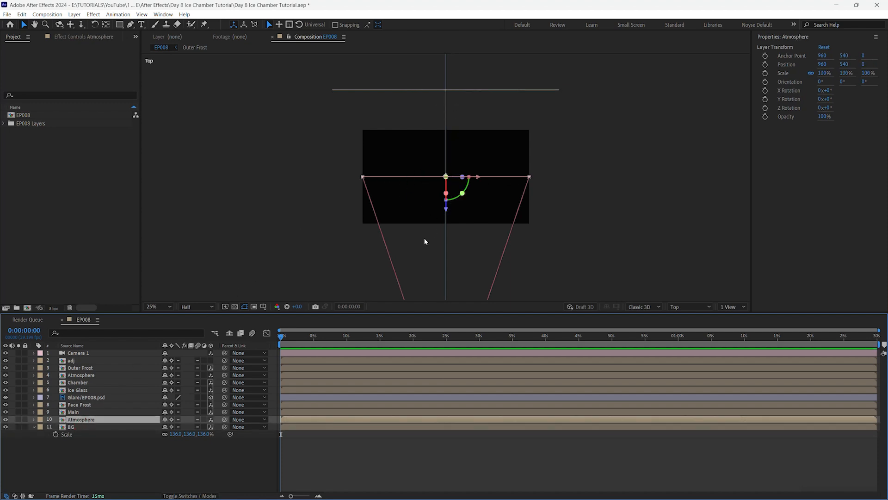
click(176, 476)
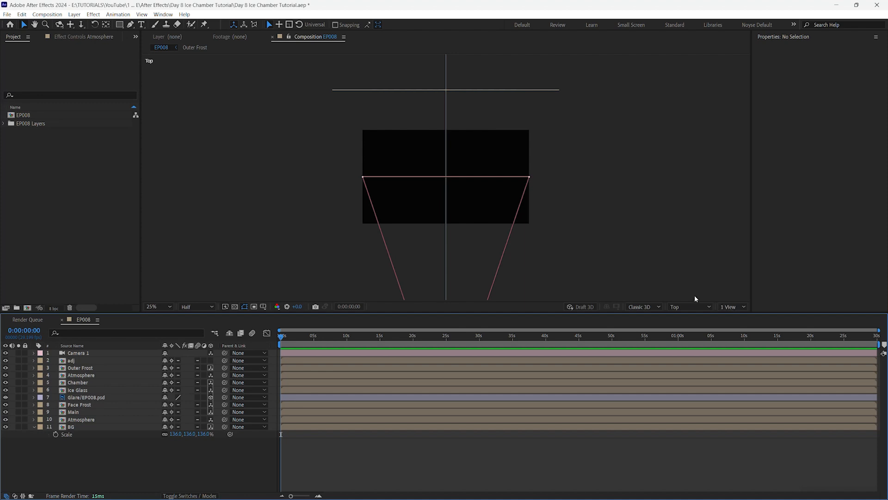
Return to the Active Camera view and set the composition magnification to Fit.
click(699, 307)
click(703, 315)
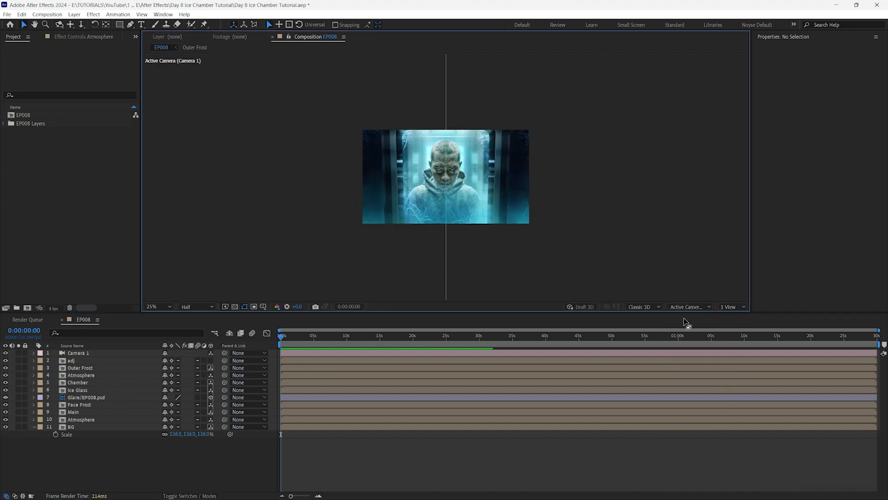
key(ctrl+equal)
key(ctrl+equal)
key(ctrl+minus)
click(163, 307)
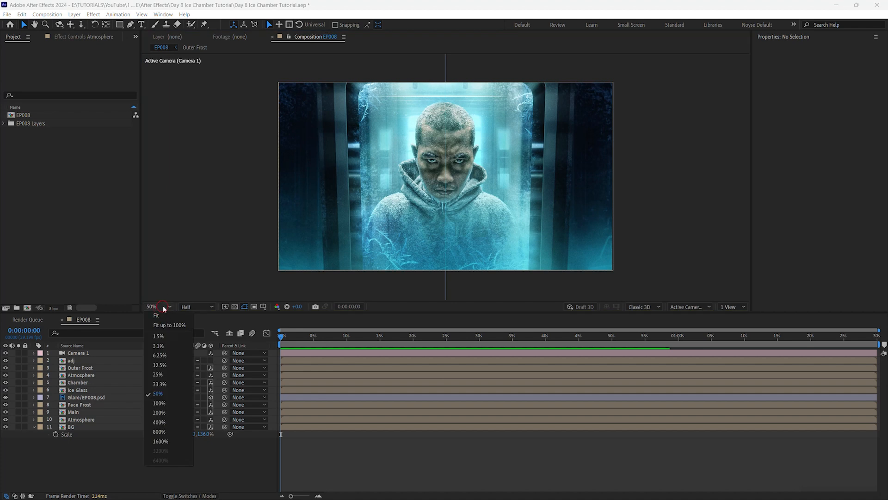
click(170, 316)
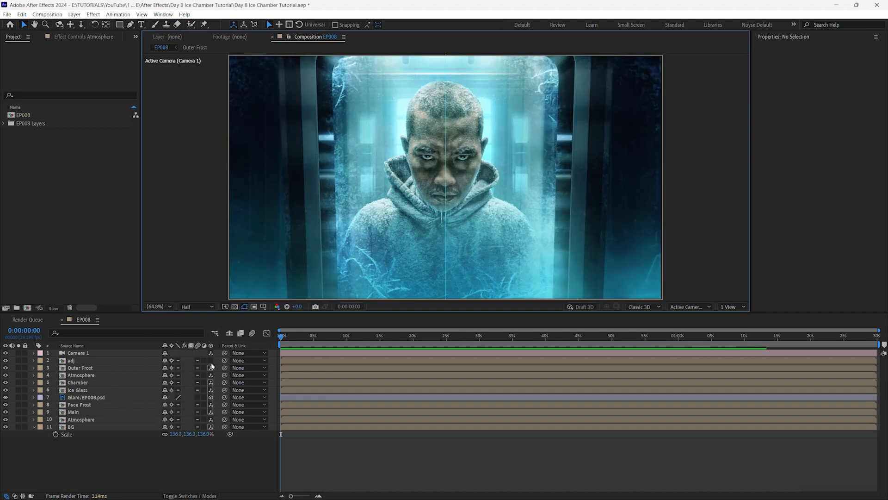
Set the lower Atmosphere layer's Z position to 500 and scale it to 119% to fill the frame.
click(112, 419)
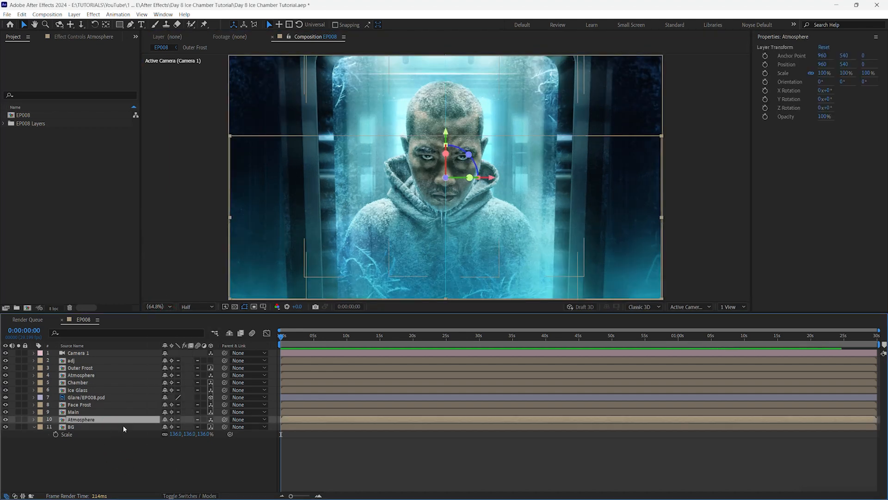
key(p)
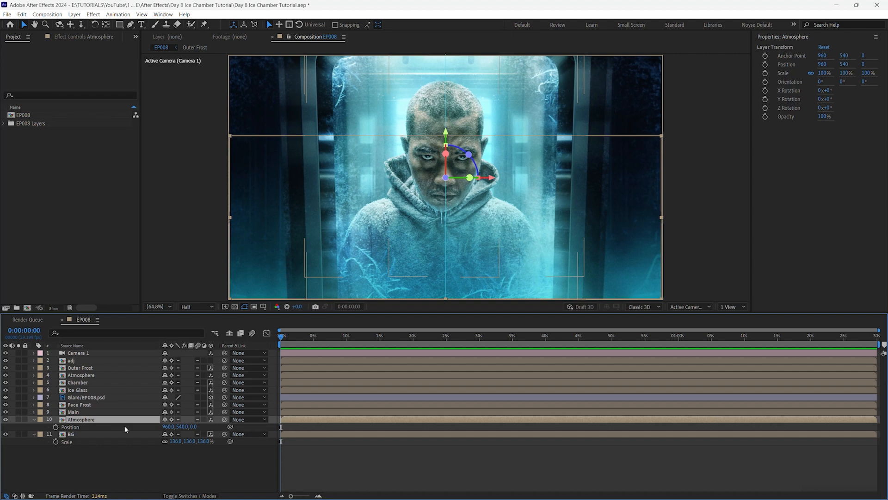
click(197, 426)
text(50)
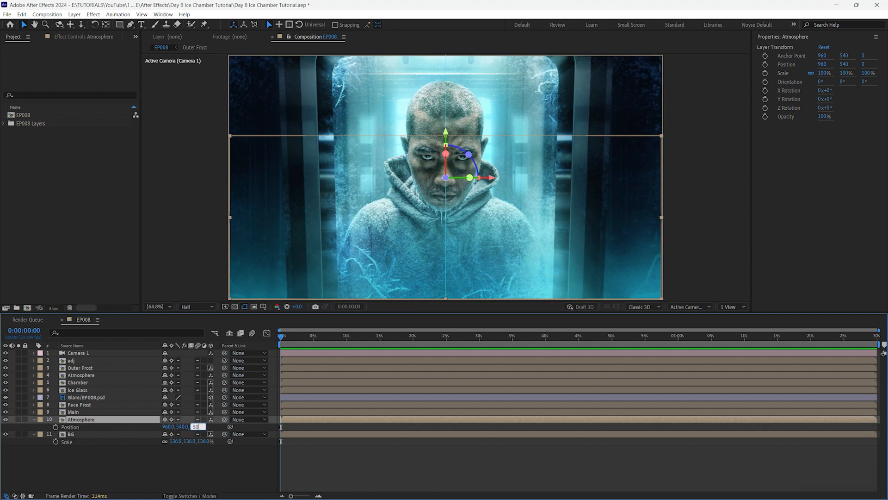
text(0)
key(Return)
key(s)
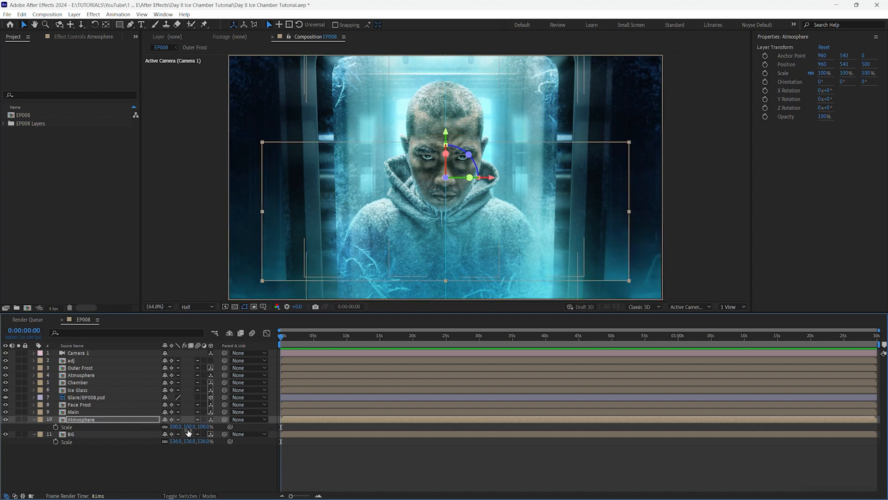
drag(188, 426, 200, 427)
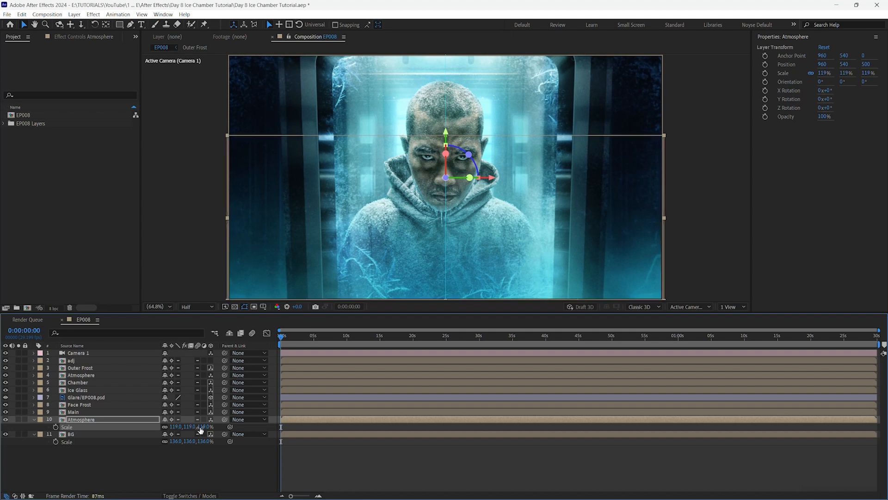
click(206, 459)
Set the Main layer's Z position to 250 and scale the layer to 111%.
click(116, 412)
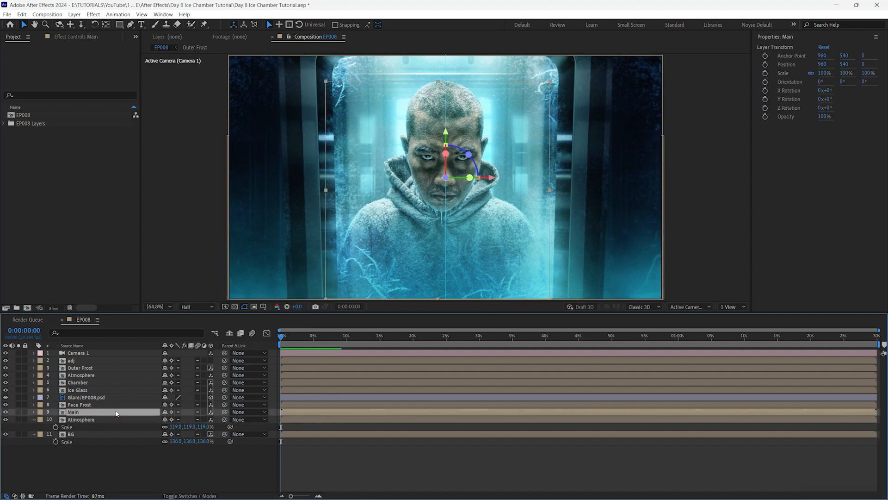
key(p)
click(195, 418)
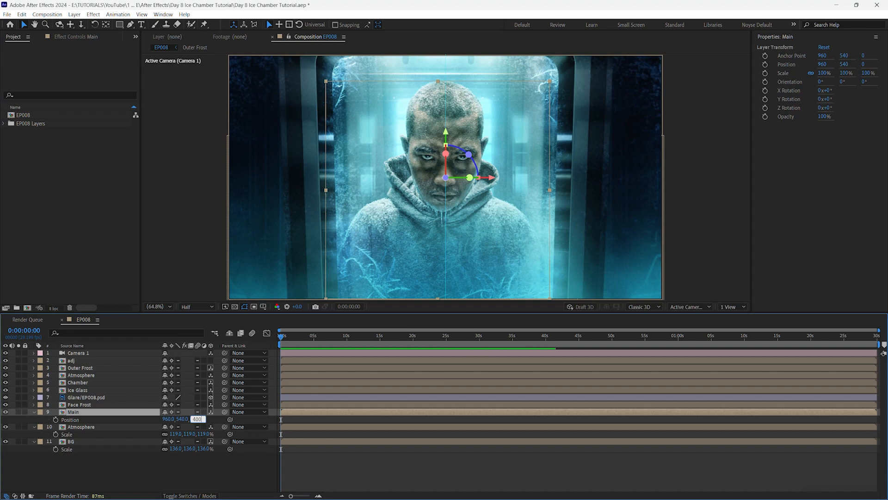
text(250)
key(Return)
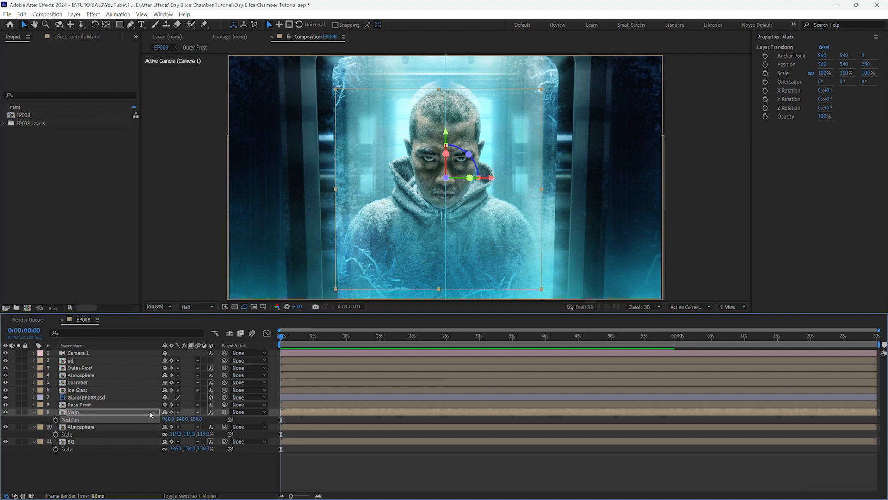
key(s)
drag(190, 419, 194, 419)
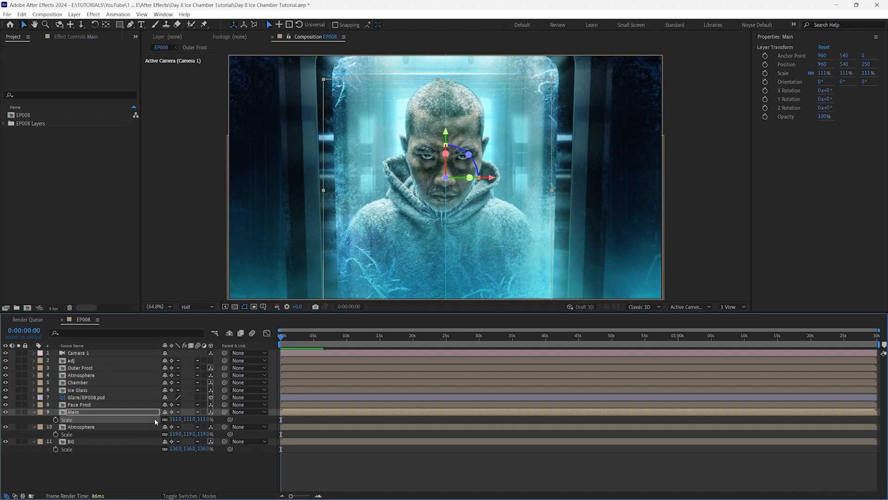
Set the Face Frost layer's Z position to 250, matching the Main layer's depth.
key(ctrl+Up)
ctrl+click(140, 411)
key(p)
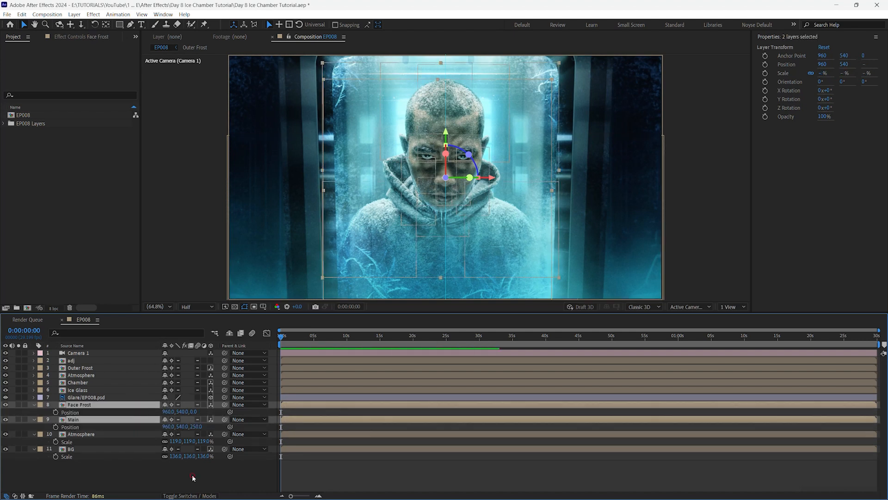
click(193, 478)
click(199, 411)
text(250)
key(Return)
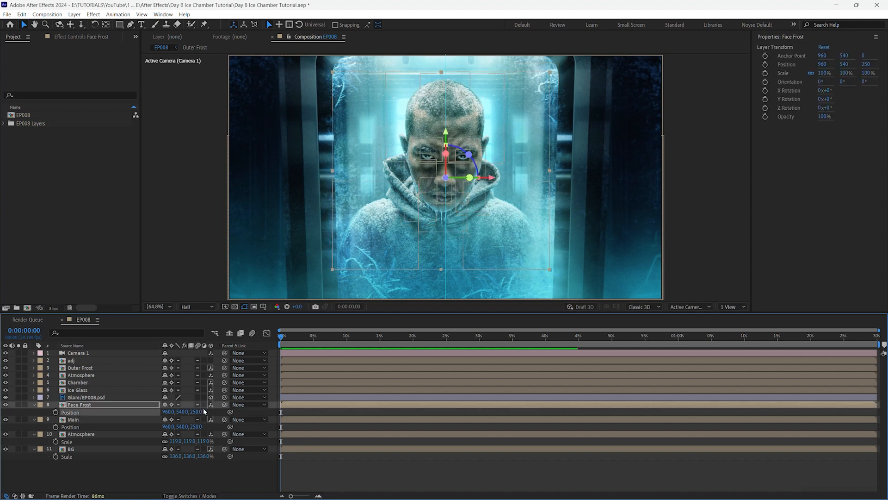
Scale the Face Frost layer to 111% like the Main layer and save the project.
click(132, 409)
key(s)
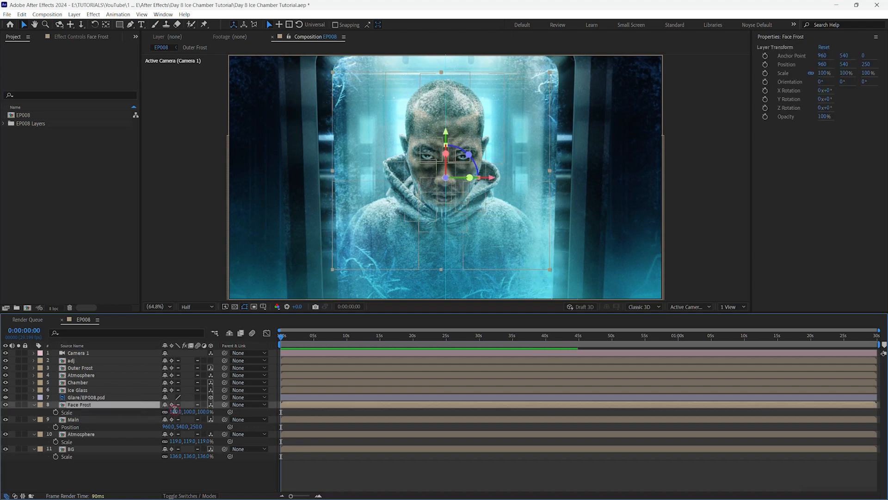
click(143, 419)
key(s)
click(175, 411)
text(111)
key(Return)
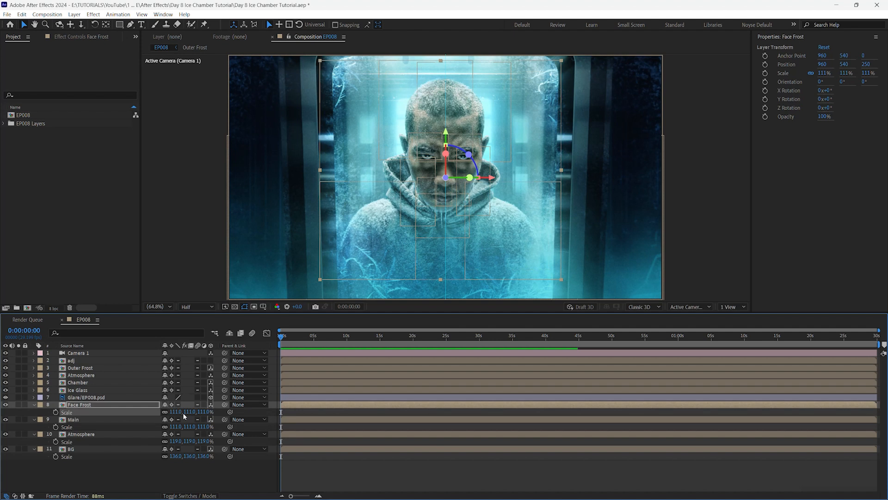
key(ctrl+s)
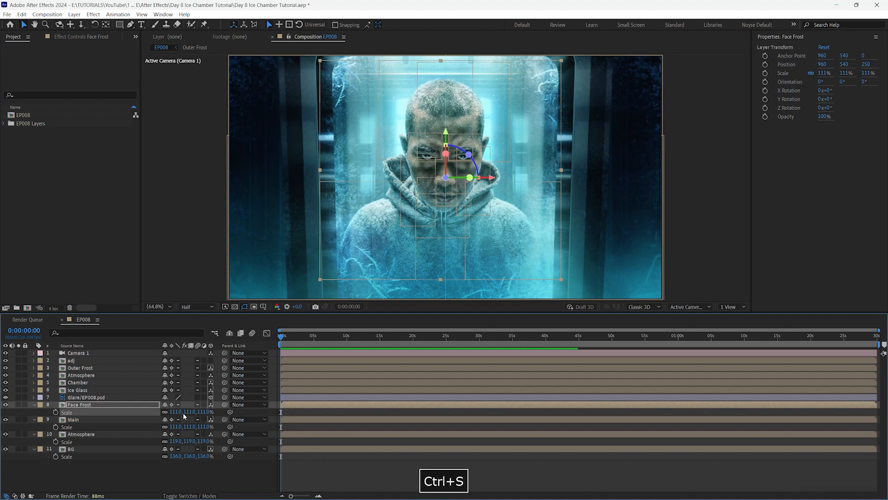
Set the upper Atmosphere layer's Z position to -200 and reveal its Scale property.
click(101, 398)
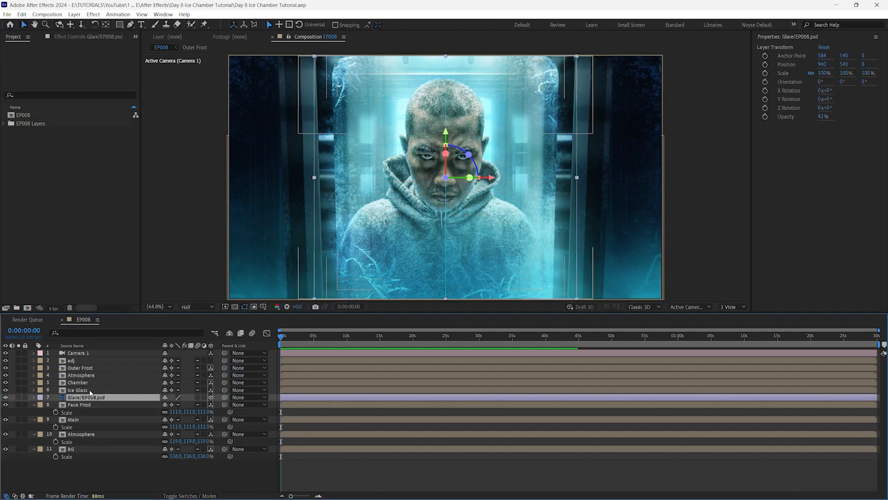
click(97, 389)
click(98, 382)
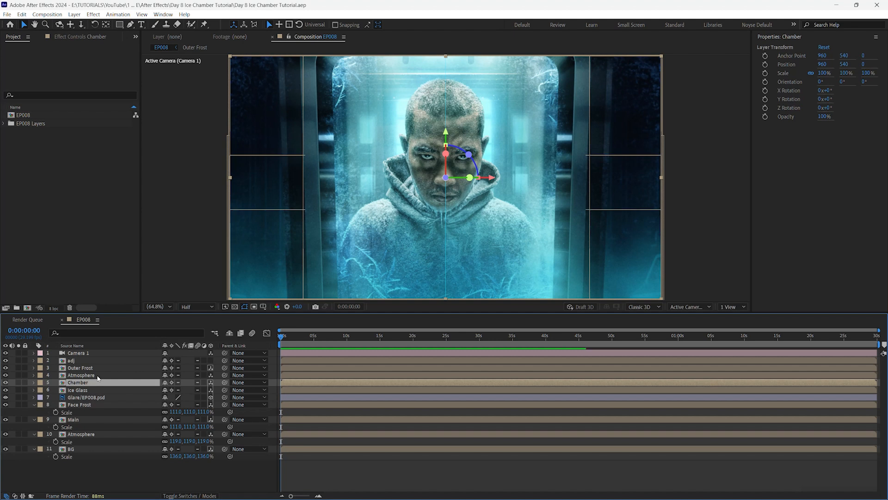
click(98, 375)
key(p)
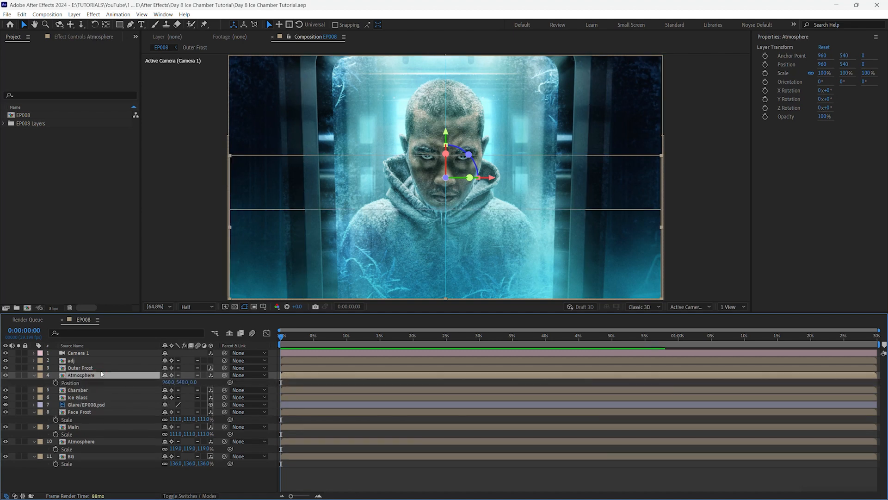
click(194, 382)
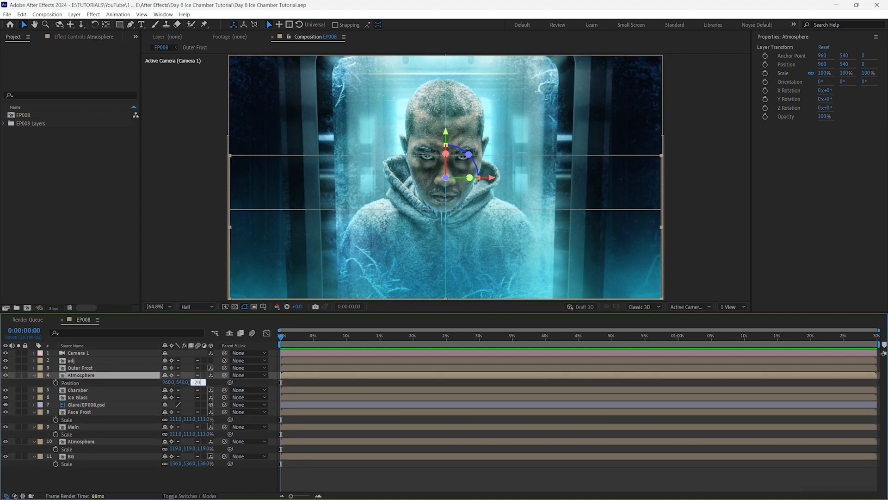
text(-200)
key(Return)
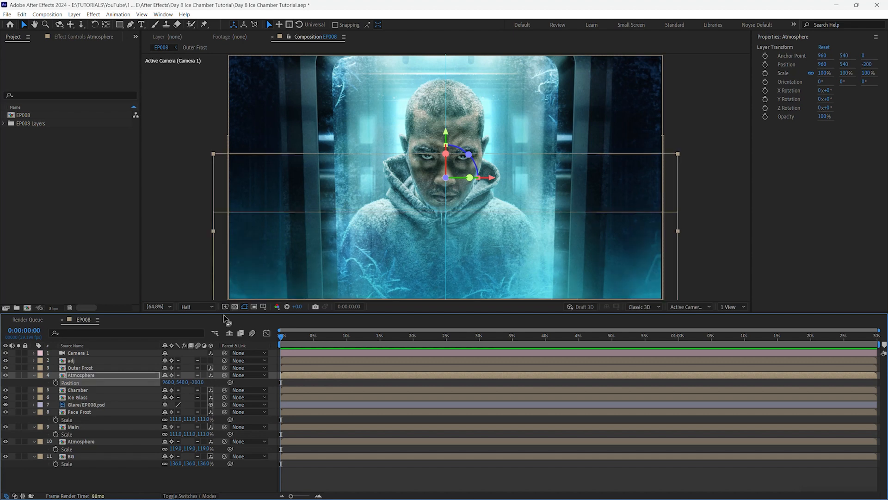
key(s)
key(s)
key(s)
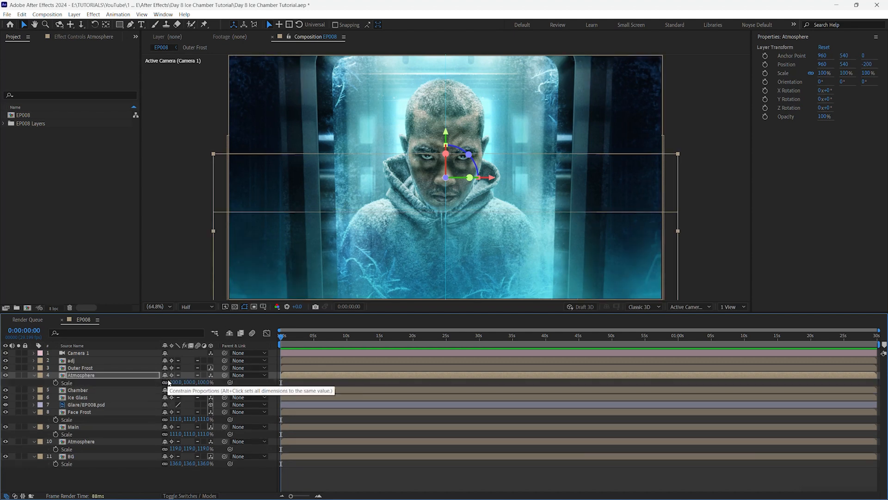
Set the Outer Frost layer's Z position to -200.
click(141, 369)
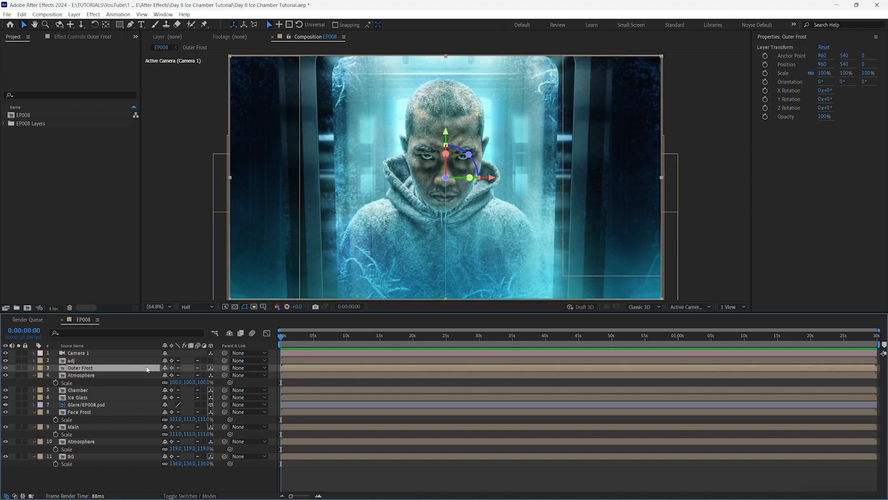
key(p)
click(198, 375)
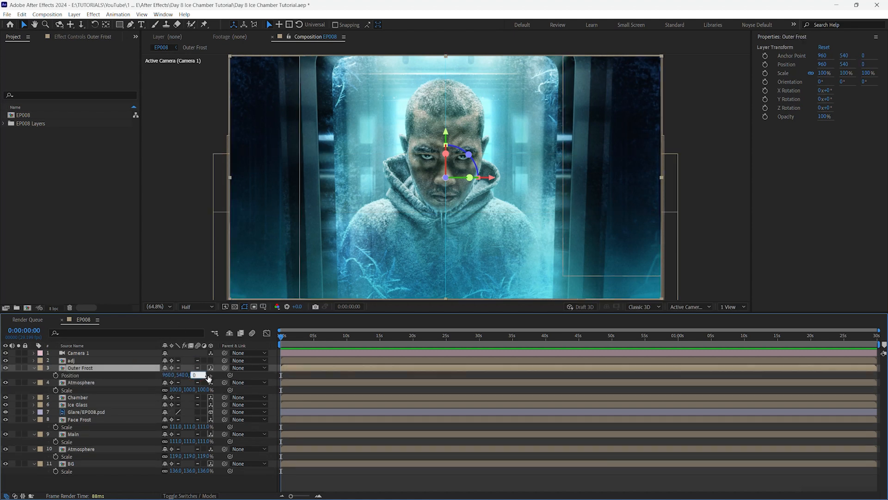
text(-200)
key(Return)
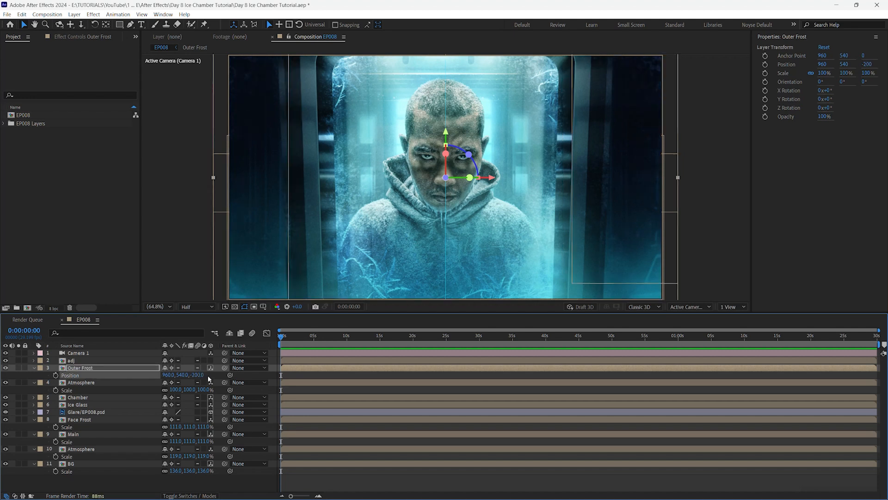
Scale the Outer Frost layer to 94%, save the project and clear the layer selection.
key(s)
drag(172, 375, 169, 374)
click(173, 375)
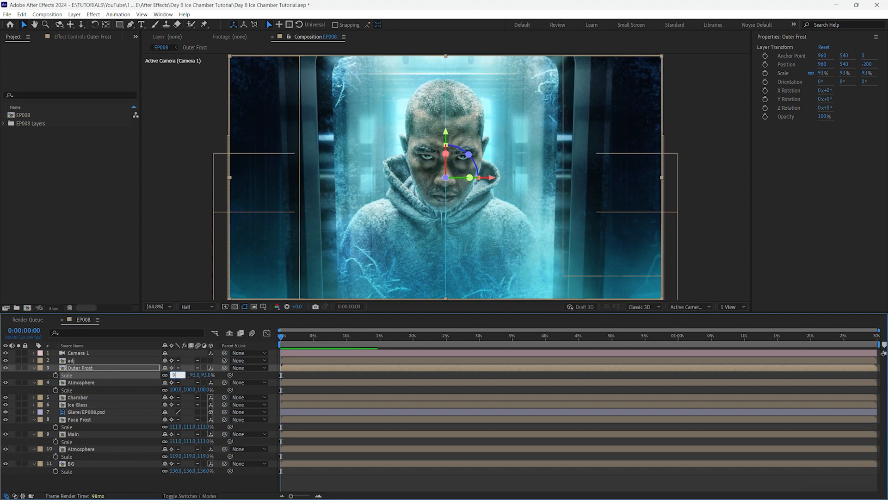
key(Return)
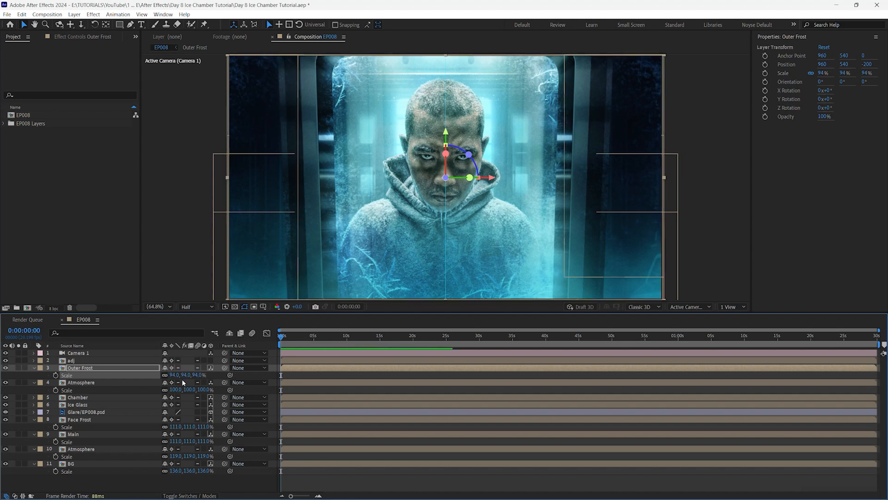
key(ctrl+s)
click(187, 485)
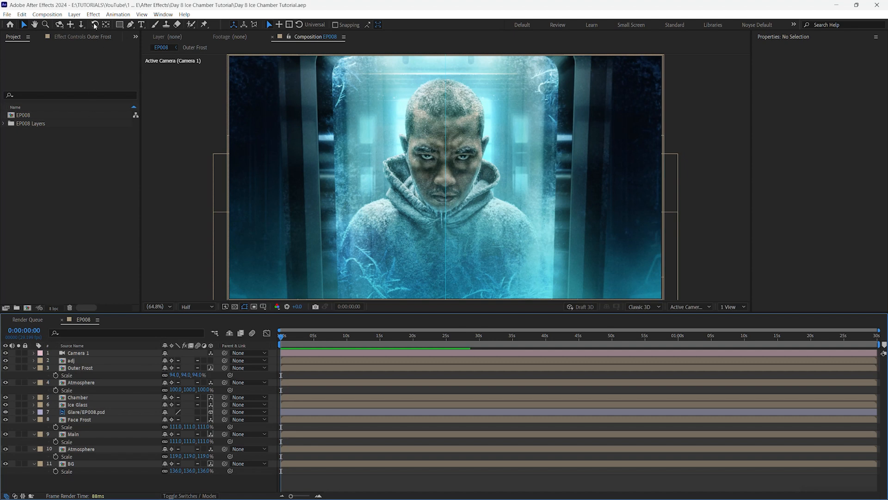
Orbit the camera around the scene to check the depth between the layers, and undo the camera move.
click(59, 24)
click(59, 25)
drag(348, 131, 508, 194)
key(ctrl+z)
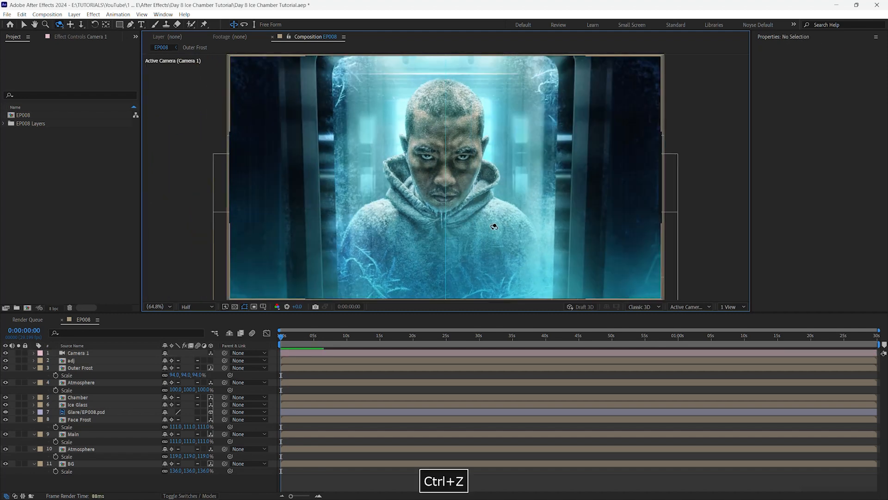
Reveal the Position property of all layers from Outer Frost down to Glare/EP008.psd.
click(112, 396)
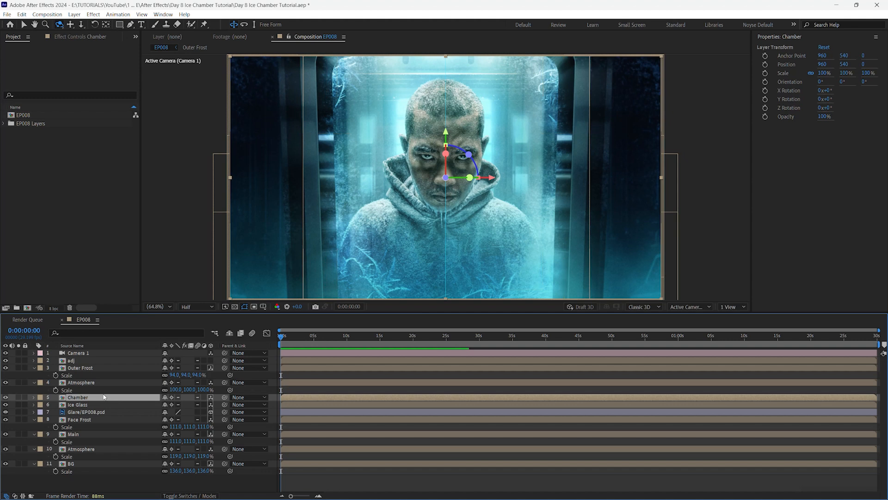
click(102, 368)
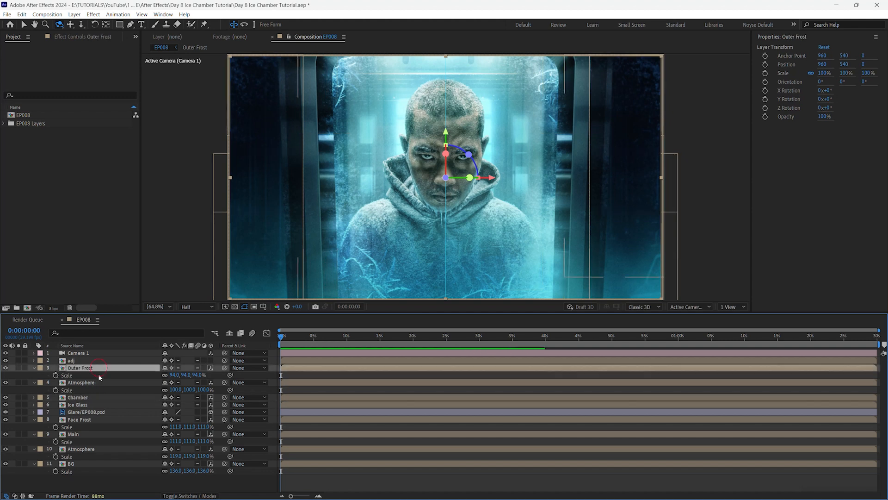
shift+click(102, 412)
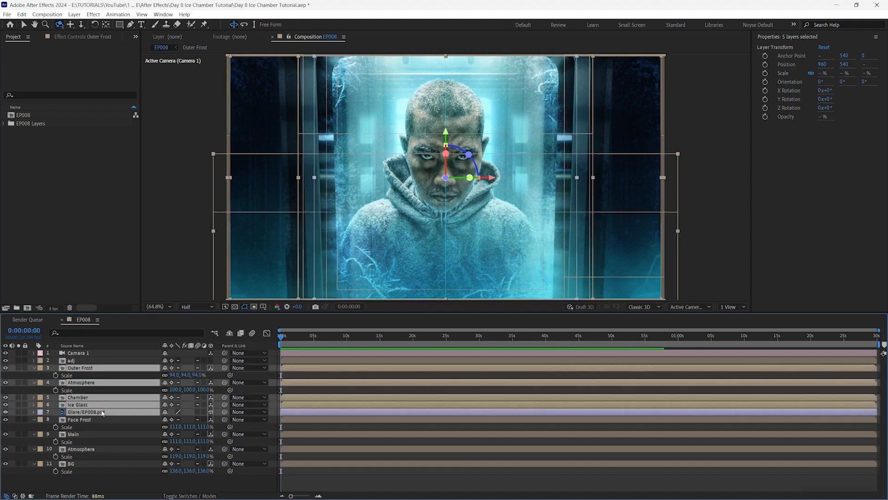
key(p)
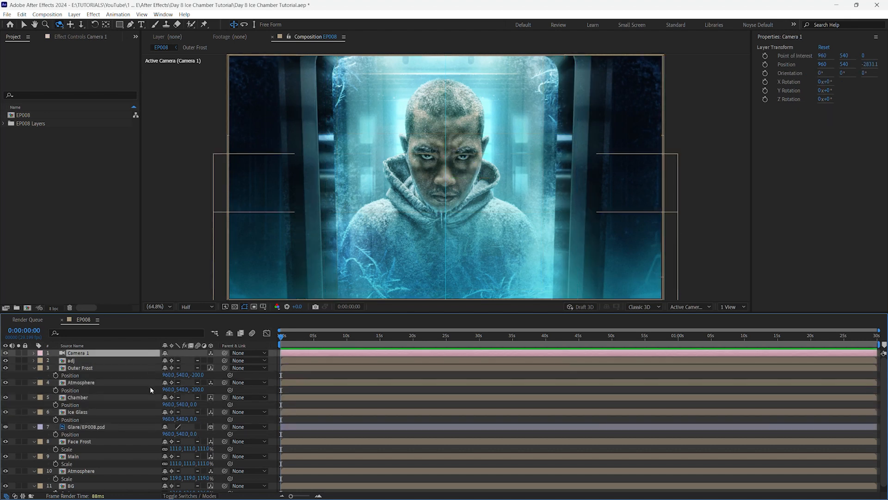
Set the Z position of the Chamber, Ice Glass and Glare/EP008.psd layers together to -200.
click(155, 398)
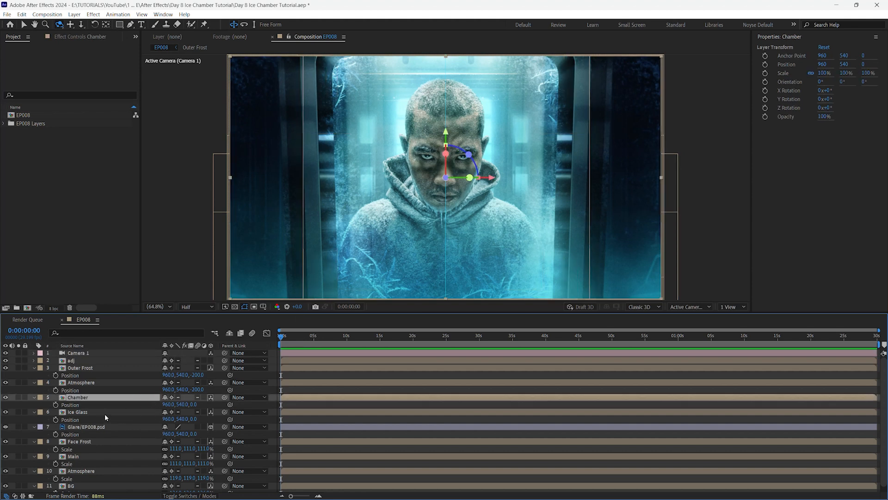
shift+click(104, 426)
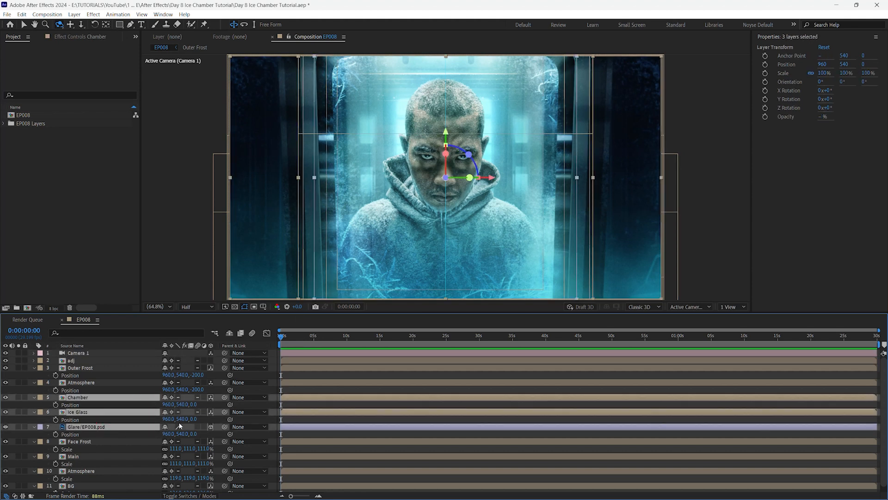
click(194, 404)
text(-200)
key(Return)
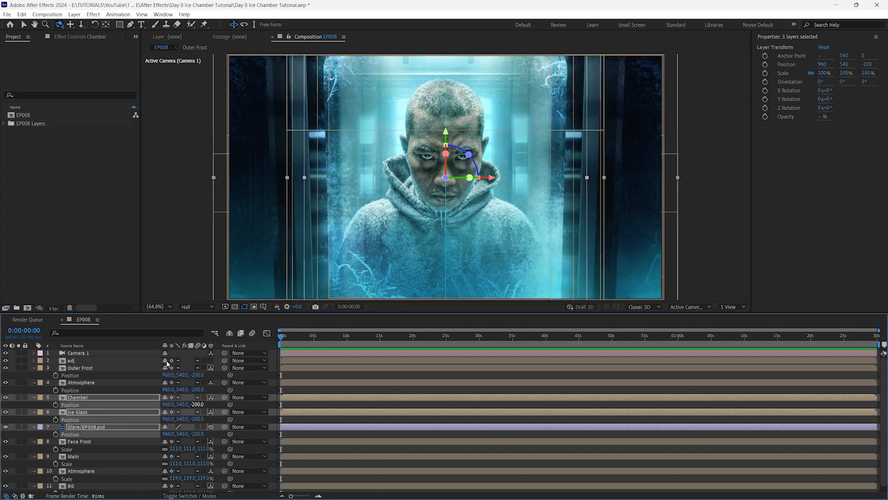
Scale the Chamber, Ice Glass and Glare/EP008.psd layers together to 94%.
key(s)
click(178, 405)
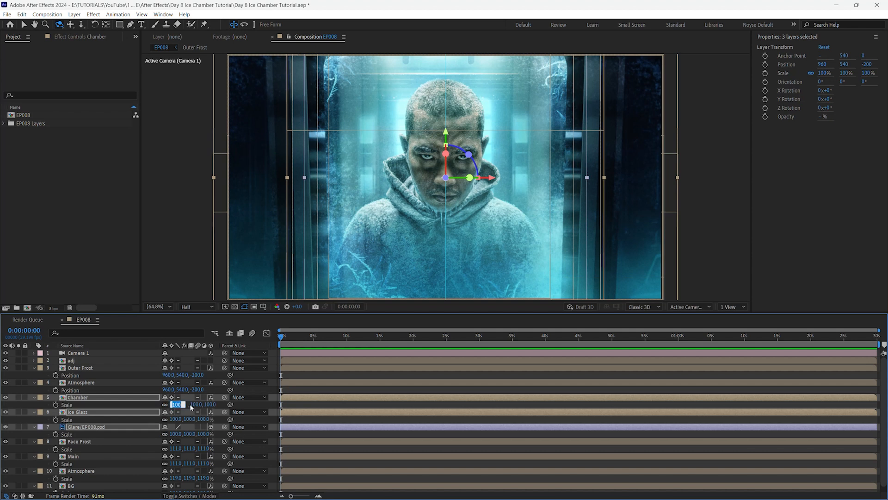
key(Return)
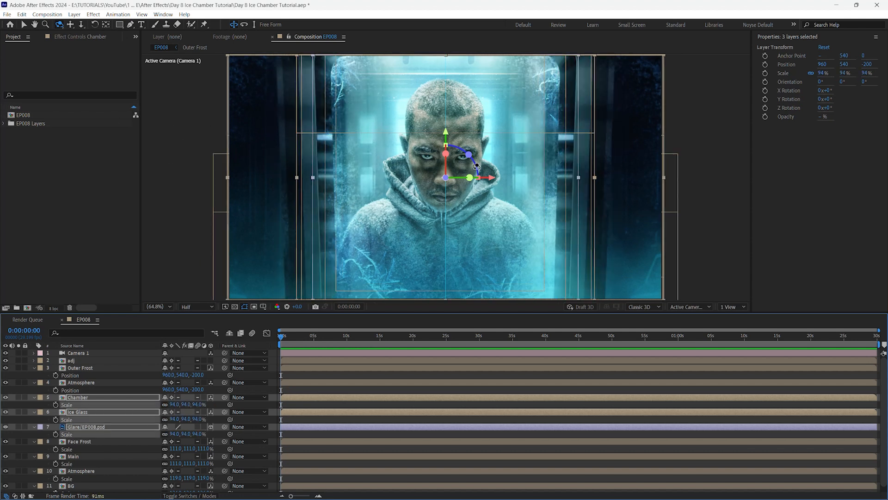
Test the depth by orbiting the camera, undo that move, and save the project with nothing selected.
drag(471, 216, 495, 232)
key(ctrl+z)
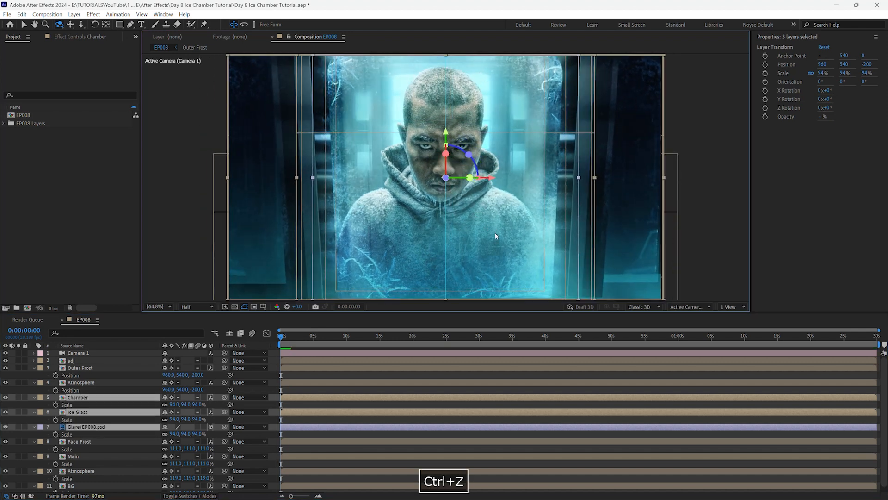
key(ctrl+s)
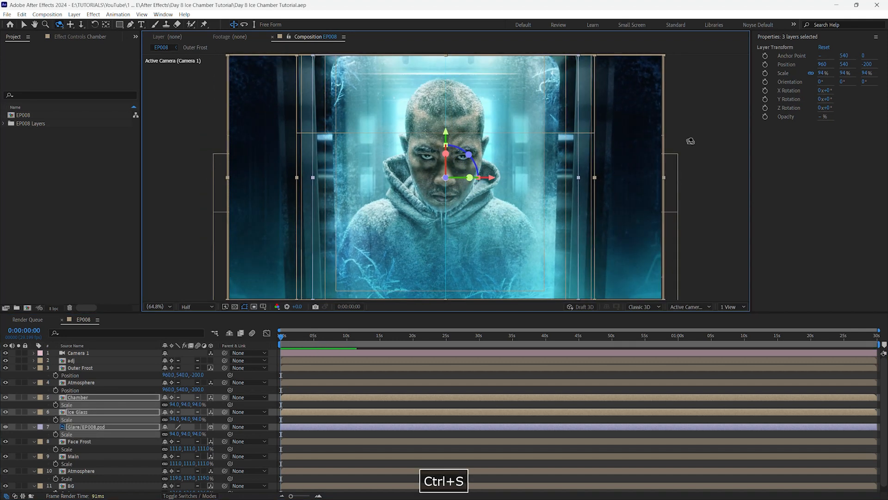
key(v)
click(706, 154)
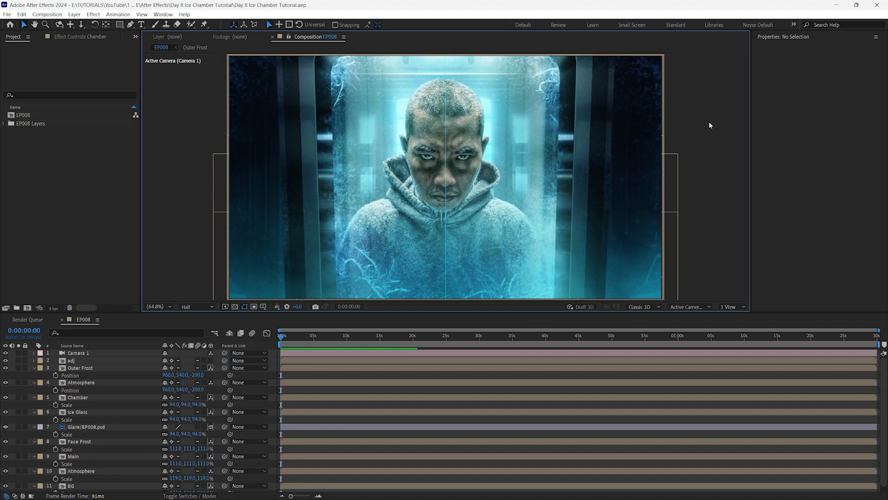
Collapse the revealed properties of every layer from Outer Frost down to BG in the timeline.
key(F9)
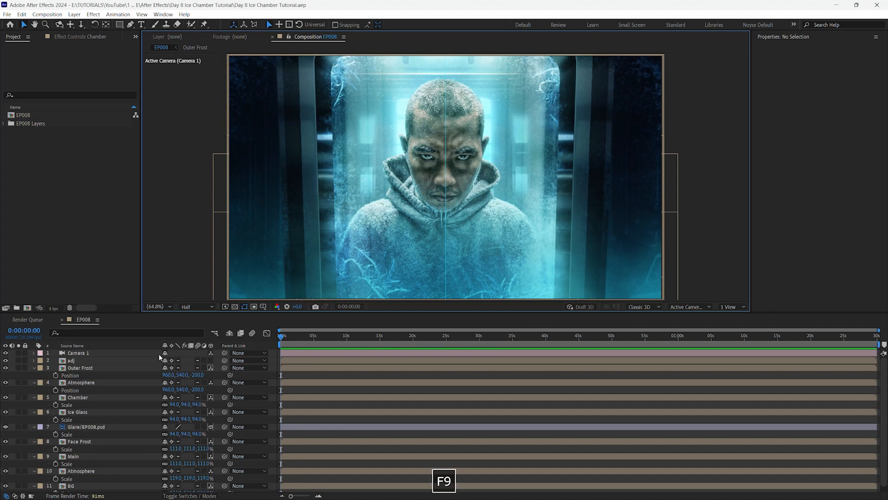
click(34, 367)
click(33, 375)
click(35, 382)
click(35, 390)
click(34, 397)
click(34, 405)
click(34, 411)
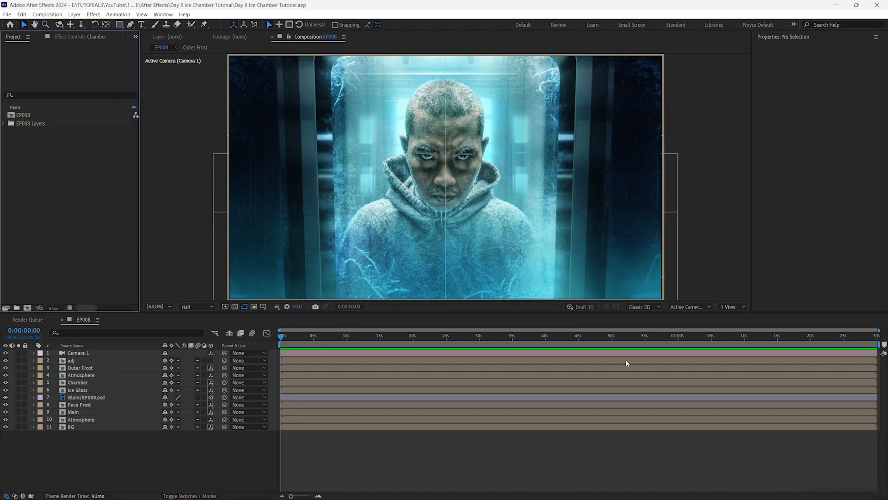
Switch to Adobe Bridge and import the four footagecrate .mov clips from the Stock Video folder into the After Effects project.
key(alt+Tab)
click(612, 276)
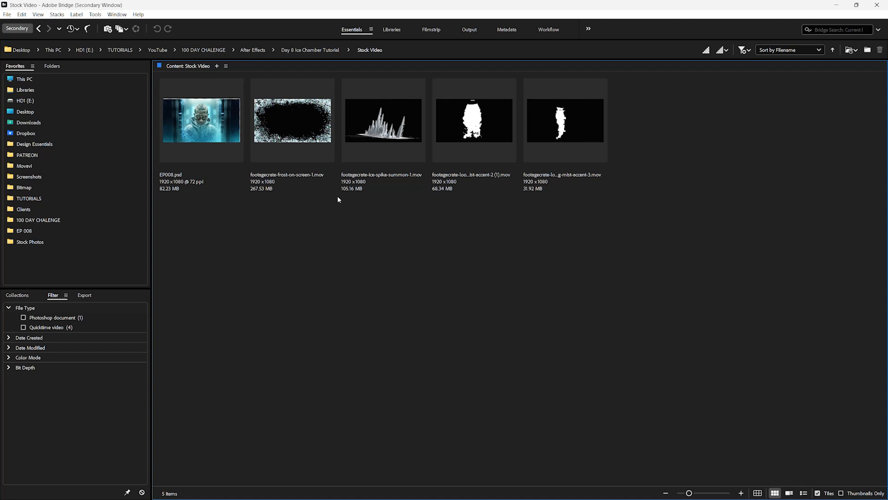
drag(292, 230, 82, 207)
key(alt+Tab)
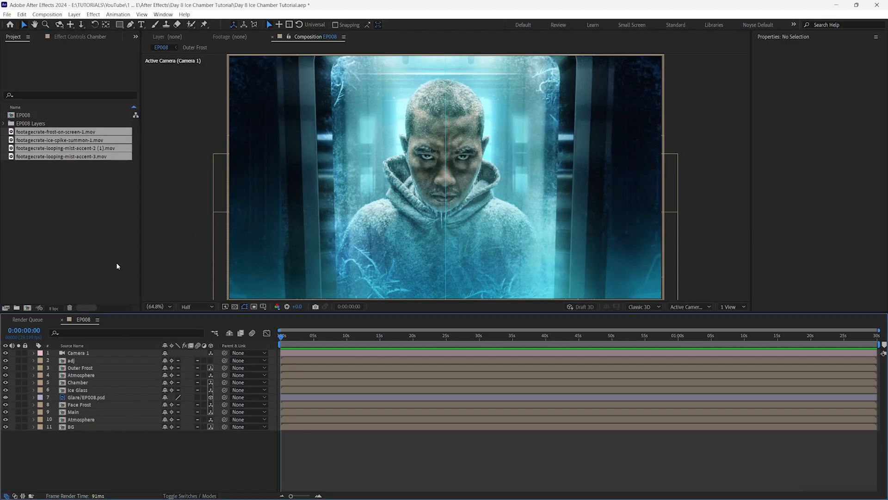
click(103, 236)
key(alt+Tab)
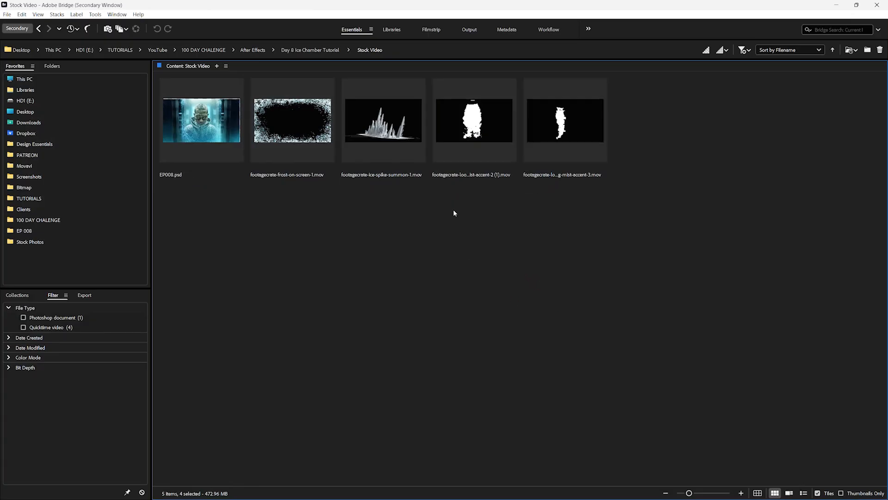
click(454, 211)
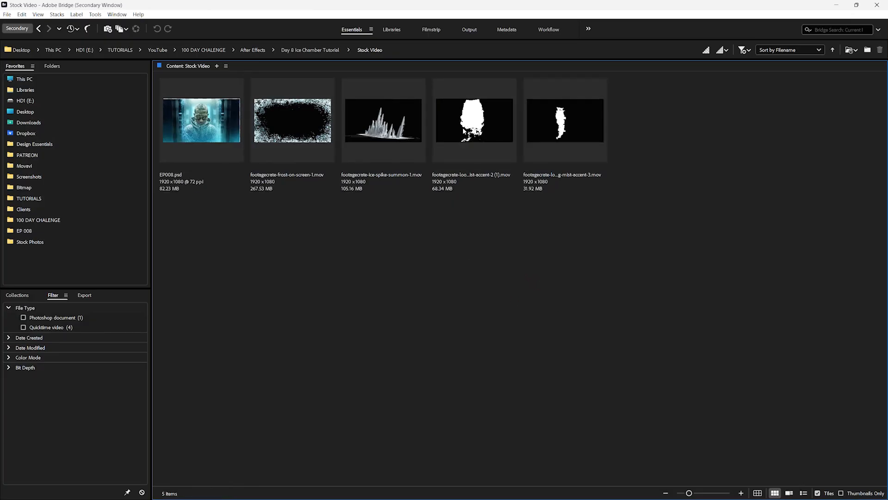
key(alt+Tab)
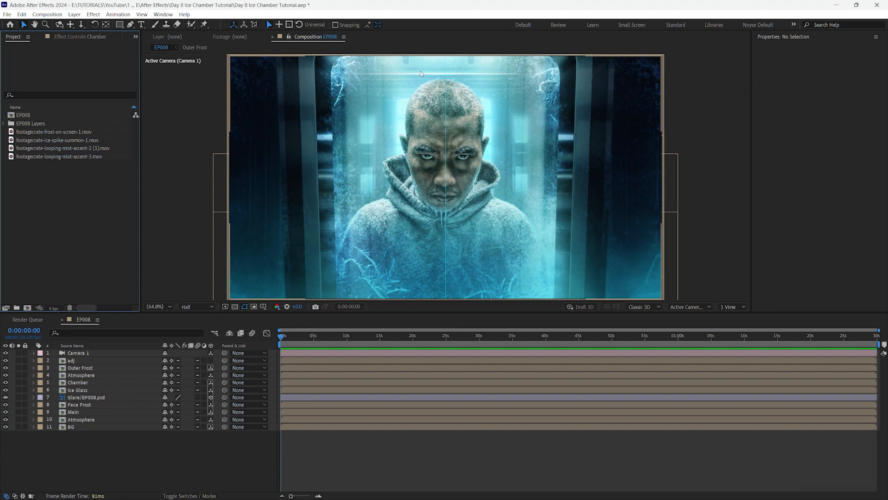
key(alt+Tab)
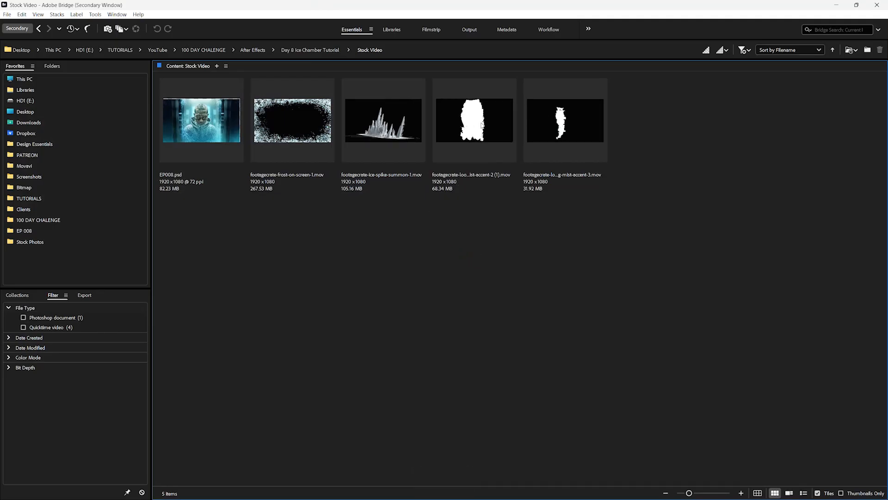
key(alt+Tab)
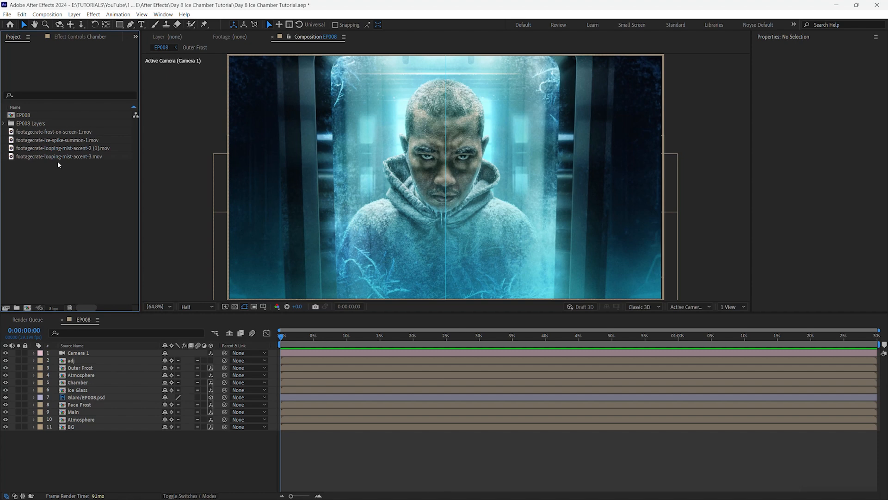
Preview the footagecrate-looping-mist-accent-2 (1).mov clip in the footage viewer and return to the EP008 composition.
double_click(59, 148)
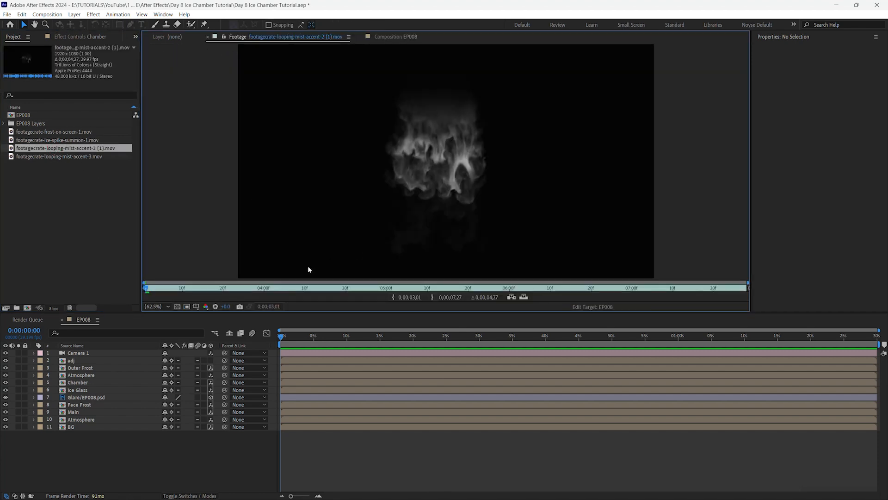
key(space)
key(space)
key(space)
key(space)
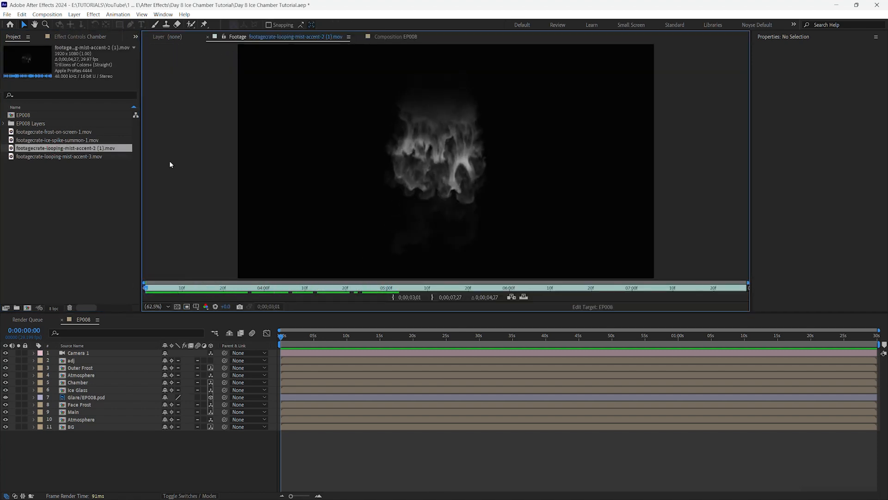
click(396, 36)
click(80, 232)
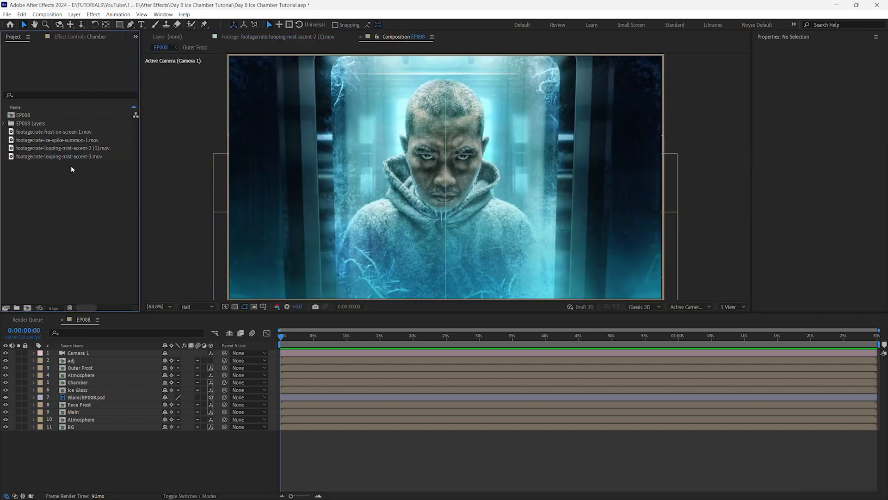
Add footagecrate-looping-mist-accent-2 (1).mov to EP008 between the Main and lower Atmosphere layers, and make it a 3D layer.
click(65, 148)
drag(19, 151, 103, 414)
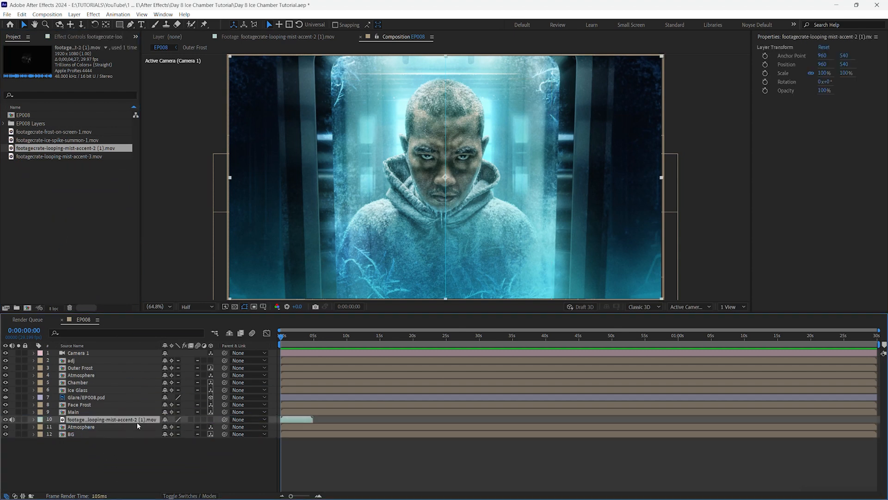
click(210, 419)
Interpret footagecrate-looping-mist-accent-2 (1).mov so that it loops 20 times.
drag(282, 336, 313, 344)
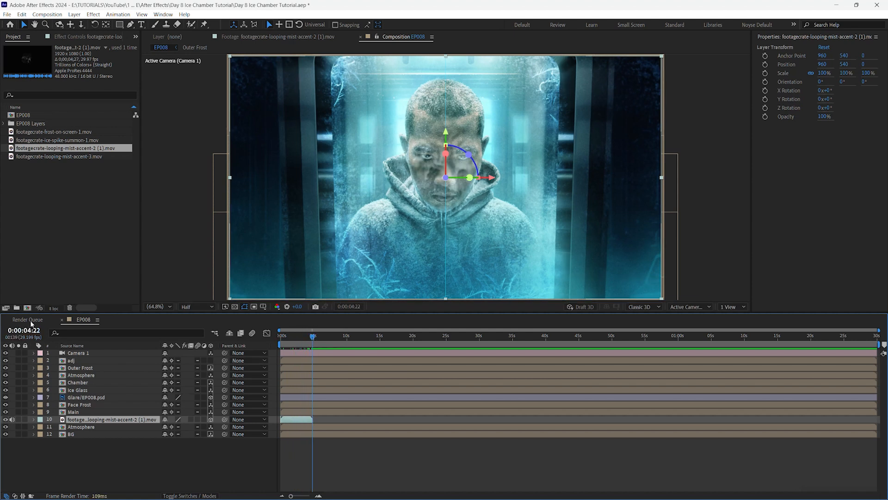
right_click(53, 149)
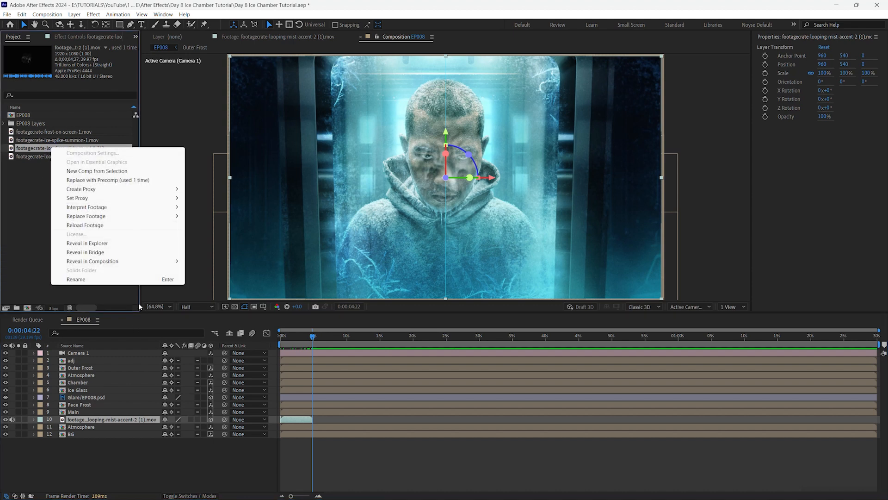
mouse_move(137, 209)
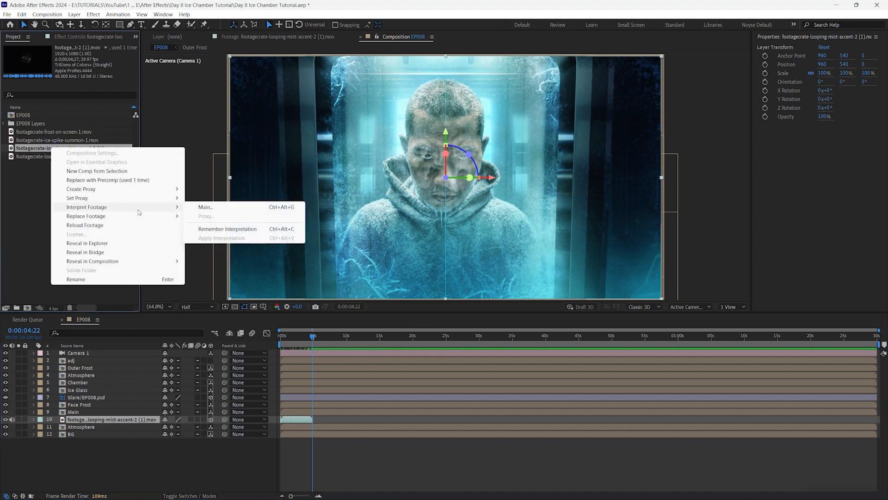
click(203, 207)
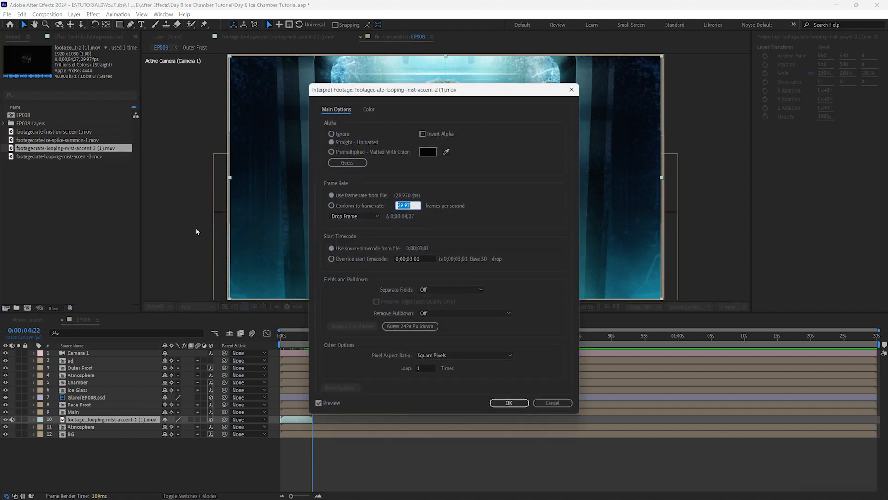
click(430, 370)
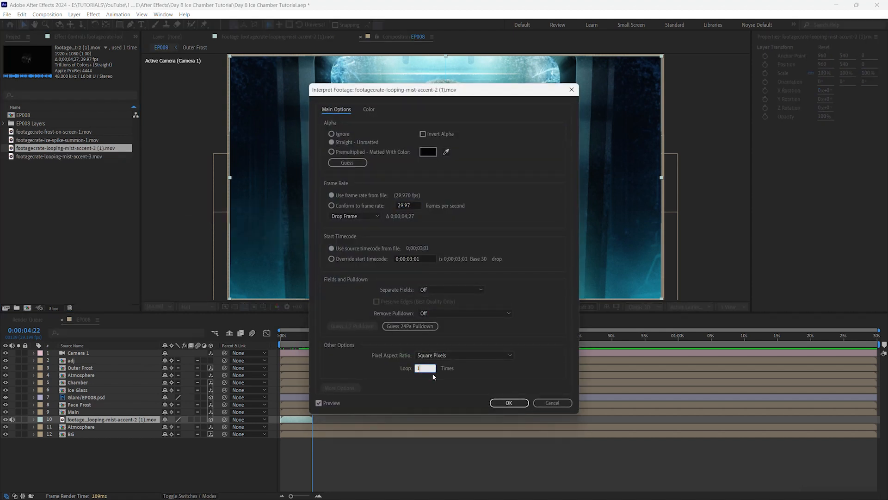
click(424, 369)
drag(415, 370, 406, 369)
text(20)
click(518, 402)
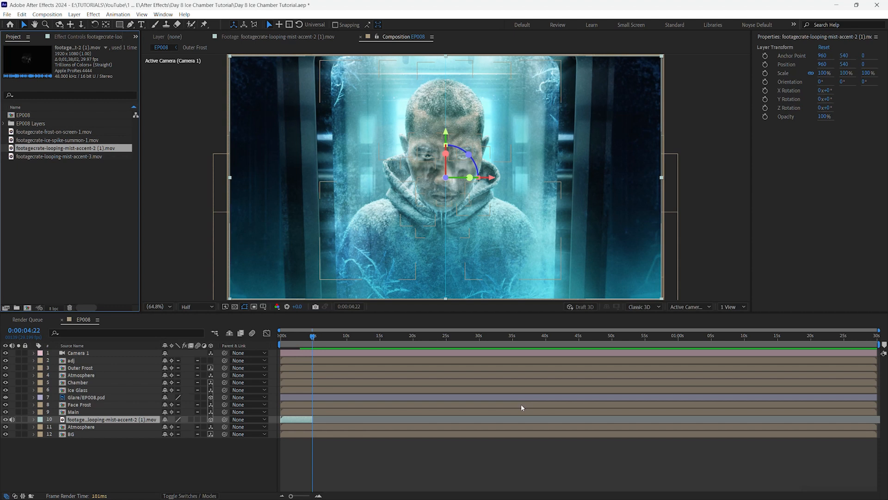
Extend the looping mist layer to the end of the EP008 composition and return to its first frame.
drag(312, 418, 885, 419)
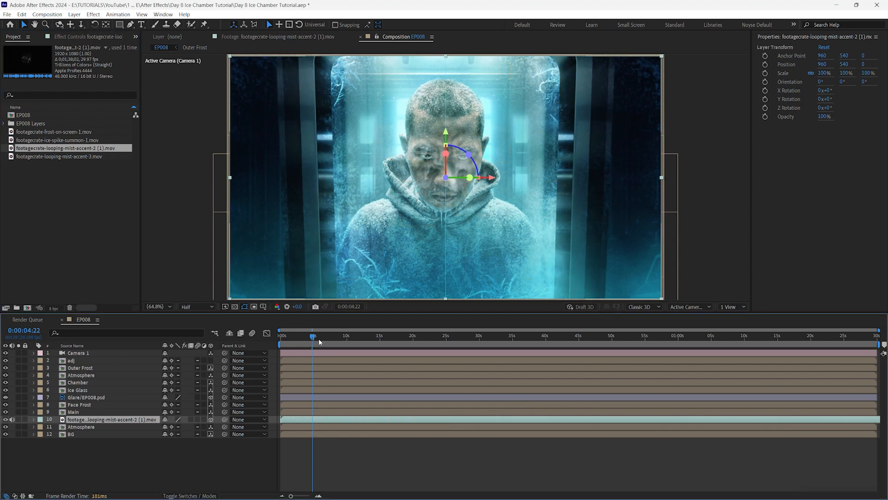
drag(325, 336, 277, 360)
click(128, 472)
Reveal the Position of the Main and looping mist layers and set the mist's Z position to 251.
click(116, 420)
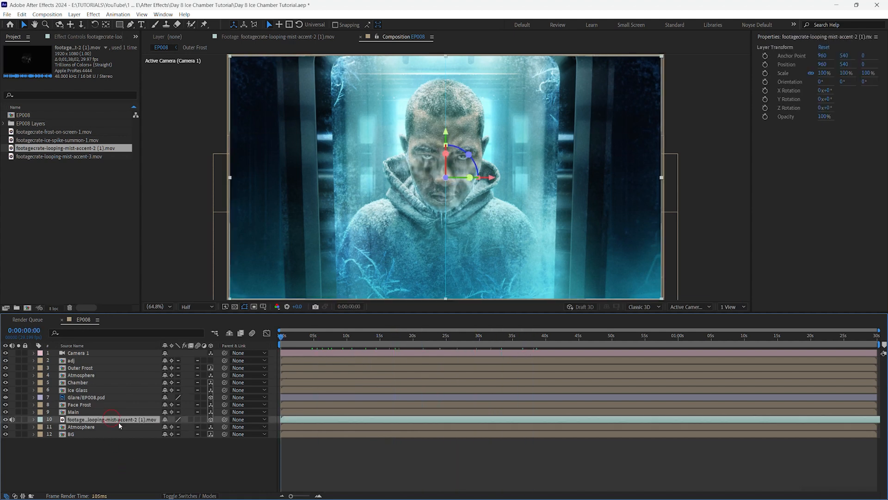
ctrl+click(84, 412)
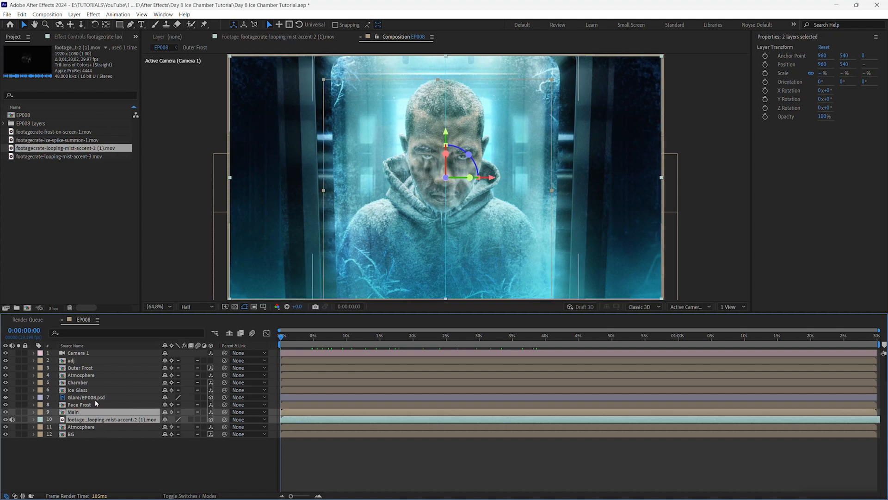
key(p)
click(190, 467)
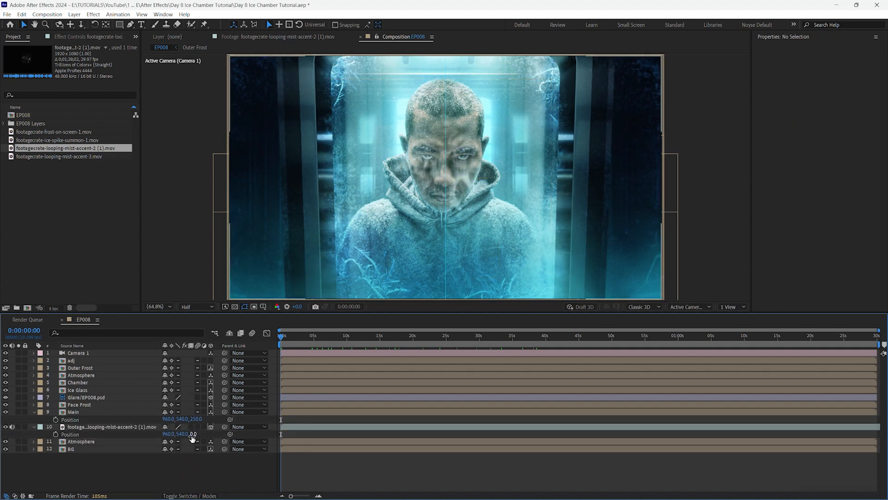
click(193, 433)
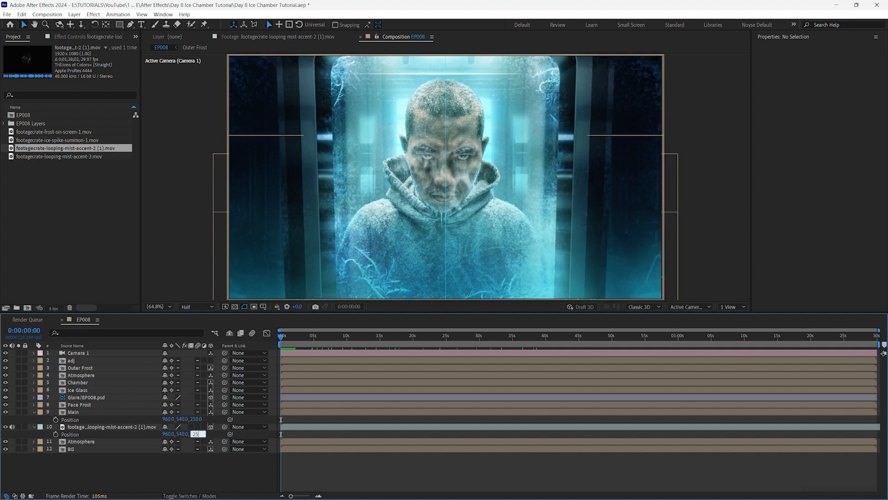
key(Return)
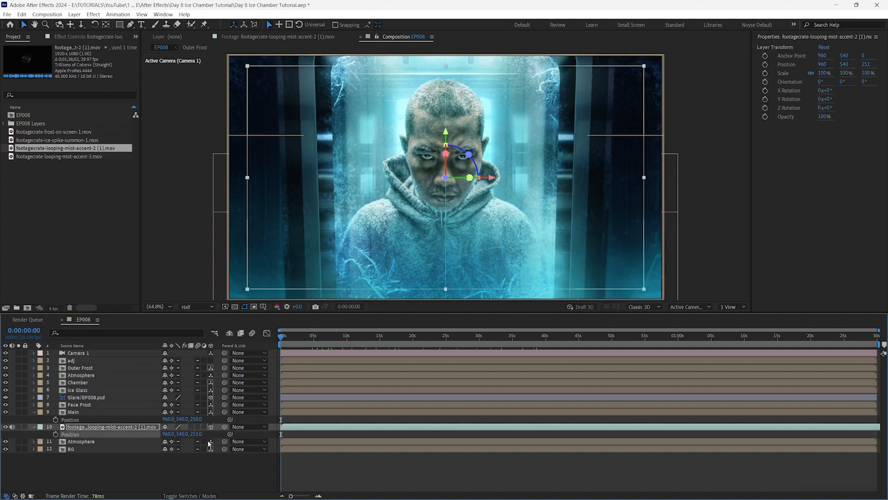
Reveal the lower Atmosphere layer's Position and set the looping mist layer's Z position to 350.
click(132, 440)
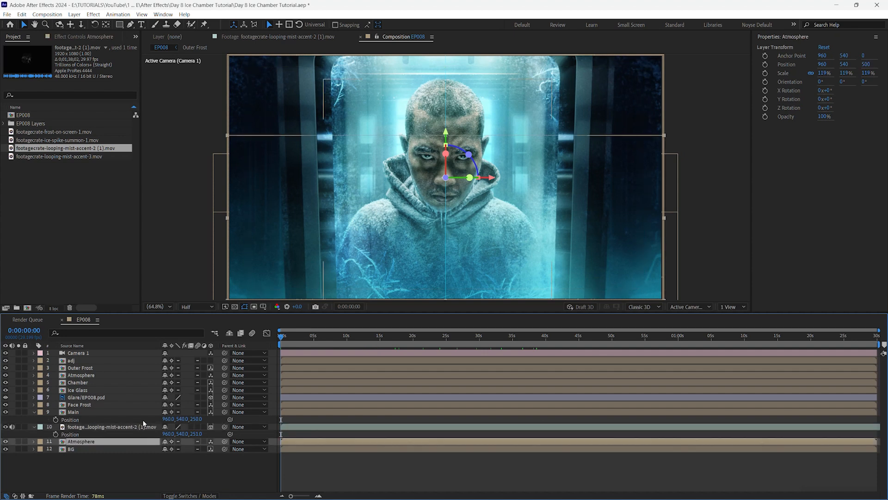
key(p)
click(197, 434)
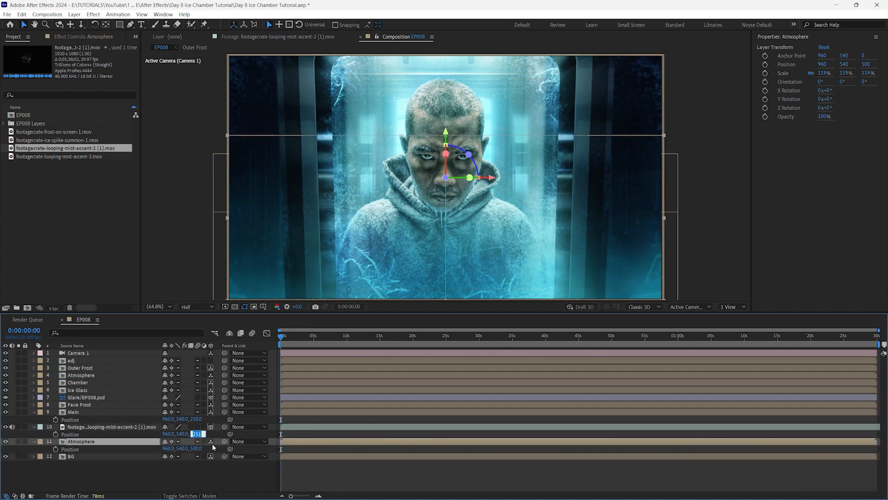
text(350)
key(Return)
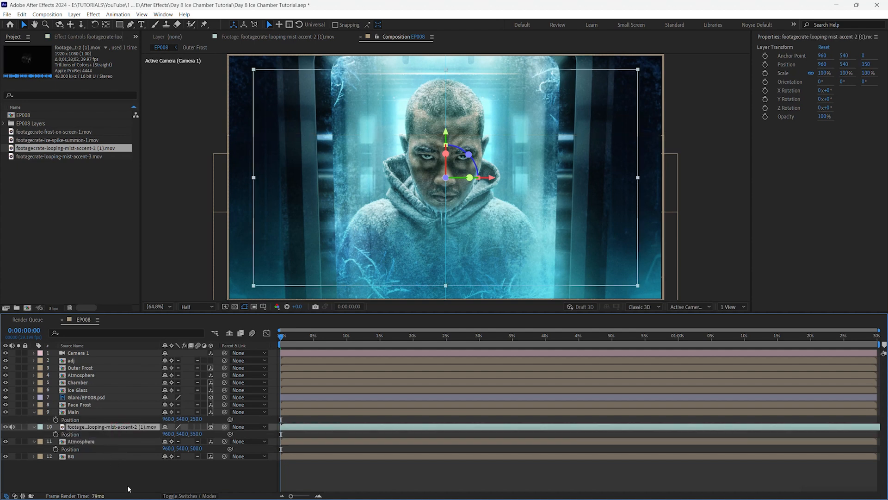
Raise the looping mist layer in the frame to a Y position of about 444.7 and scrub through the composition.
key(F2)
click(104, 429)
drag(493, 223, 492, 202)
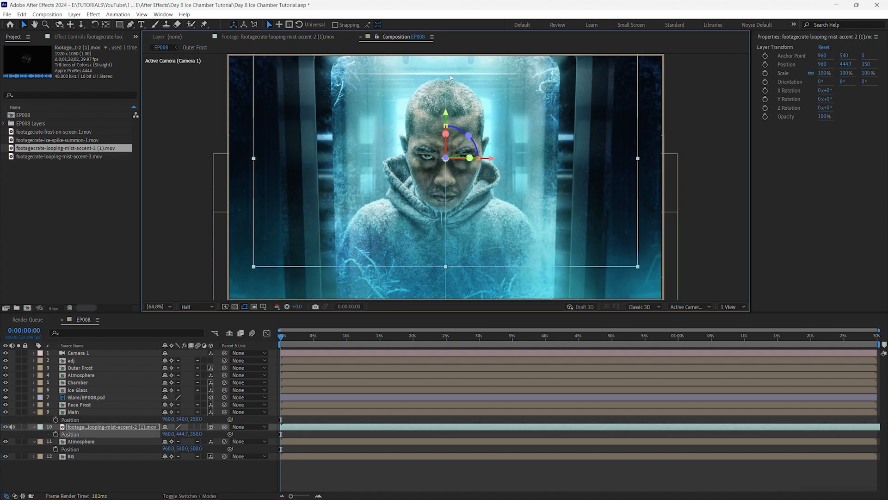
drag(280, 340, 476, 343)
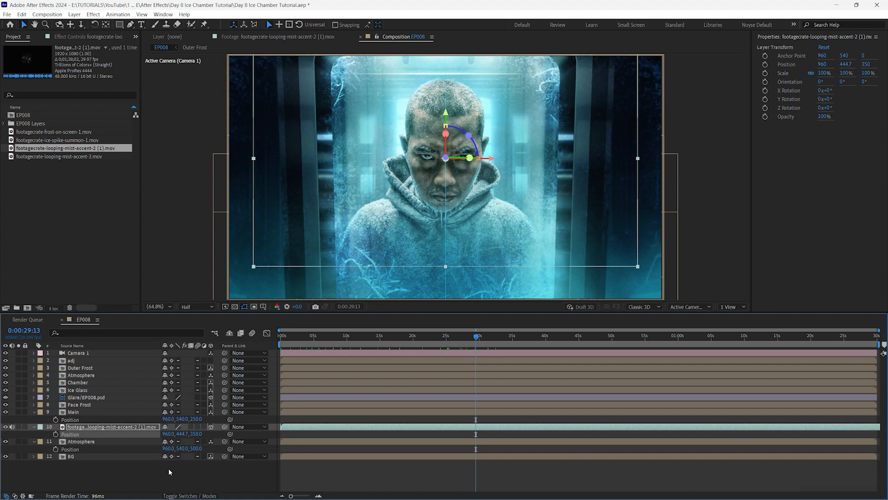
Hide the lower Atmosphere and BG layers and scrub the timeline to examine the mist behind the subject.
click(174, 465)
click(121, 426)
click(6, 441)
click(6, 456)
mouse_move(477, 339)
mouse_down()
mouse_move(511, 342)
mouse_move(494, 344)
mouse_up()
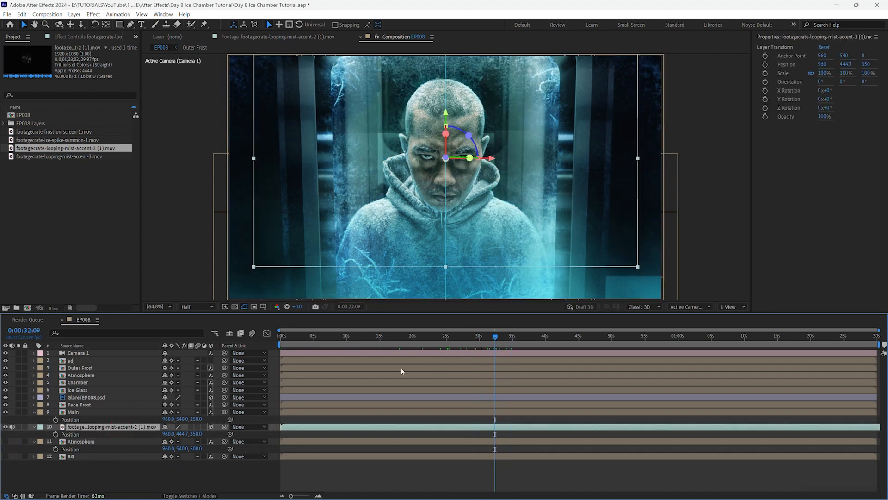
Scale the looping mist layer to 169% and move it to about X 1027.6, Y 349.3.
click(109, 467)
click(115, 426)
key(s)
drag(199, 434, 231, 433)
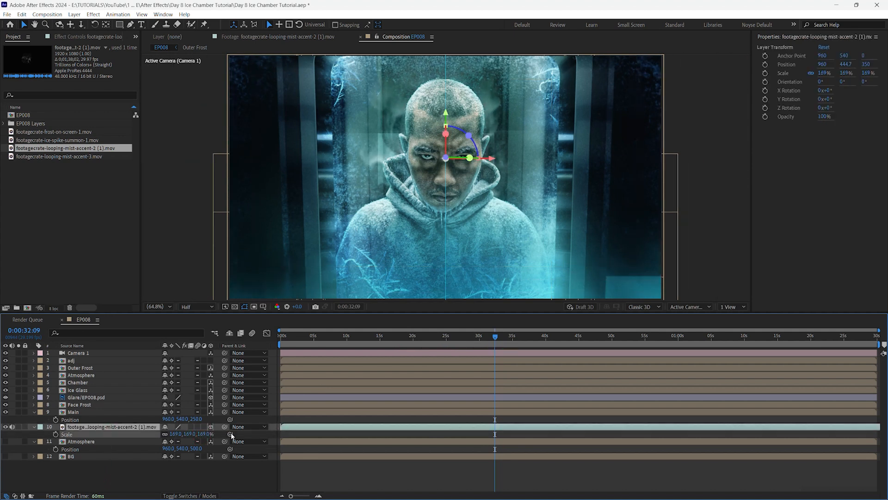
drag(497, 217, 514, 196)
Preview the enlarged mist from about 5 seconds and make the lower Atmosphere and BG layers visible again.
click(308, 335)
key(space)
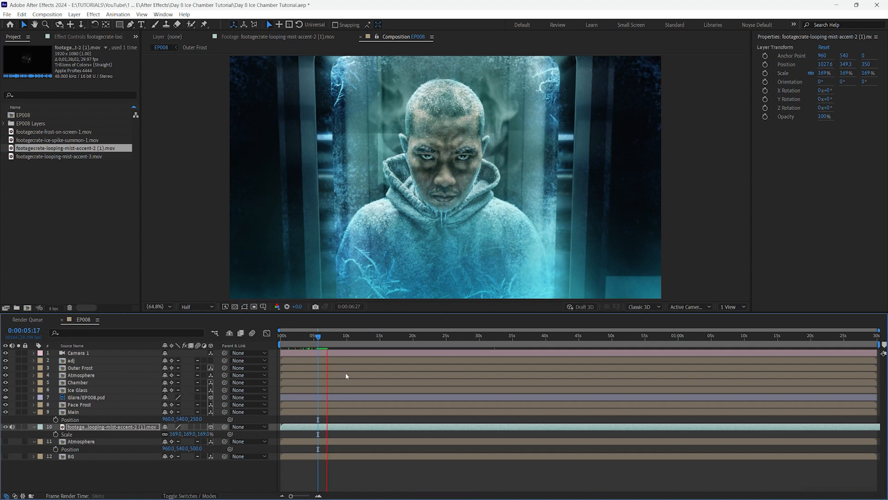
key(space)
click(5, 442)
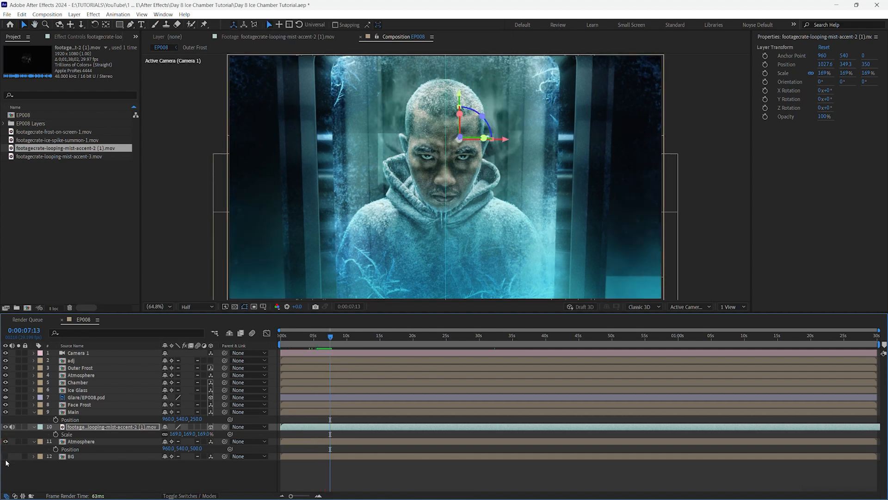
click(5, 456)
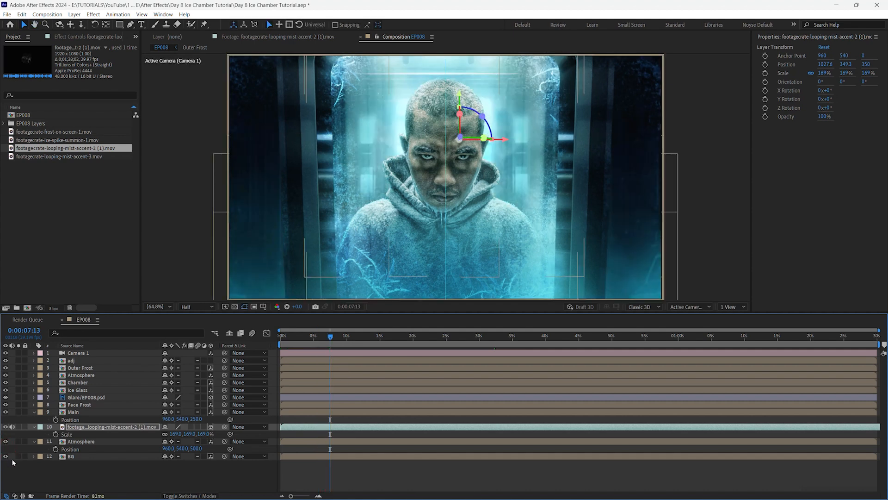
Play the composition from the start to check the mist against the background, and save the project.
key(Page_Down)
key(Page_Down)
key(Page_Down)
key(Page_Down)
drag(352, 338, 246, 357)
key(space)
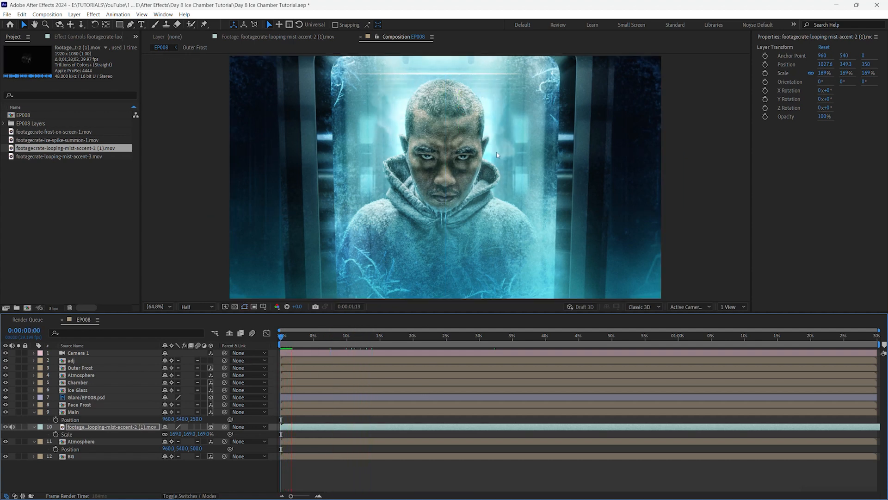
key(space)
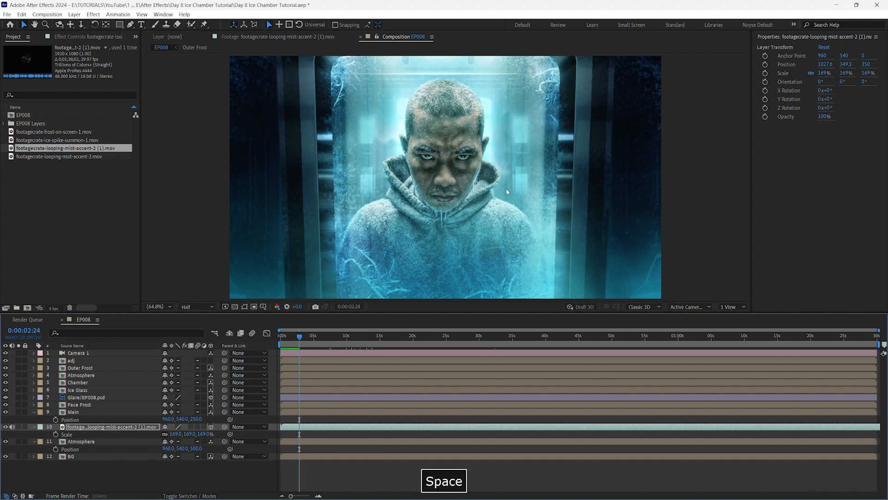
key(ctrl+s)
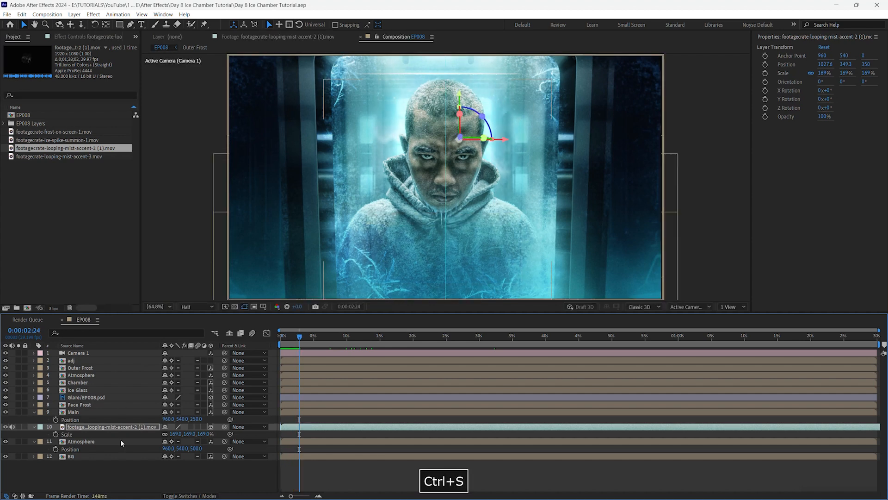
Collapse the revealed properties of the Main, looping mist and lower Atmosphere layers in the timeline.
click(132, 475)
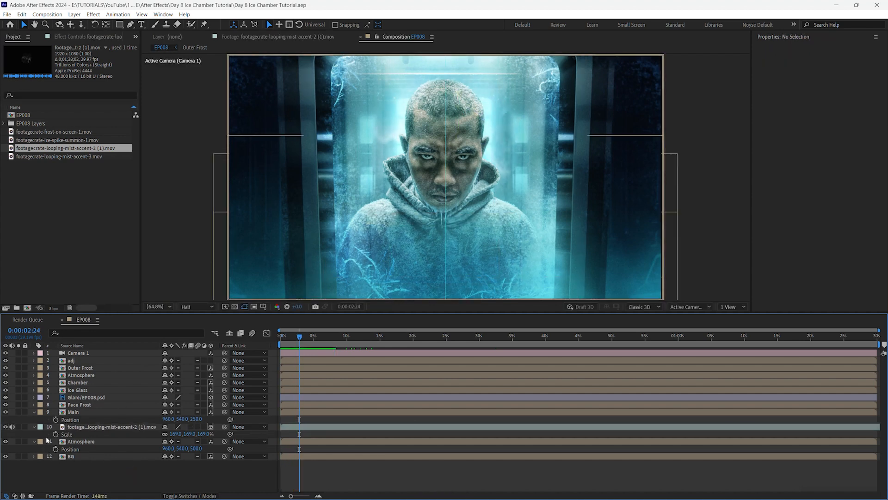
key(F9)
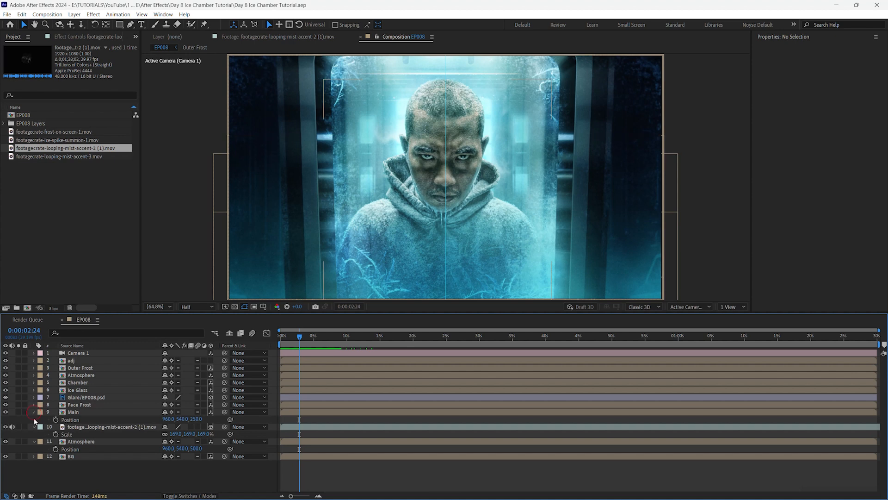
click(34, 412)
click(35, 419)
click(35, 426)
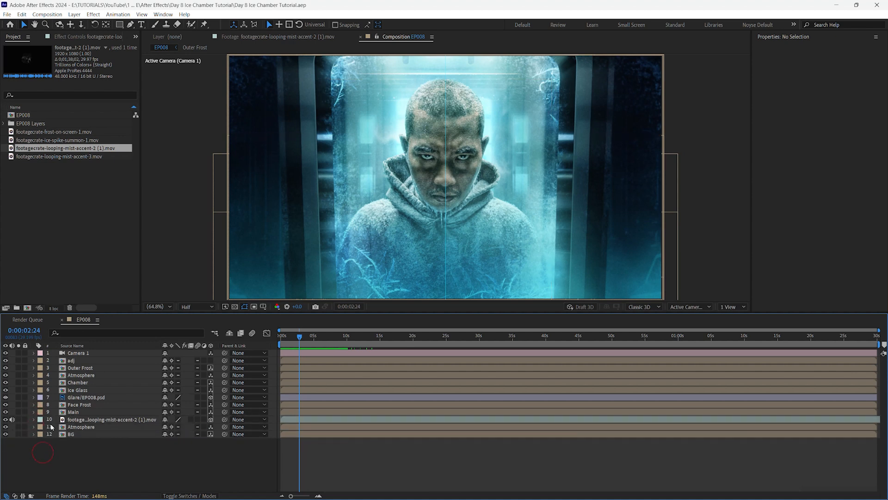
Hide the Ice Glass and Face Frost layers and return to the start of the composition.
click(6, 389)
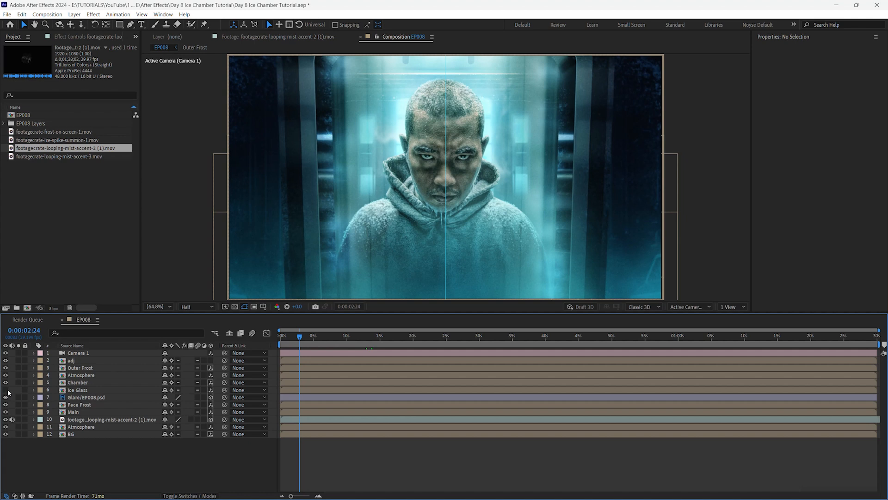
click(5, 405)
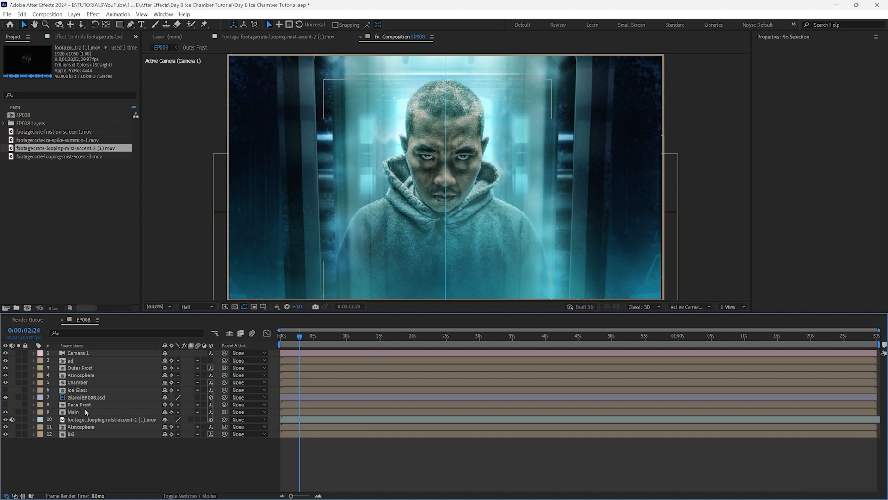
key(Home)
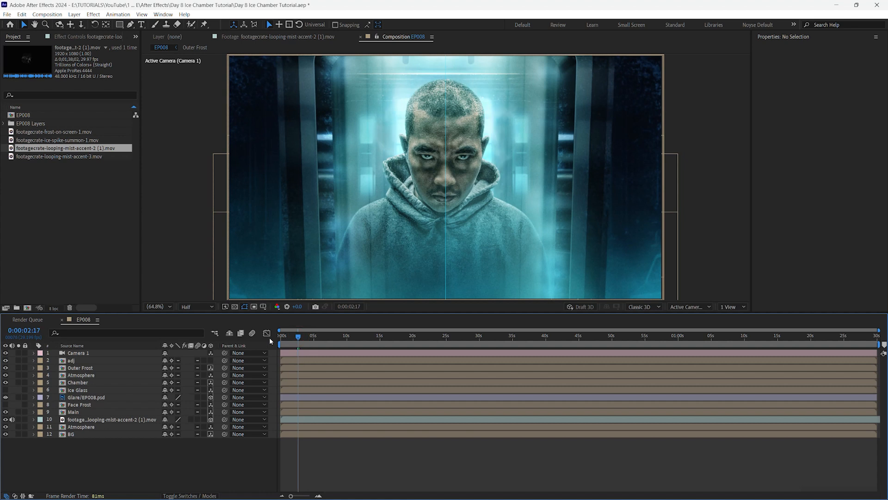
Expand Camera 1's Transform properties and enable keyframing for Point of Interest and Position at 0;00;00;00.
click(83, 355)
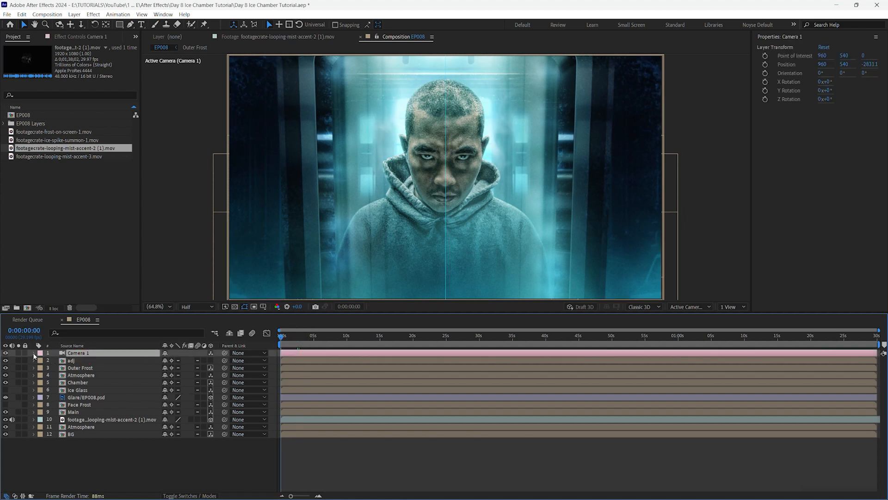
click(33, 354)
click(41, 361)
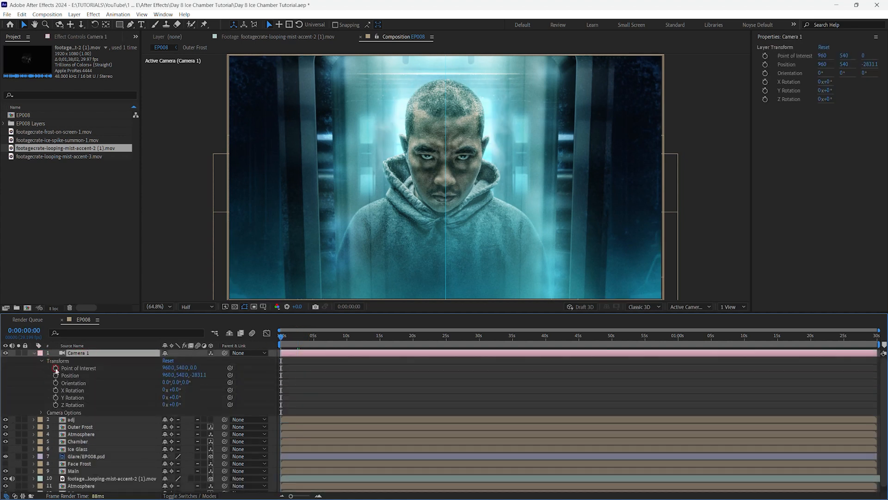
click(55, 367)
click(55, 375)
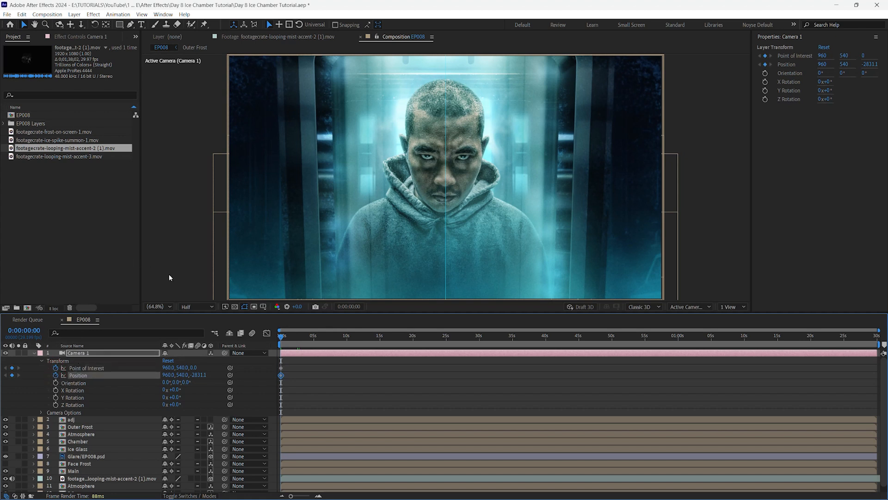
Add Point of Interest and Position keyframes to Camera 1 at about 5 seconds and return to the start.
drag(282, 339, 313, 350)
click(12, 375)
drag(314, 336, 251, 345)
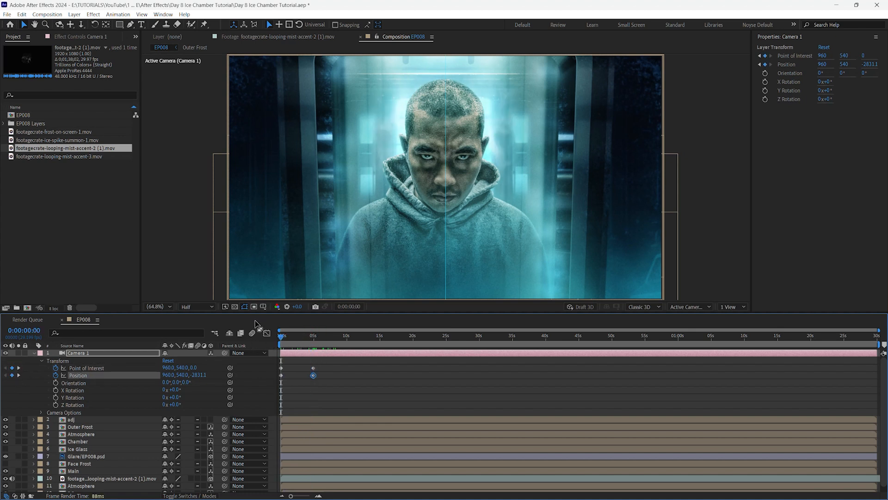
Dolly Camera 1 in on the man's face at the start, to a Position of about 960.1, 479.6, -713.9, using Dolly Towards Cursor.
click(81, 24)
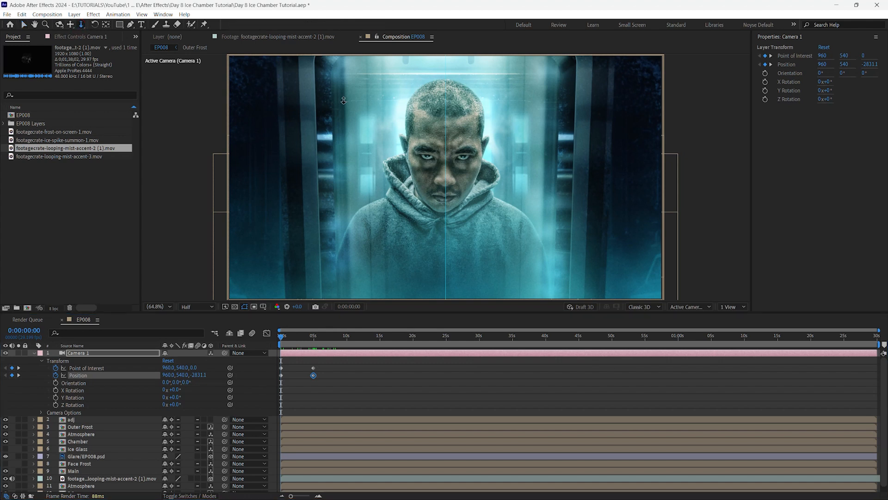
click(83, 25)
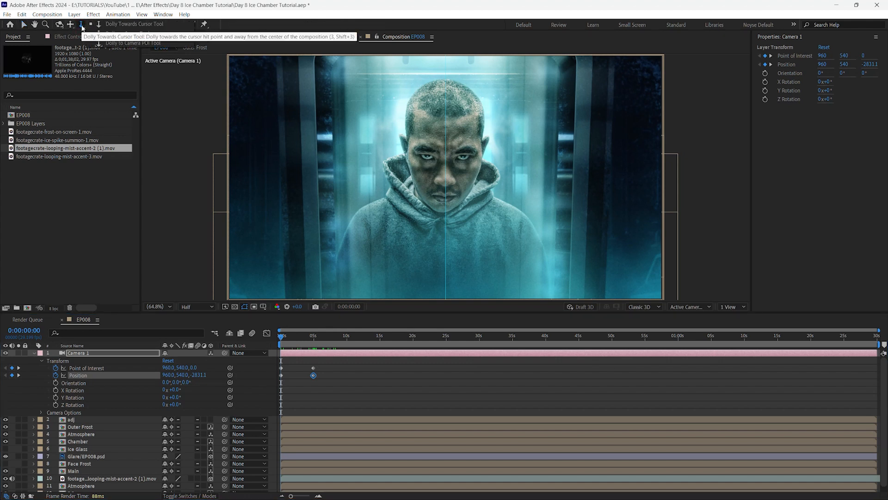
click(88, 26)
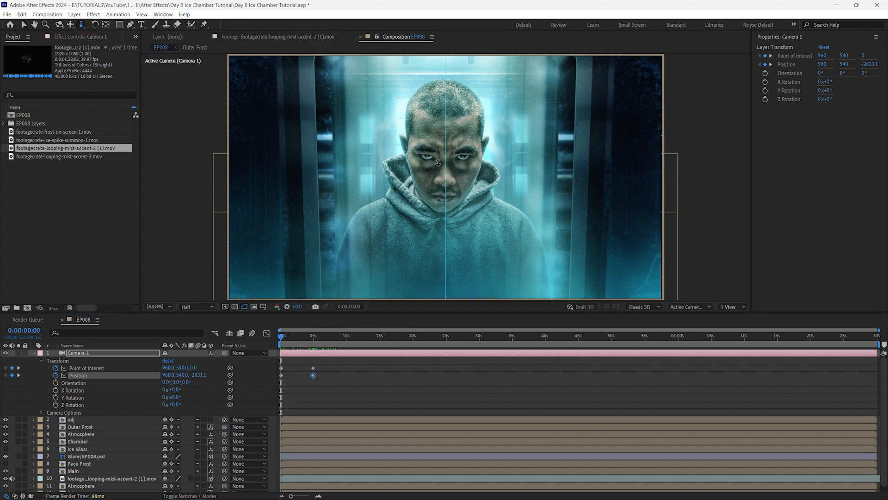
drag(444, 161, 417, 189)
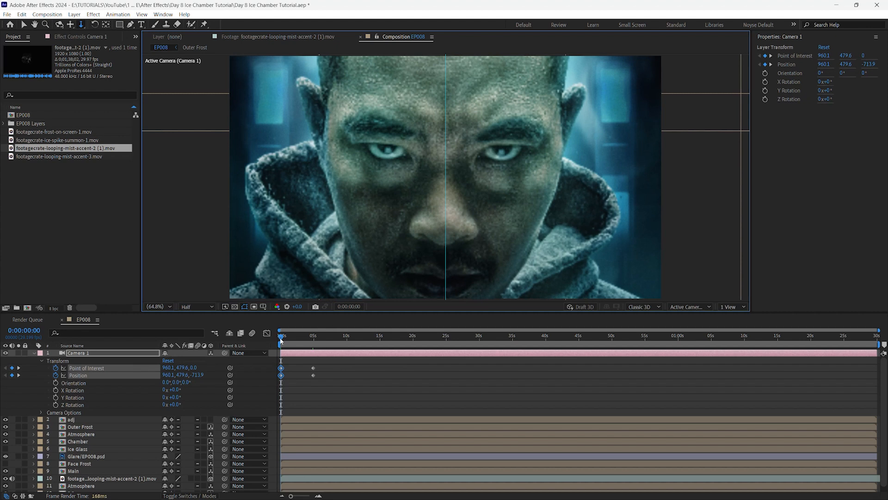
Play back the camera pull-out from the start of the composition.
drag(283, 335, 252, 345)
key(space)
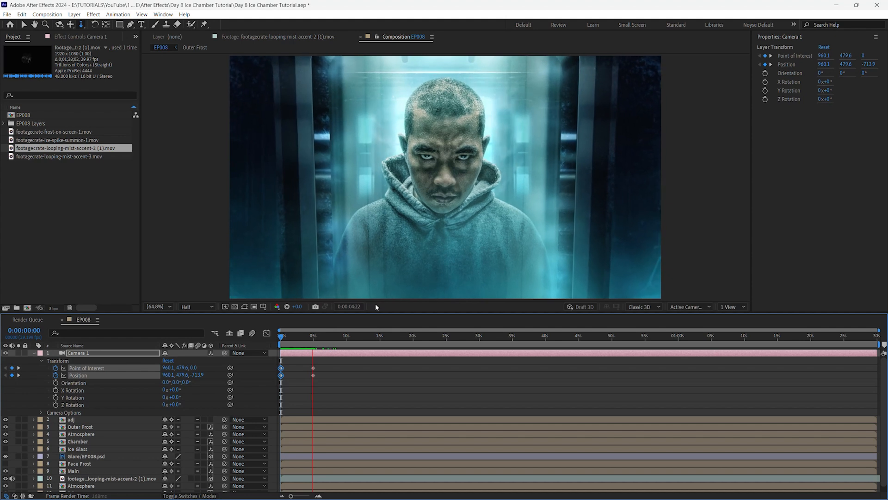
key(space)
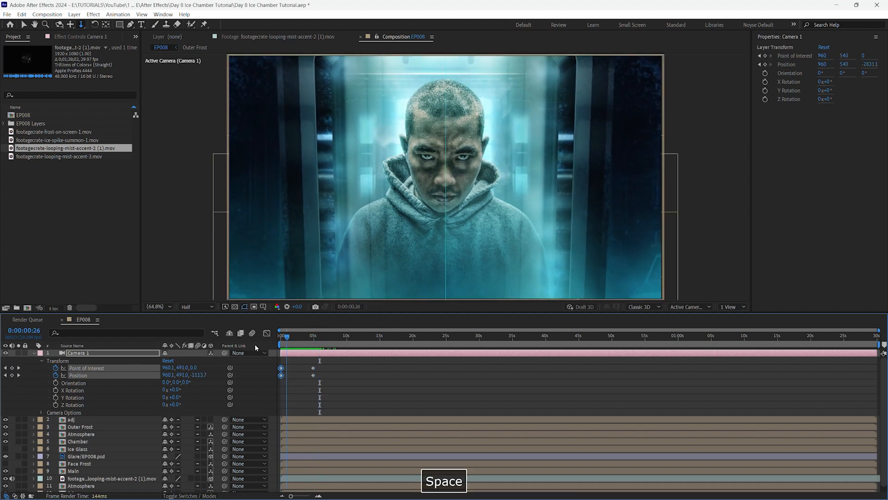
key(space)
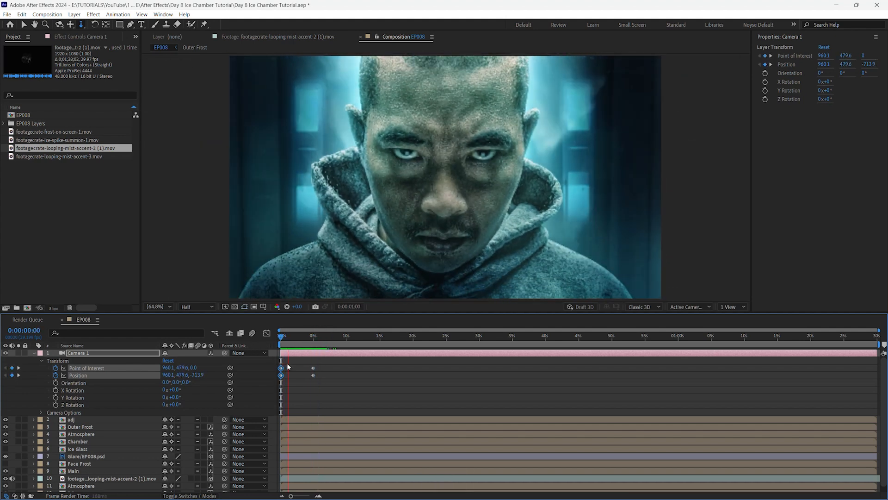
key(space)
Dolly Camera 1 closer to the eyes at the start, to a Position of about 958.7, 464.5, -234.7, and save the project.
drag(452, 158, 463, 37)
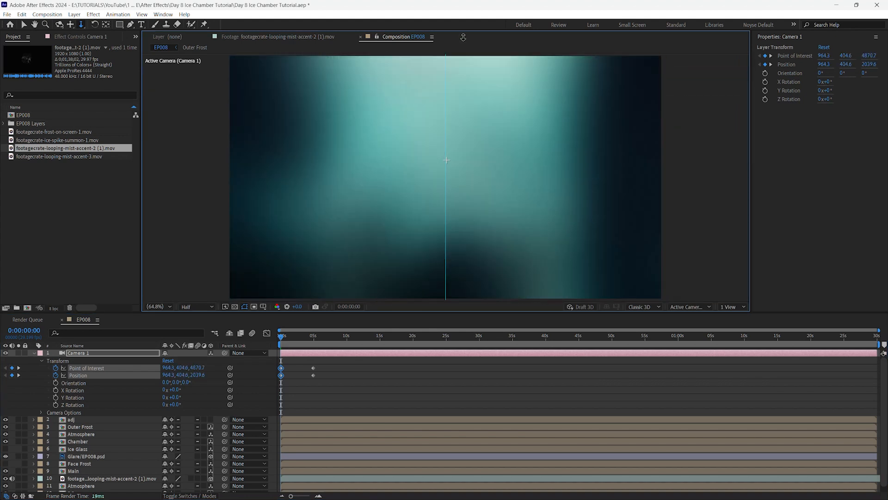
key(ctrl+z)
drag(446, 157, 464, 47)
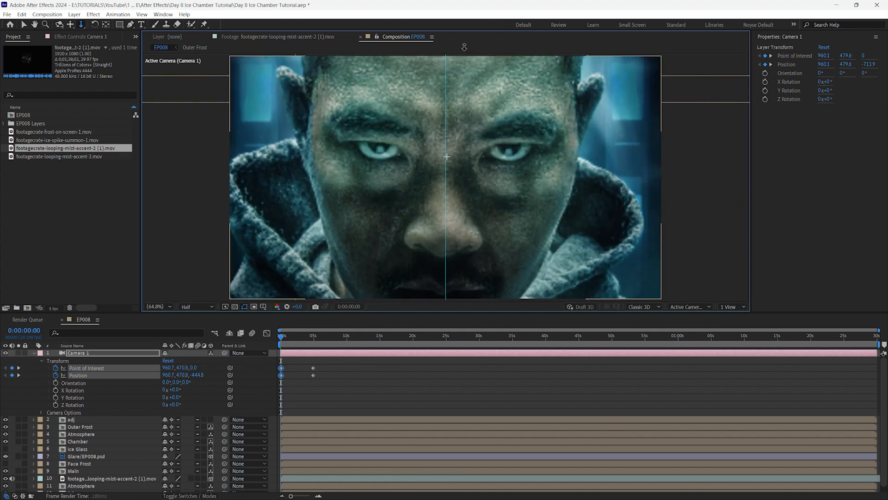
drag(447, 155, 460, 102)
drag(434, 140, 446, 75)
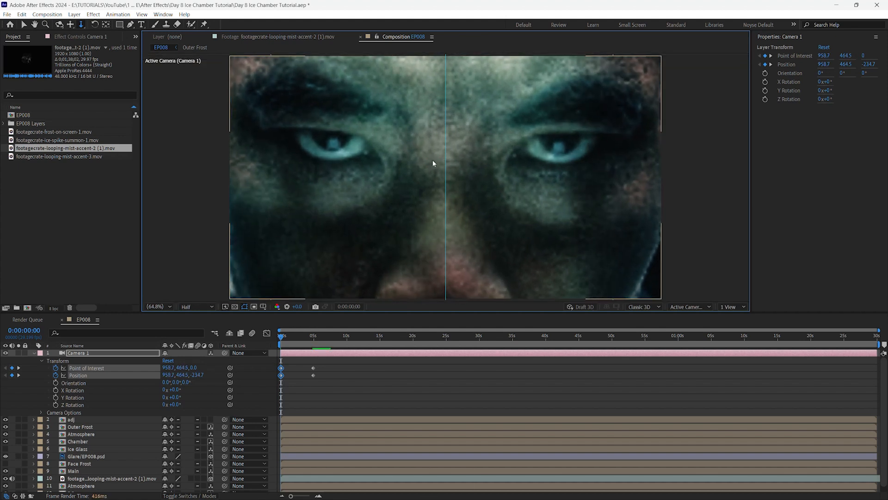
key(ctrl+s)
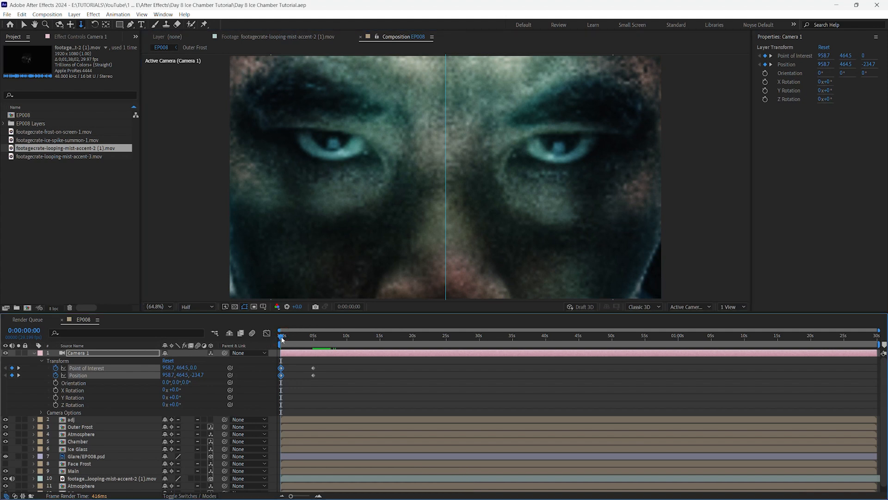
Lower the composition's preview resolution to Quarter and play back the camera move from the start.
key(space)
click(212, 310)
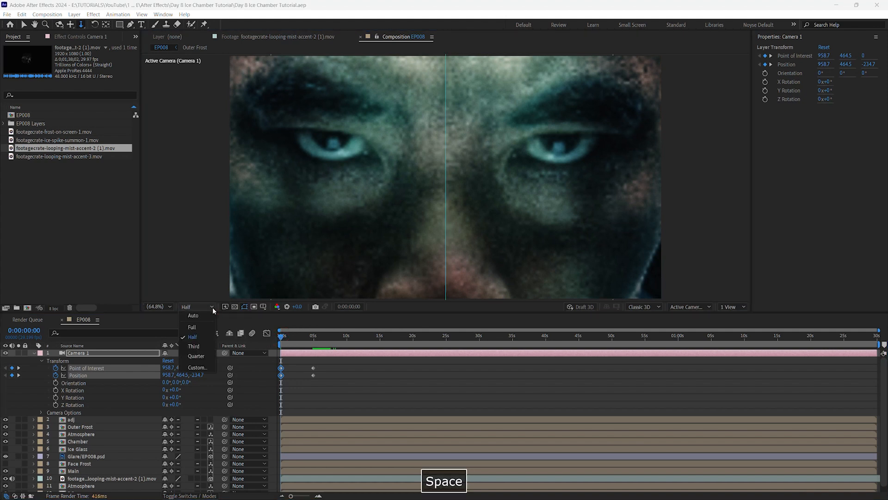
click(207, 355)
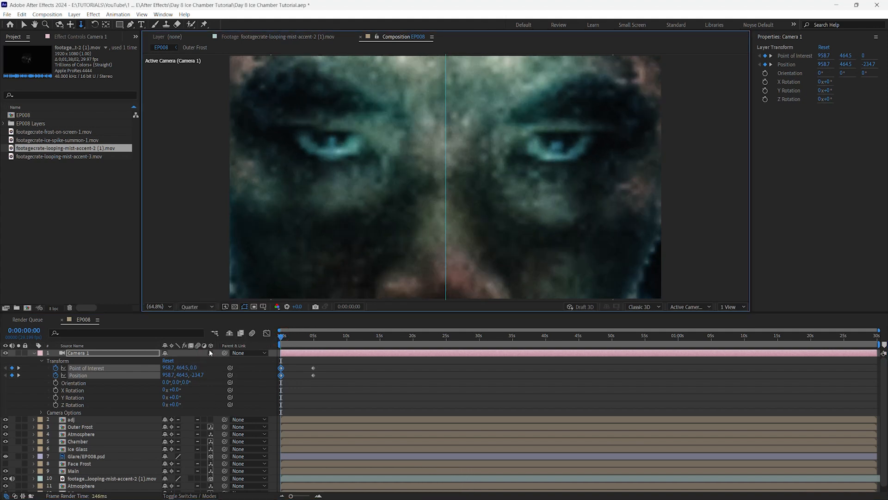
key(space)
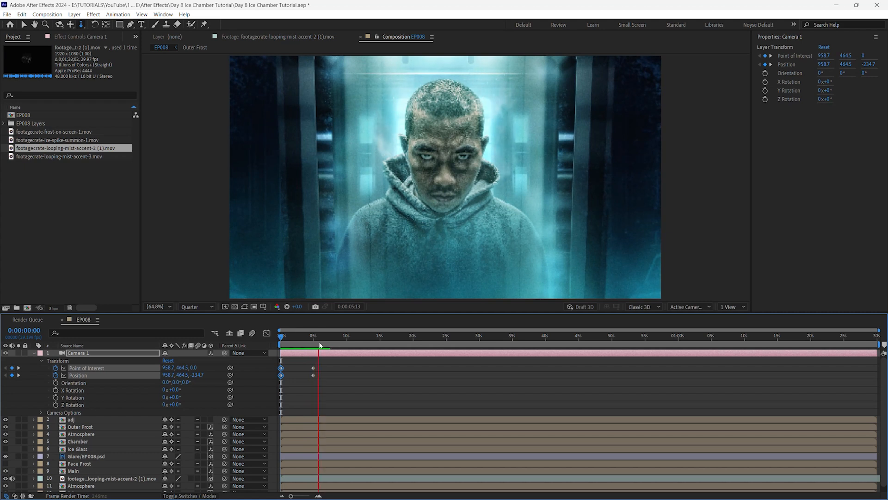
click(290, 336)
drag(285, 340, 281, 337)
key(space)
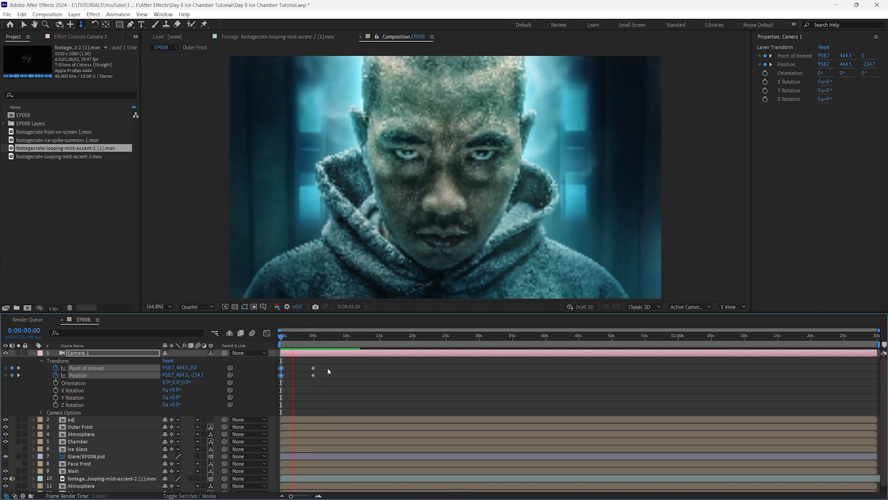
key(space)
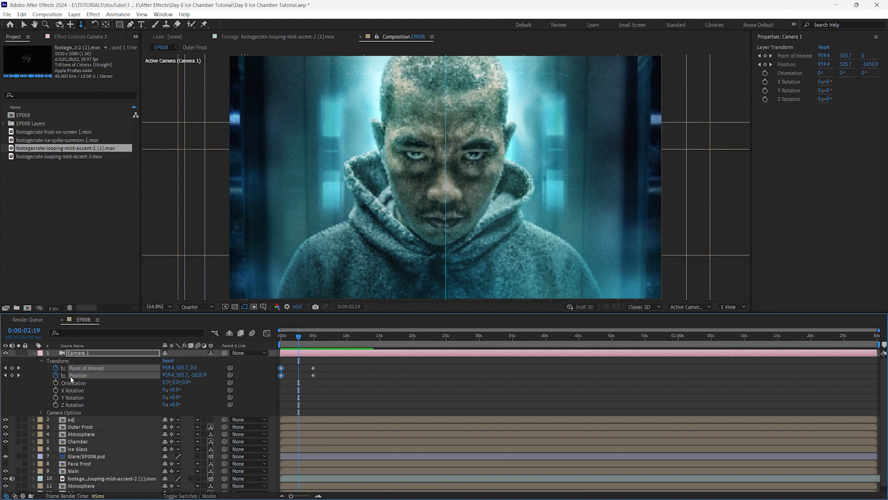
Add Camera 1 Point of Interest and Position keyframes at 0:00:03:00, and move the final pair to about 8 seconds.
drag(296, 341, 301, 335)
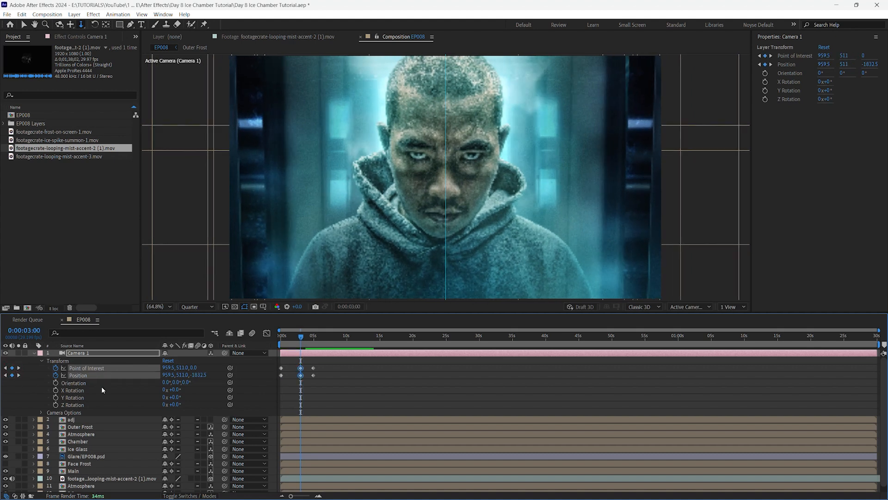
click(352, 372)
drag(303, 335, 273, 343)
key(space)
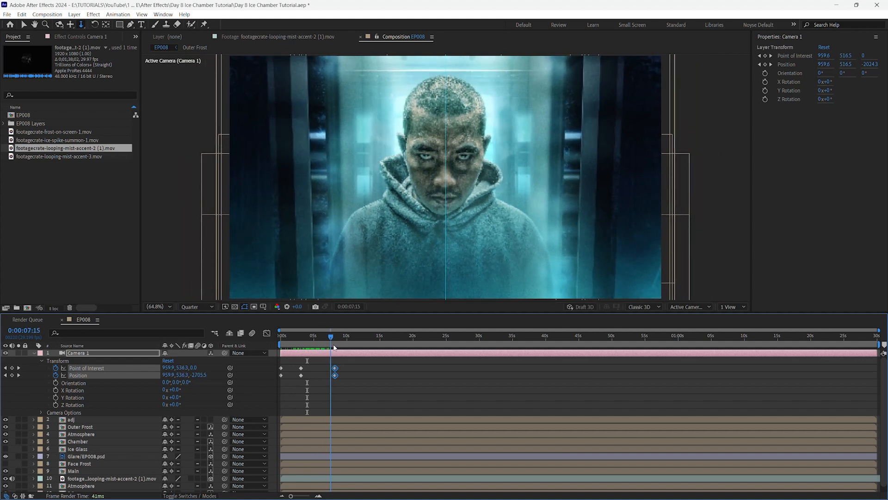
Add Camera 1 Point of Interest and Position keyframes at 0:00:07:05, and move the final pair to about 15 seconds.
mouse_move(335, 338)
mouse_down()
mouse_move(281, 338)
mouse_move(325, 346)
mouse_up()
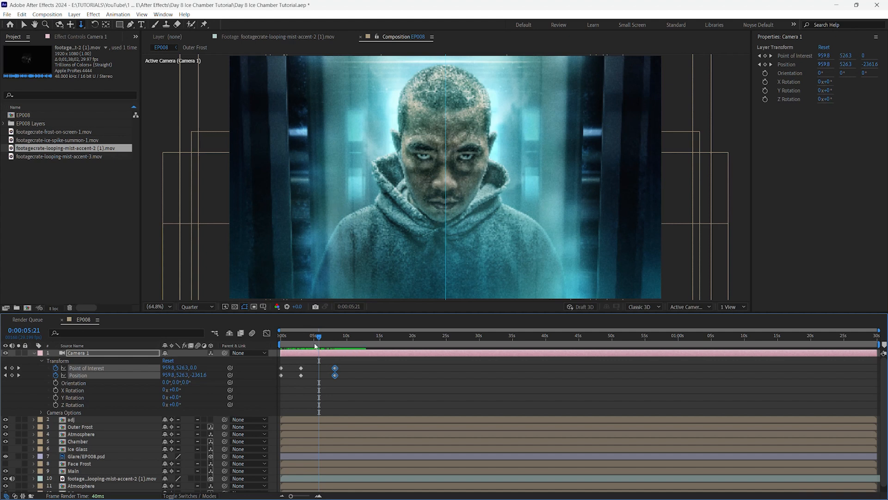
mouse_move(321, 338)
mouse_down()
mouse_move(337, 339)
mouse_move(328, 336)
mouse_up()
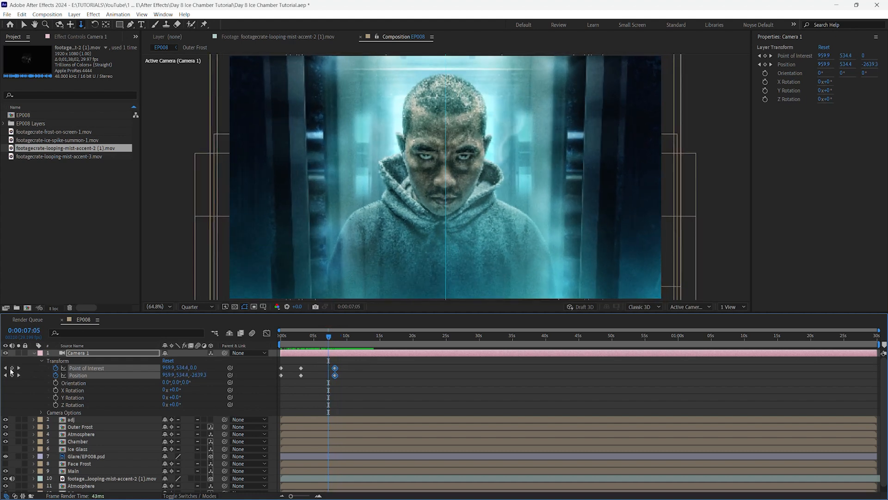
drag(341, 364, 380, 375)
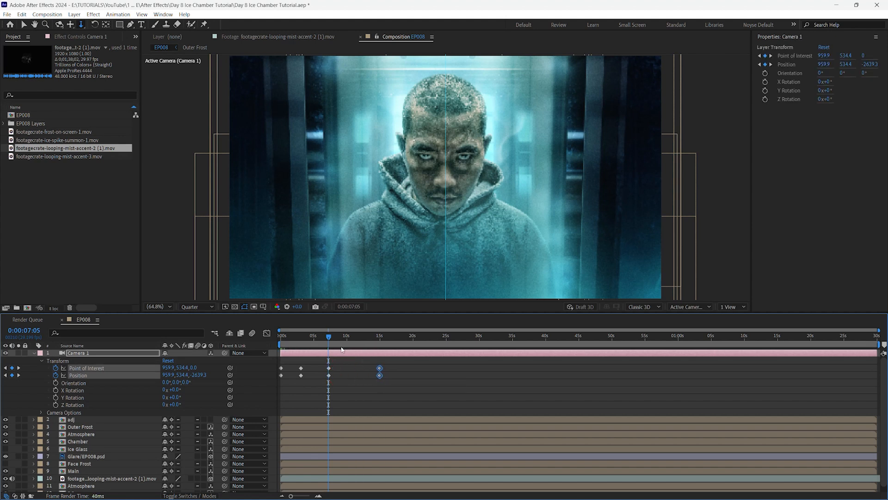
drag(332, 337, 332, 336)
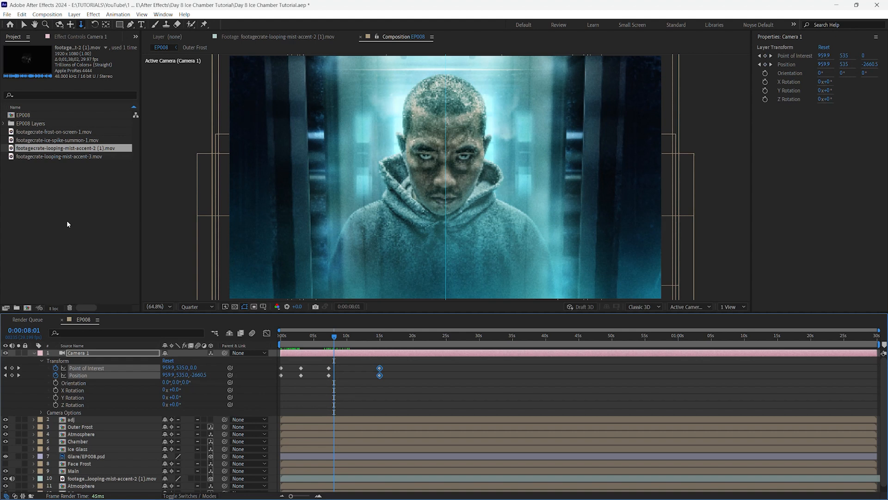
Preview the footagecrate-ice-spike-summon-1.mov footage and return to the EP008 composition at 0:00:10:00.
click(27, 209)
double_click(60, 141)
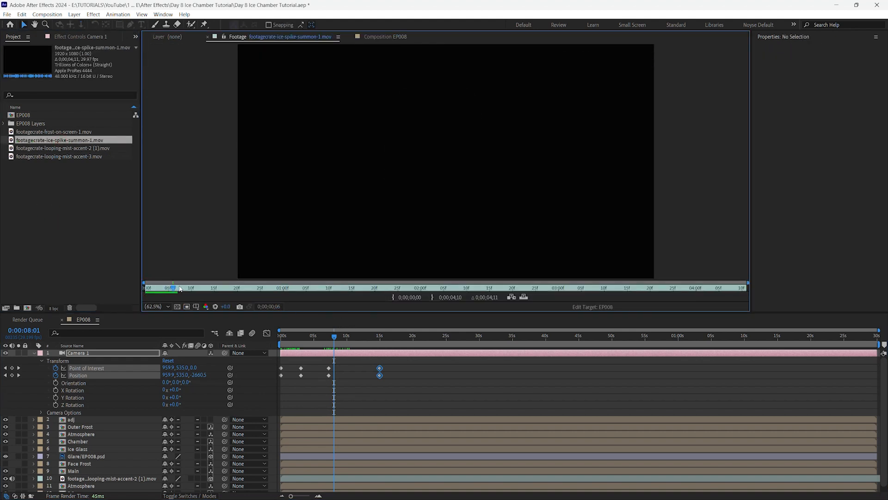
drag(207, 290, 174, 296)
click(390, 37)
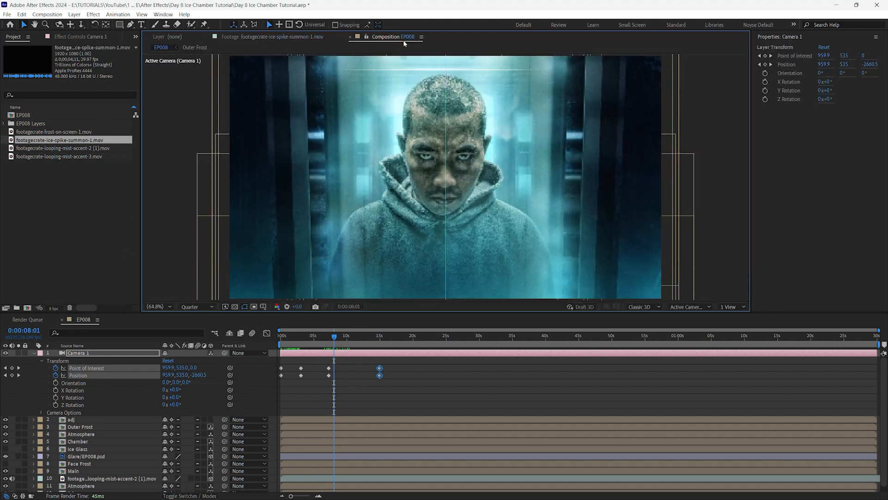
click(346, 345)
key(F9)
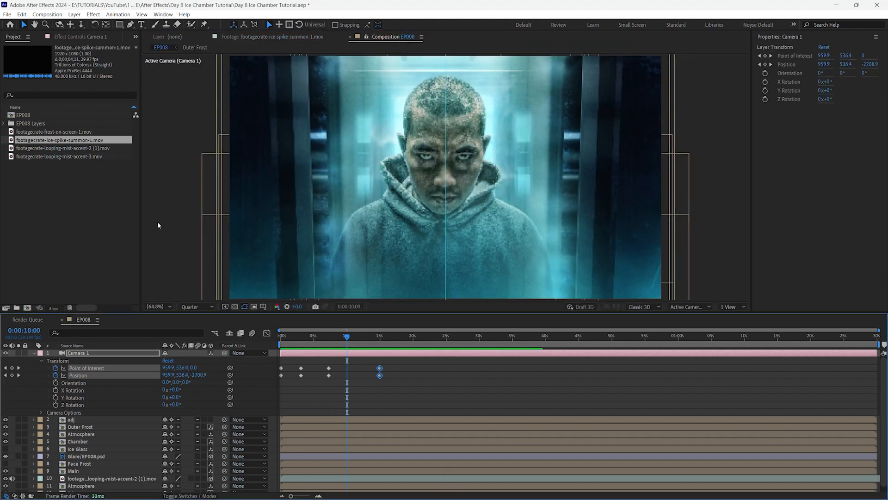
Duplicate the EP008 composition in the project and rename the copy Mask Animation.
click(111, 234)
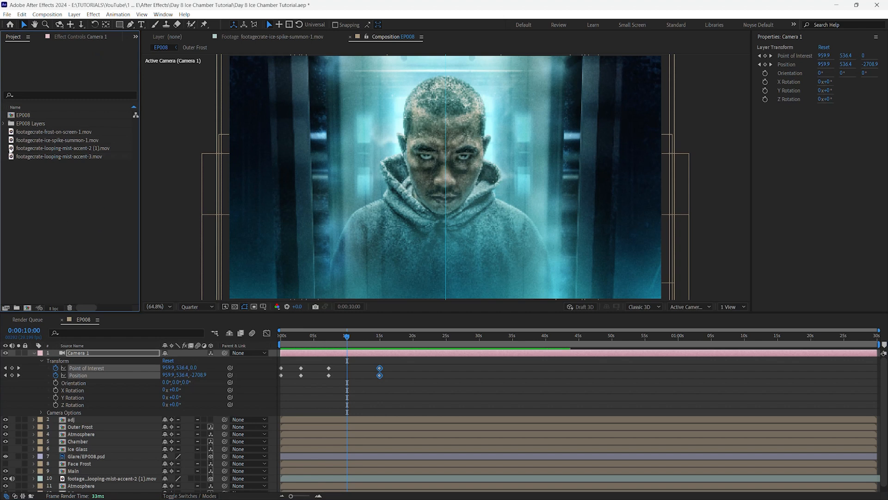
click(29, 116)
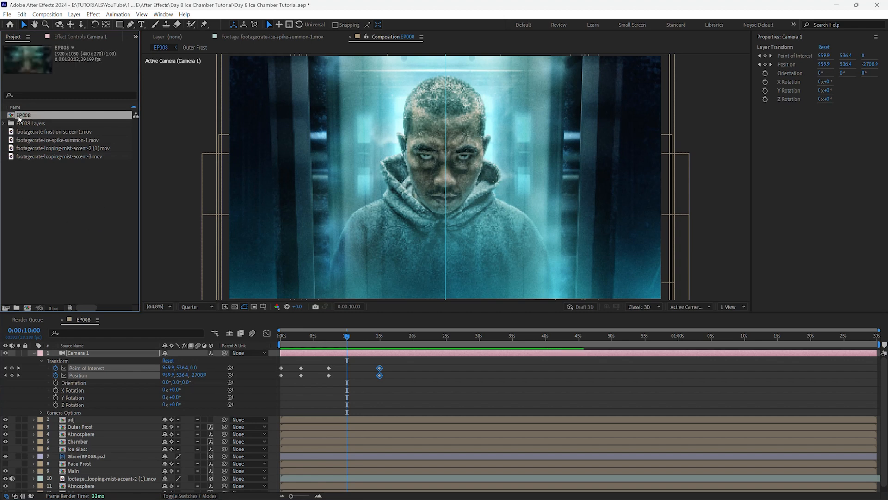
key(ctrl+c)
key(ctrl+v)
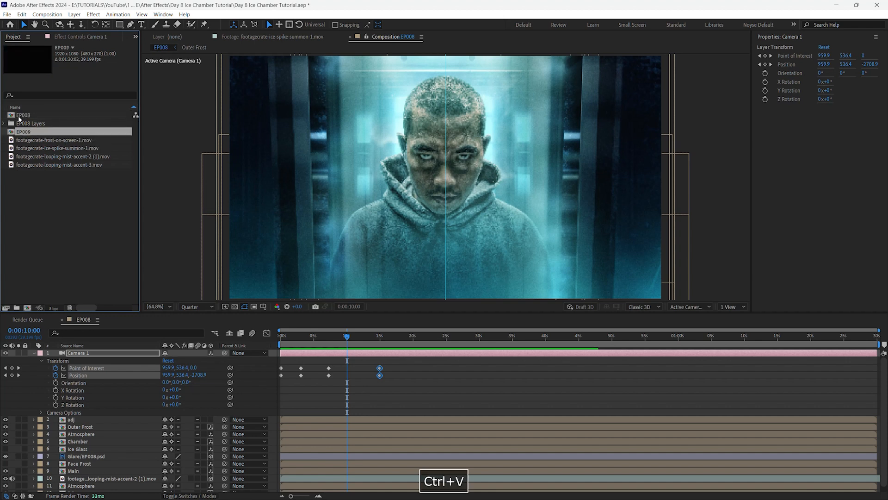
key(Return)
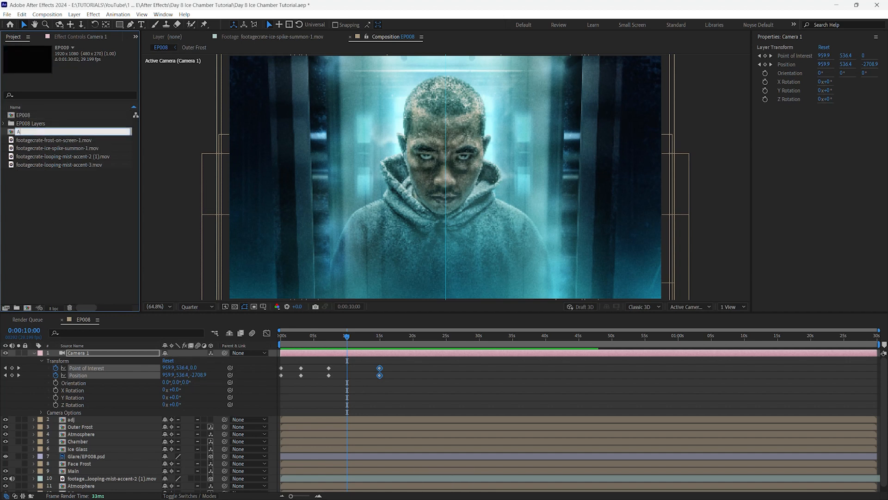
text(Mask Animation)
key(Return)
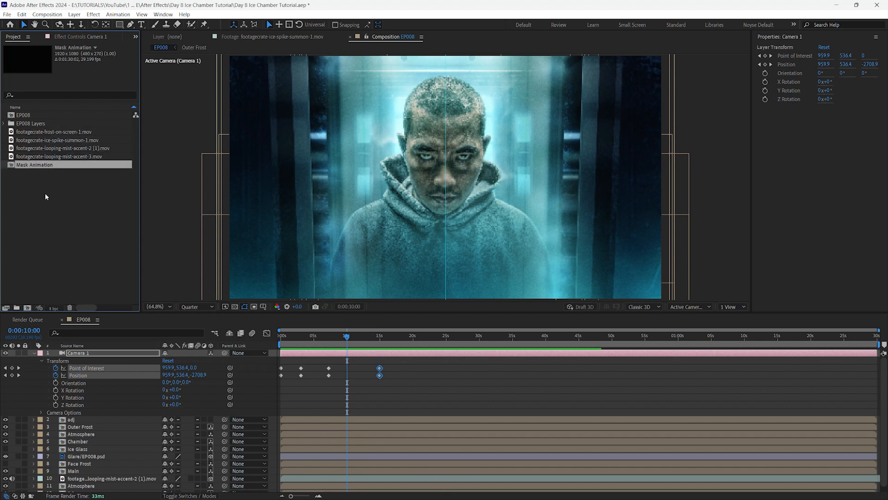
Delete all layers from the Mask Animation composition, save the project and leave that composition open.
double_click(13, 166)
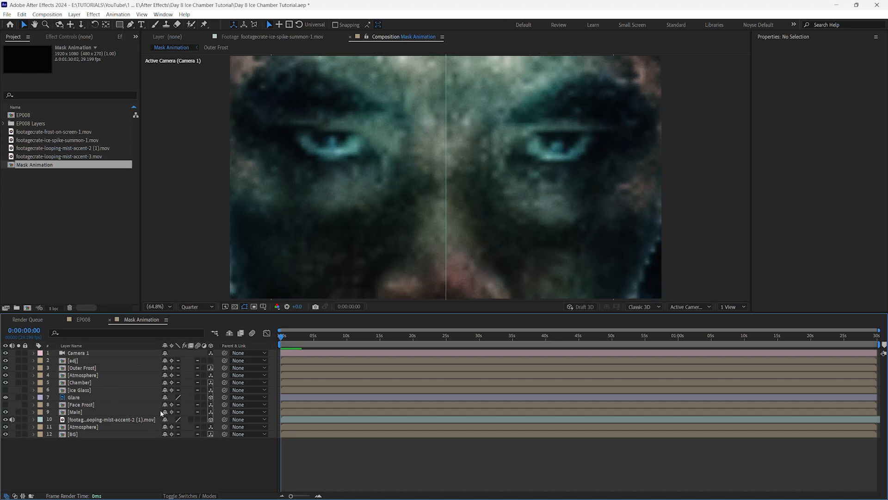
click(126, 355)
shift+click(137, 434)
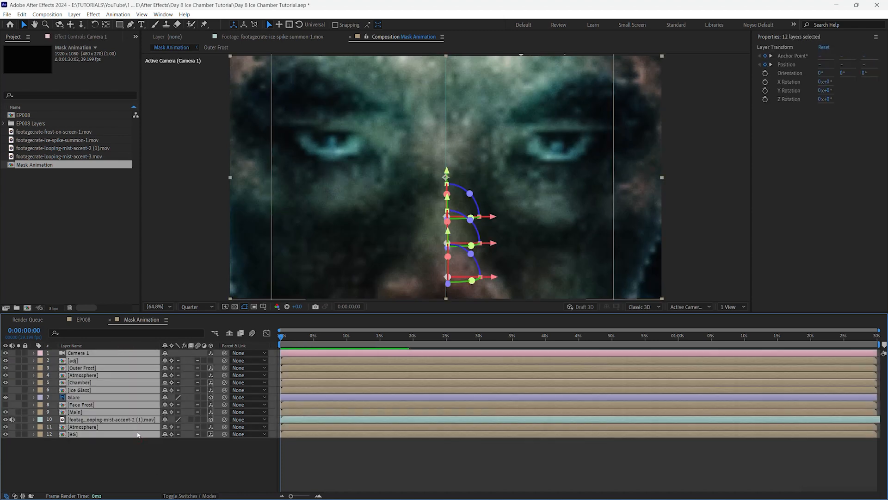
key(Delete)
key(ctrl+s)
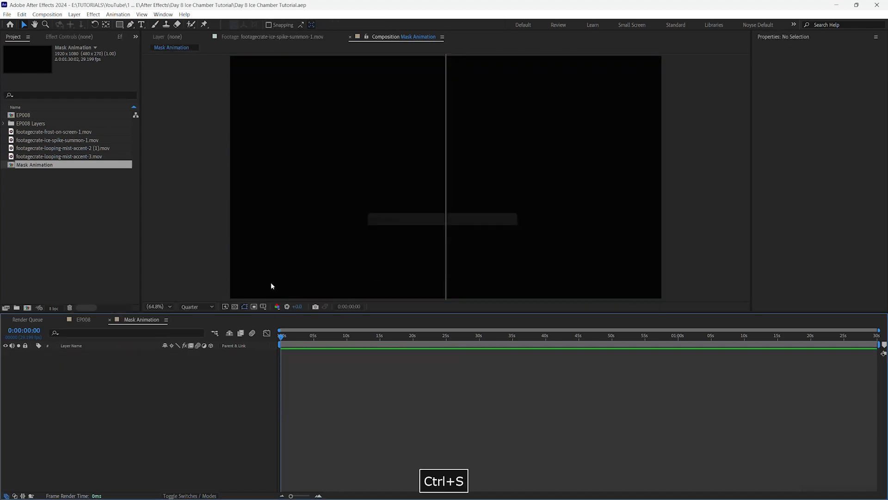
double_click(24, 116)
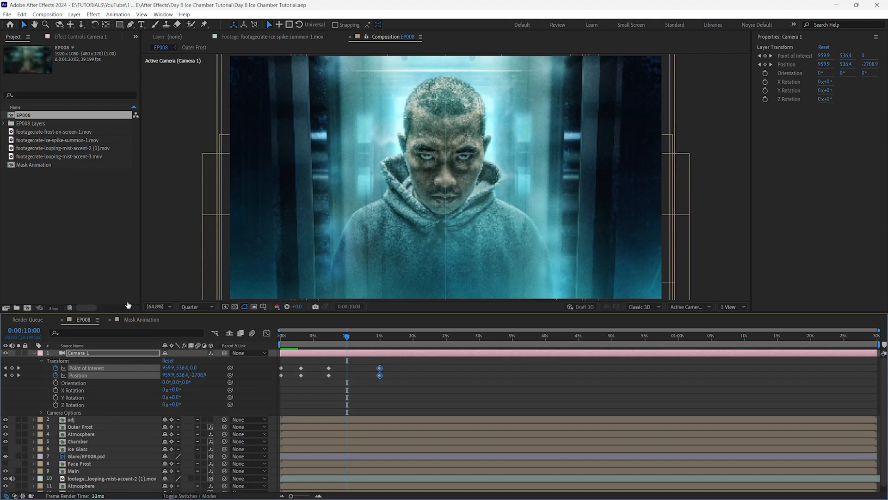
double_click(23, 166)
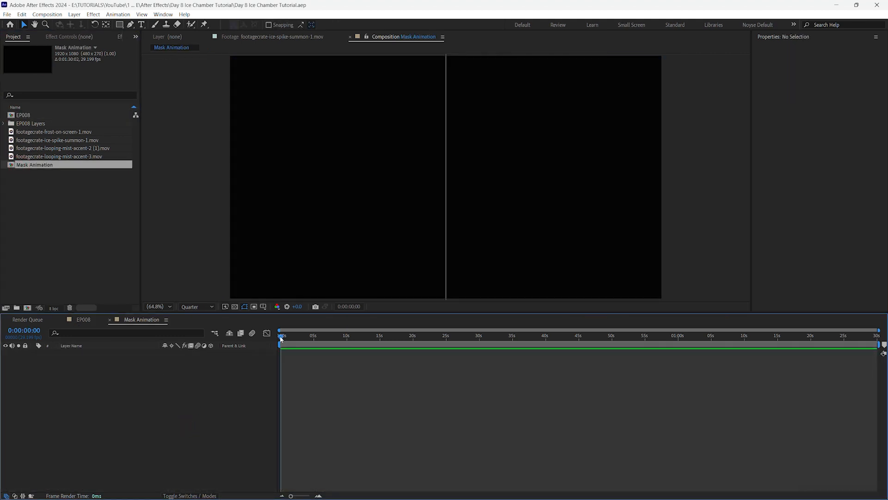
Create a comp-size black solid (000000) in the Mask Animation composition.
key(F9)
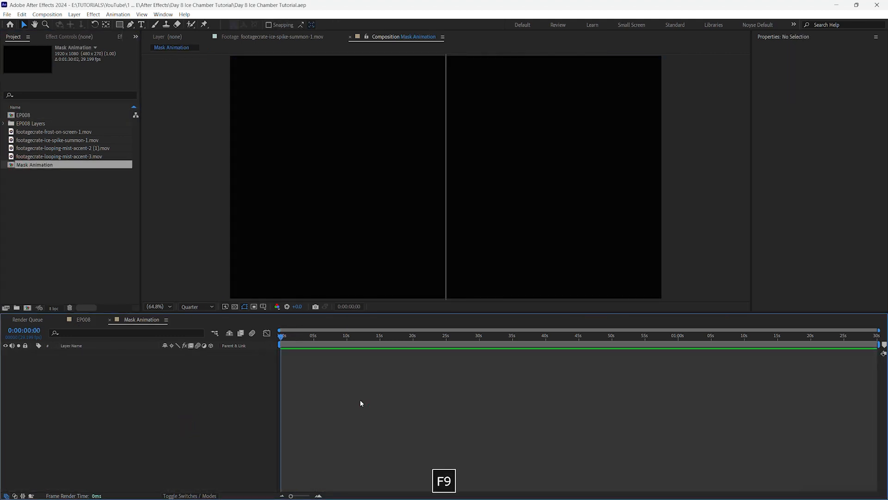
right_click(205, 407)
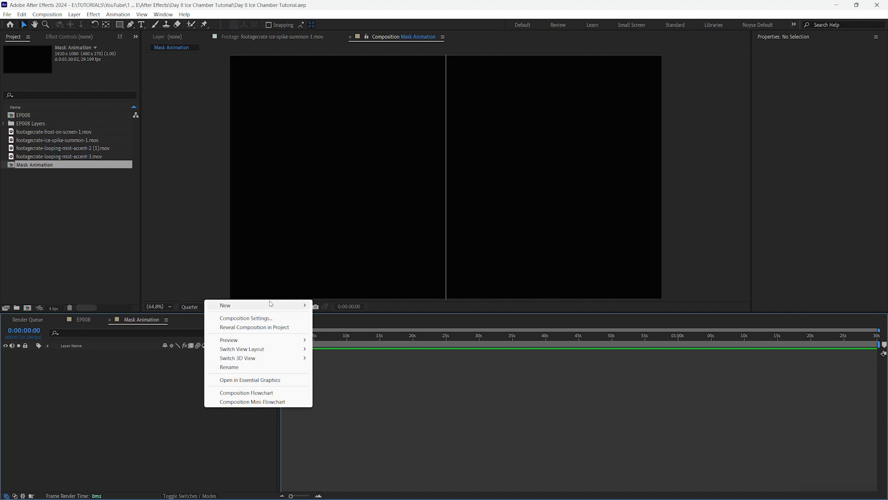
mouse_move(259, 305)
click(338, 325)
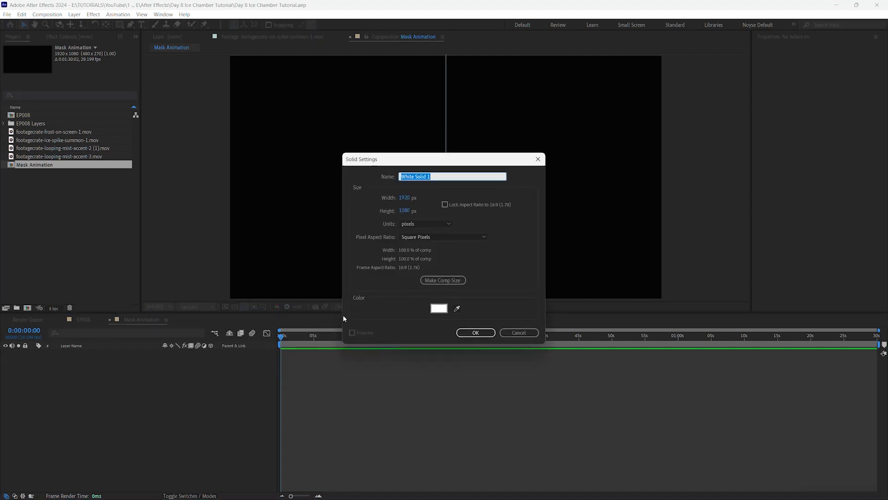
click(434, 310)
drag(220, 226, 142, 306)
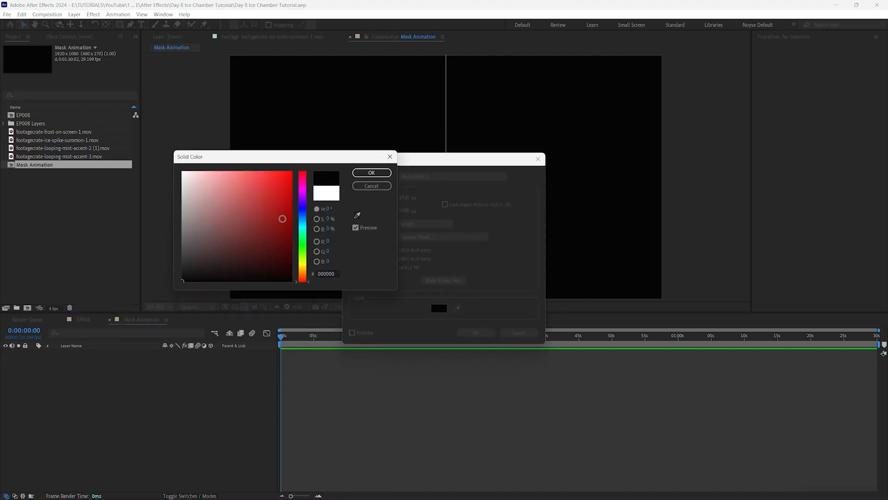
click(371, 172)
click(476, 332)
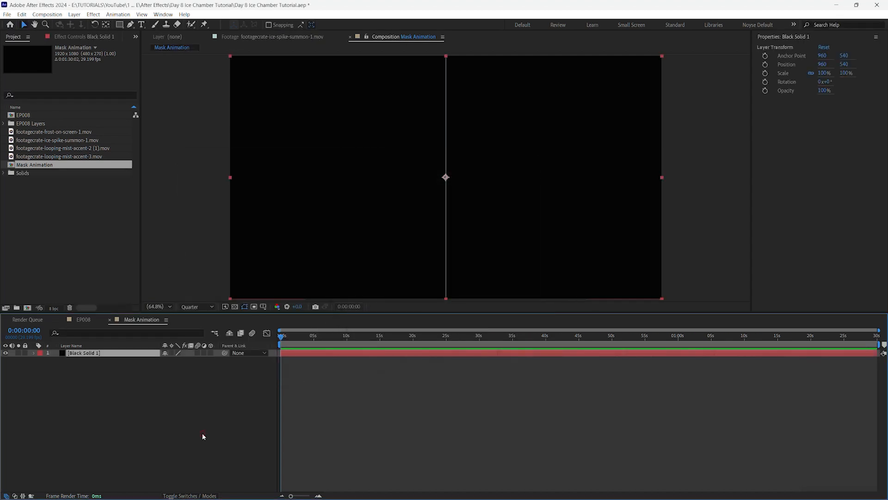
Draw a white ellipse shape about 1646 × 947 px, roughly centred in the frame above the black solid.
drag(119, 24, 132, 33)
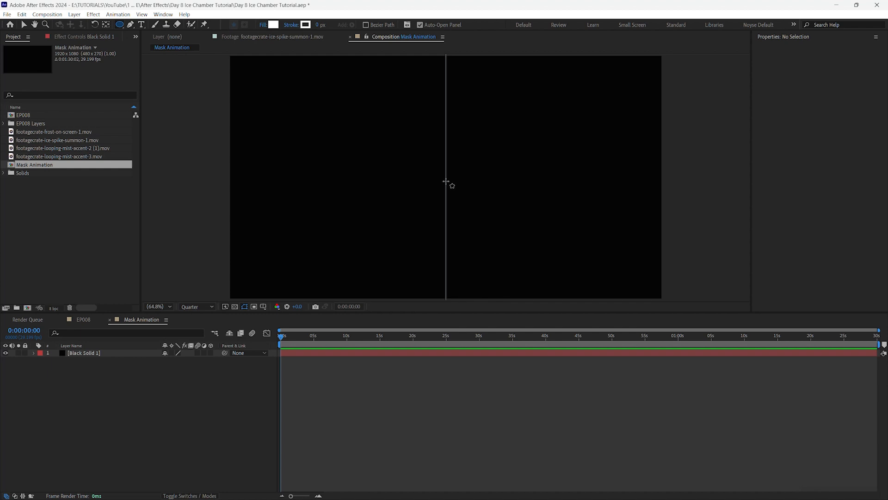
mouse_move(445, 181)
mouse_down()
mouse_move(483, 217)
mouse_move(546, 246)
mouse_move(578, 272)
mouse_up()
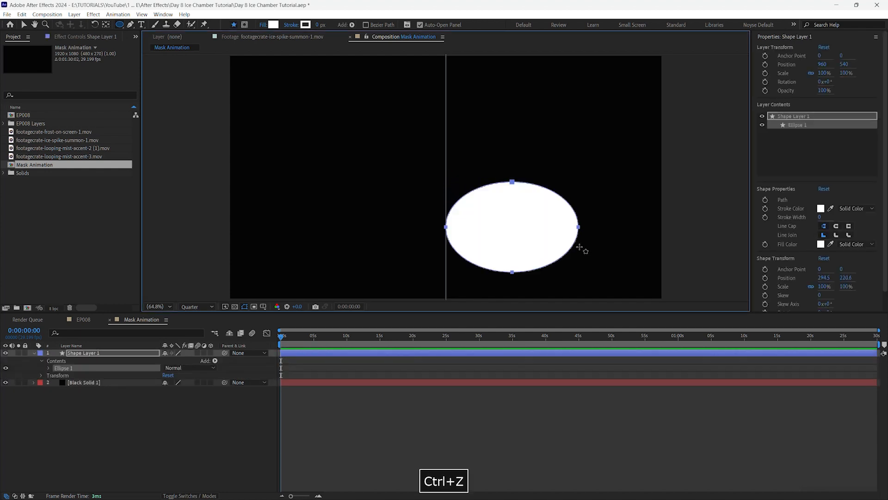
key(ctrl+z)
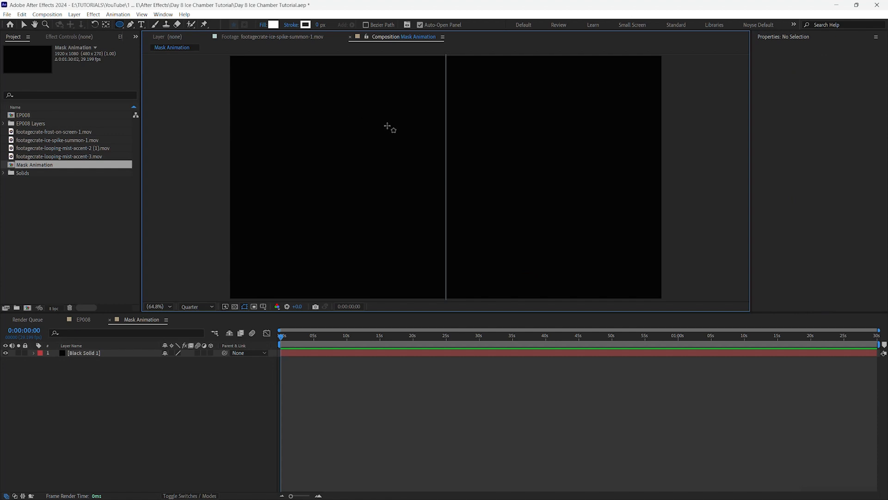
mouse_move(261, 76)
mouse_down()
mouse_move(622, 252)
mouse_move(632, 290)
mouse_up()
click(214, 426)
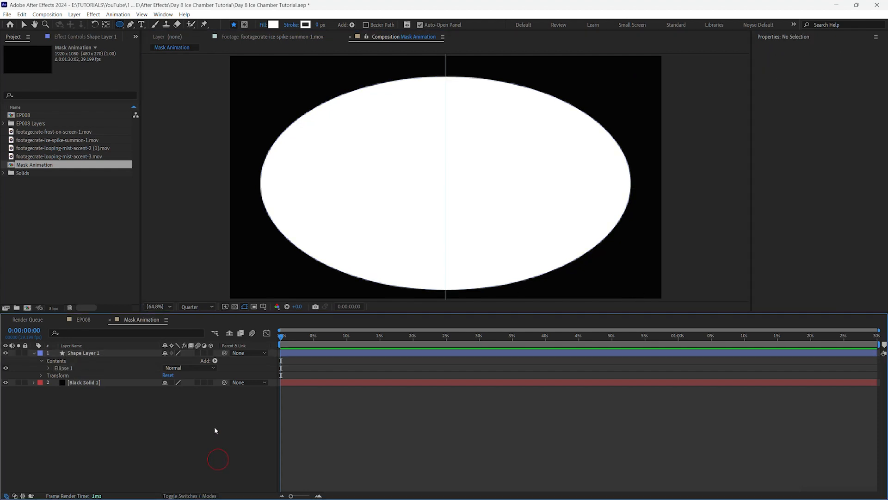
Examine the camera move timing in the EP008 composition and return to Mask Animation.
click(84, 319)
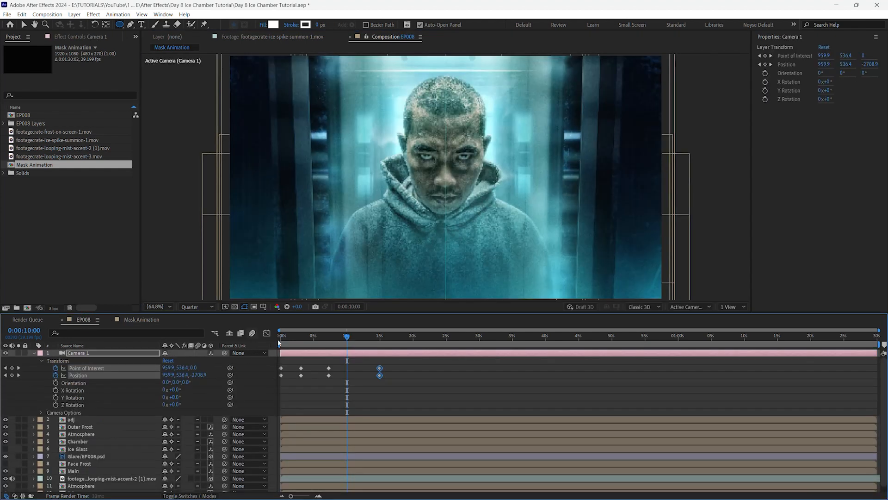
drag(347, 339, 379, 345)
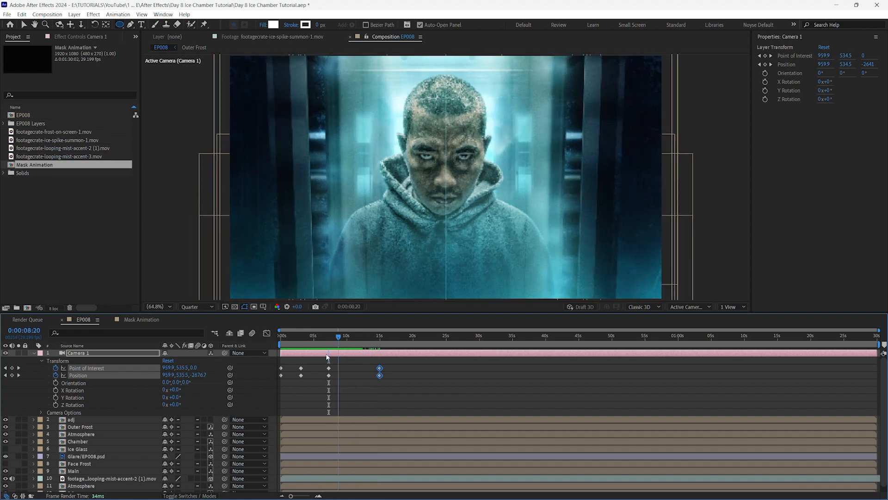
click(141, 319)
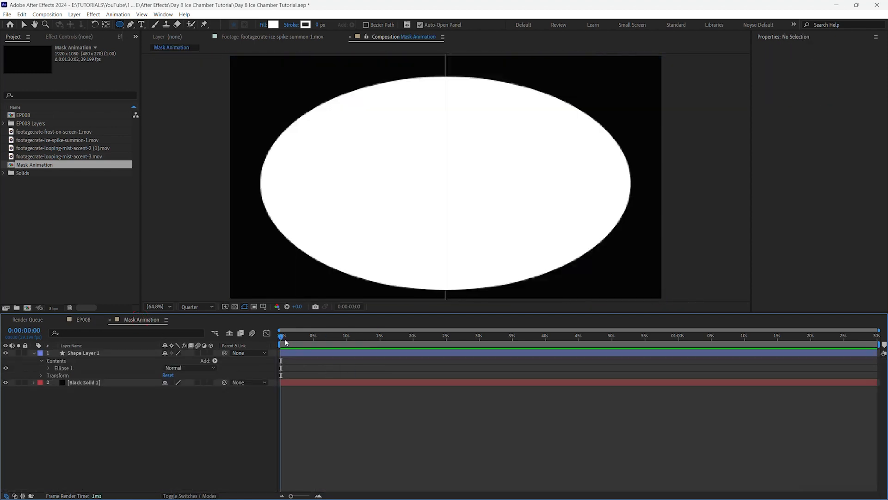
Add Scale keyframes to Shape Layer 1 at 0:00:00:00 and 0:00:06:28.
click(127, 354)
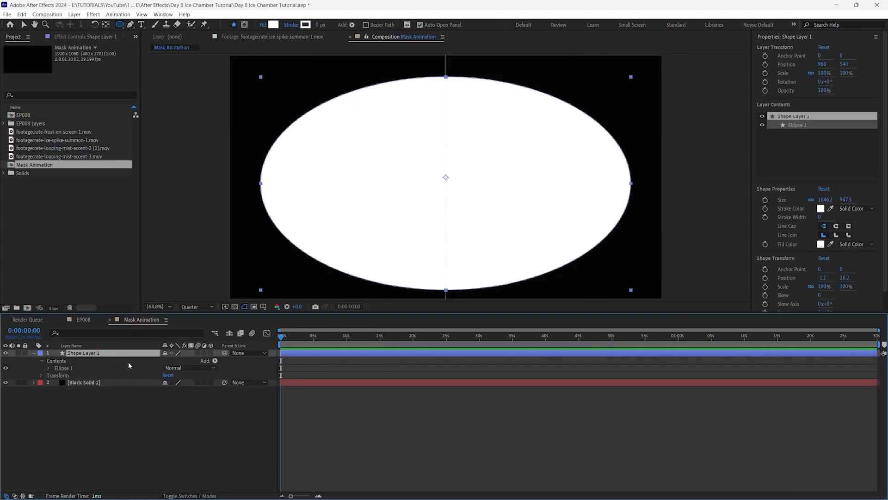
key(s)
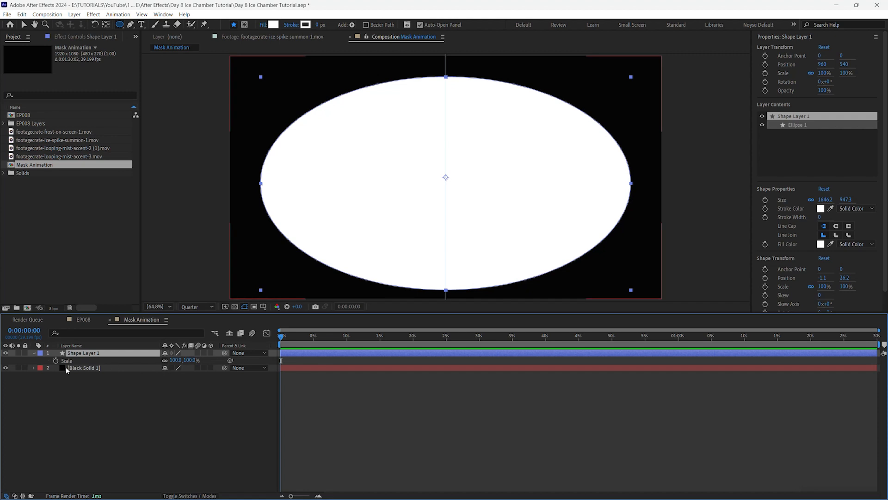
click(55, 360)
click(28, 331)
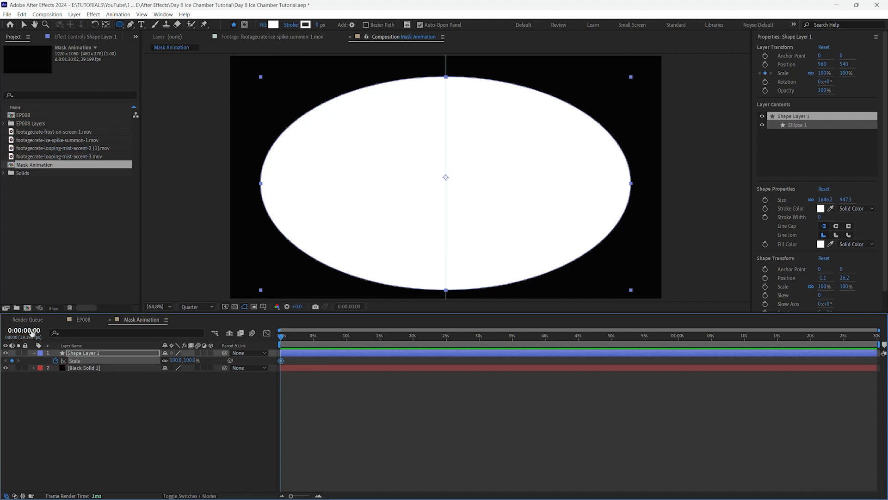
click(35, 334)
text(628)
key(Return)
click(11, 360)
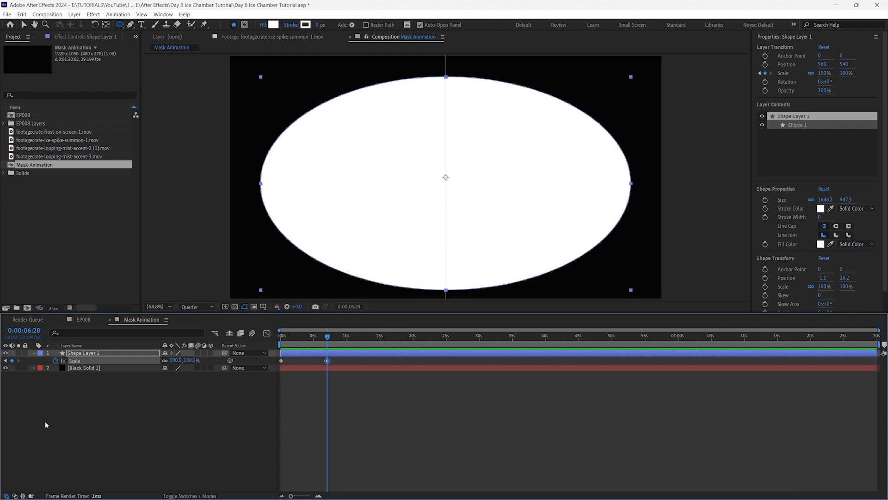
click(52, 428)
Set Shape Layer 1's Scale to 0% at the 0:00:00:00 keyframe.
drag(328, 337, 272, 340)
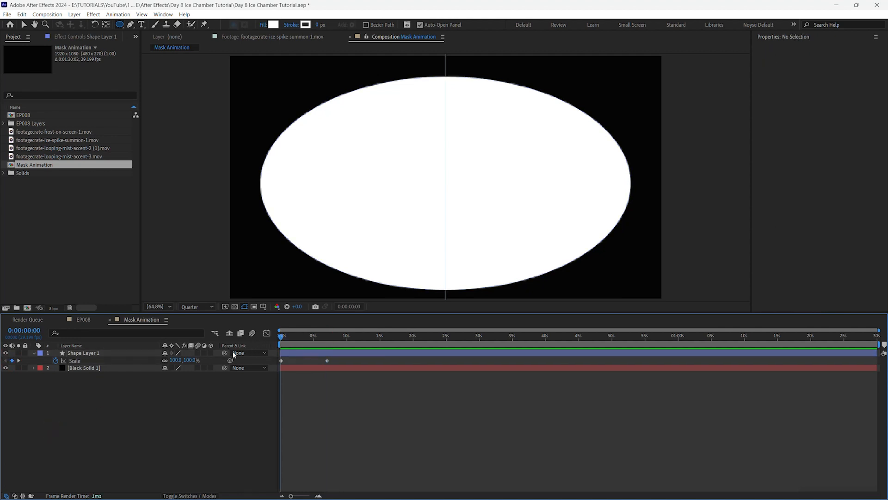
drag(179, 360, 145, 361)
click(177, 361)
text(0)
key(Return)
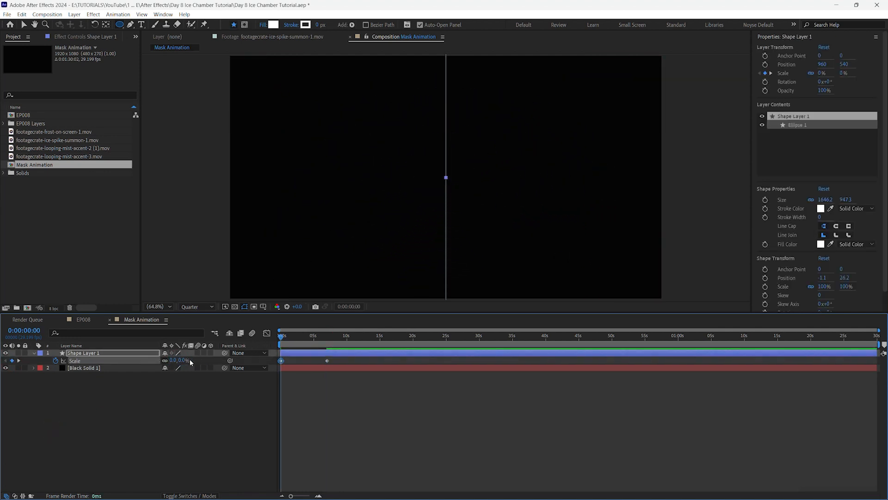
Set Shape Layer 1's Scale to 147% at the 0:00:06:28 keyframe.
drag(287, 339, 326, 340)
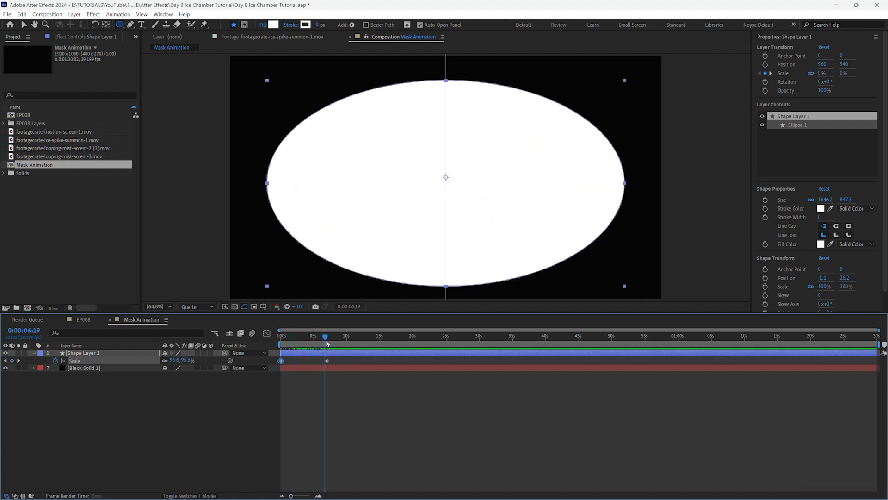
click(19, 360)
drag(192, 360, 210, 363)
click(213, 414)
click(141, 354)
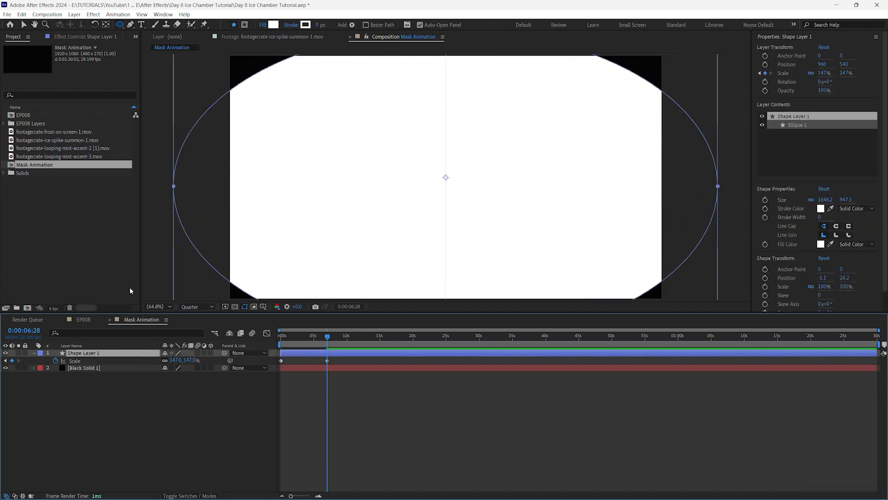
click(194, 417)
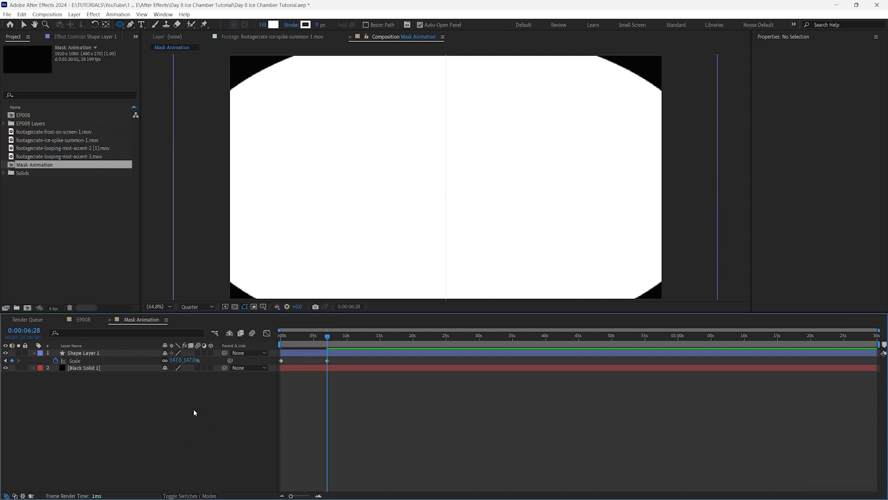
Apply the Gaussian Blur effect to Shape Layer 1 with Blurriness set to 50.
click(107, 356)
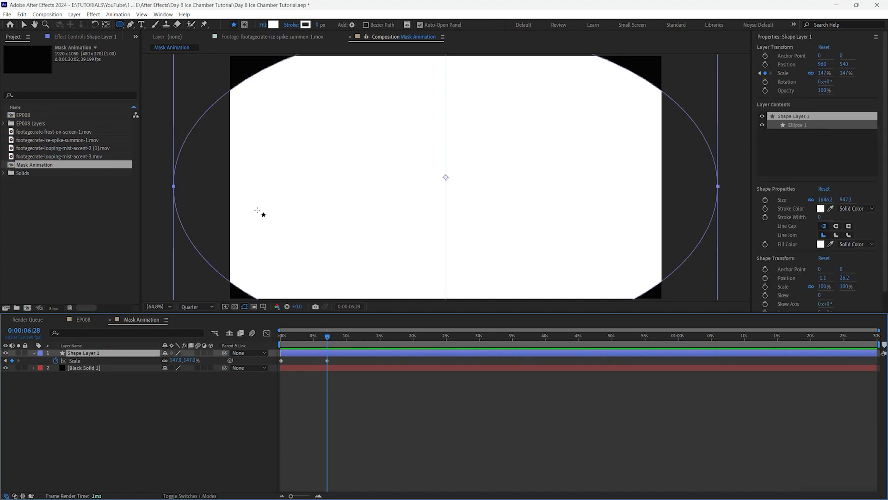
click(82, 37)
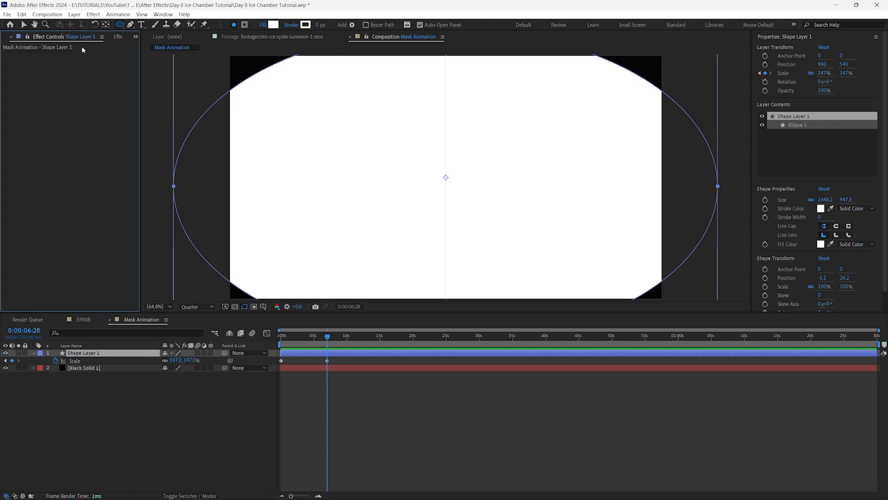
click(118, 37)
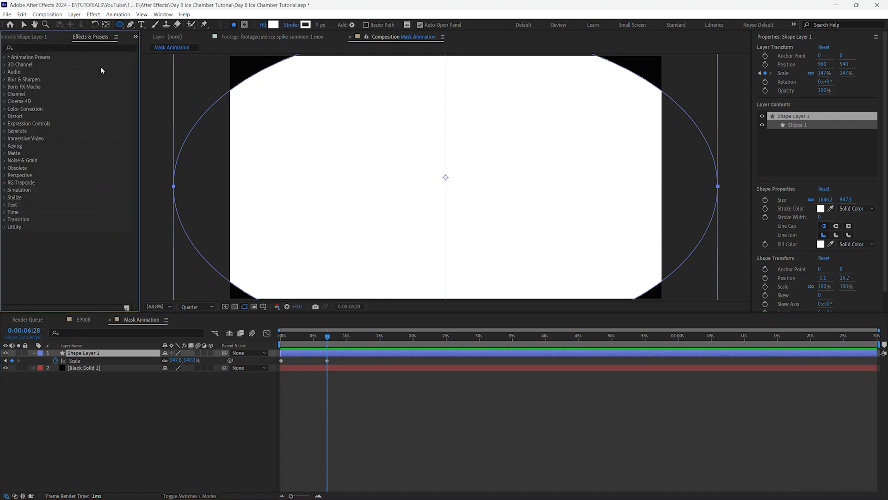
click(39, 48)
text(gaus)
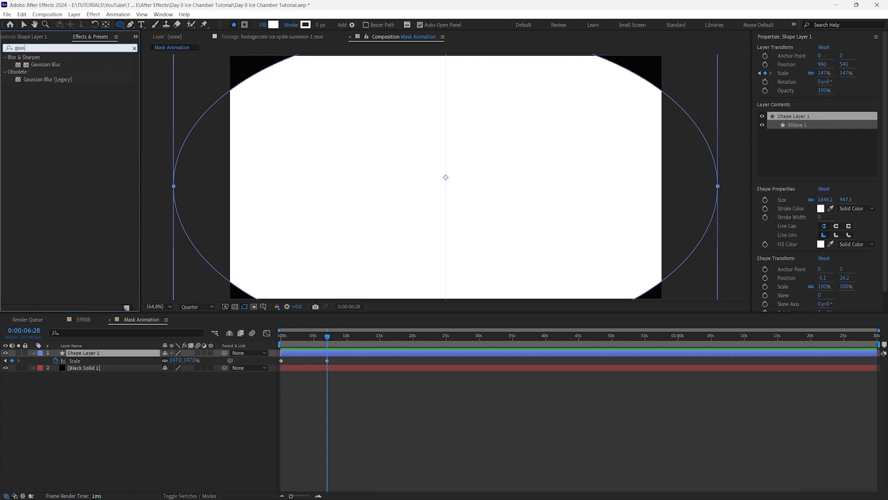
click(46, 65)
drag(46, 86, 134, 353)
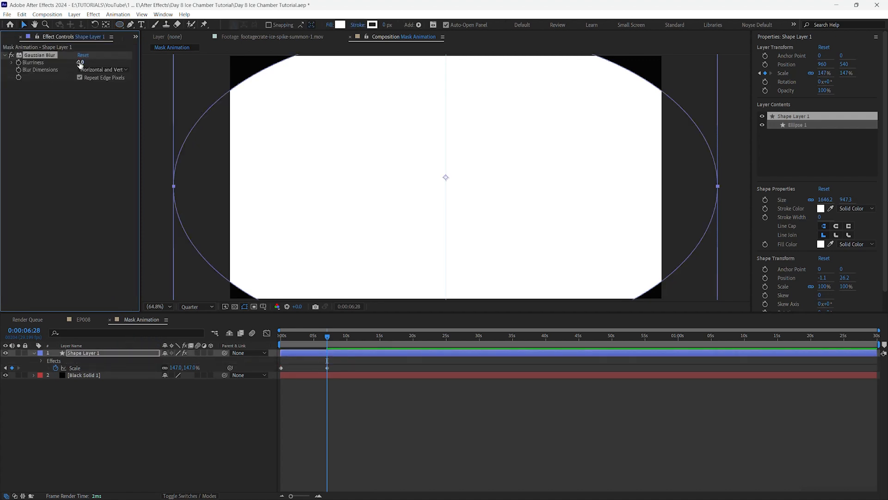
key(Return)
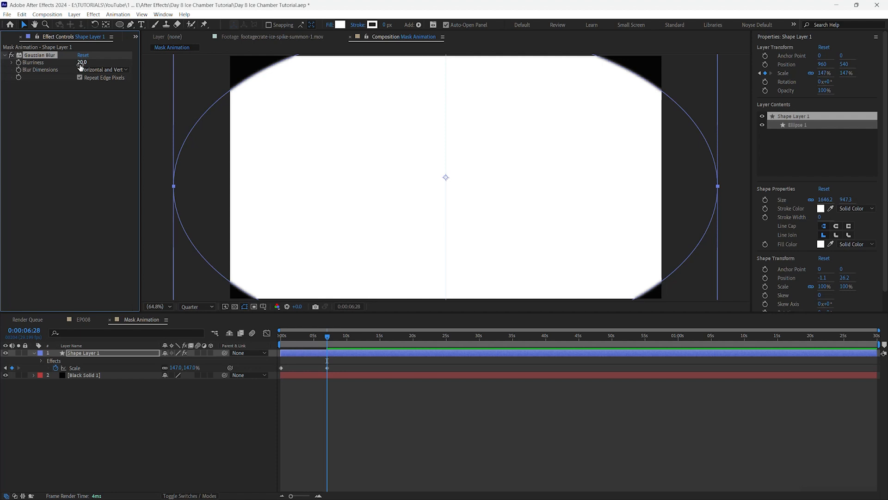
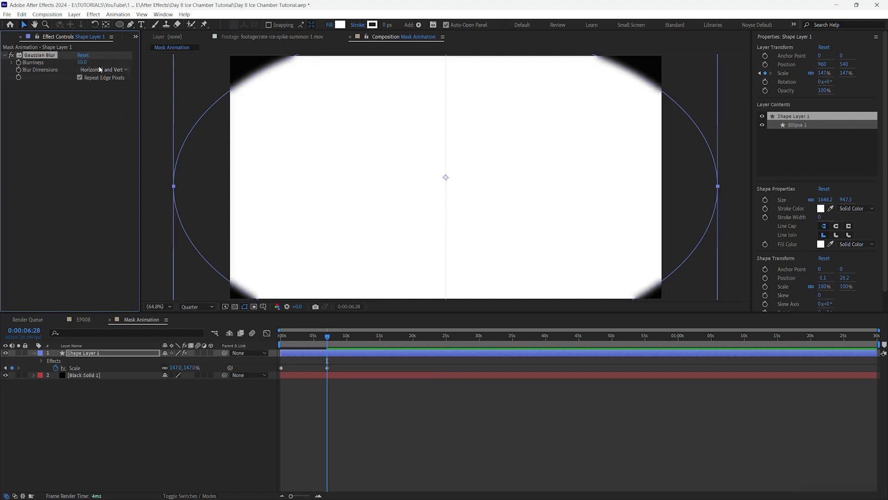
Inspect the blurred ellipse at 0:00:01:16 and turn off Repeat Edge Pixels in its Gaussian Blur.
click(128, 434)
drag(326, 339, 291, 347)
click(325, 353)
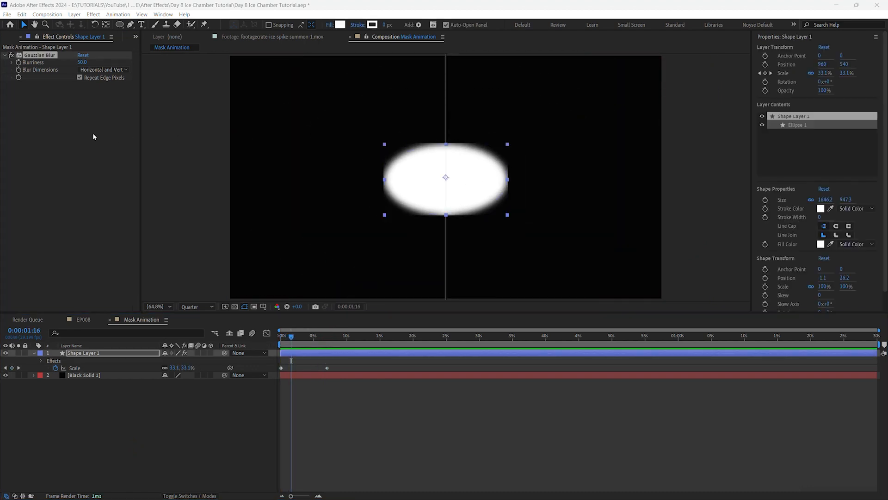
click(80, 78)
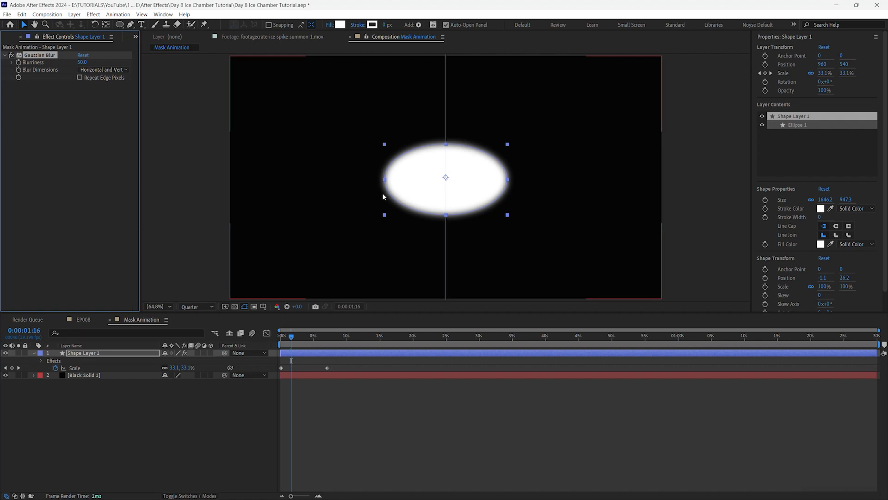
Set the preview resolution to Full and scrub the ellipse animation back to 0:00:00:00.
click(203, 307)
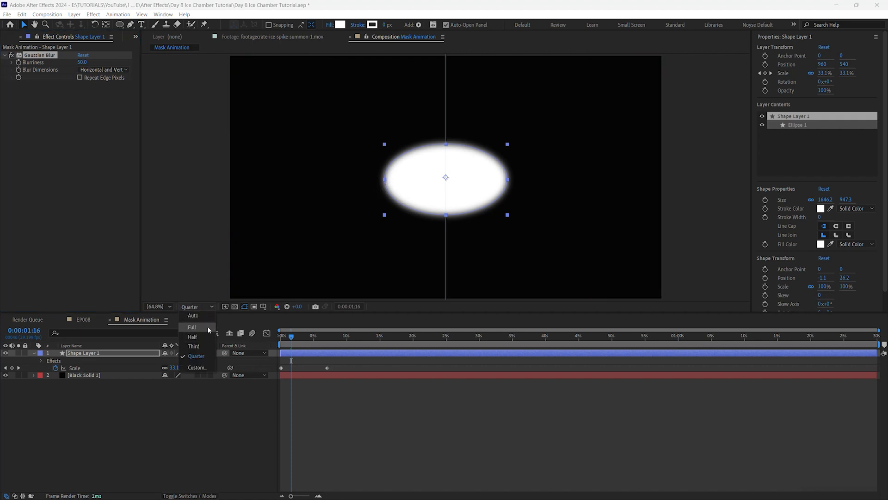
click(210, 327)
drag(298, 337, 277, 338)
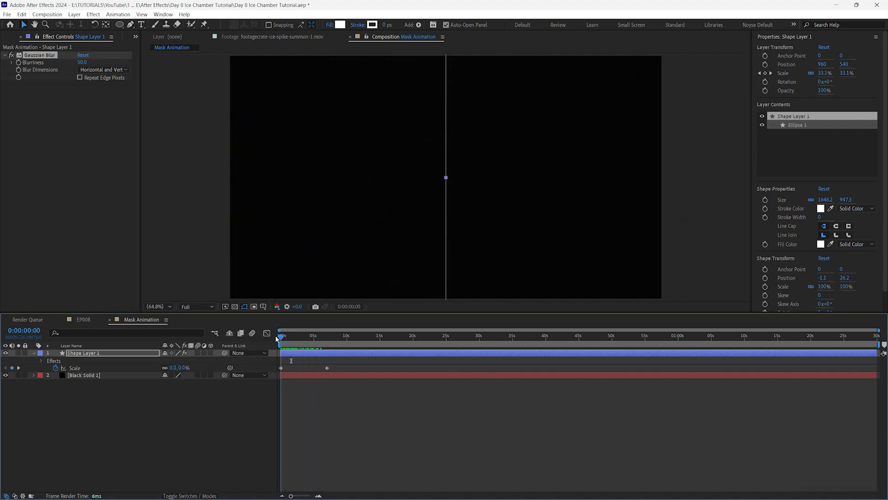
Apply Easy Ease to Shape Layer 1's second Scale keyframe.
click(327, 367)
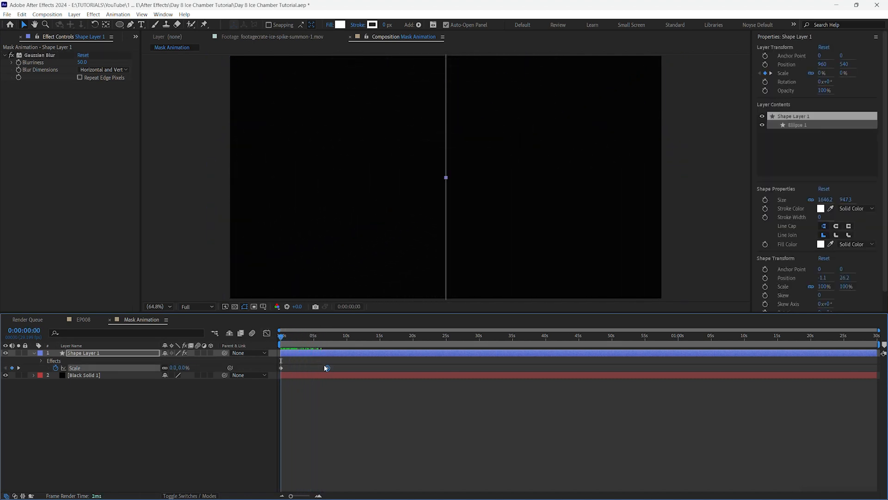
right_click(326, 367)
mouse_move(411, 492)
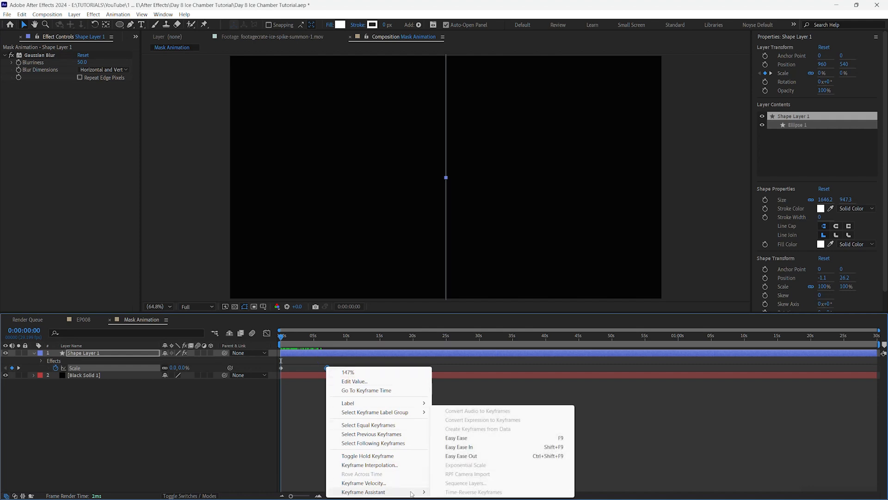
click(467, 438)
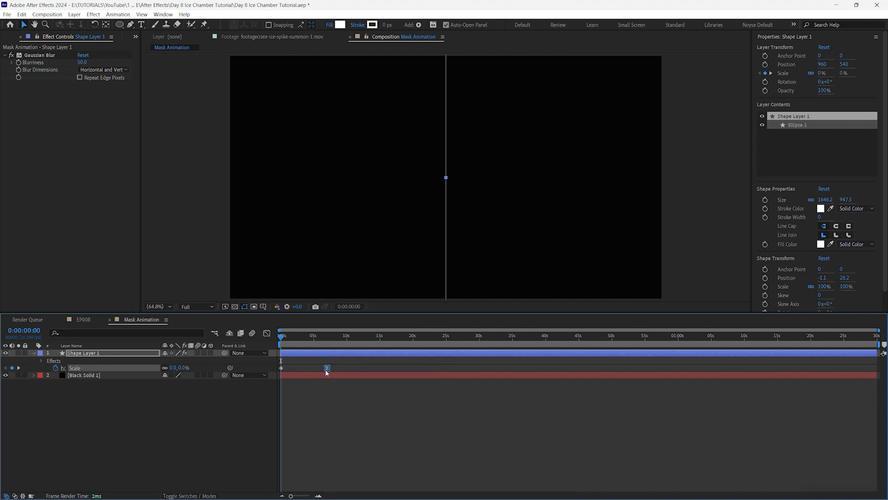
Scrub through the eased ellipse animation, save the project and close the Mask Animation composition.
drag(281, 338, 318, 336)
click(332, 407)
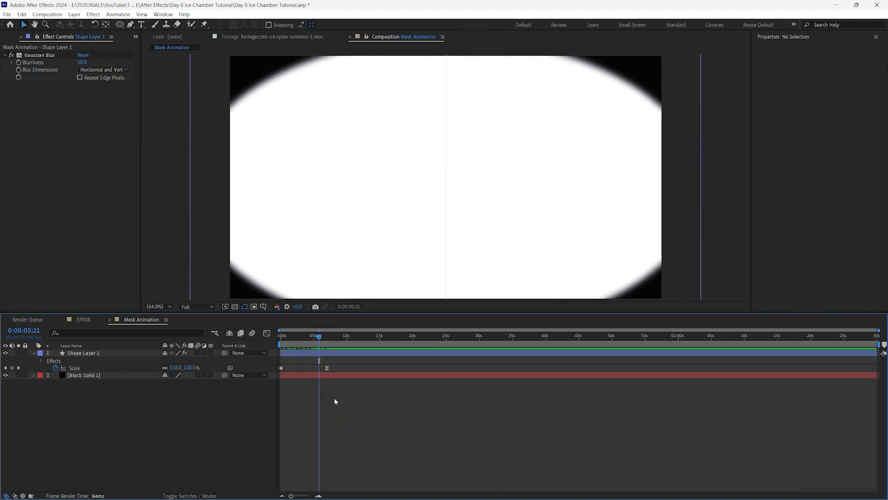
key(ctrl+s)
click(109, 320)
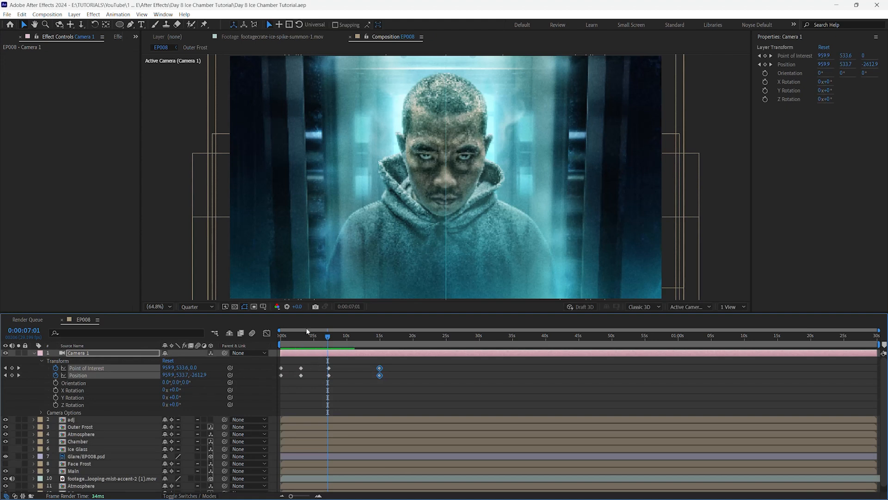
Move the playhead to Camera 1's third keyframe at 0:00:07:05 and collapse the camera's properties.
key(F9)
click(19, 368)
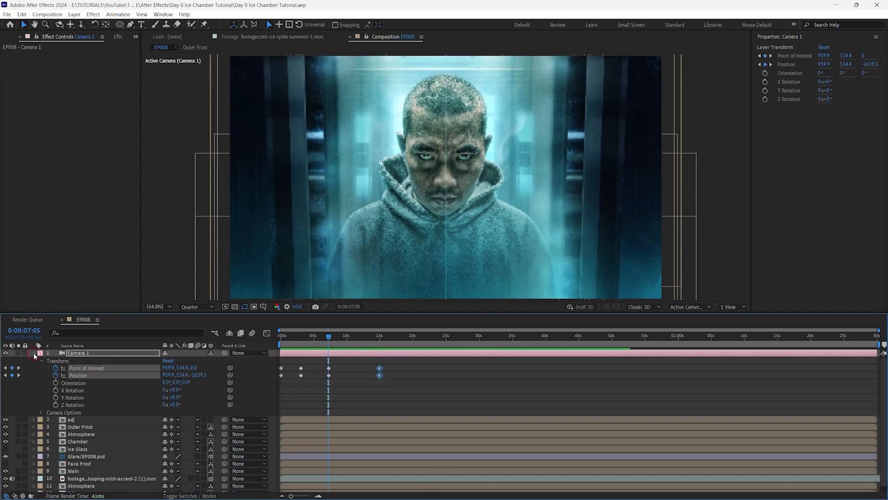
click(34, 353)
key(F9)
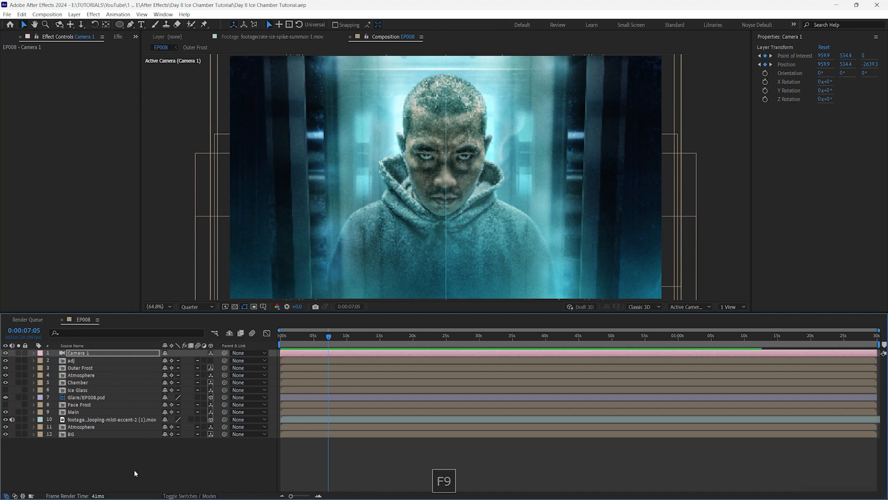
click(133, 468)
Make the Ice Glass layer visible and shift it in time to start at 0:00:07:05.
click(123, 390)
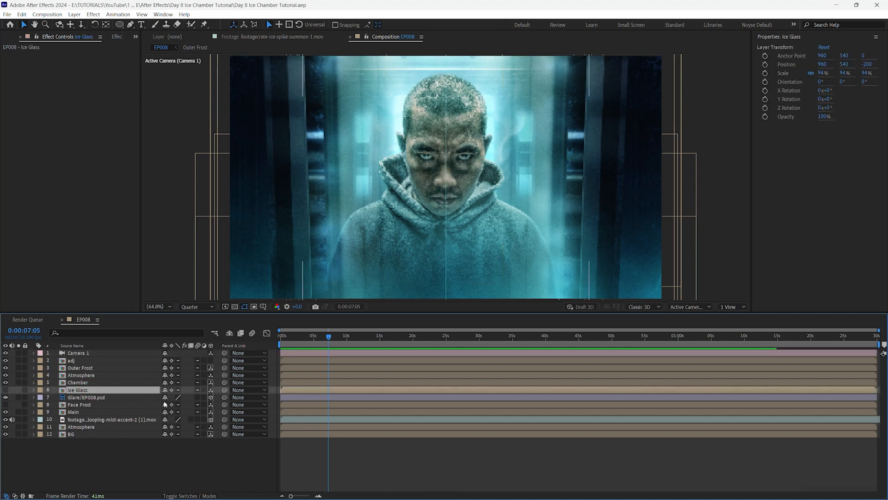
click(5, 390)
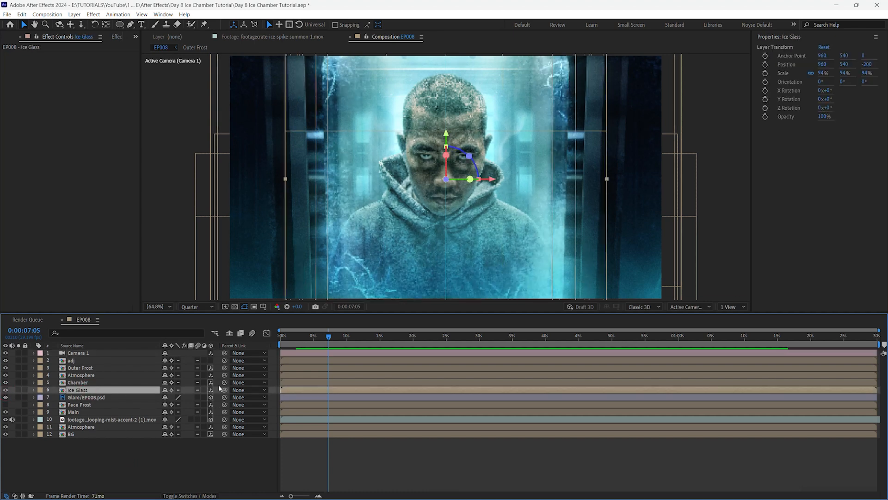
drag(293, 392, 341, 390)
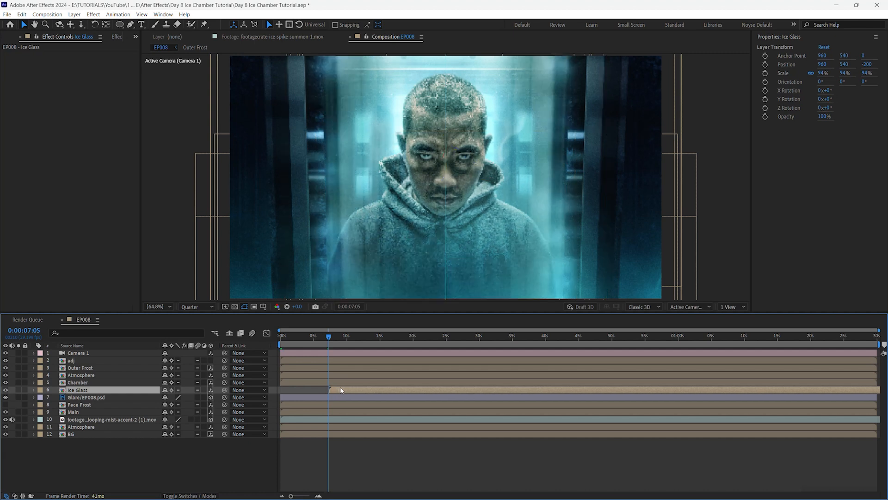
key(equal)
key(equal)
key(equal)
key(equal)
key(equal)
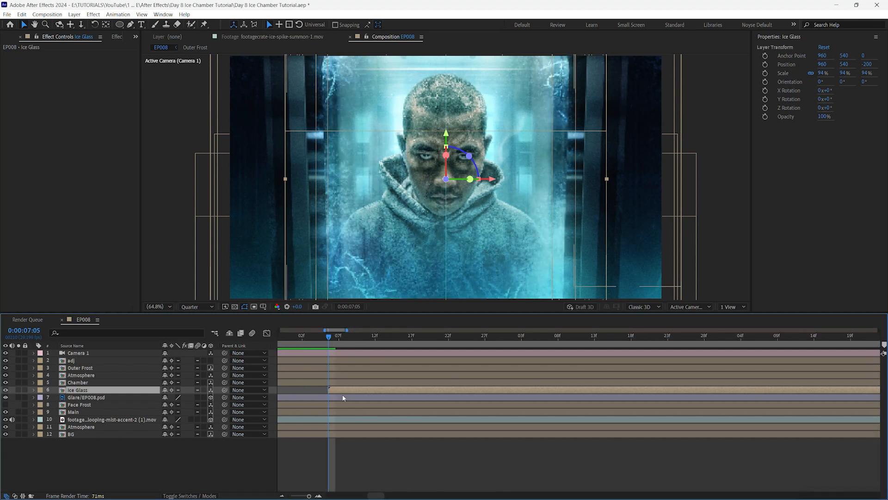
Open the Ice Glass composition and add the Mask Animation composition as its topmost layer.
double_click(343, 392)
click(209, 460)
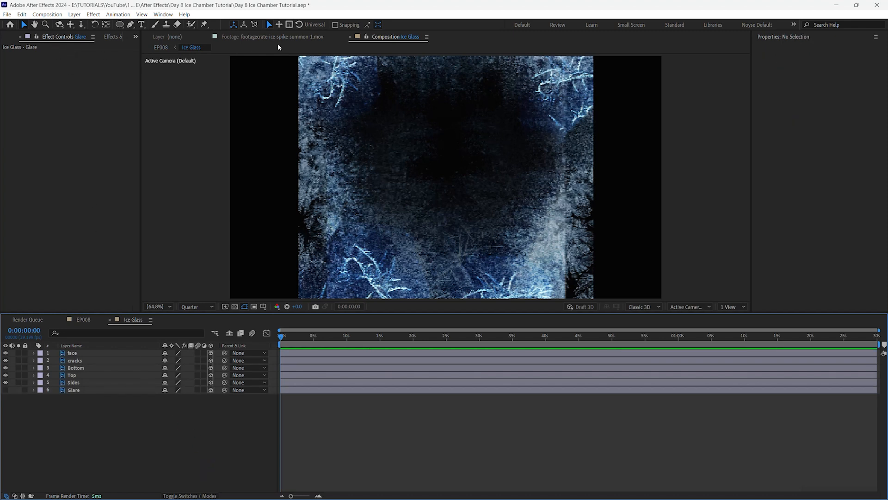
click(135, 37)
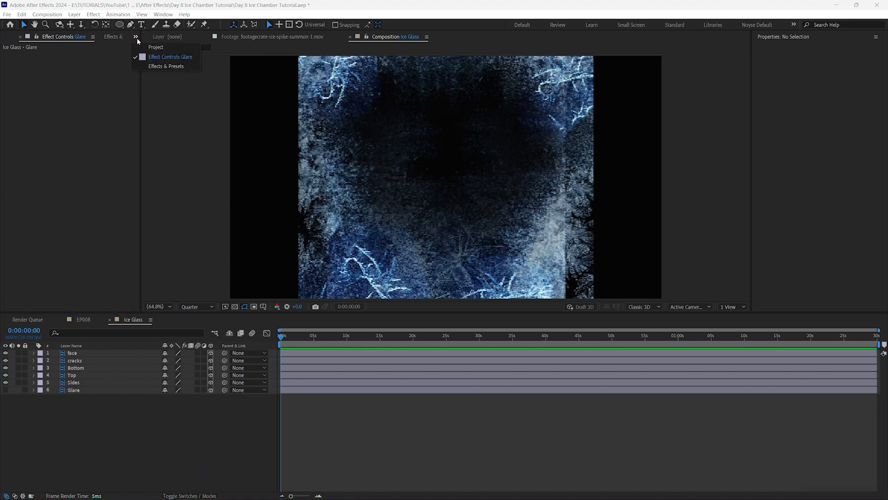
click(155, 47)
click(44, 165)
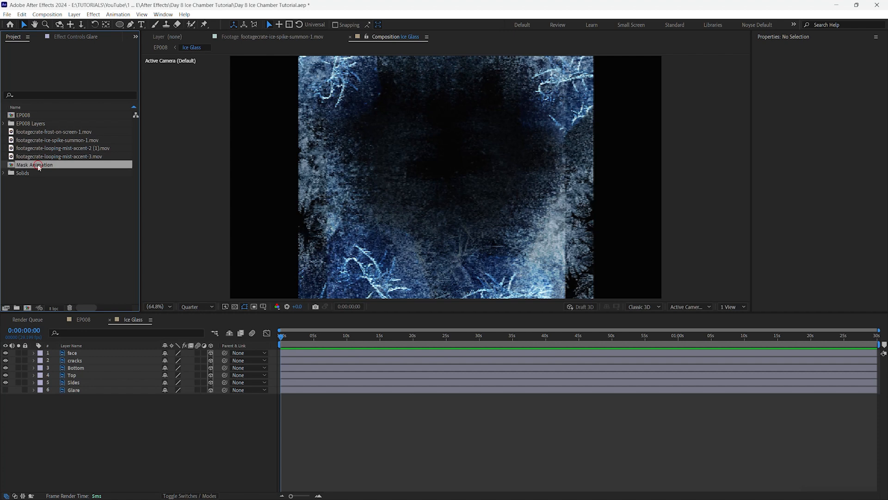
drag(45, 167, 87, 352)
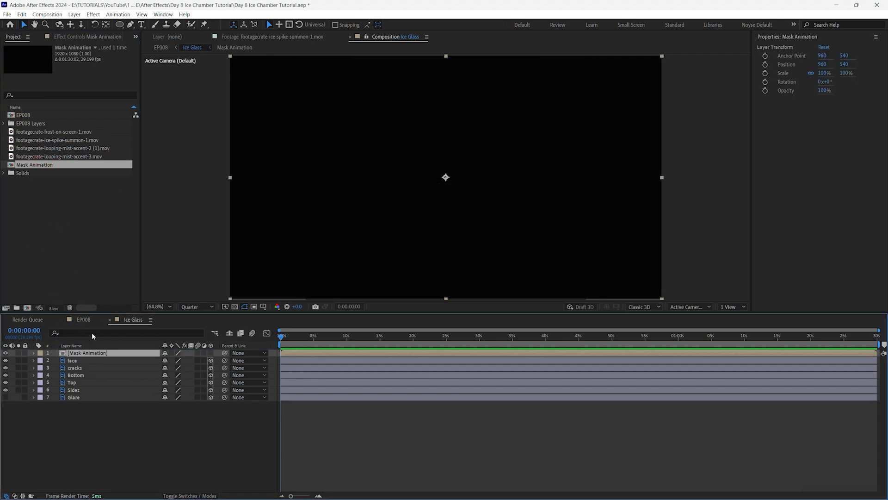
Make the Mask Animation layer 3D, along with Shape Layer 1 and Black Solid 1 inside it.
click(210, 353)
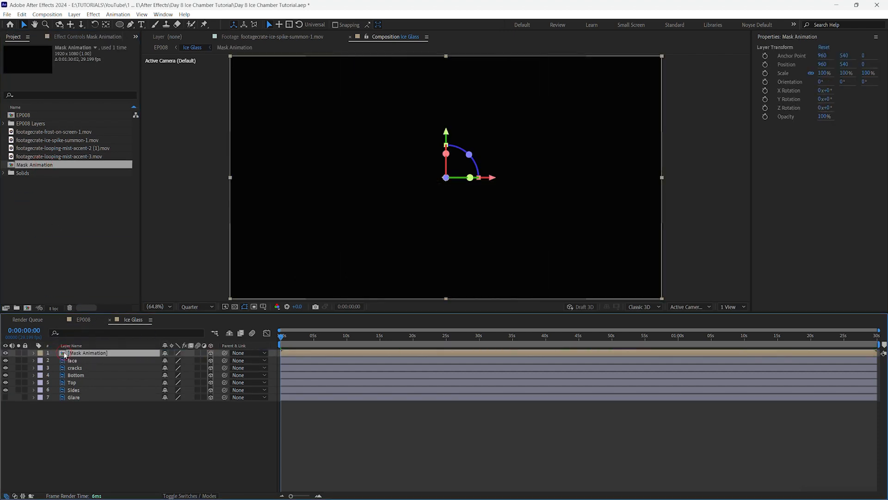
double_click(63, 355)
key(u)
key(u)
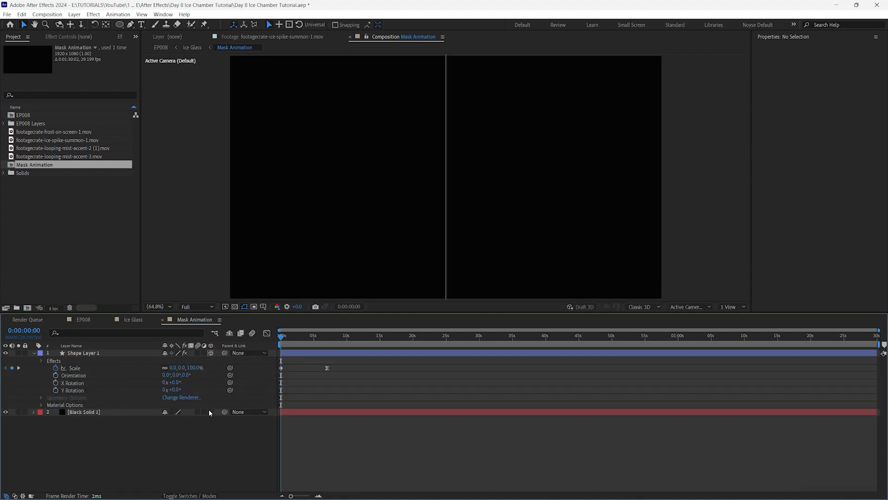
click(162, 319)
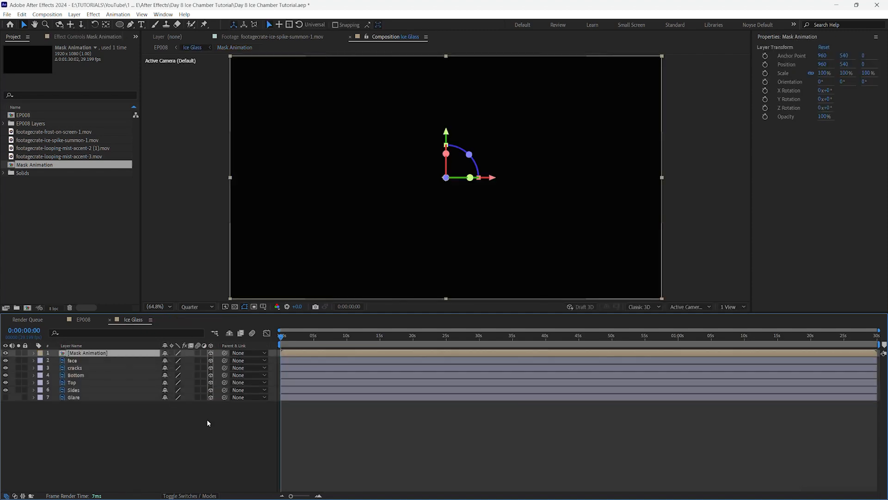
Hide the Mask Animation layer and assign it as track matte for the face, cracks, Bottom, Top and Sides layers.
click(258, 447)
click(5, 352)
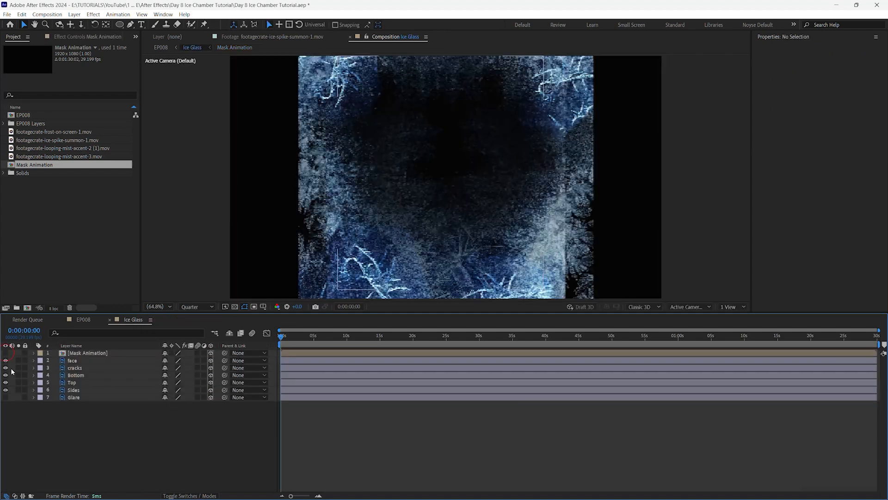
click(113, 361)
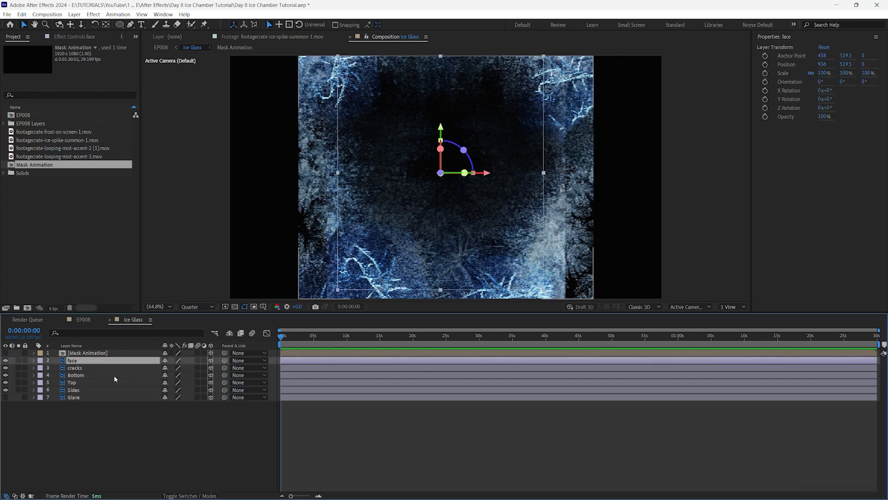
shift+click(114, 390)
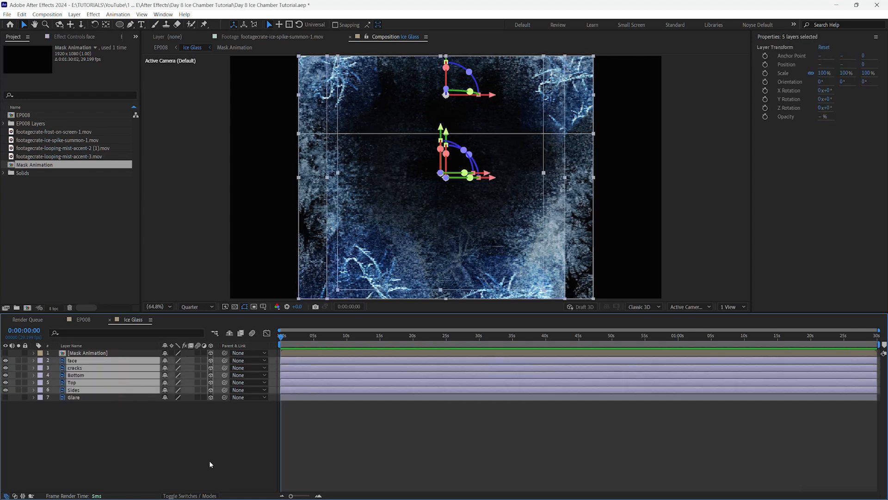
click(206, 495)
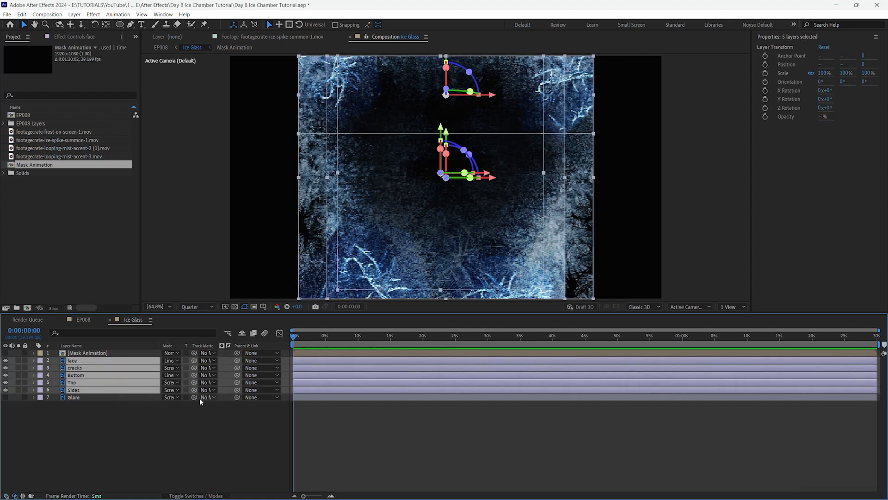
click(214, 360)
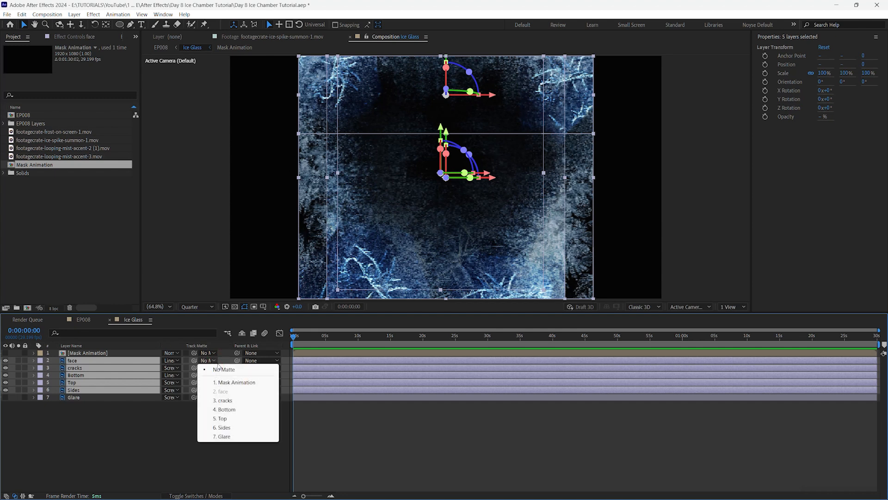
click(235, 383)
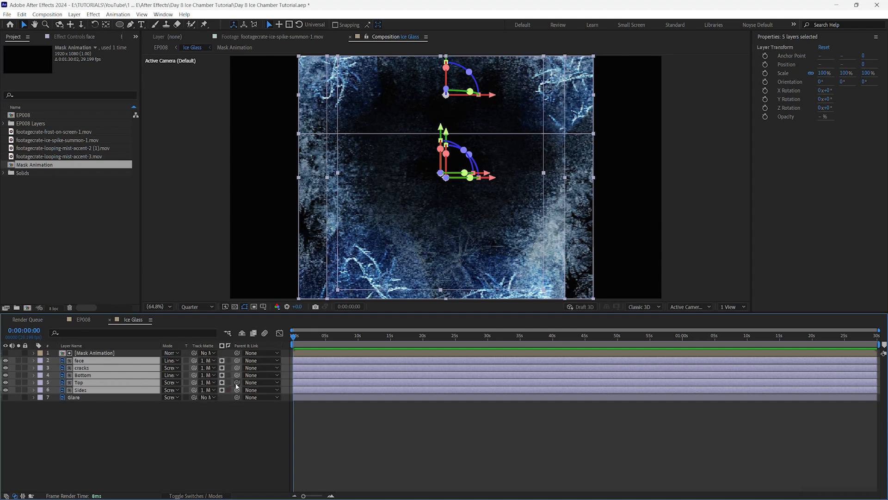
Try inverting the alpha track mattes of the five ice layers and scrub the result to 0:00:19:27.
mouse_move(294, 337)
mouse_down()
mouse_move(332, 334)
mouse_move(287, 339)
mouse_up()
click(288, 338)
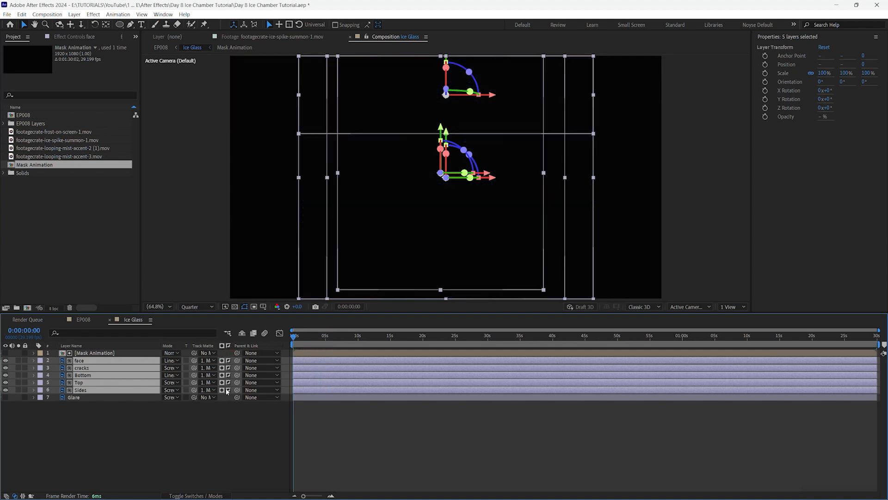
drag(298, 339, 423, 337)
click(438, 438)
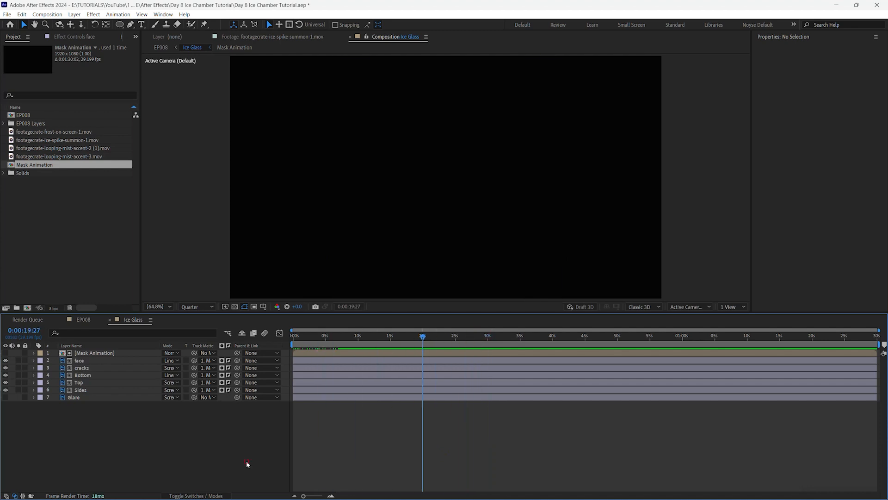
Switch the track mattes of face, cracks, Bottom, Top and Sides to luma and turn off their inversion.
click(204, 495)
click(210, 495)
click(222, 360)
click(222, 368)
click(222, 376)
click(222, 383)
click(222, 390)
click(228, 360)
click(229, 368)
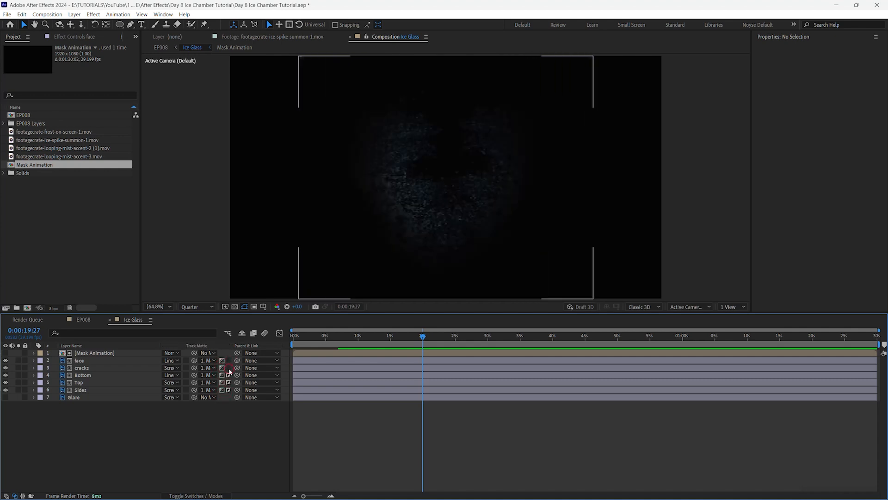
click(229, 375)
click(229, 383)
click(228, 390)
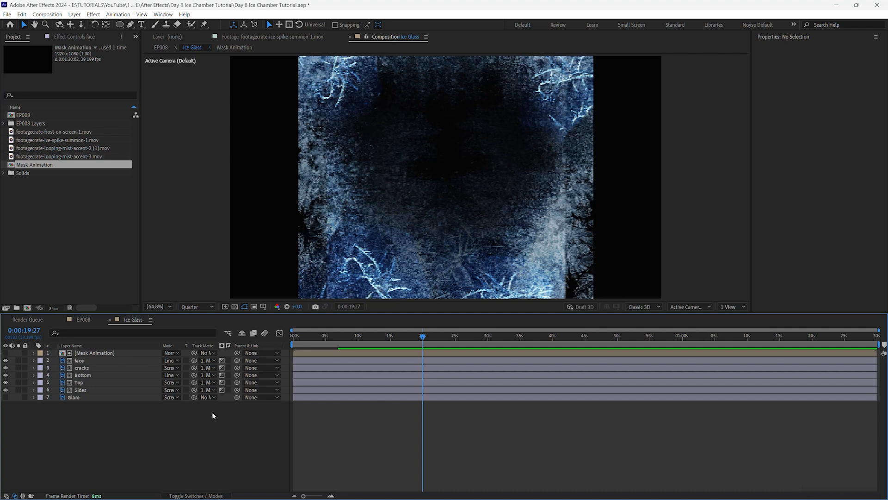
Scrub the Ice Glass timeline around the first eight seconds to check the luma matte reveal, stopping at 0:00:07:23.
drag(422, 338, 315, 343)
drag(317, 344, 346, 357)
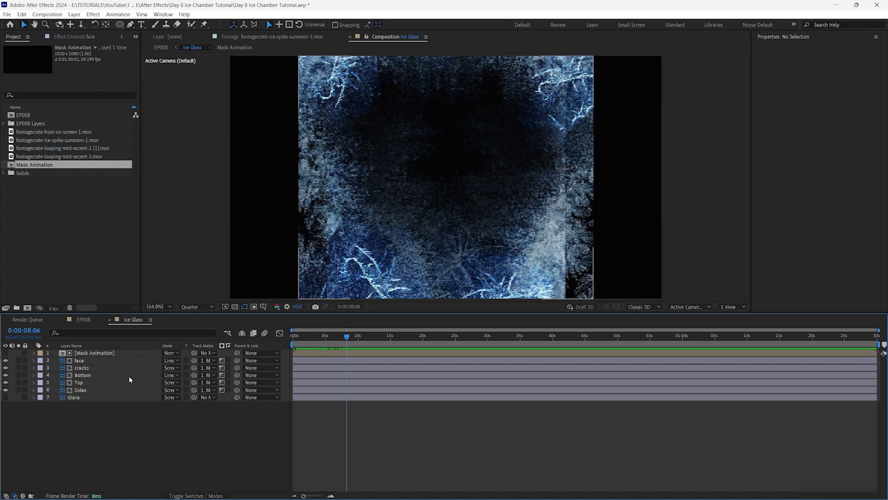
mouse_move(346, 344)
mouse_down()
mouse_move(284, 344)
mouse_move(343, 343)
mouse_up()
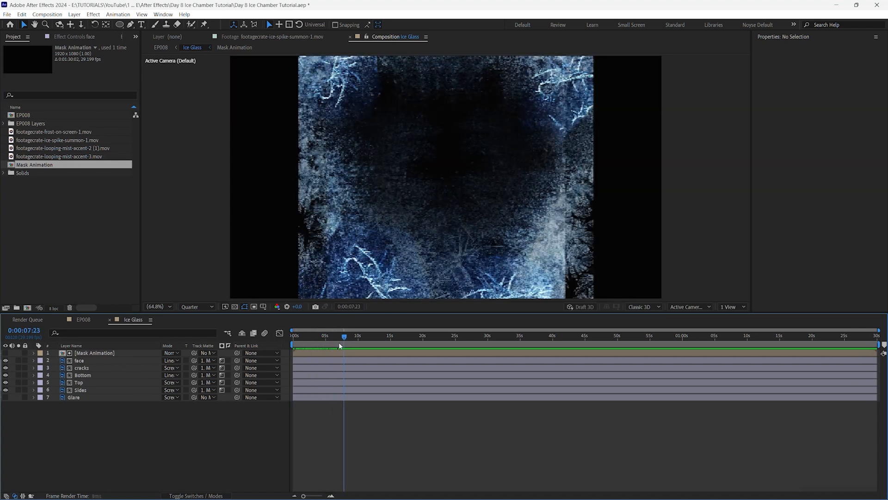
In Mask Animation, swap the order of Shape Layer 1's two Scale keyframes so the ellipse shrinks from 147% at 0:00:00:00.
double_click(64, 353)
drag(331, 337, 252, 342)
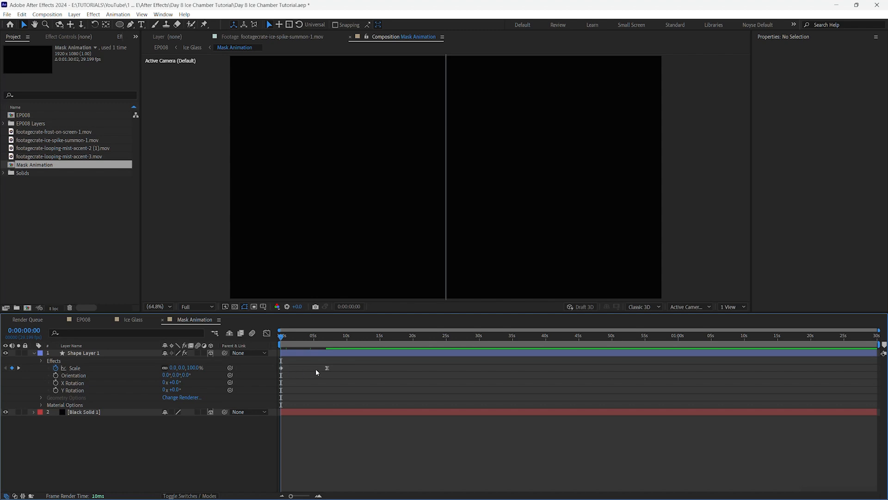
mouse_move(282, 369)
mouse_down()
mouse_move(354, 369)
mouse_move(283, 375)
mouse_up()
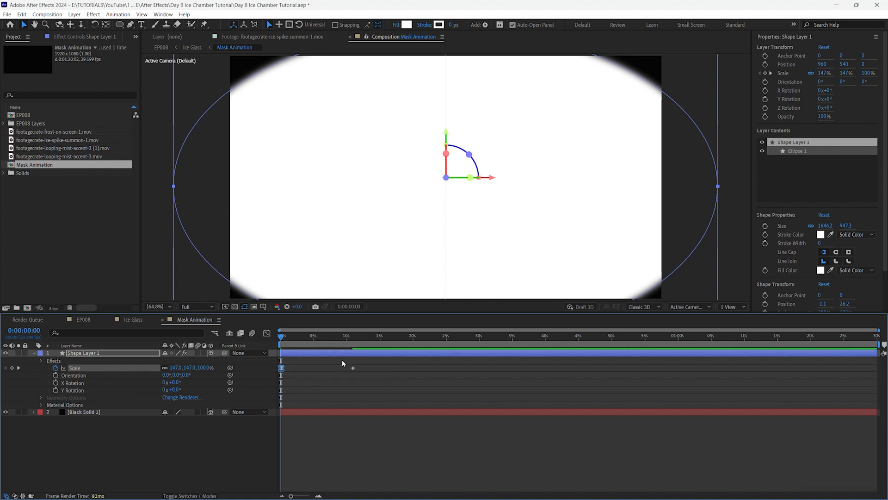
drag(290, 340, 270, 346)
click(180, 440)
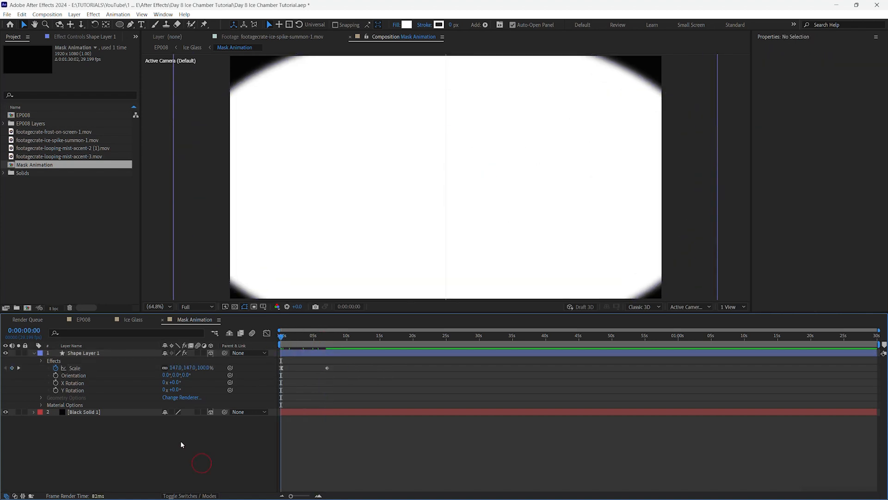
Add a new adjustment layer above Shape Layer 1 in the Mask Animation composition.
right_click(180, 452)
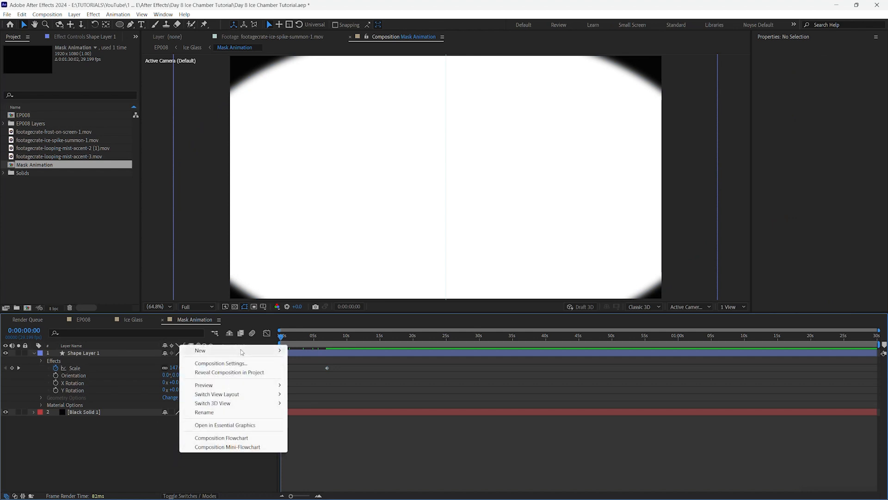
mouse_move(245, 350)
click(321, 417)
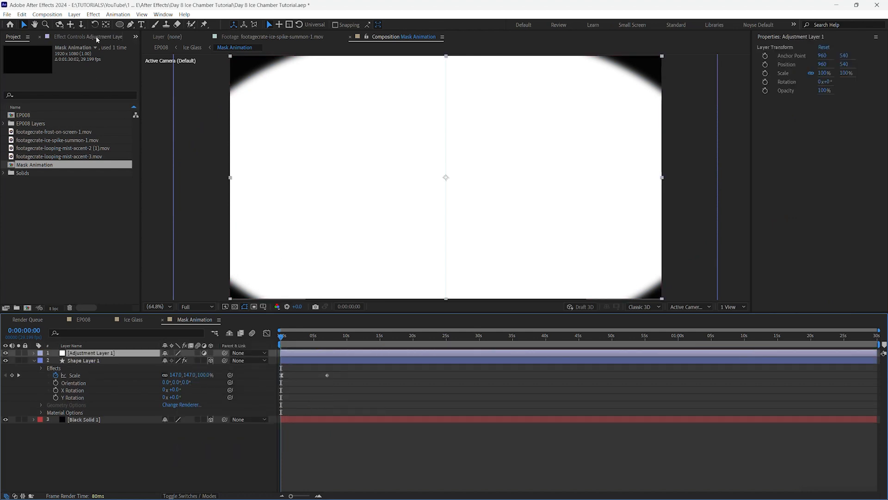
Apply the Invert effect to Adjustment Layer 1 in Mask Animation and check the matte in Ice Glass around 0:00:03:13.
click(135, 36)
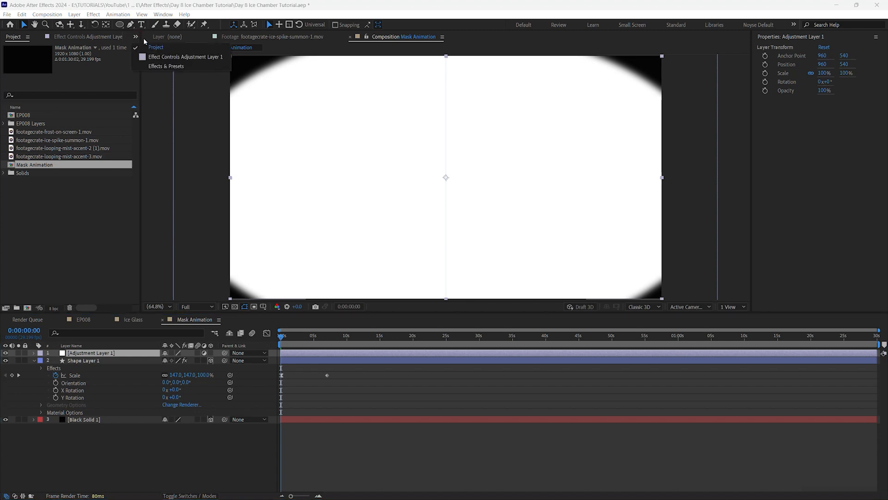
click(161, 66)
click(88, 49)
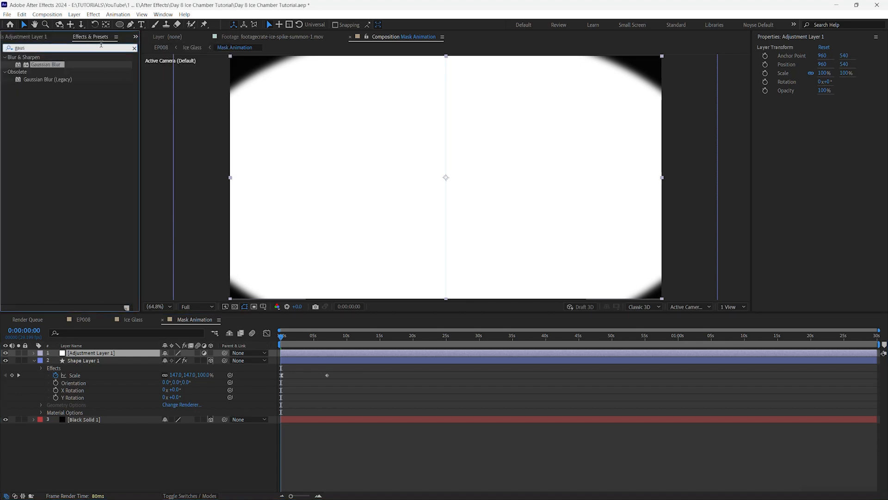
key(BackSpace)
key(BackSpace)
key(BackSpace)
key(BackSpace)
text(inver)
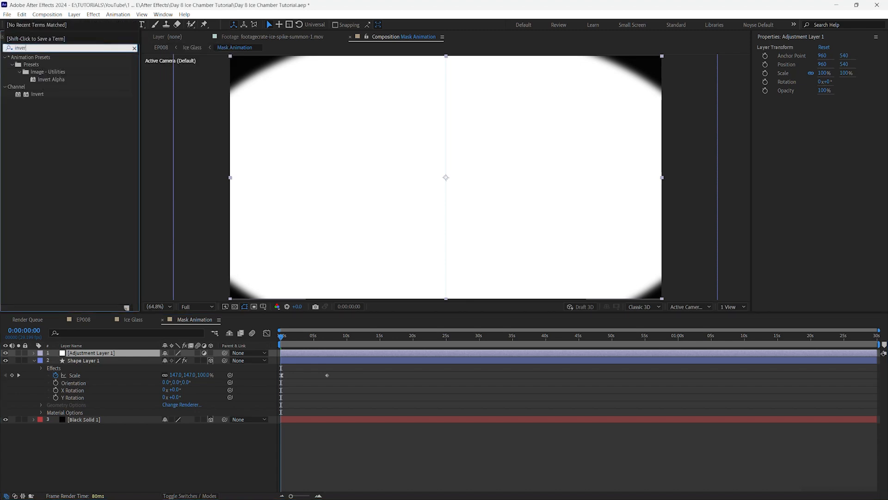
click(21, 96)
drag(28, 103, 106, 353)
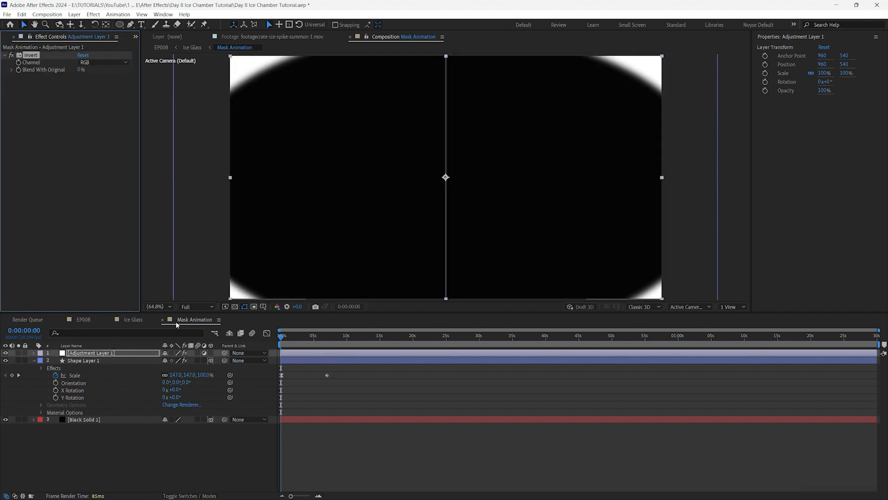
click(131, 320)
drag(293, 337, 316, 340)
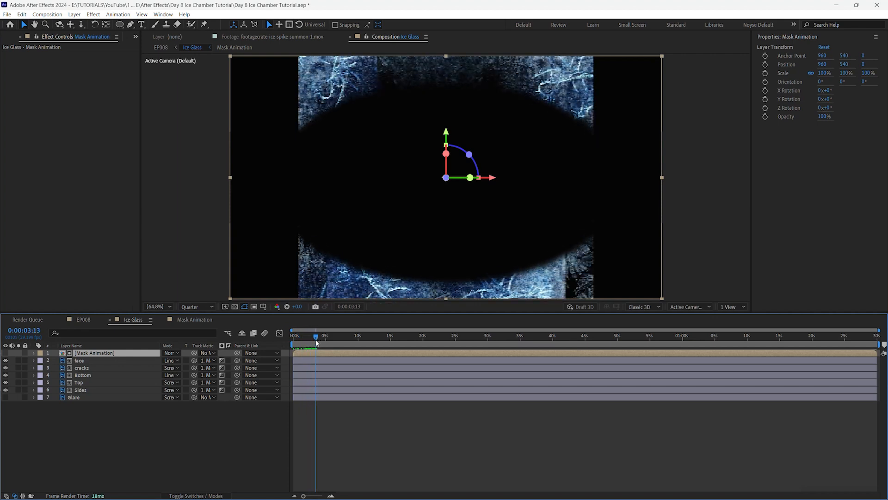
In Mask Animation, set the Gaussian Blur blurriness of Shape Layer 1 to 200.
click(173, 323)
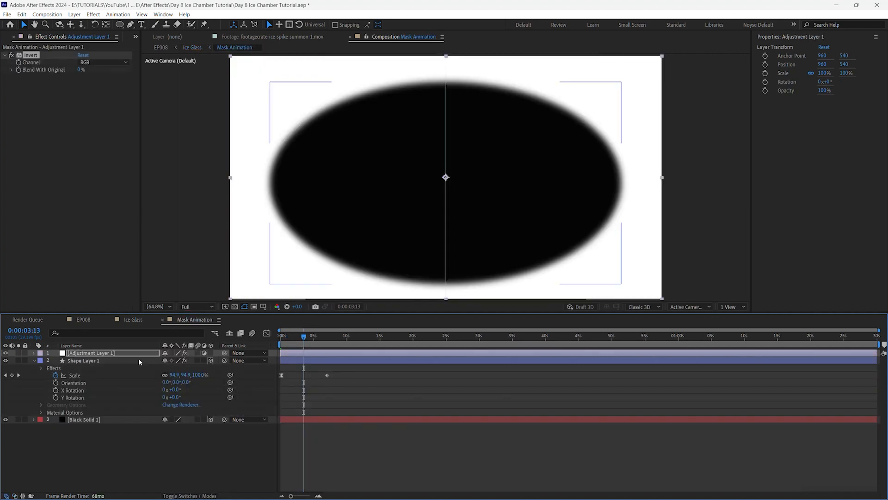
click(135, 361)
click(82, 63)
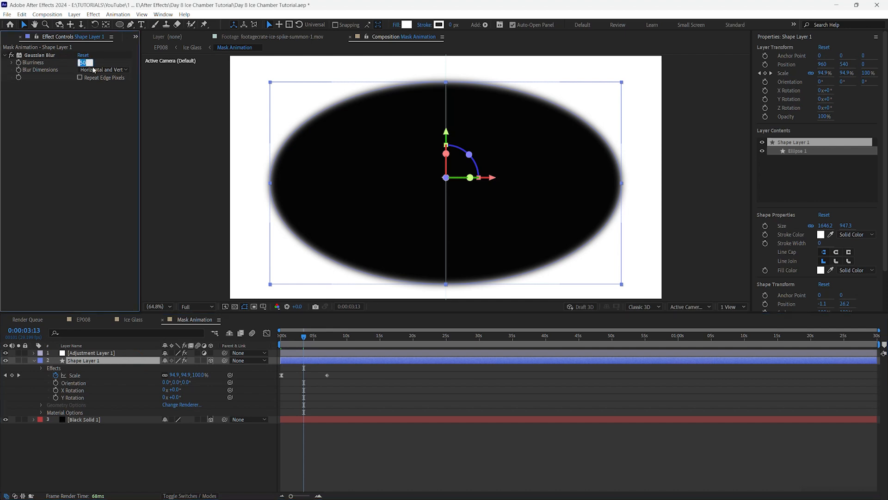
text(200)
key(Return)
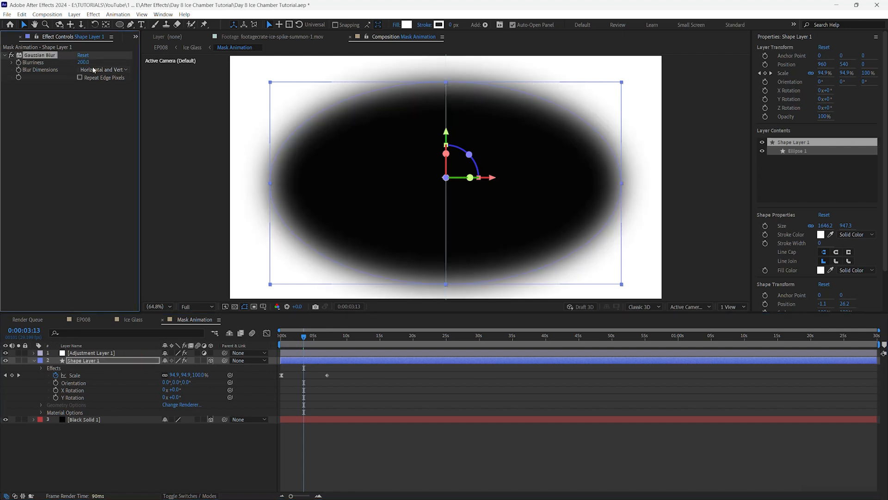
Set the Ice Glass preview resolution to Full and review the softened frost reveal from 0:00:00:00.
click(138, 320)
drag(316, 337, 289, 341)
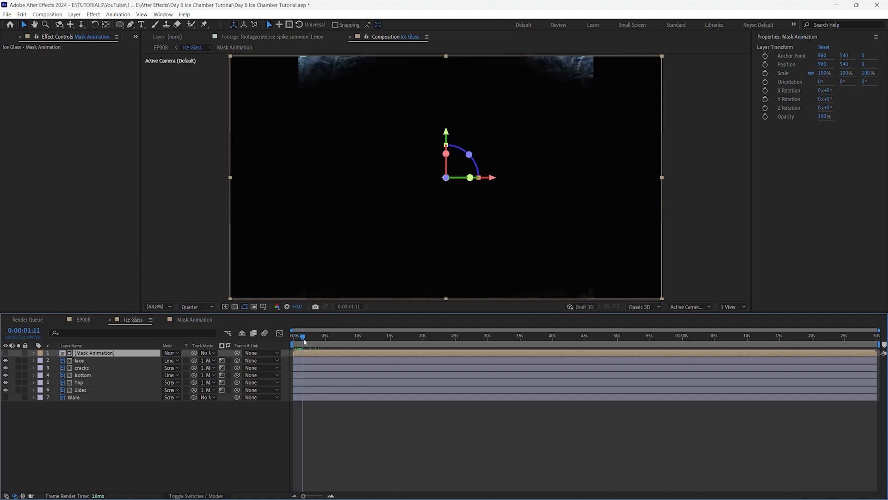
drag(300, 344, 262, 355)
click(204, 307)
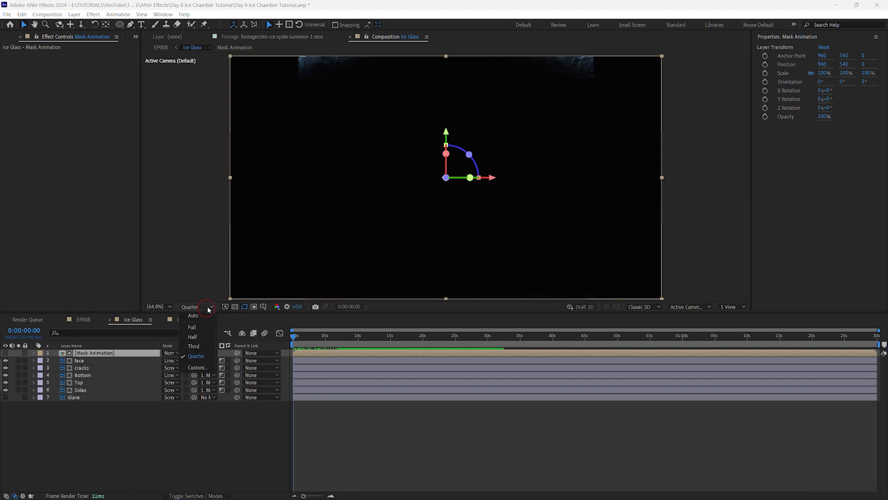
click(203, 326)
drag(295, 338, 268, 345)
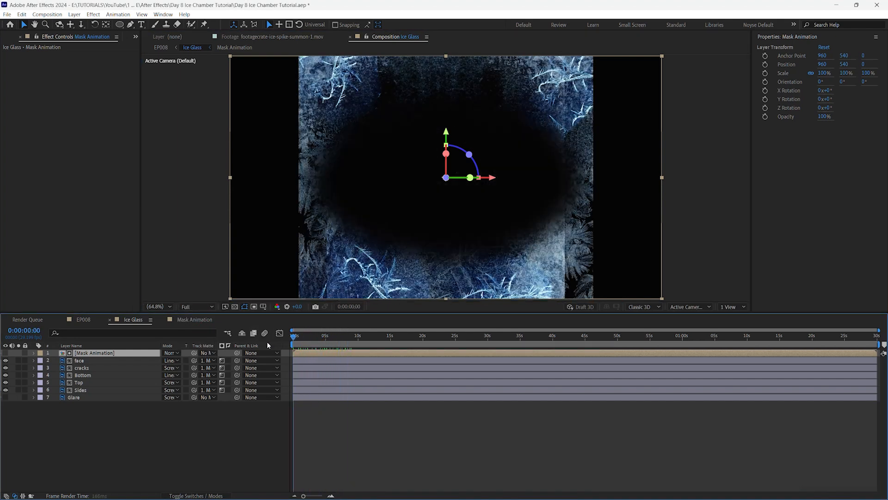
click(248, 446)
Switch to the EP008 composition, set its preview resolution to Full and return the playhead to 0:00:00:00.
click(89, 323)
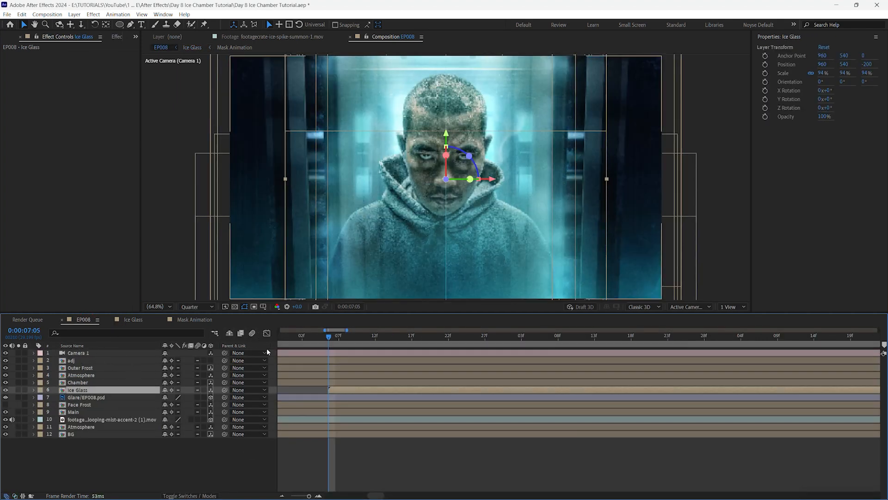
click(213, 307)
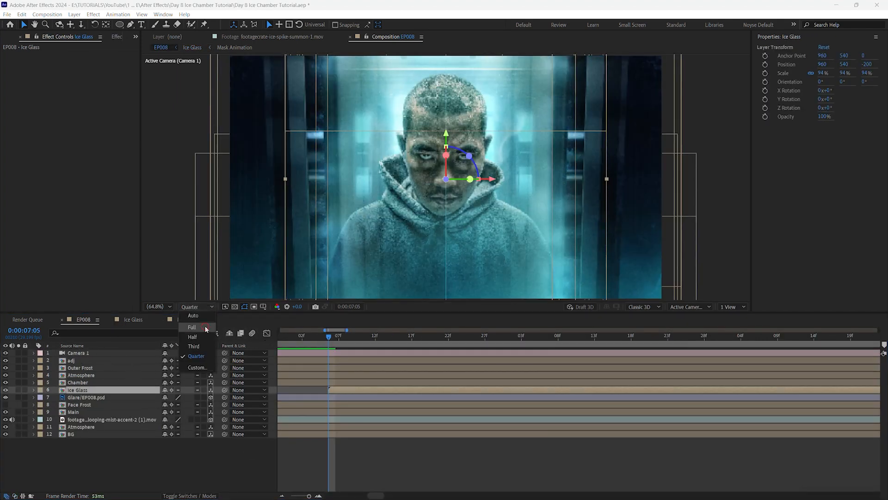
click(190, 322)
drag(329, 337, 251, 355)
key(minus)
key(minus)
key(minus)
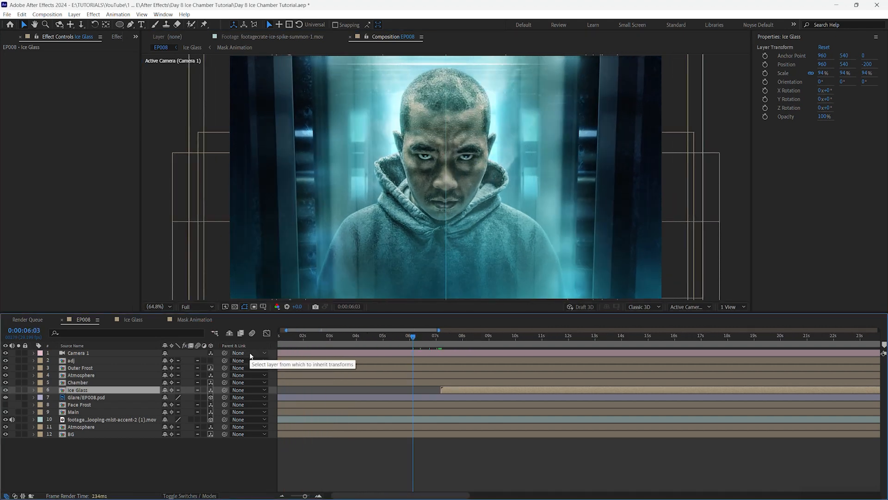
drag(413, 337, 402, 339)
key(Home)
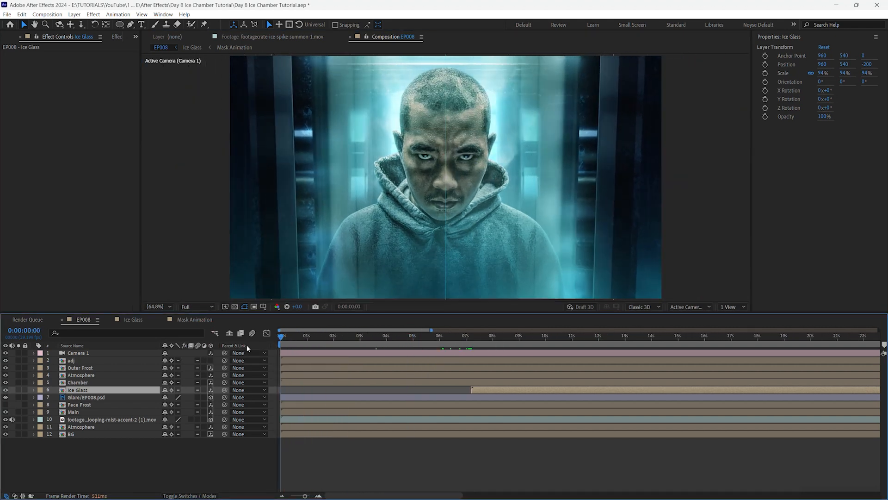
Show the whole EP008 timeline and play the animation from the start to judge when the frost appears.
key(minus)
key(minus)
key(space)
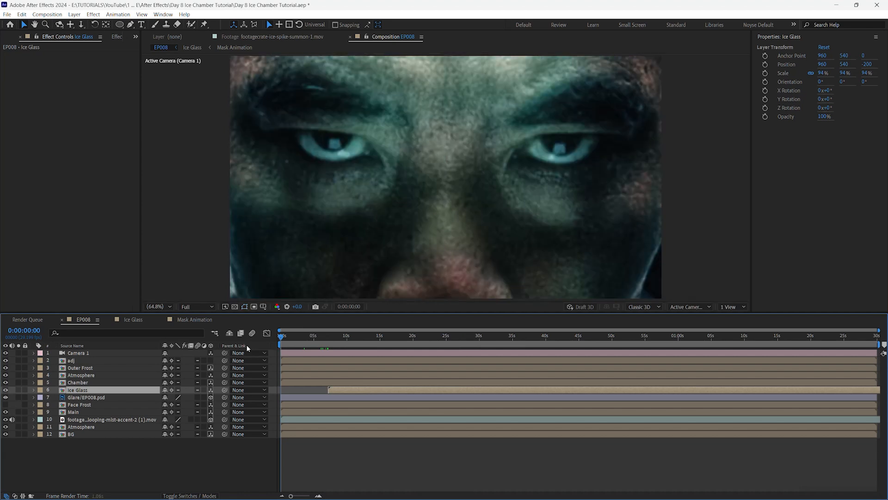
key(F9)
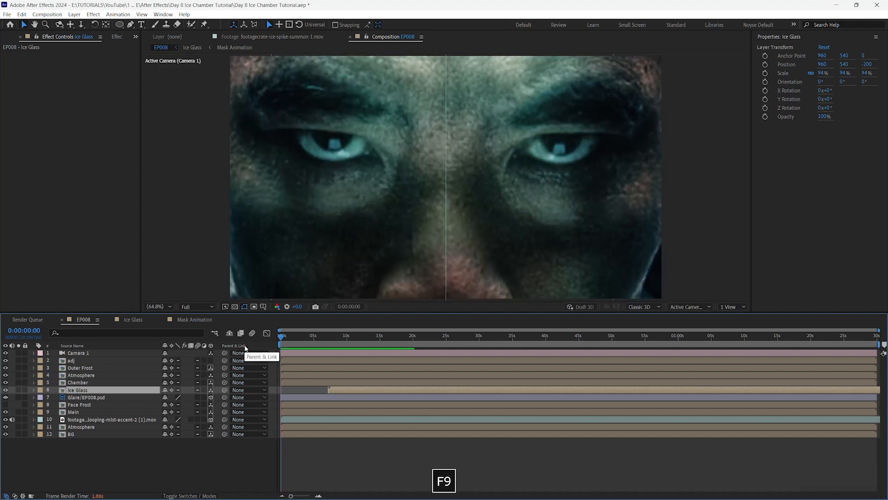
key(space)
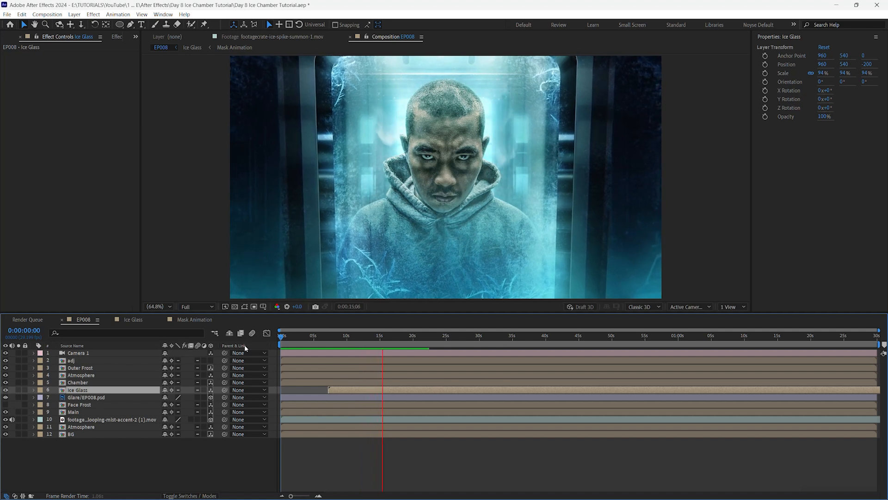
key(space)
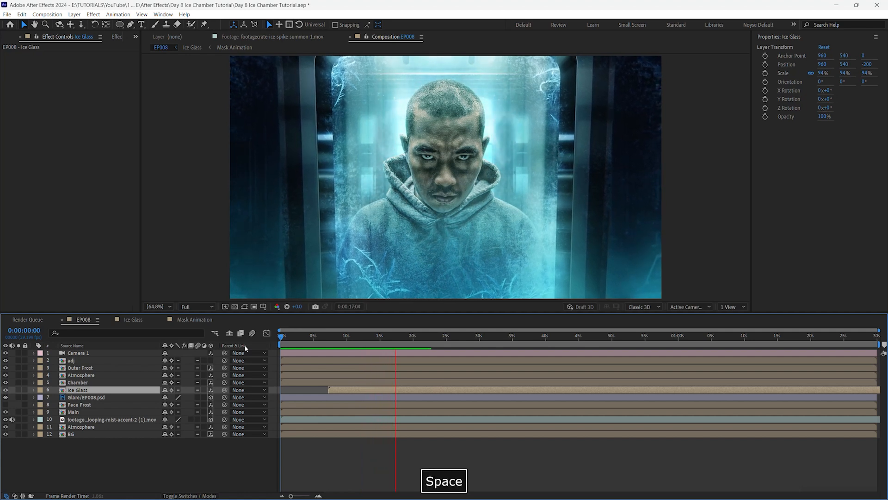
Replay the opening of EP008, then shift the Ice Glass layer so it starts at 0:00:04:03.
click(297, 337)
drag(298, 338, 286, 338)
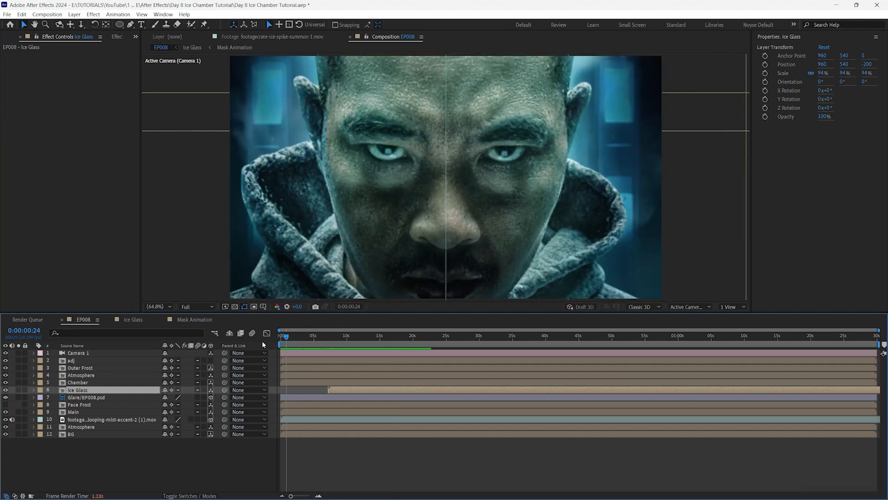
key(space)
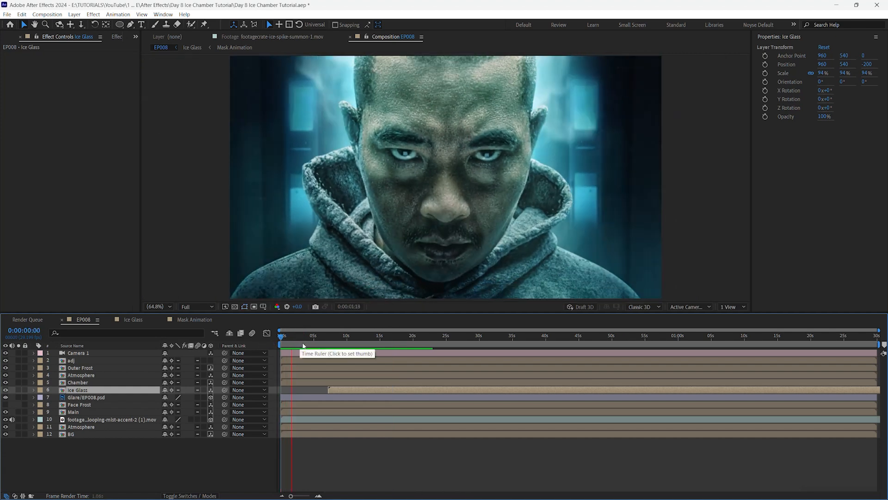
key(space)
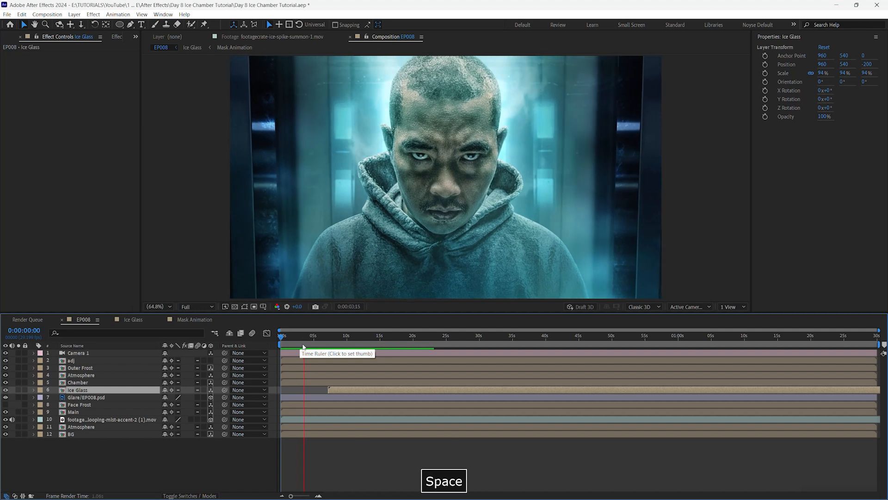
drag(310, 336, 308, 336)
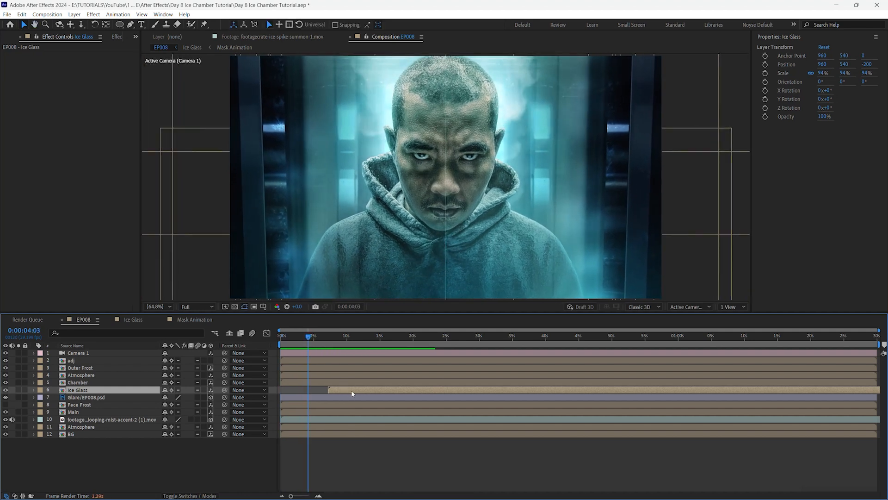
drag(332, 393, 330, 395)
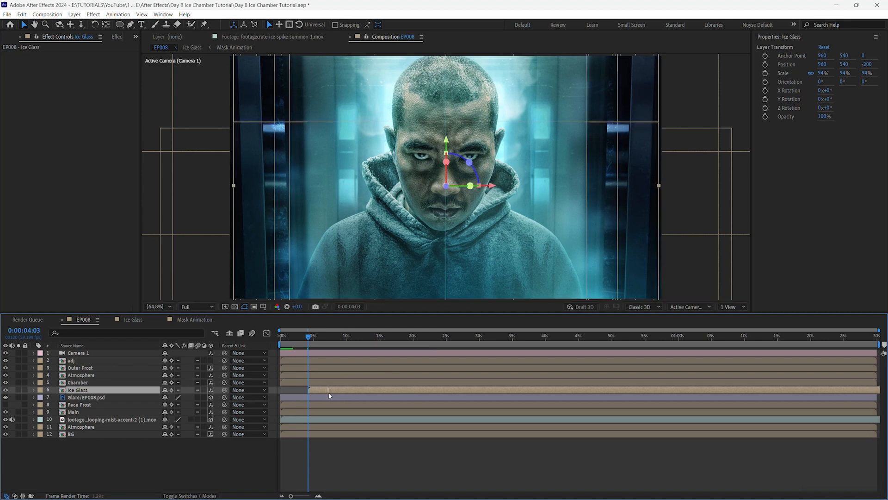
key(F9)
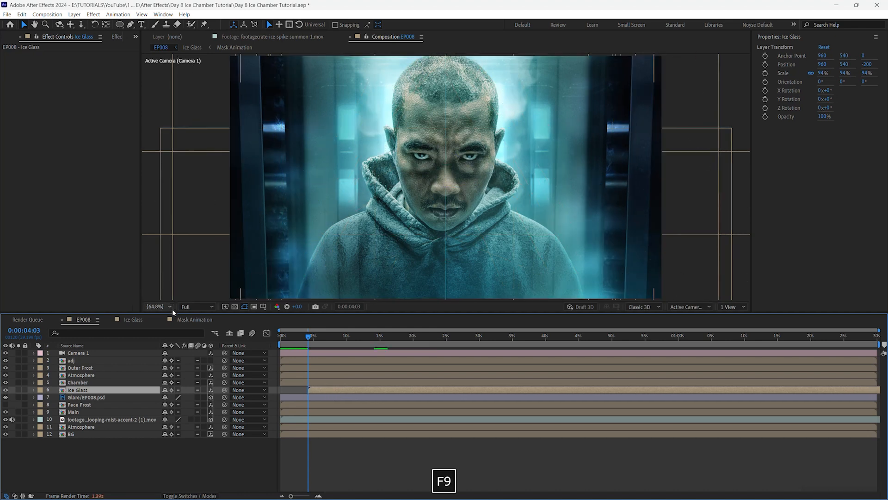
Set the EP008 preview resolution to Half and play the animation from the start to check the earlier frost timing.
click(209, 306)
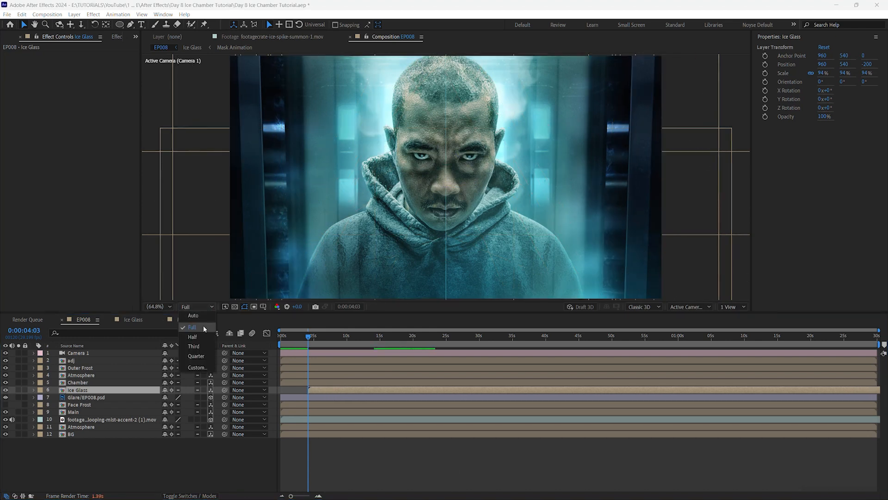
click(206, 336)
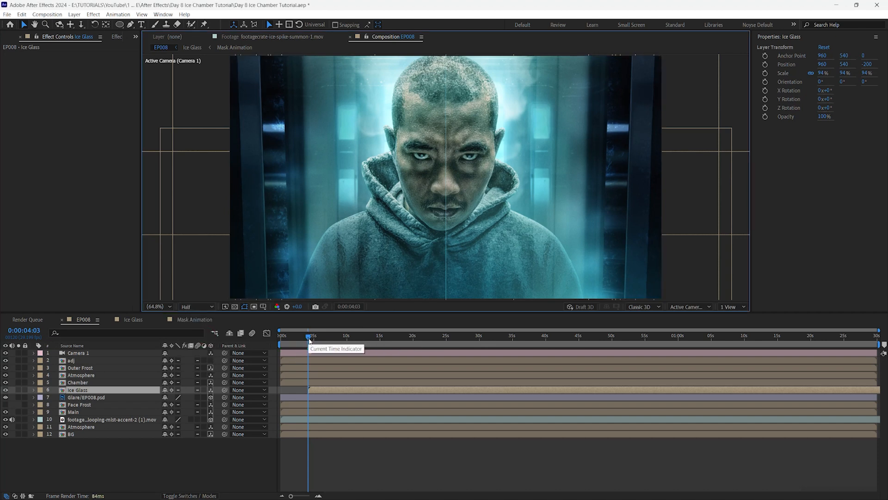
drag(309, 339, 251, 347)
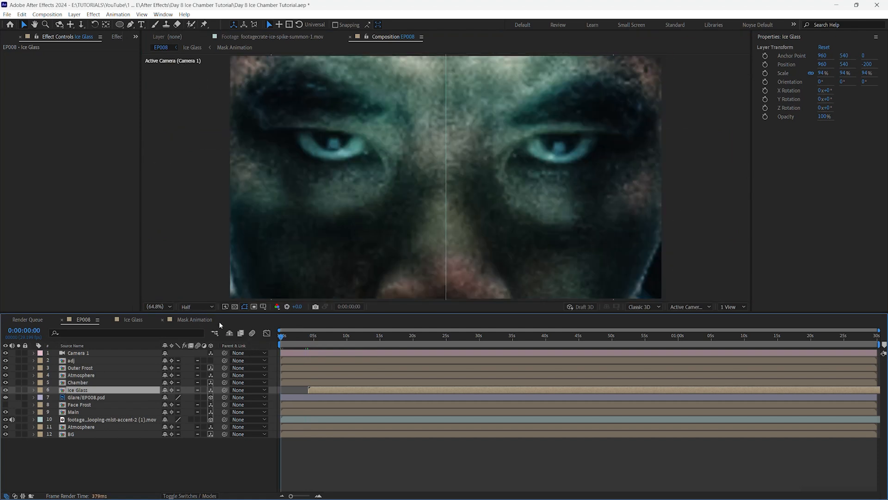
key(F9)
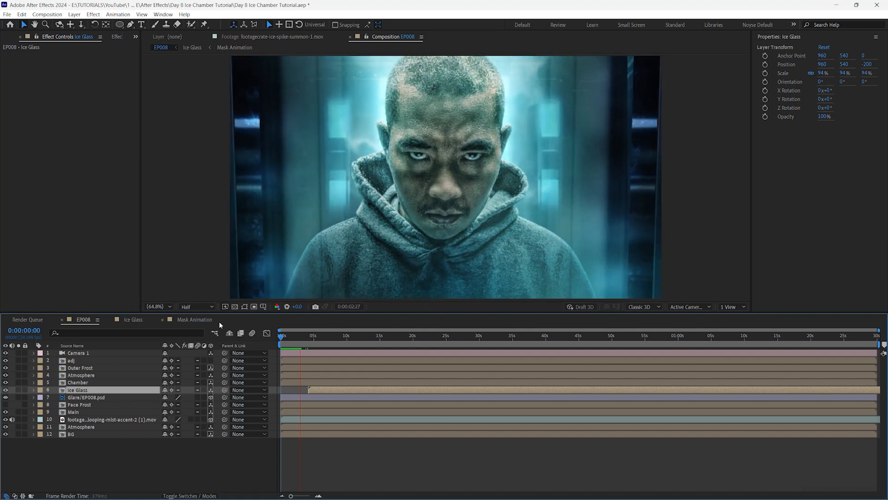
key(F9)
drag(372, 335, 246, 342)
key(space)
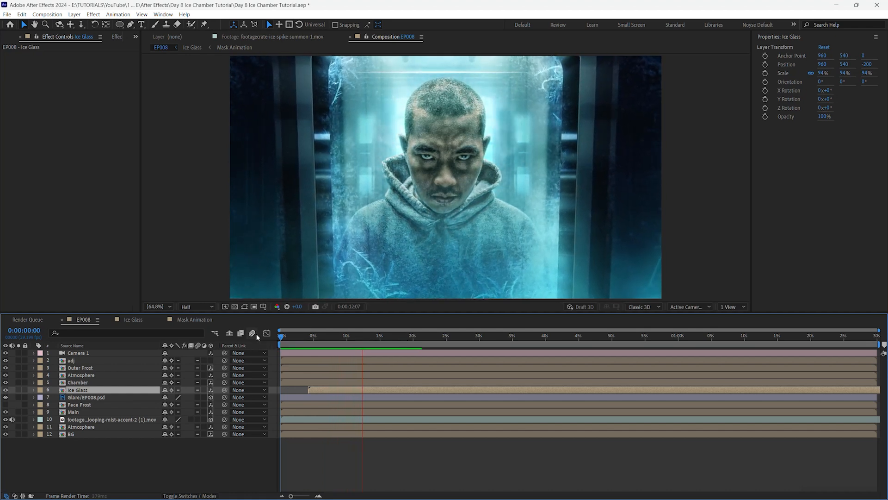
key(space)
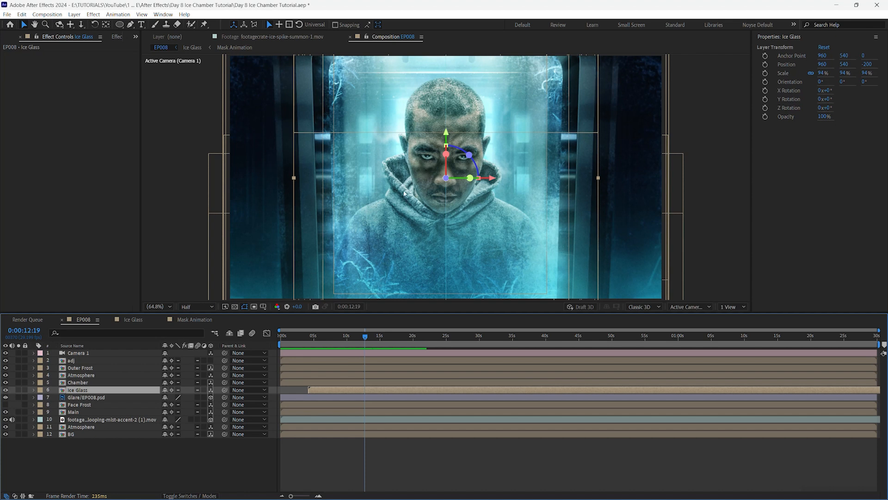
Shift the Face Frost layer in EP008 so it starts at 0:00:05:17.
click(90, 404)
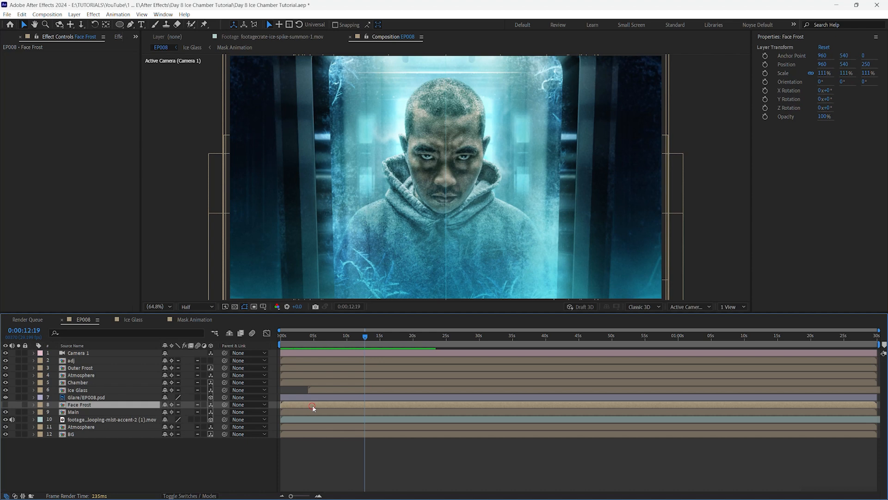
drag(341, 408, 348, 408)
drag(366, 339, 318, 343)
scroll(319, 342, up, 5)
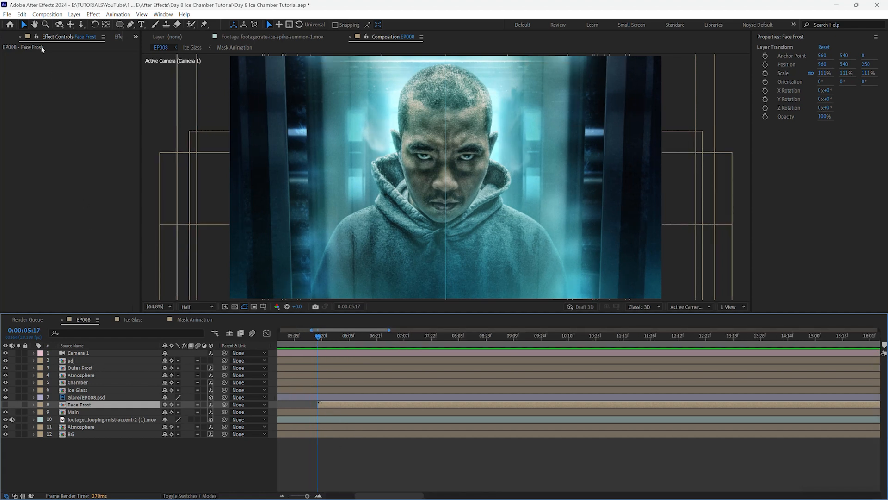
Add the Mask Animation composition to EP008 directly above Face Frost, starting at 0:00:05:17.
click(135, 37)
click(148, 54)
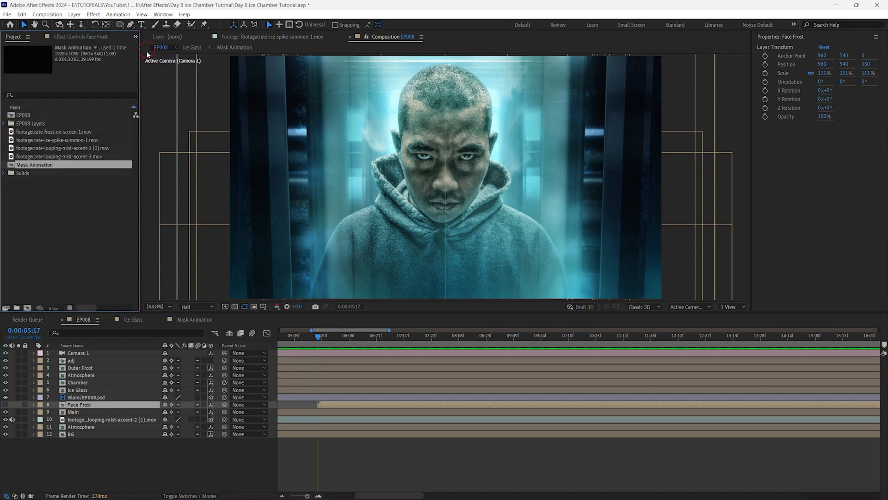
drag(37, 165, 101, 396)
drag(103, 400, 104, 400)
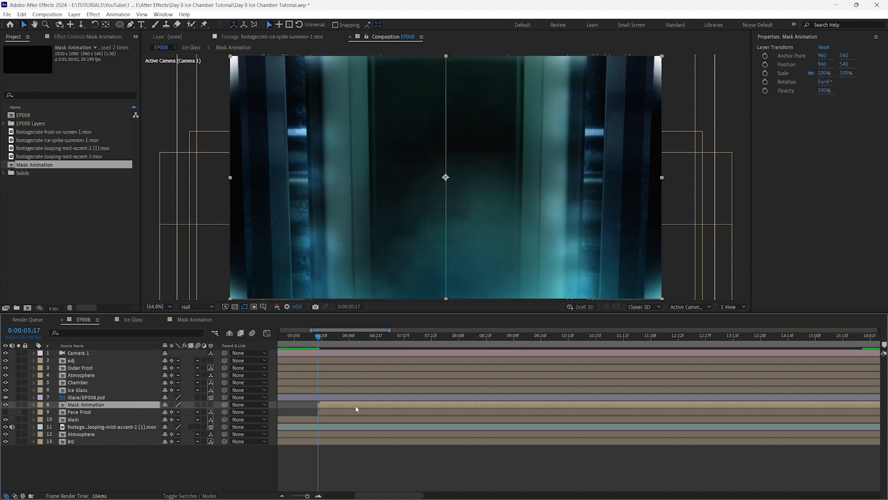
Hide the Mask Animation layer in EP008 and make the Face Frost layer visible.
click(6, 404)
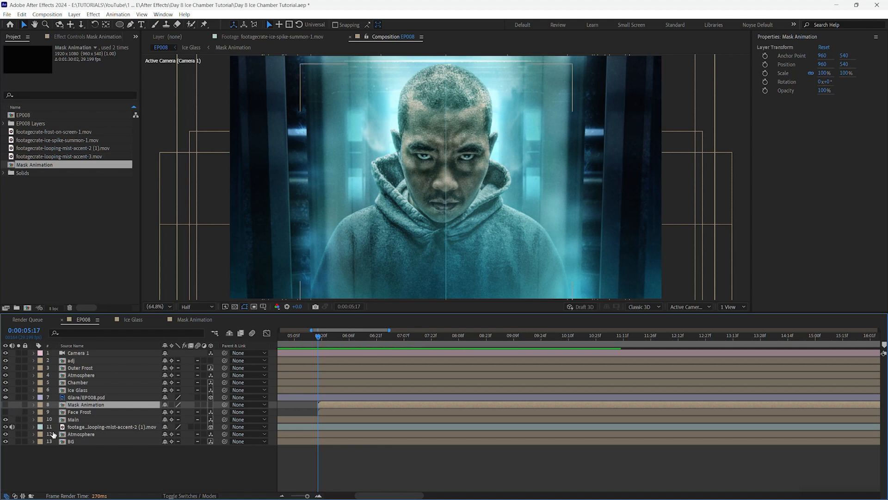
click(120, 414)
click(5, 411)
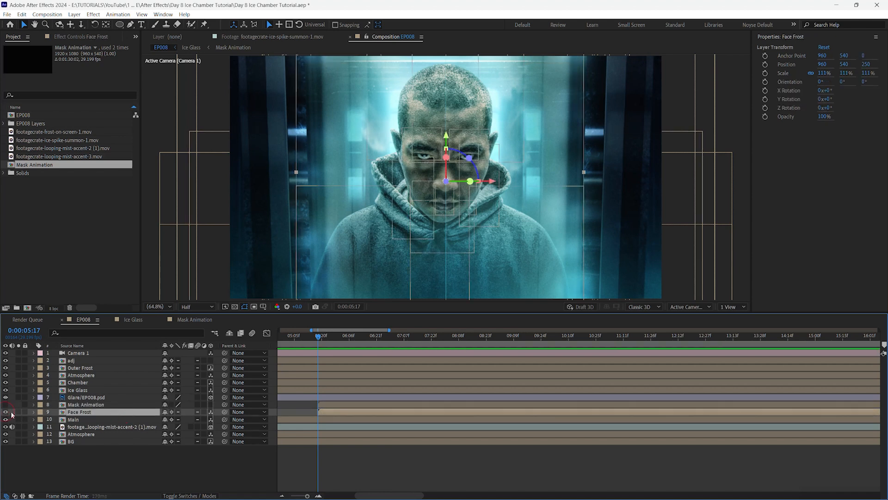
Assign Mask Animation as the track matte of the Face Frost layer.
click(188, 495)
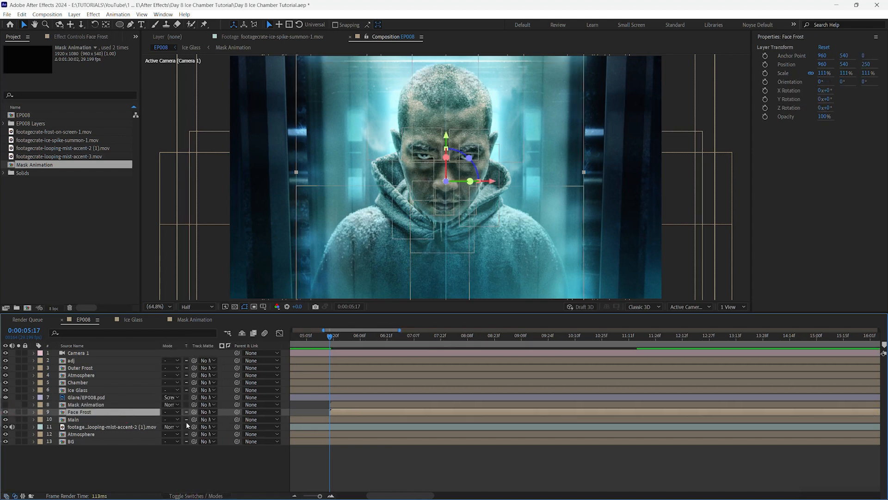
click(214, 412)
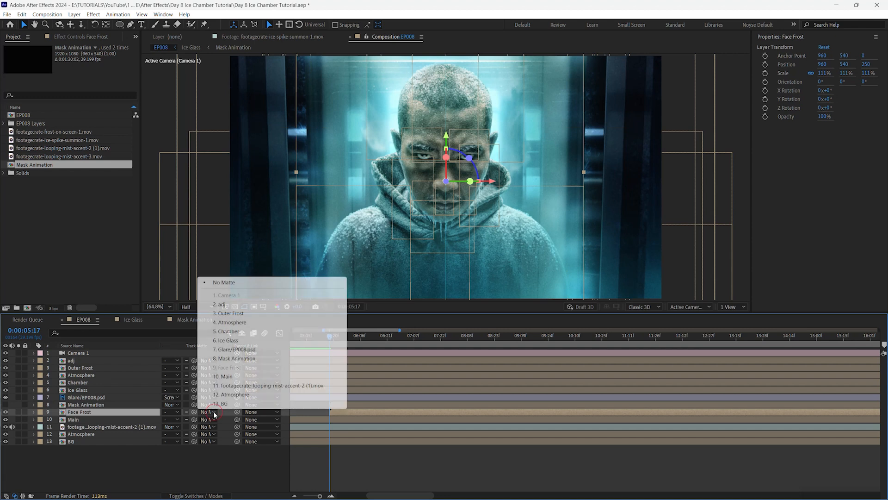
click(249, 359)
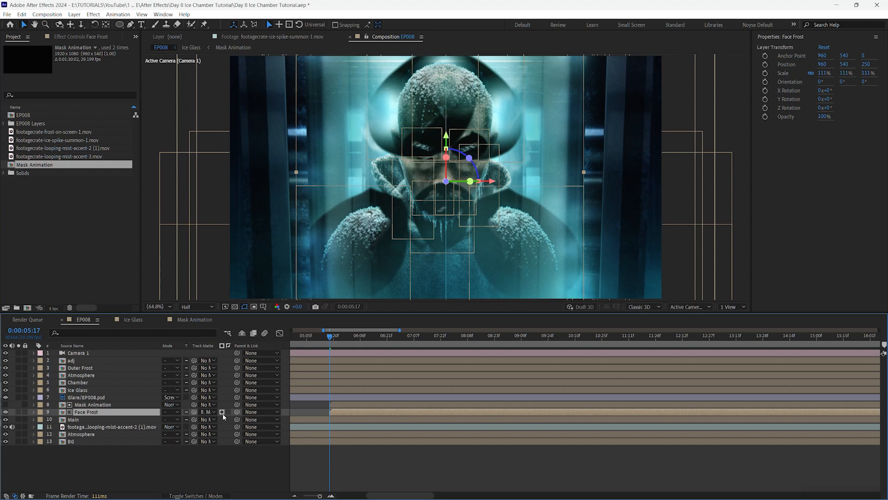
Turn on the Adjustment Layer switch for Face Frost and set its track matte type to Luma.
click(204, 495)
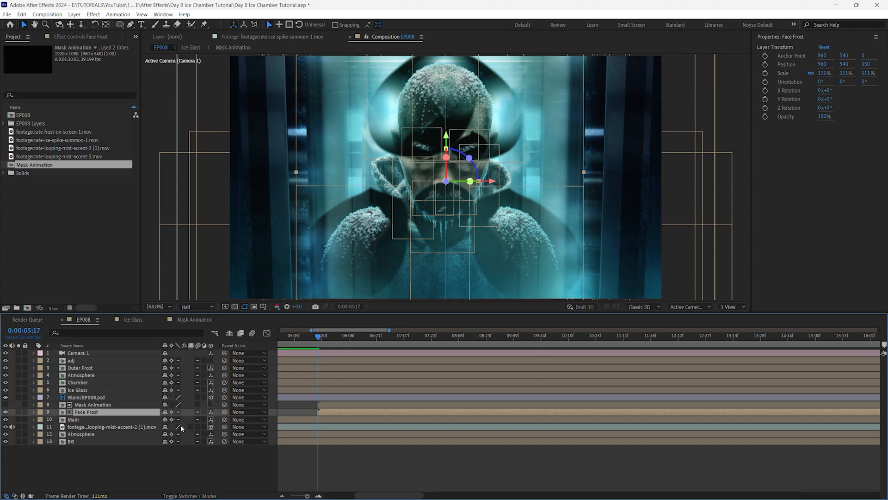
click(204, 412)
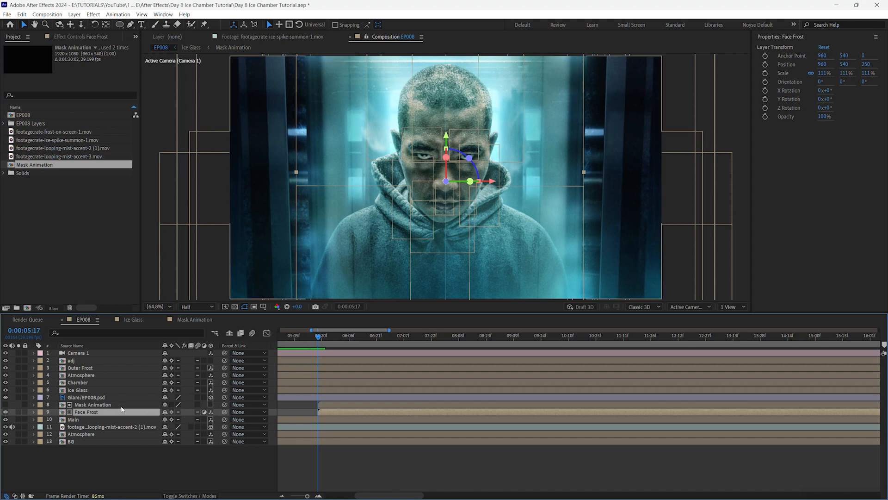
click(179, 494)
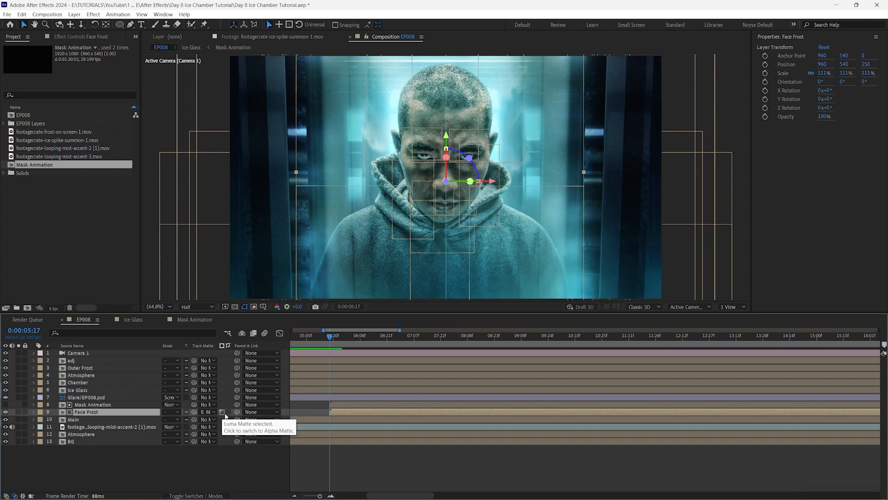
Scrub EP008 through 0:00:10:01 to 0:00:26:27, briefly showing Mask Animation, to check whether the matte reveals the face frost.
drag(331, 337, 561, 352)
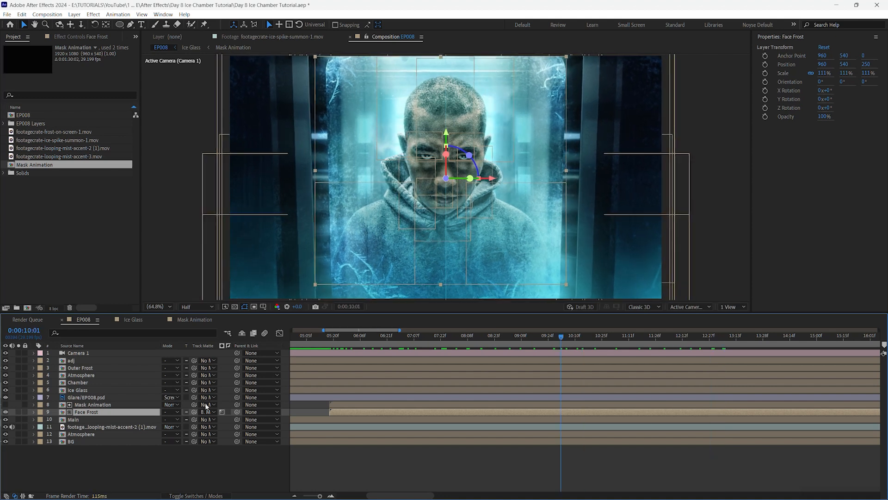
click(5, 404)
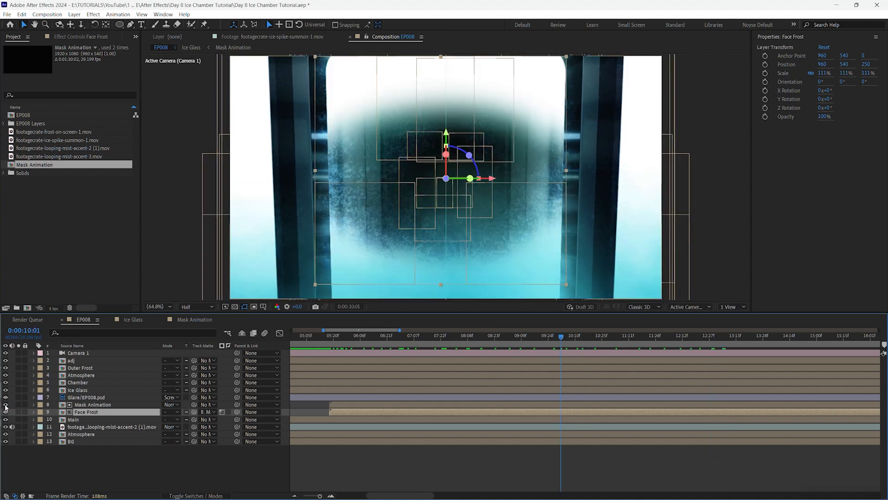
click(6, 405)
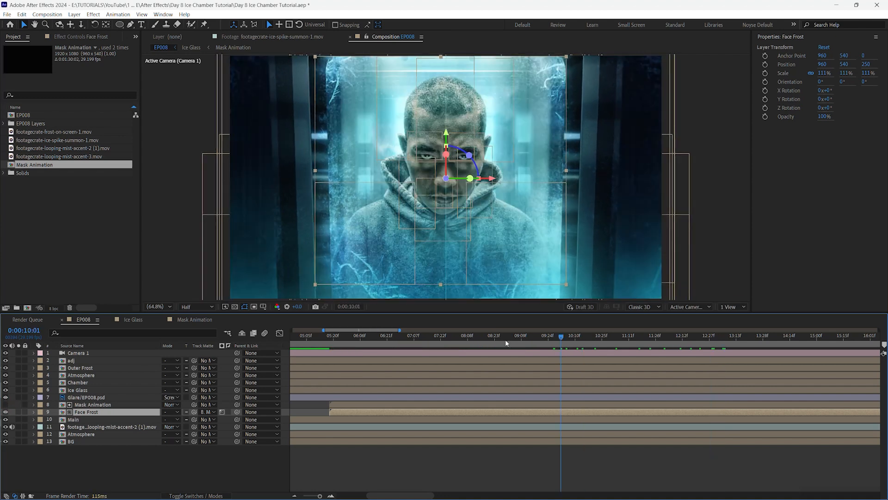
drag(563, 338, 855, 322)
scroll(836, 327, down, 5)
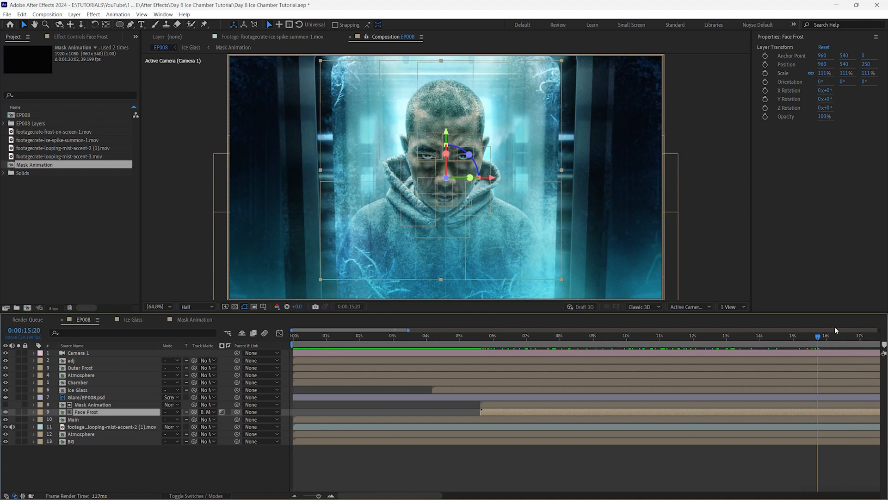
scroll(835, 329, down, 3)
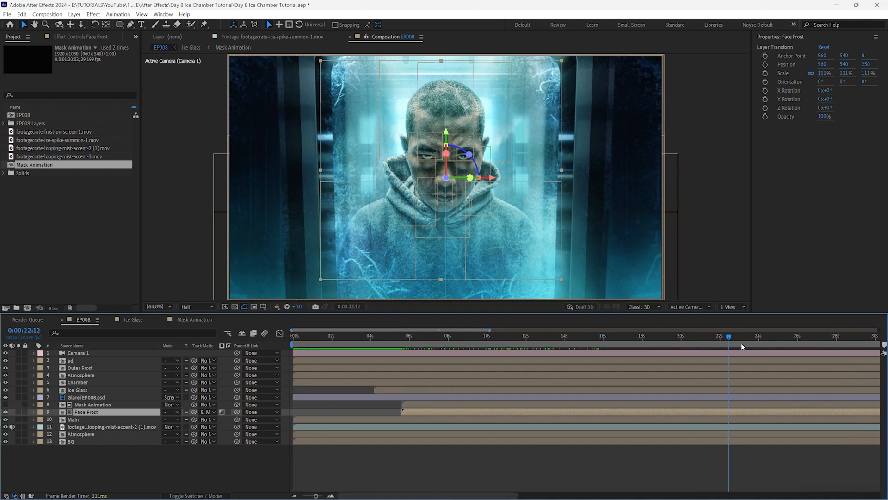
drag(729, 339, 816, 341)
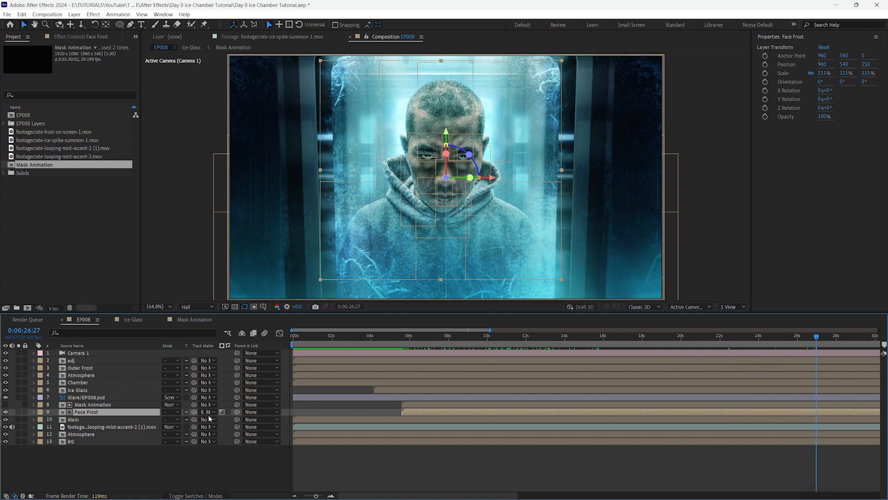
Toggle Face Frost's Adjustment Layer switch, set its matte type to Alpha, and open its track matte layer choices.
click(209, 495)
click(205, 412)
click(205, 412)
click(205, 412)
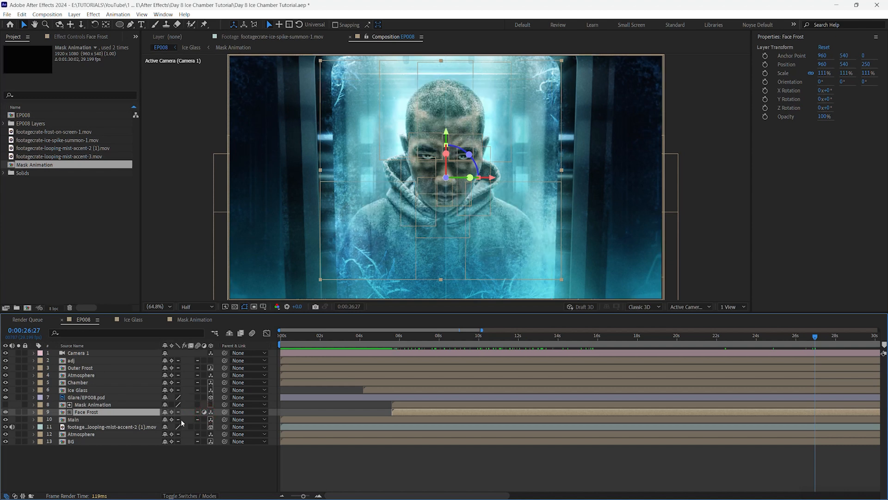
click(208, 496)
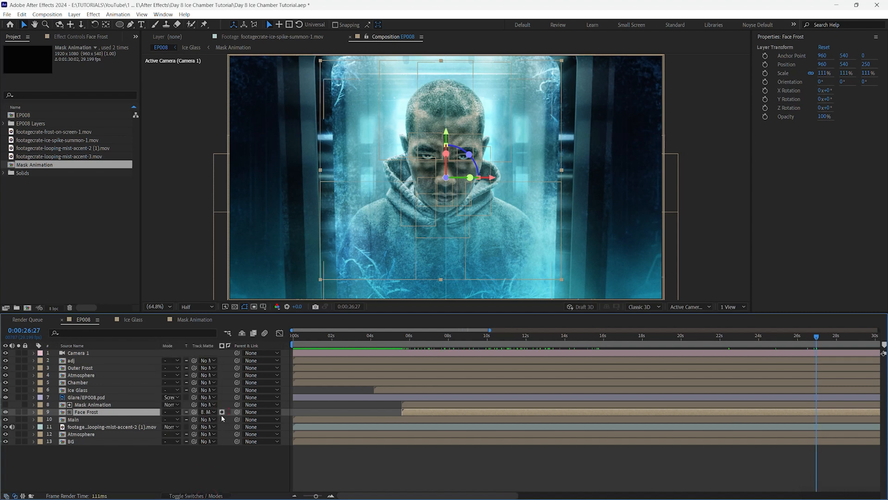
click(207, 411)
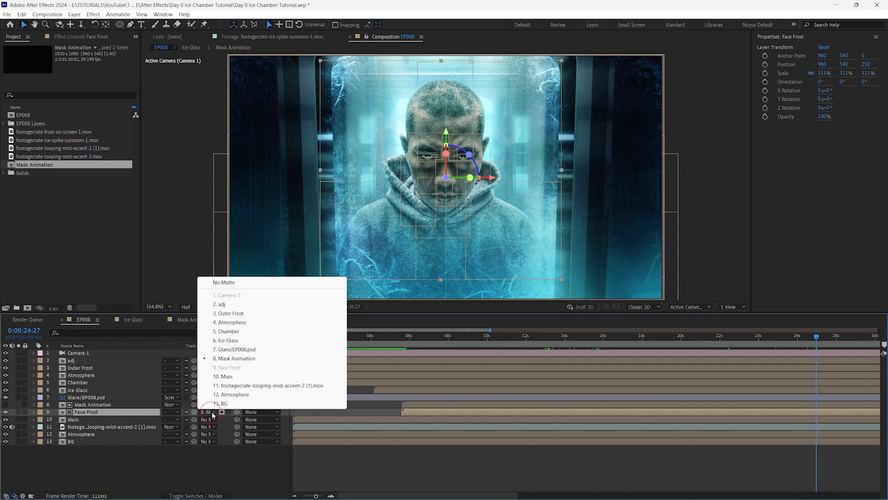
Remove the track matte from the Face Frost layer and delete the Mask Animation layer from the EP008 composition.
click(237, 283)
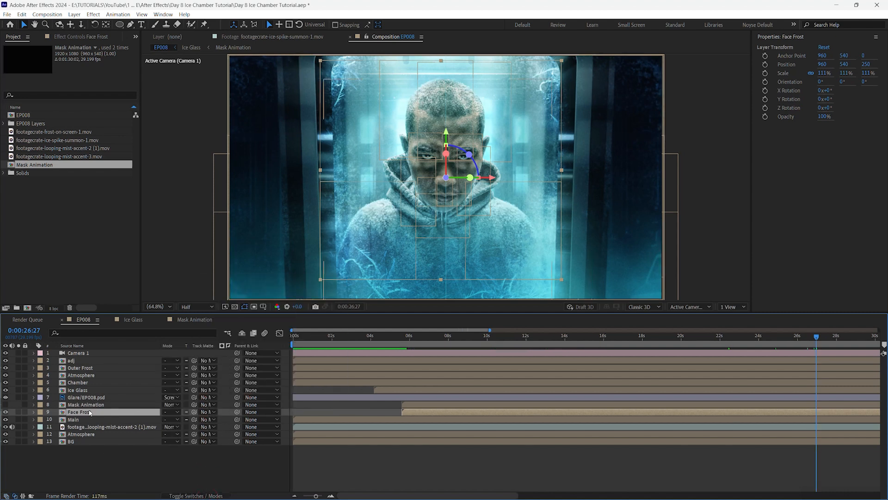
click(114, 404)
key(Delete)
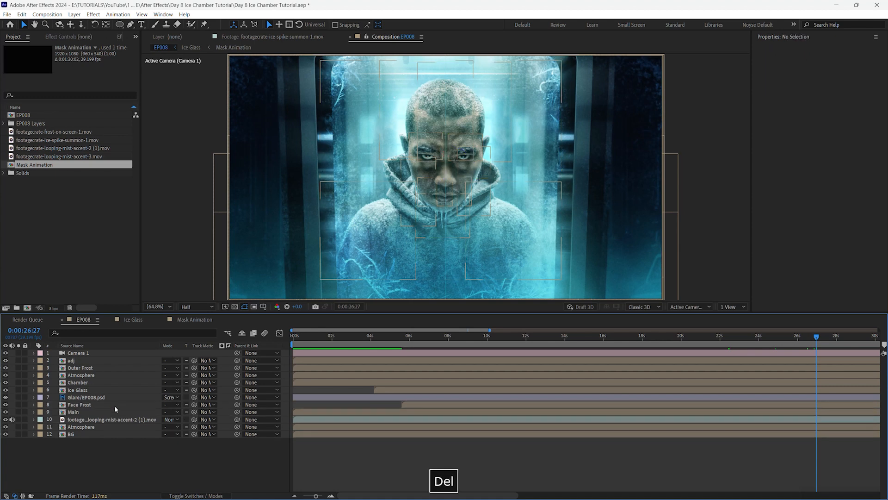
Open the Face Frost composition, add Mask Animation as its top layer starting at 0:00, and hide that layer.
double_click(115, 404)
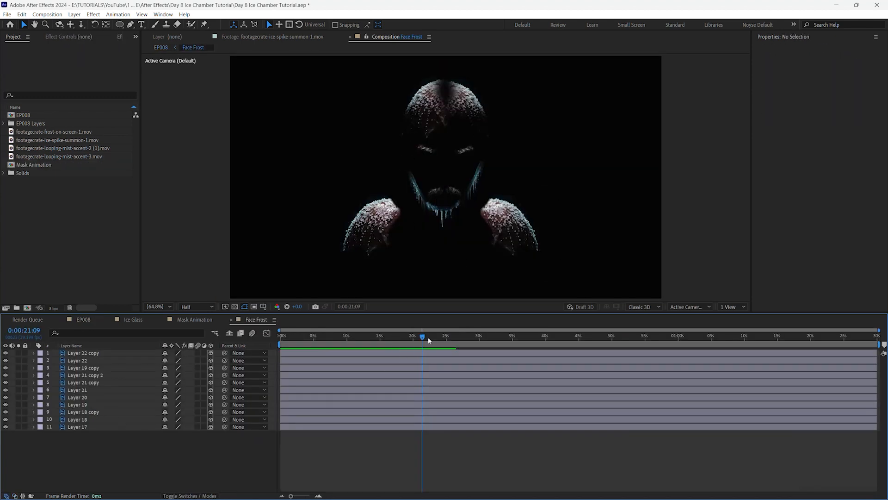
drag(428, 338, 222, 353)
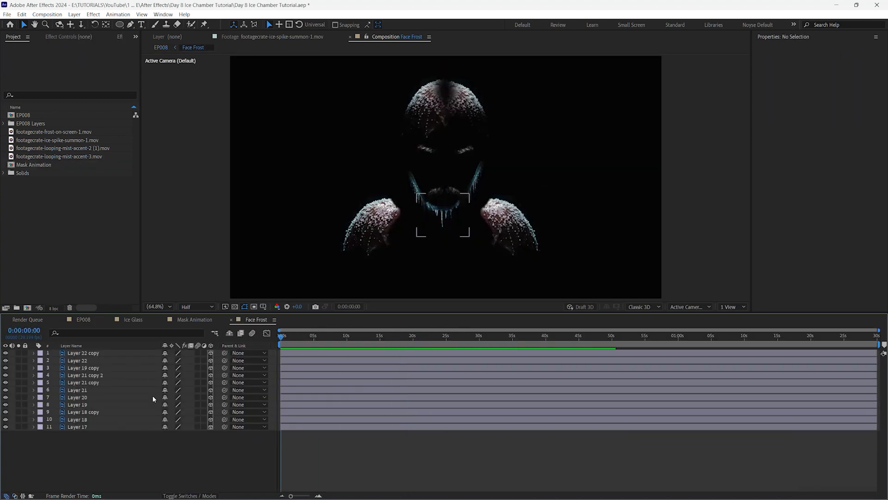
drag(45, 164, 110, 353)
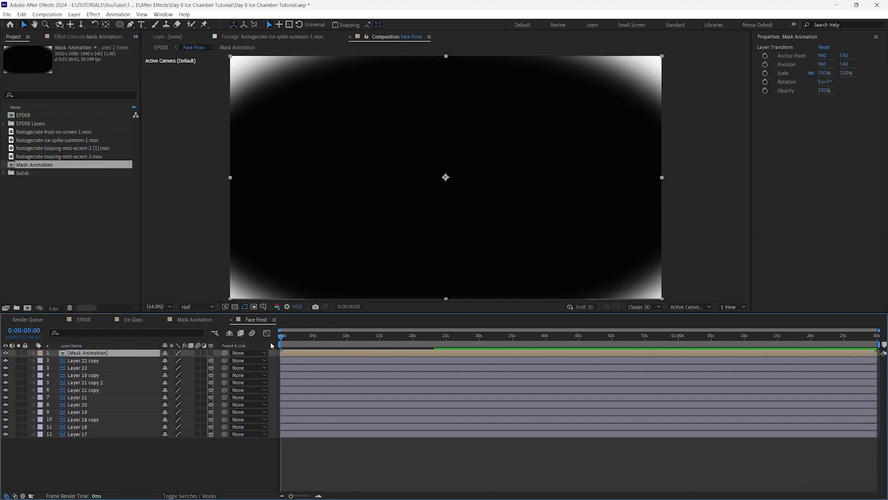
mouse_move(284, 338)
mouse_down()
mouse_move(370, 339)
mouse_move(280, 338)
mouse_up()
click(6, 353)
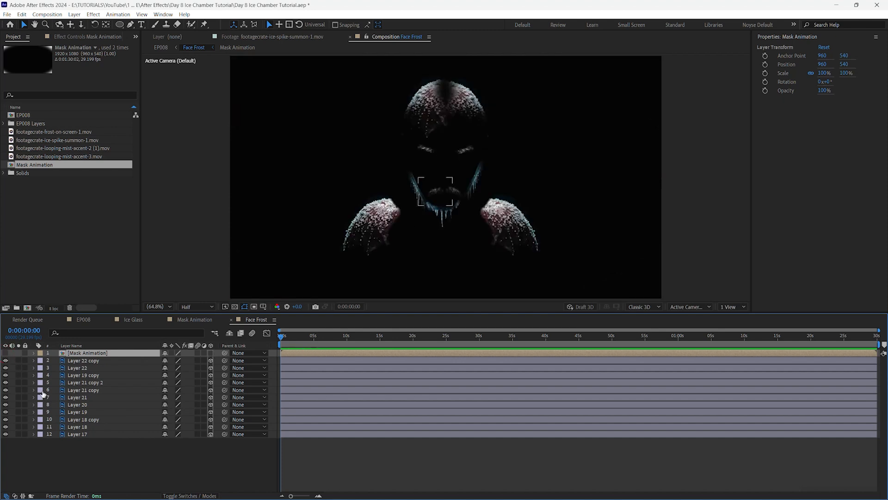
Set Mask Animation as the track matte for all layers from Layer 22 copy to Layer 17, and check the reveal.
click(169, 471)
click(115, 360)
shift+click(126, 434)
click(214, 496)
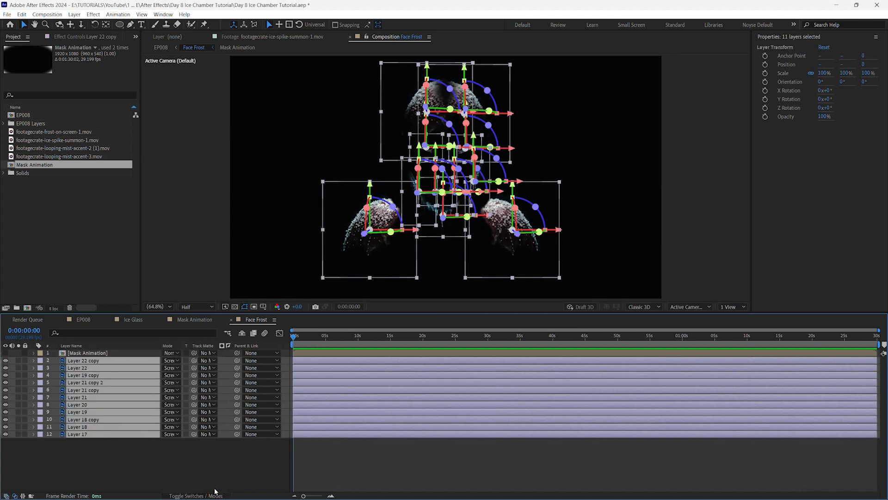
click(214, 363)
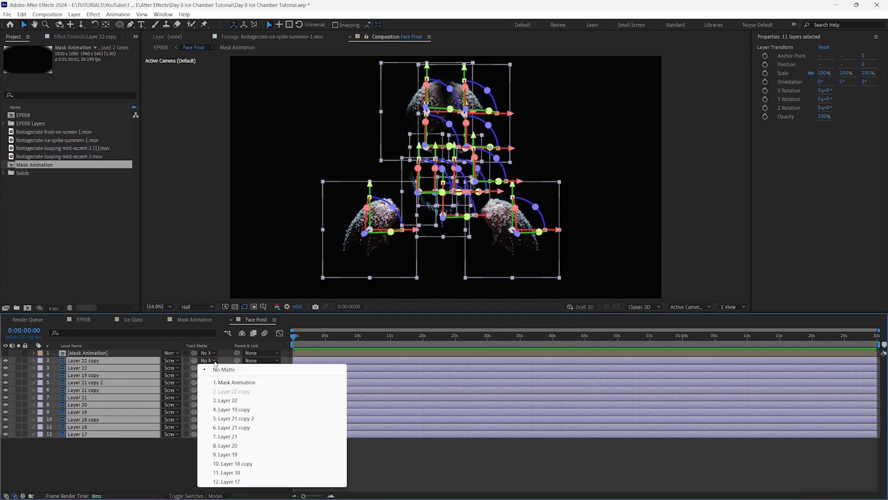
click(226, 384)
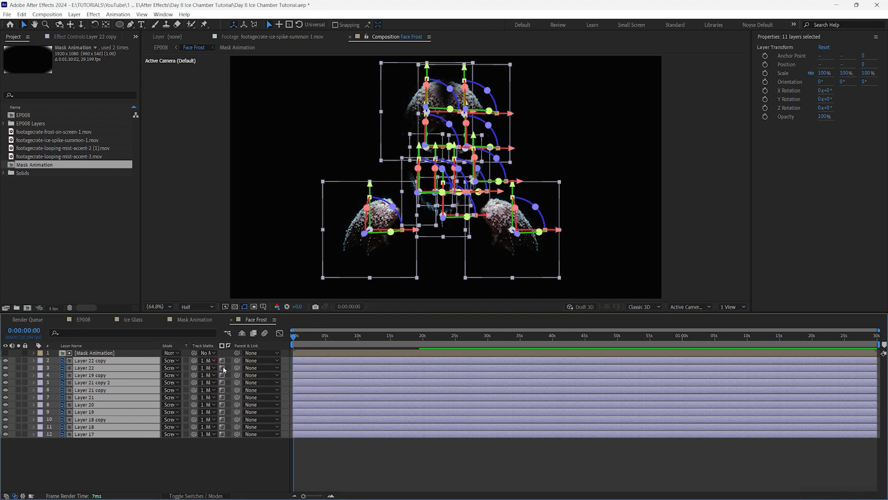
click(234, 481)
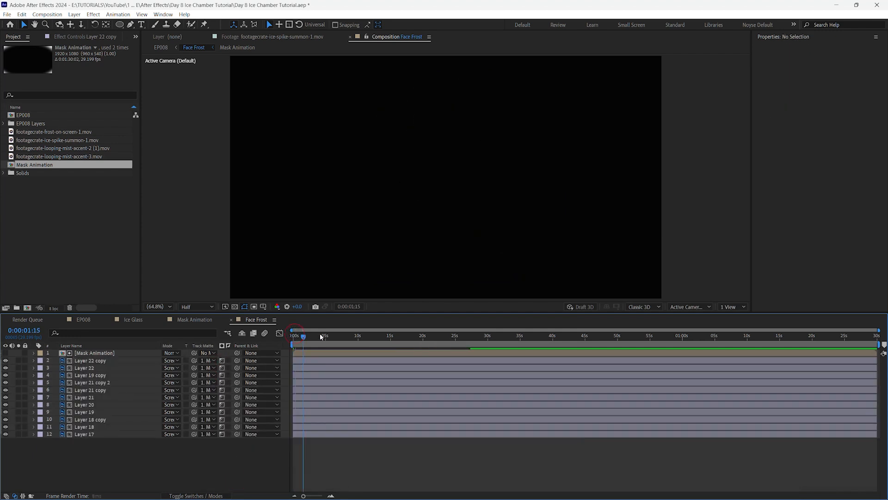
drag(313, 337, 400, 340)
drag(332, 344, 291, 345)
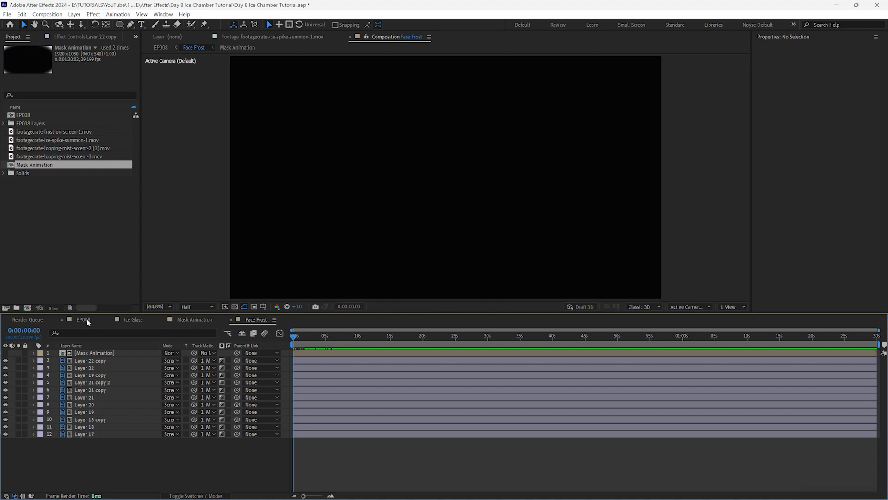
Return to the EP008 composition, check the face frost around 8 seconds, and save the project.
click(83, 319)
drag(404, 339, 452, 336)
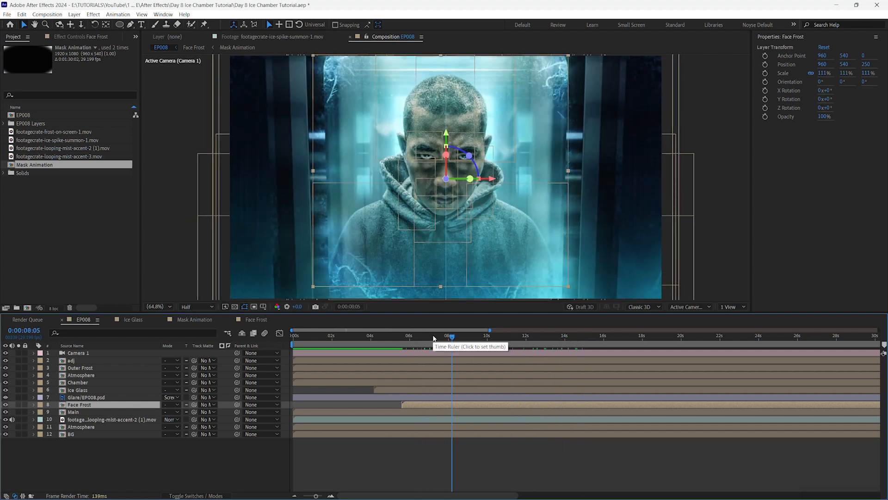
key(ctrl+s)
click(107, 452)
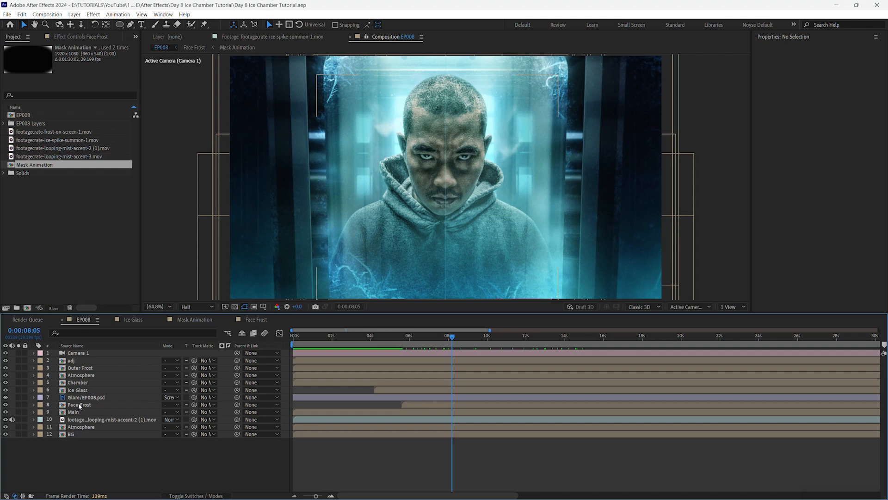
Open the Ice Glass composition and move the cracks layer to start at 0:00:04:16.
double_click(77, 390)
click(129, 454)
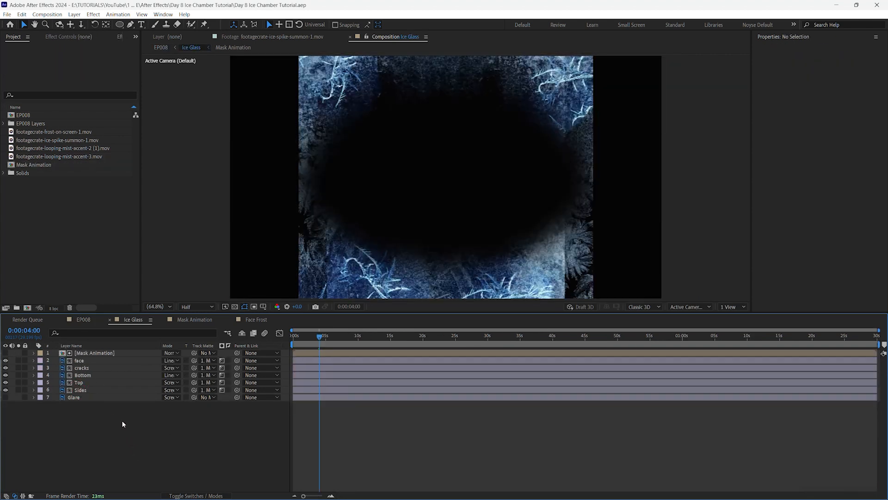
click(97, 368)
mouse_move(323, 338)
mouse_down()
mouse_move(290, 344)
mouse_move(323, 345)
mouse_up()
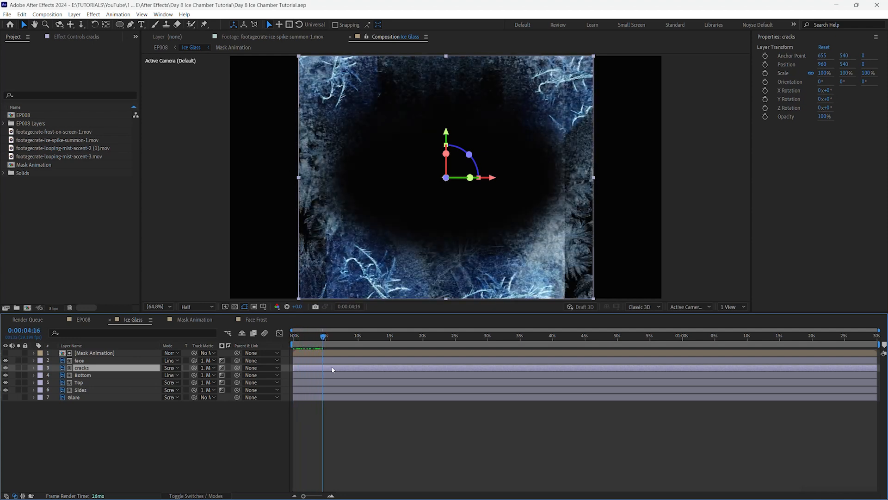
drag(364, 369, 363, 369)
Duplicate the Mask Animation layer in Ice Glass and move the copy to start at 0:00:04:16.
click(355, 356)
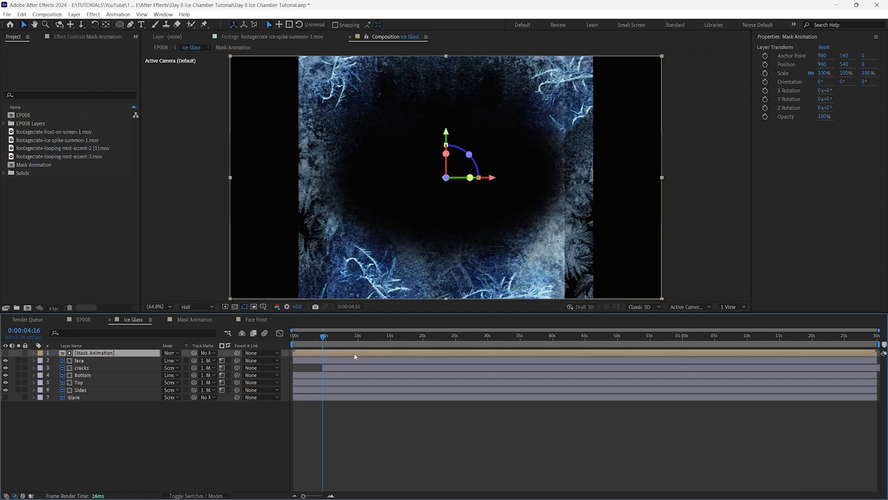
key(ctrl+d)
drag(313, 354, 341, 357)
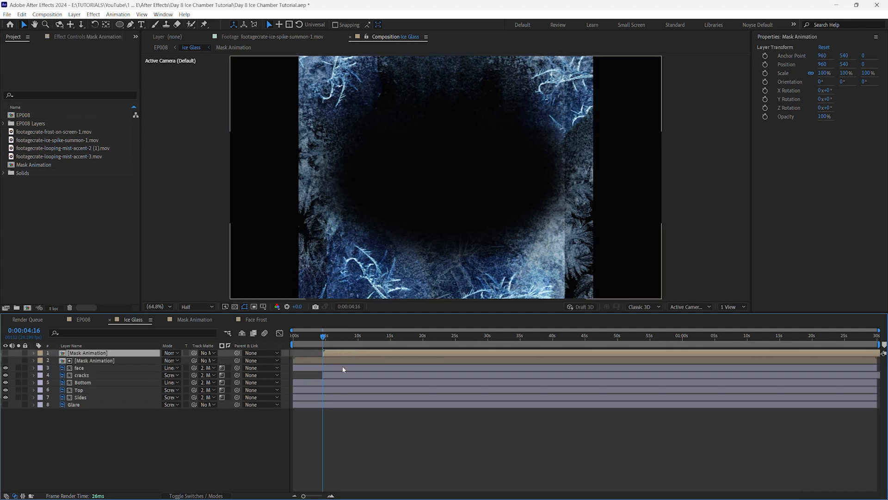
Set the duplicated Mask Animation as the cracks layer's track matte, check the reveal, and save the project.
click(342, 376)
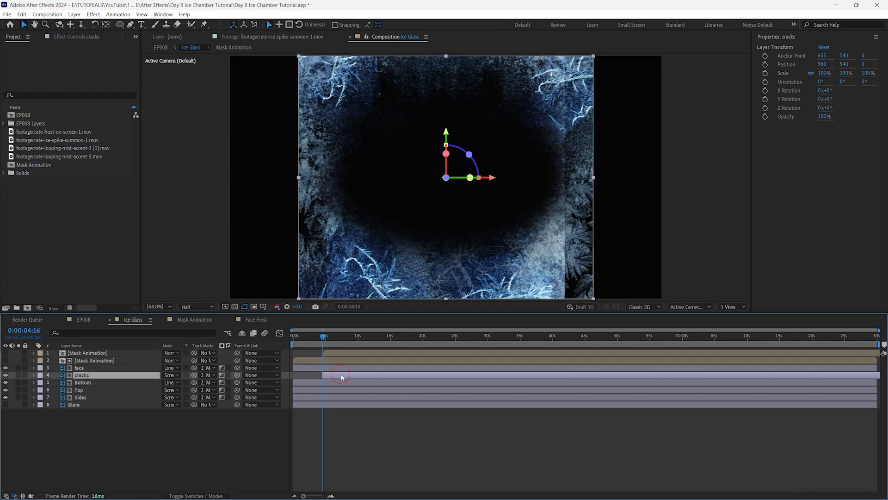
click(214, 375)
click(236, 396)
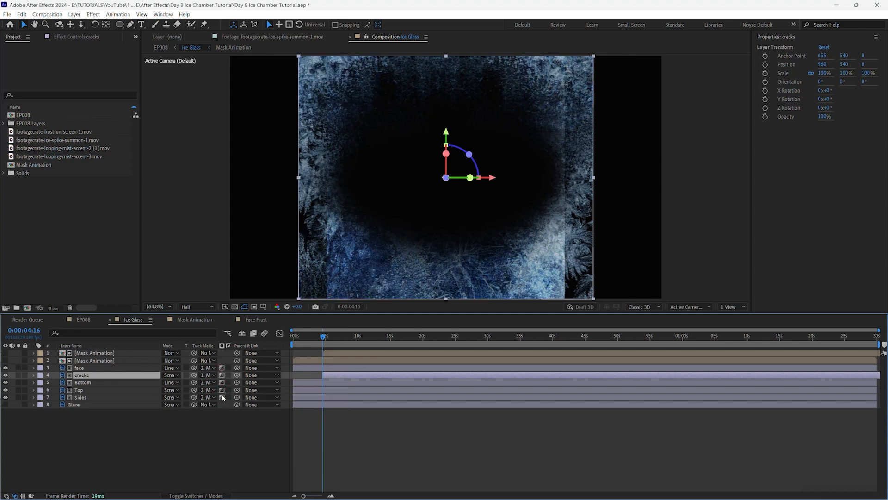
drag(324, 339, 388, 341)
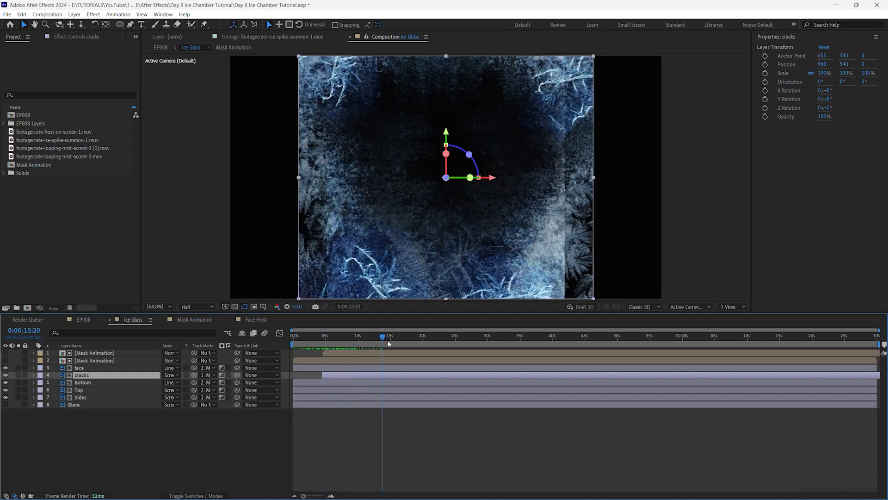
key(ctrl+s)
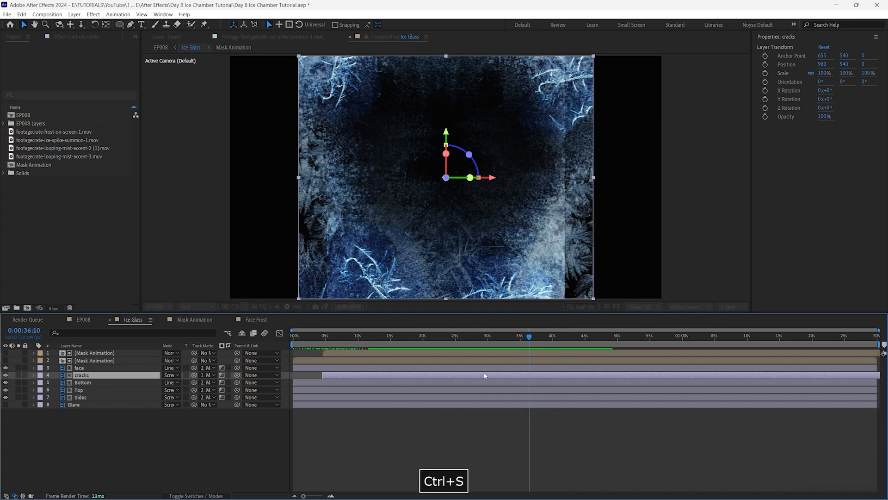
Preview EP008 and shift the Ice Glass and Face Frost layers earlier together, so Ice Glass starts at about 3 seconds.
click(83, 319)
click(341, 337)
drag(333, 341, 309, 343)
key(space)
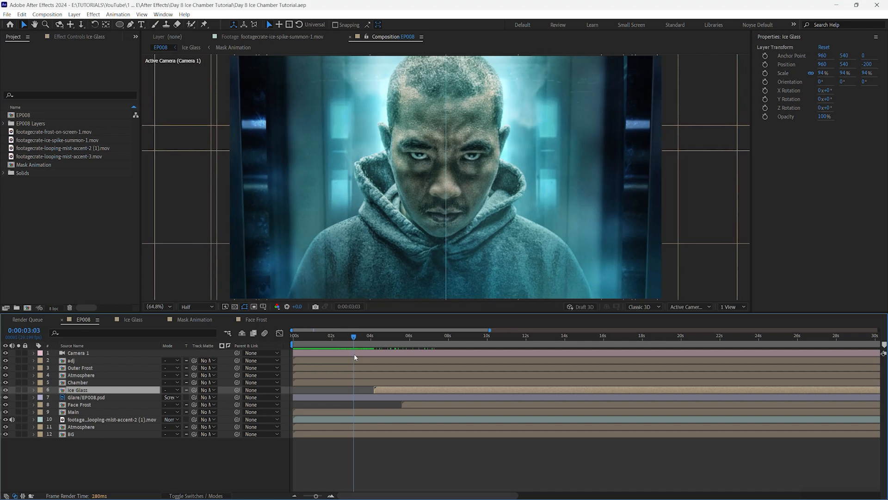
ctrl+click(419, 411)
click(420, 405)
ctrl+click(422, 391)
drag(391, 393, 376, 394)
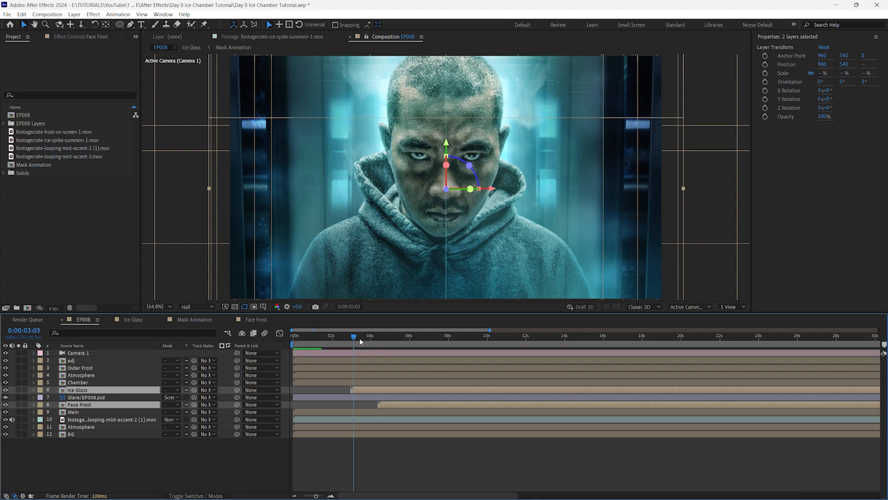
Shift Ice Glass and Face Frost further earlier, starting at about 0.5 and 2 seconds, and review the frost timing.
drag(285, 348, 447, 352)
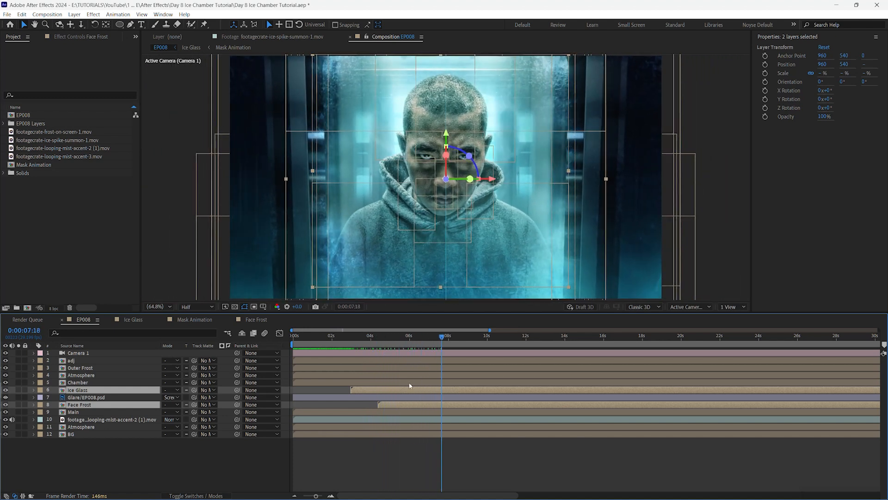
drag(396, 393, 369, 393)
drag(304, 339, 348, 346)
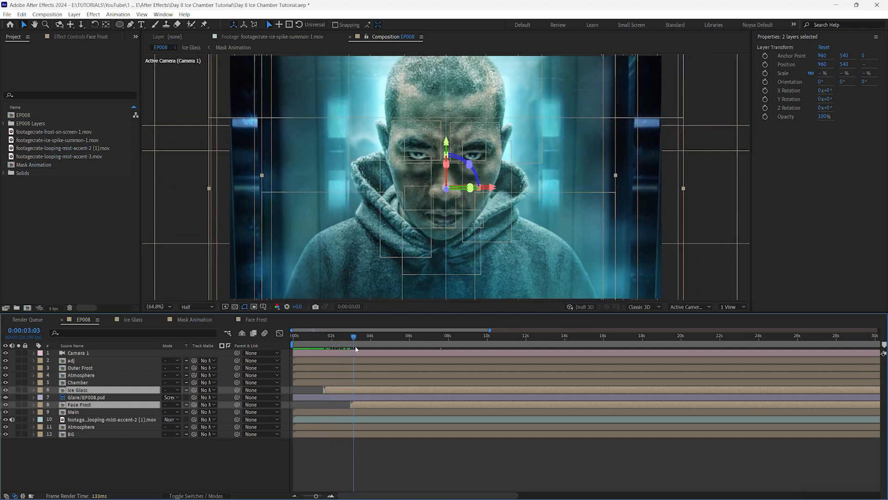
drag(369, 350, 447, 340)
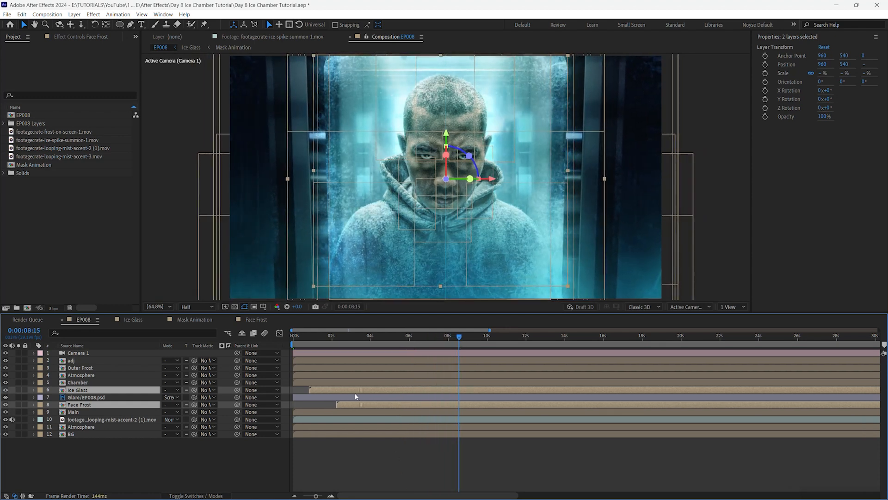
click(374, 469)
click(293, 336)
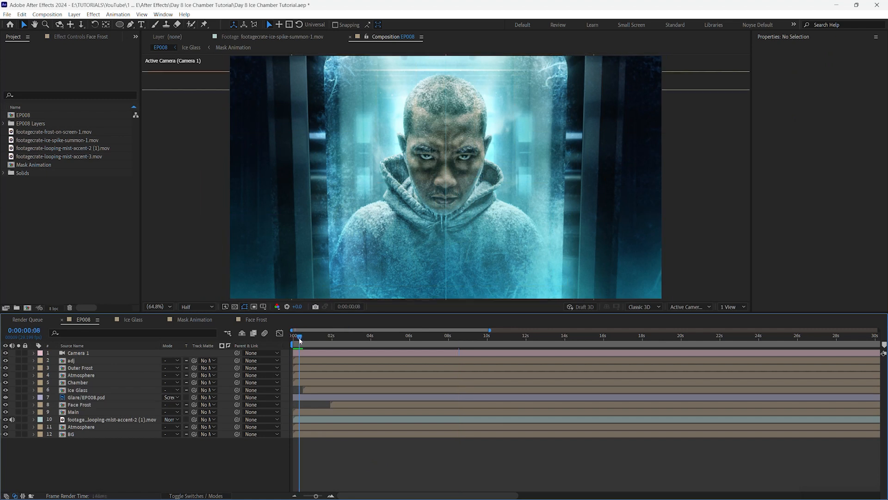
drag(302, 338, 510, 340)
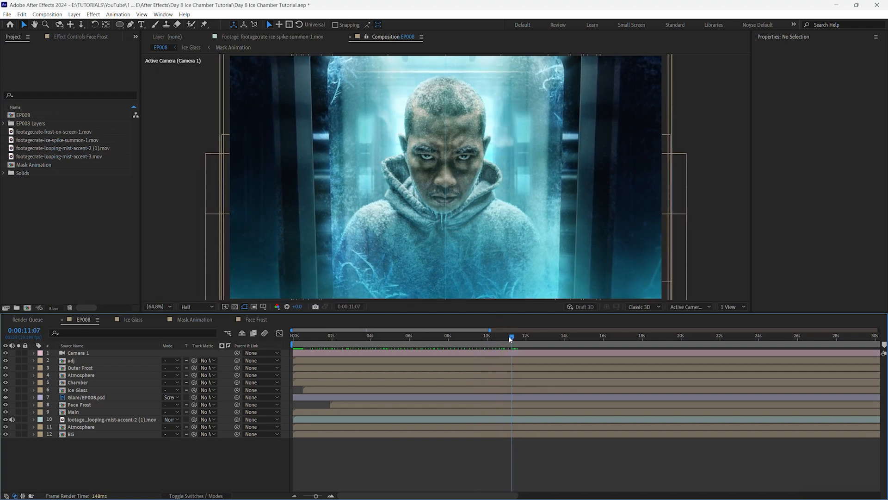
Reveal the Camera 1 keyframes, check the camera move around 10 seconds, and save the project.
click(119, 353)
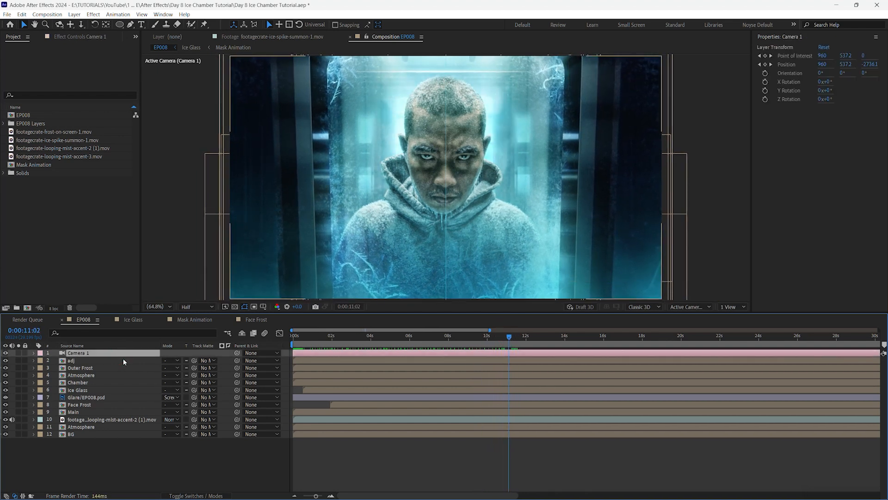
key(u)
drag(511, 337, 483, 351)
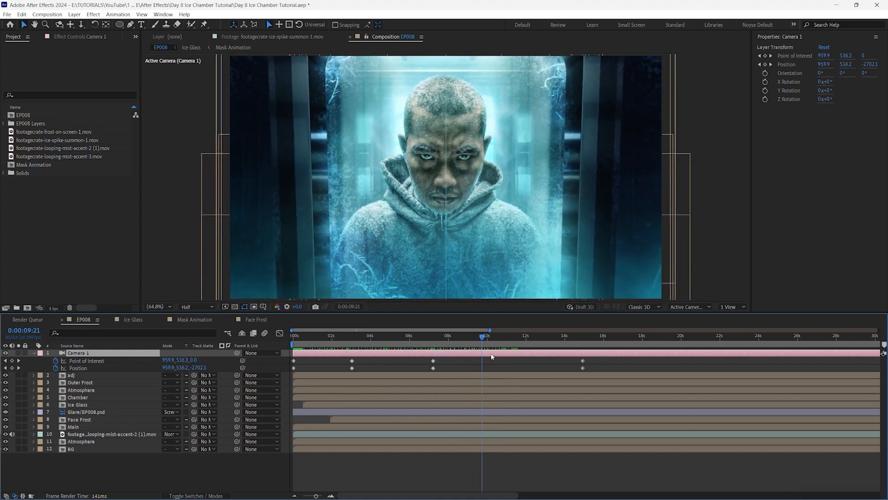
key(ctrl+s)
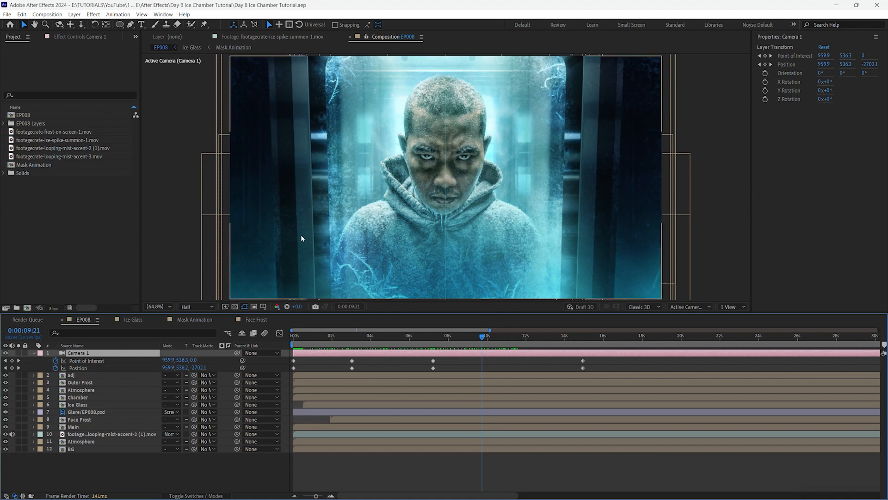
Duplicate the looping-mist-accent-2 layer and move the copy to the frame's upper left, at about X -5.3, Y 101.5.
click(110, 435)
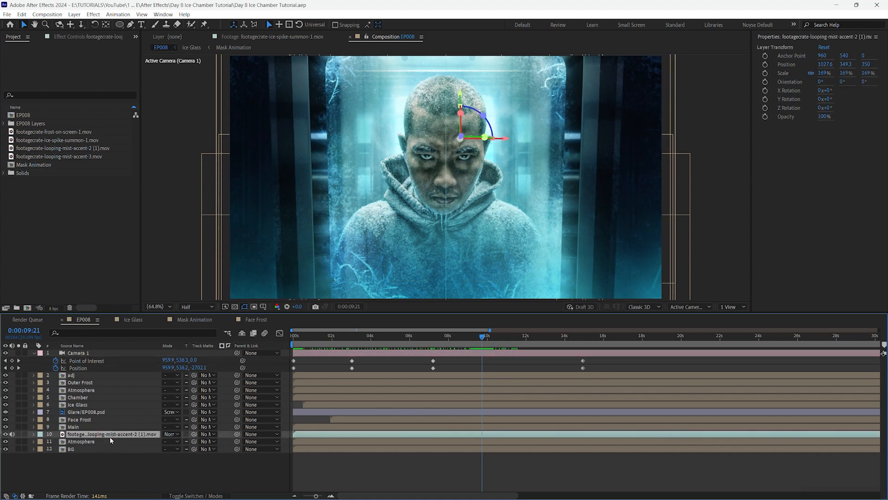
key(ctrl+d)
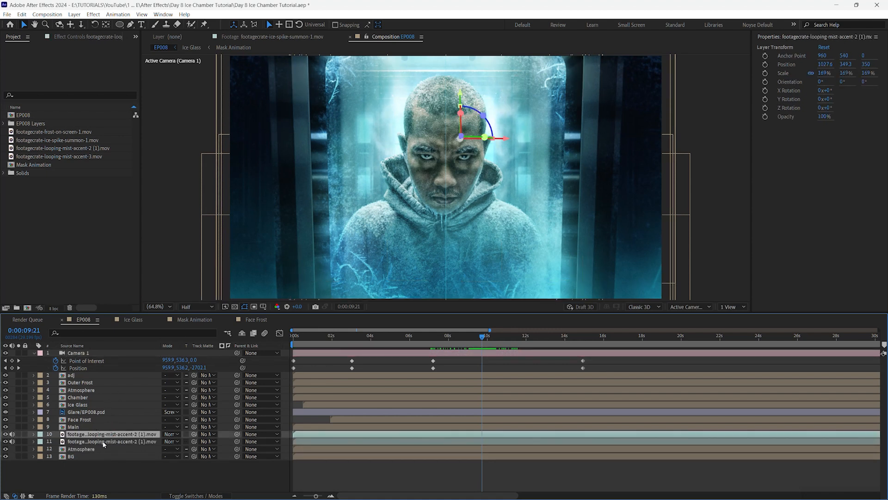
drag(433, 128, 220, 106)
drag(321, 198, 327, 175)
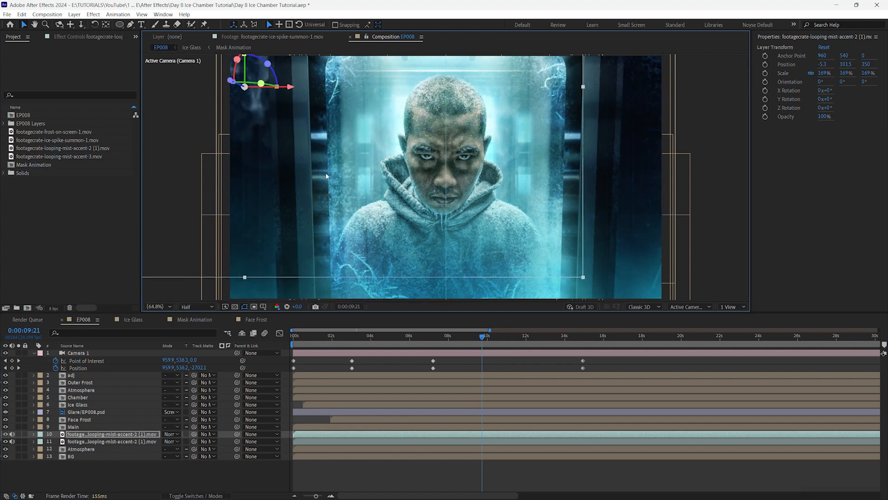
Duplicate the mist layer again, move the copy to the chamber's right side at about X 2133.7, Y 136.4, and return to the first frame.
key(ctrl+d)
drag(258, 120, 592, 121)
mouse_move(698, 118)
mouse_down()
mouse_move(703, 130)
mouse_move(693, 130)
mouse_up()
drag(482, 336, 257, 363)
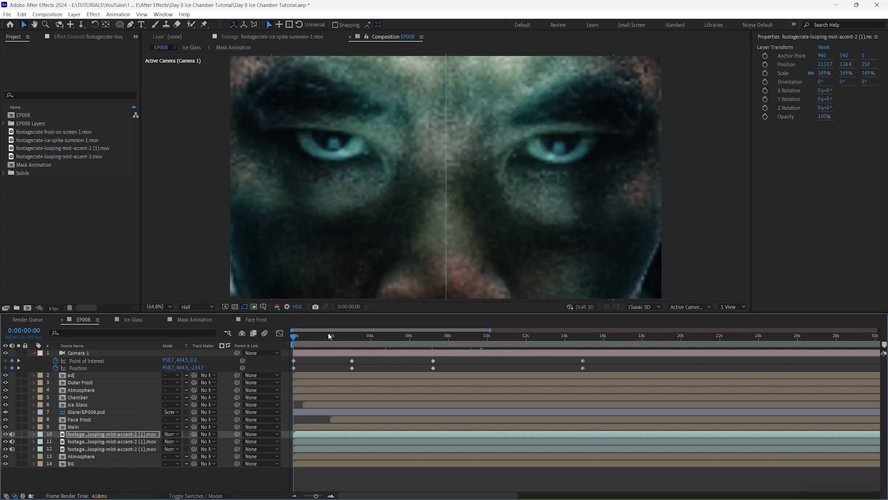
Delete the two extra looping-mist-accent-2 copies, keeping the original mist layer, check the frames around 10 seconds, and save the project.
drag(362, 337, 469, 334)
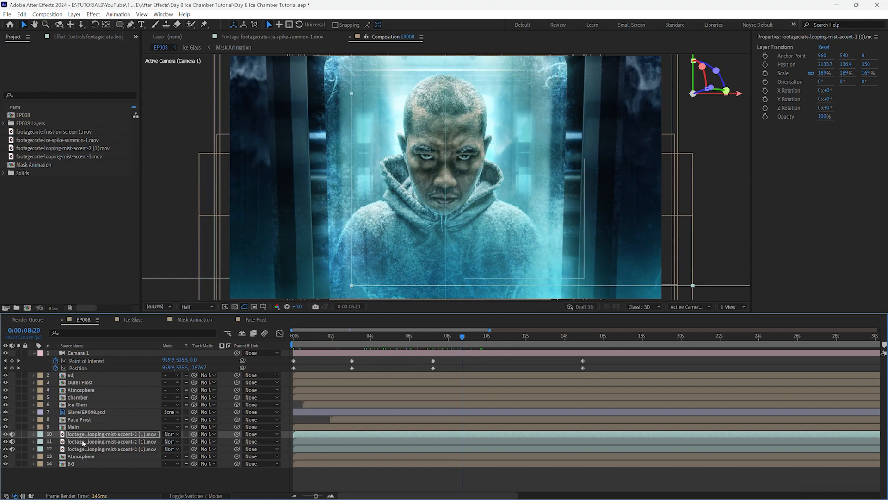
shift+click(83, 442)
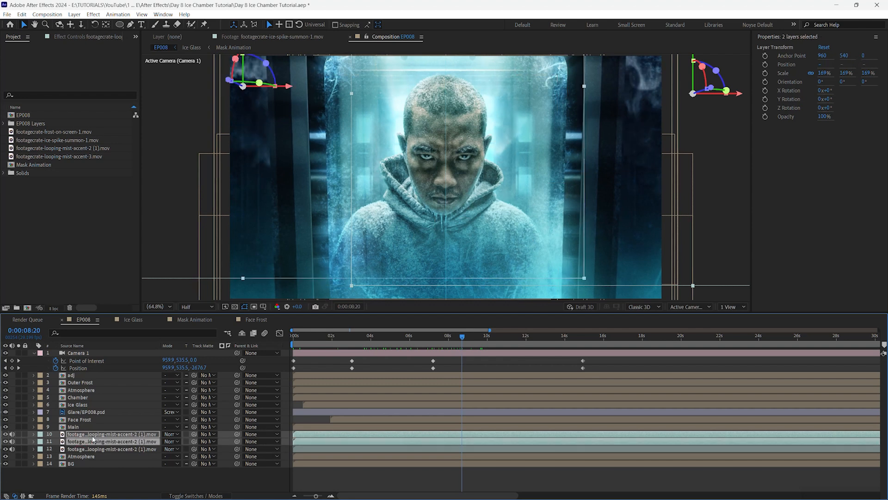
key(Delete)
key(ctrl+s)
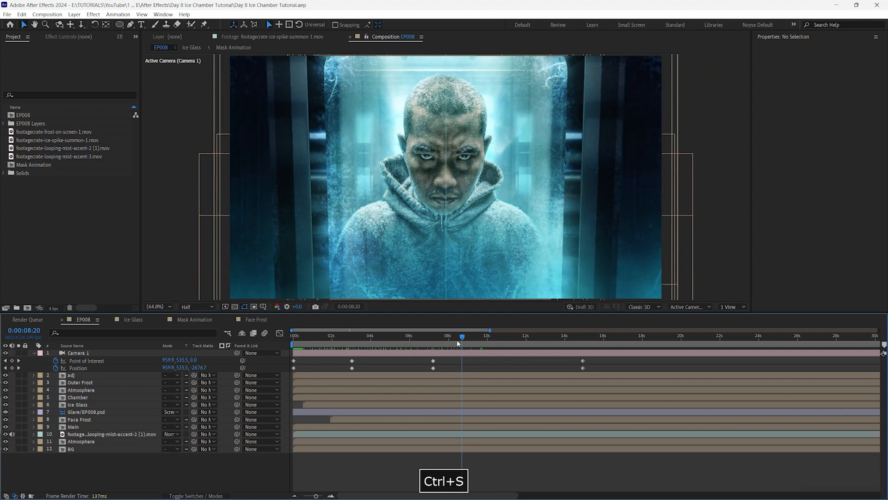
drag(467, 336, 498, 343)
key(ctrl+s)
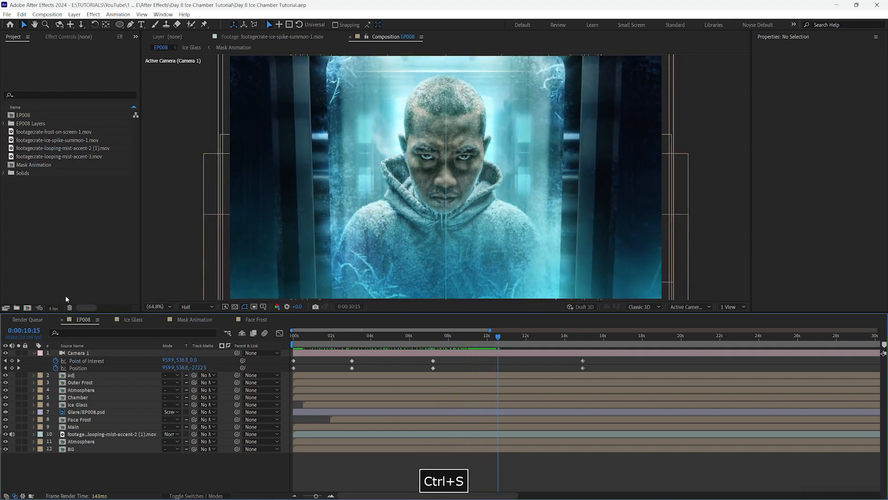
Add footagecrate-ice-spike-summon-1.mov to the EP008 composition, between the upper Atmosphere layer and Chamber.
click(69, 141)
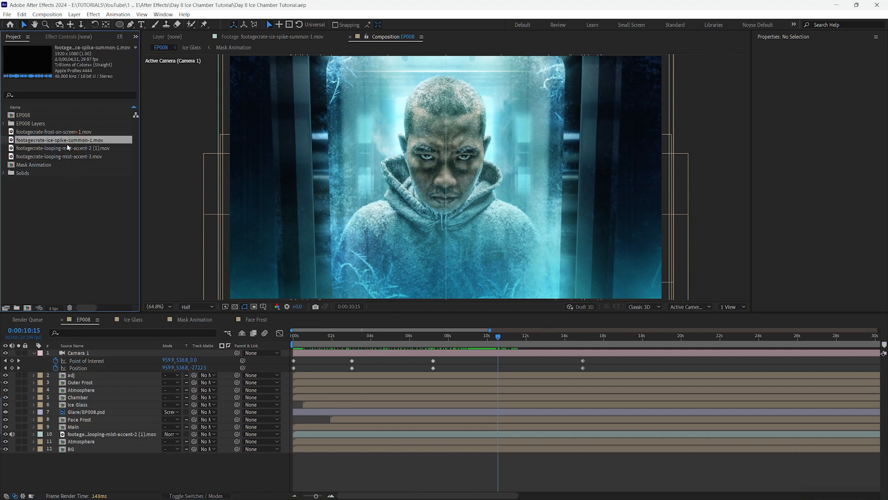
drag(73, 164, 164, 472)
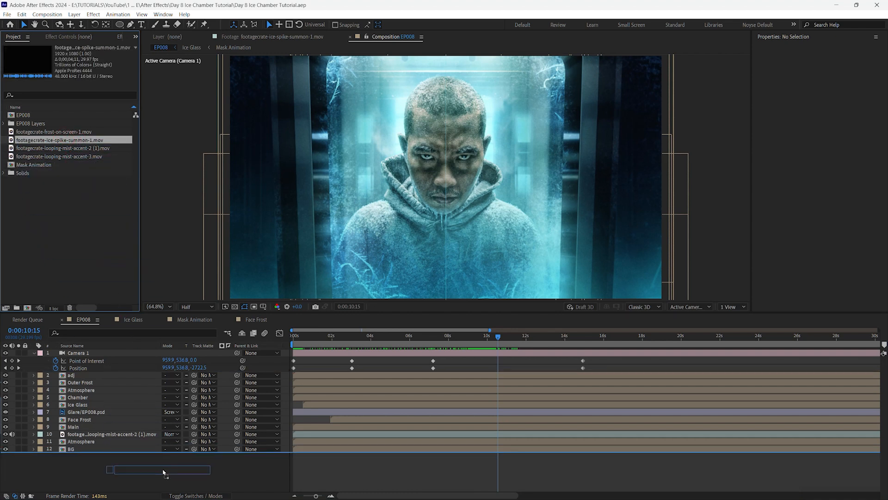
drag(158, 455, 132, 399)
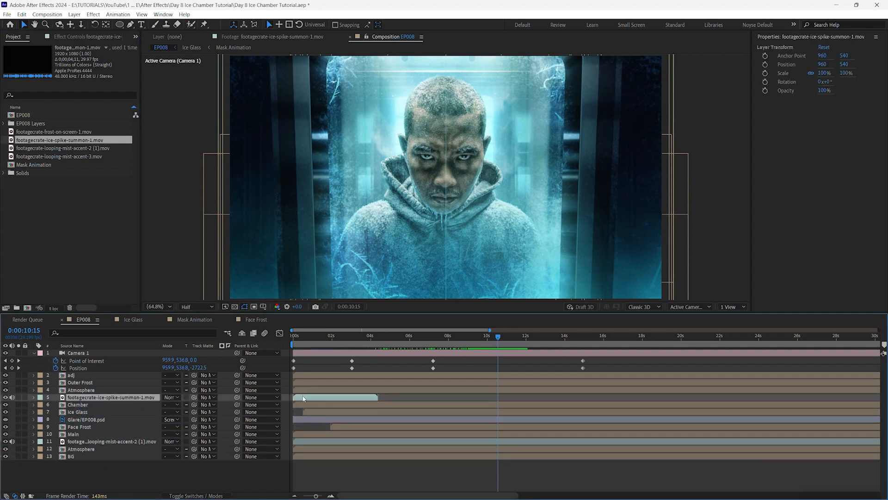
Shift the ice spike clip in time to start at about 9 seconds and preview the spikes near 0:00:10:01.
drag(382, 396, 507, 394)
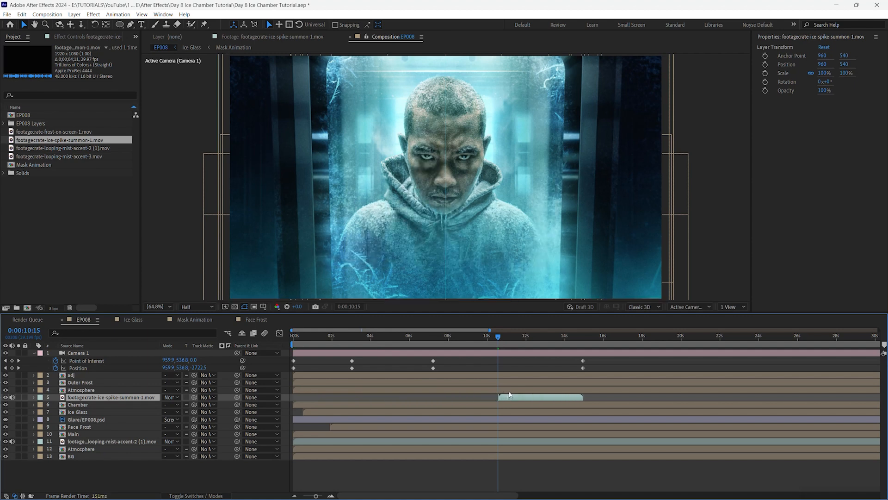
drag(503, 343, 527, 337)
drag(528, 397, 497, 400)
drag(527, 341, 489, 337)
key(Page_Down)
key(Page_Down)
key(Page_Down)
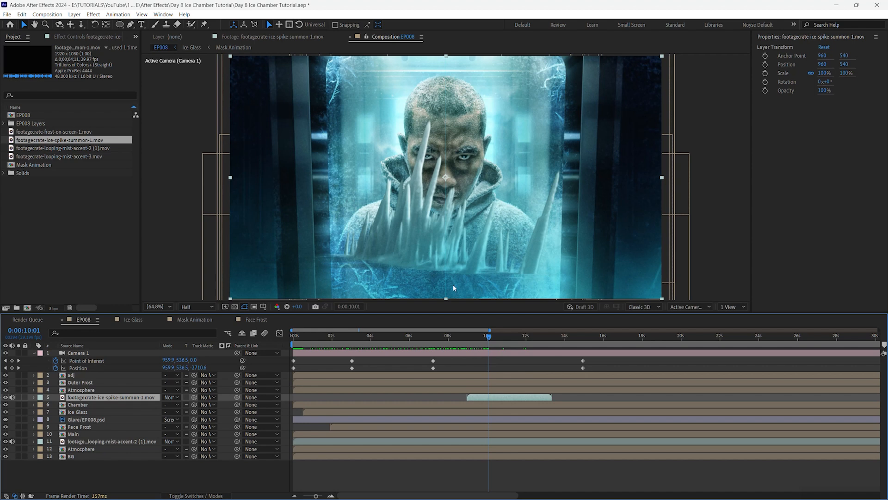
Move the ice spikes to the frame's lower right corner, at about X 1844.1, Y 780.7, and make the layer 3D.
drag(413, 229, 626, 279)
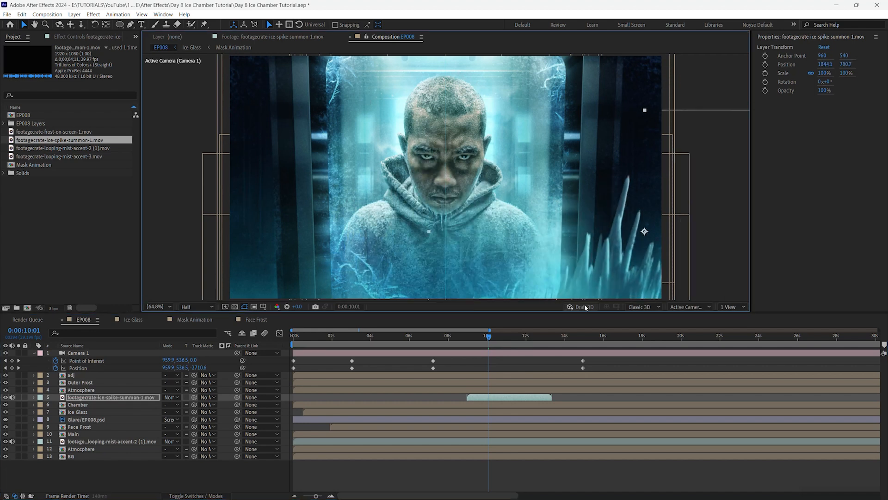
click(215, 495)
click(210, 397)
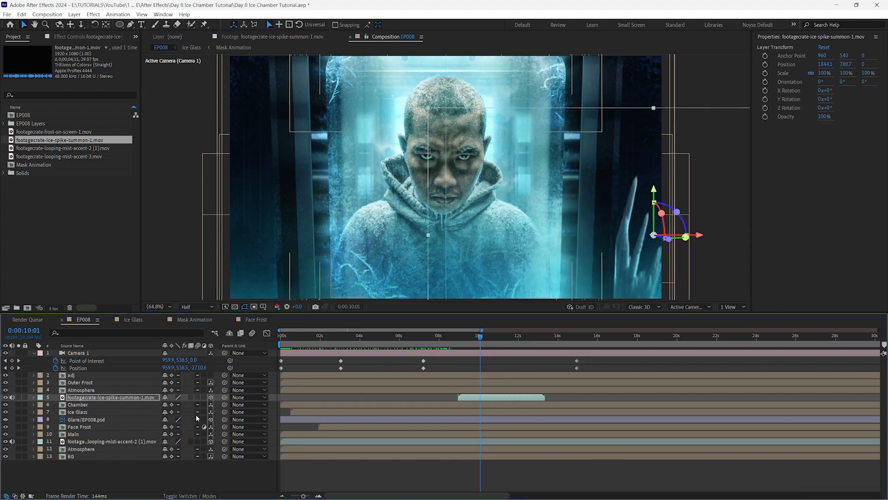
Reveal the positions of Atmosphere, the ice spikes and Chamber, and set the spikes' Z position to -200 to match their depth.
click(132, 390)
shift+click(132, 397)
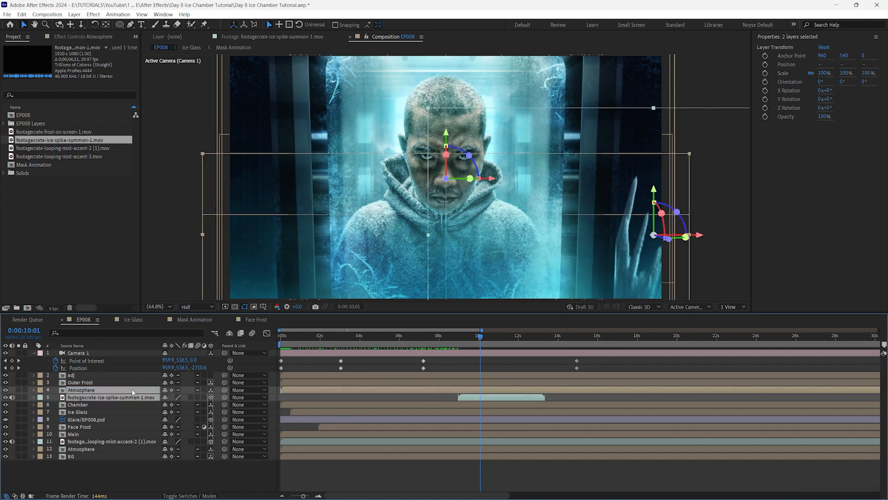
key(p)
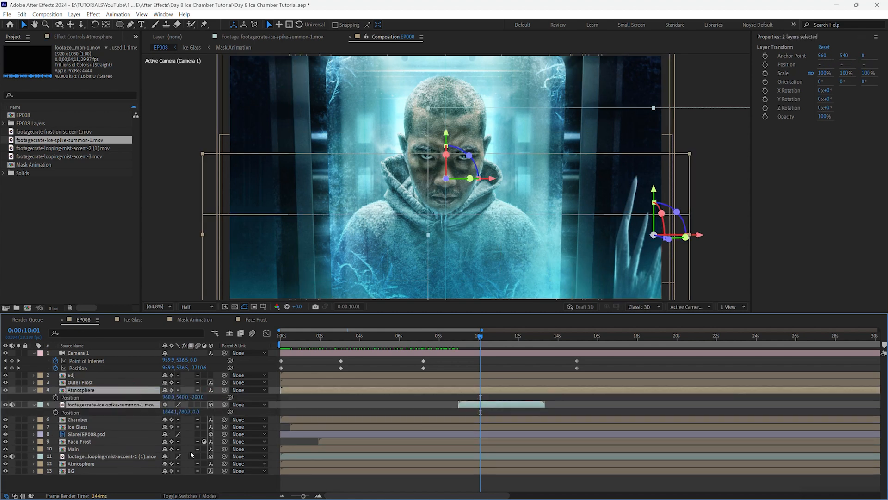
click(161, 419)
key(p)
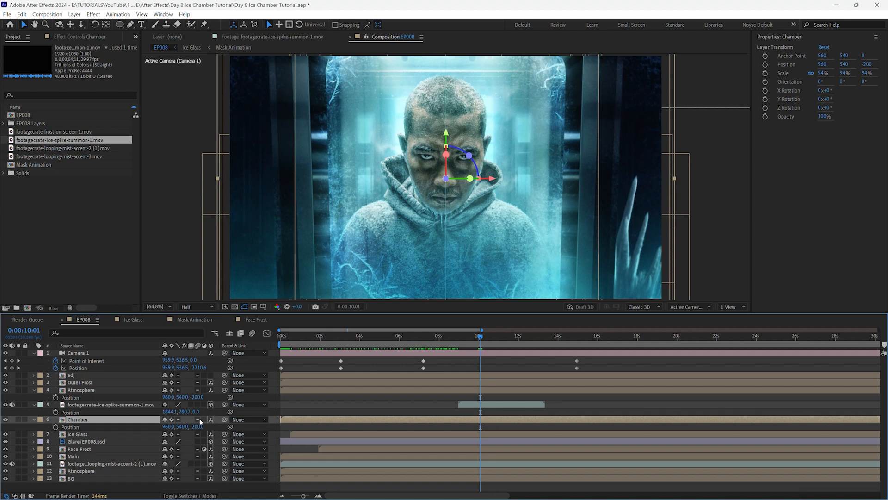
click(154, 411)
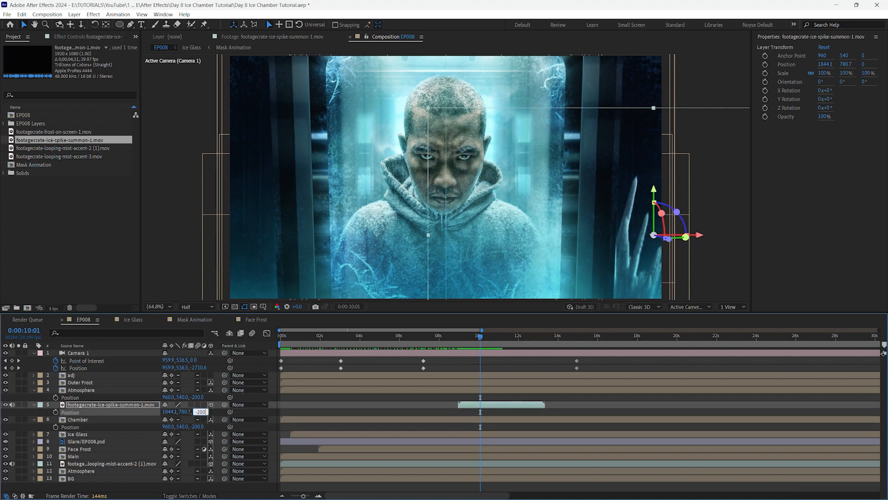
key(Return)
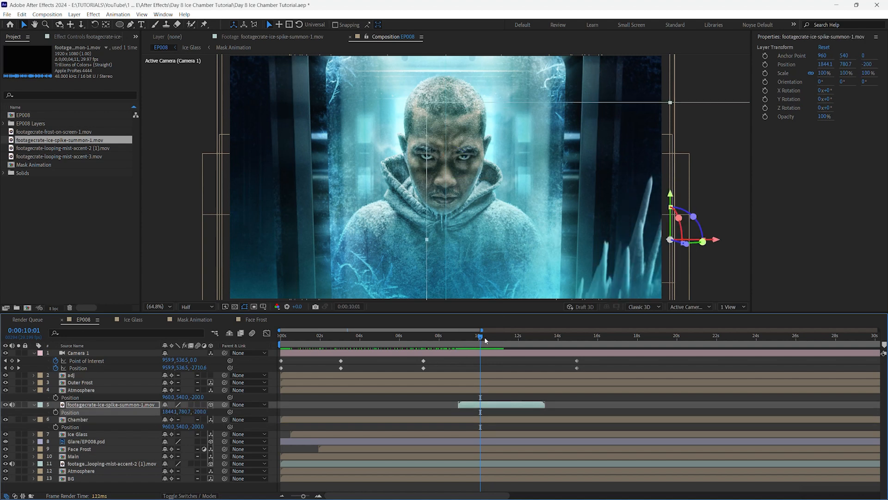
Move Camera 1's last Point of Interest and Position keyframes to the ice spike clip's final frame, 0:00:13:09.
drag(485, 340, 547, 341)
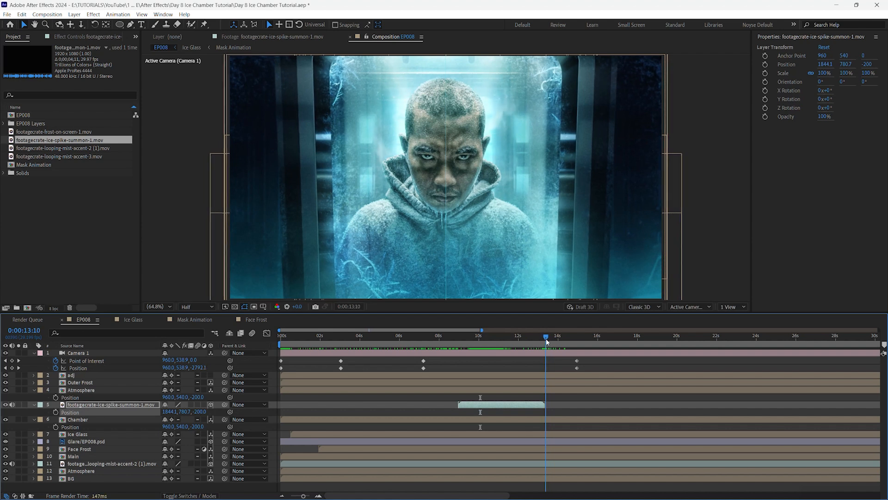
key(Page_Up)
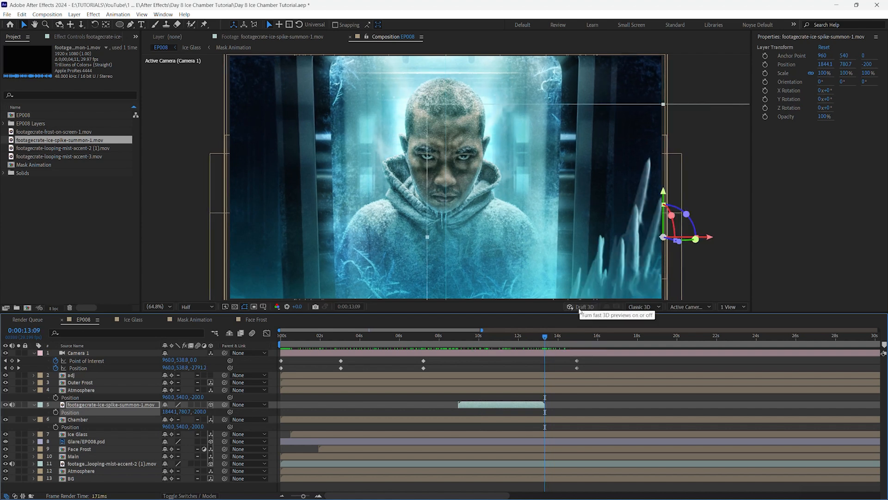
drag(569, 357, 546, 372)
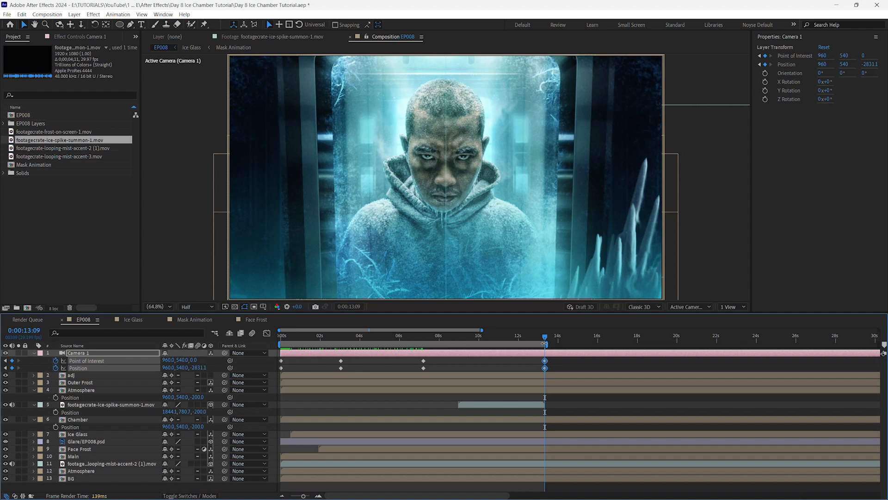
Trim the EP008 composition to the work area ending at 0:00:13:09, select the ice spike layer near 11 seconds, and save the project.
right_click(496, 343)
click(536, 368)
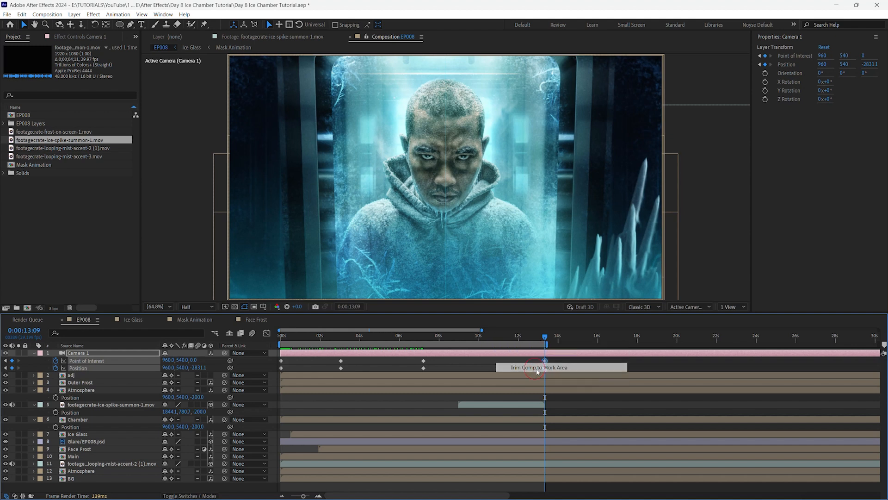
mouse_move(868, 340)
mouse_down()
mouse_move(688, 357)
mouse_move(856, 326)
mouse_move(876, 336)
mouse_up()
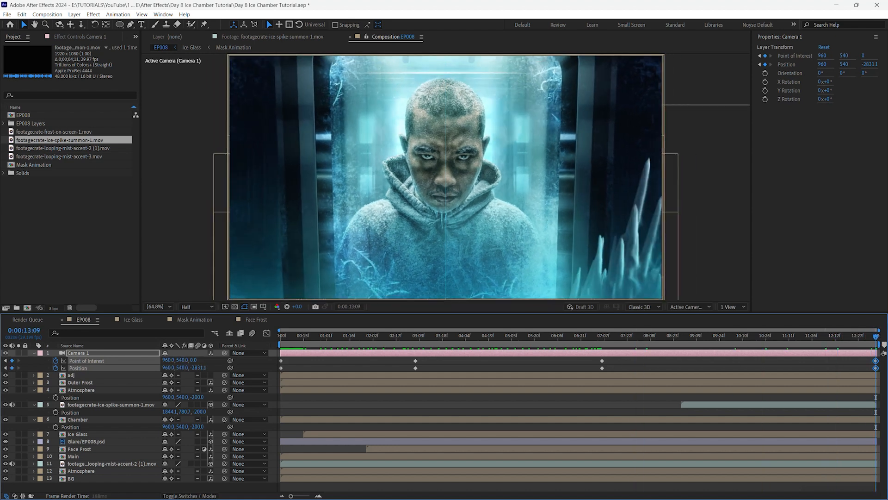
drag(846, 335, 774, 355)
click(742, 407)
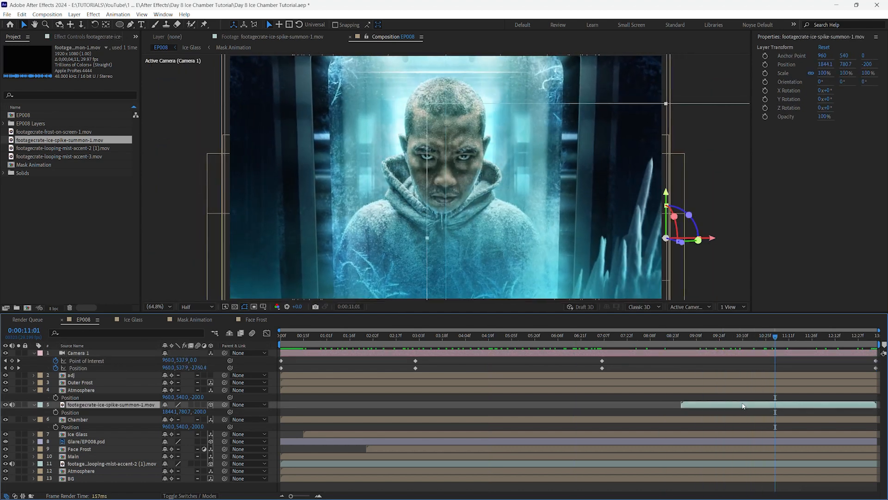
key(ctrl+s)
Apply the Levels effect to the ice spike layer and darken it with a gamma of 0.67.
click(135, 37)
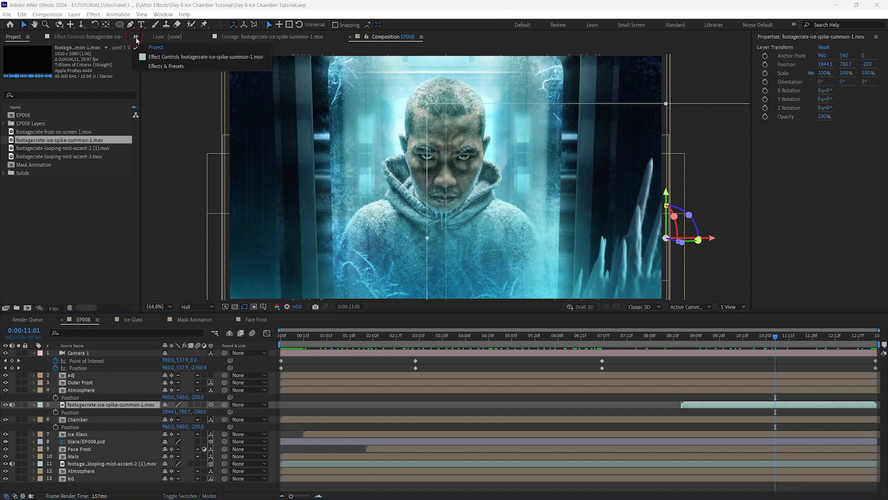
click(162, 67)
click(79, 48)
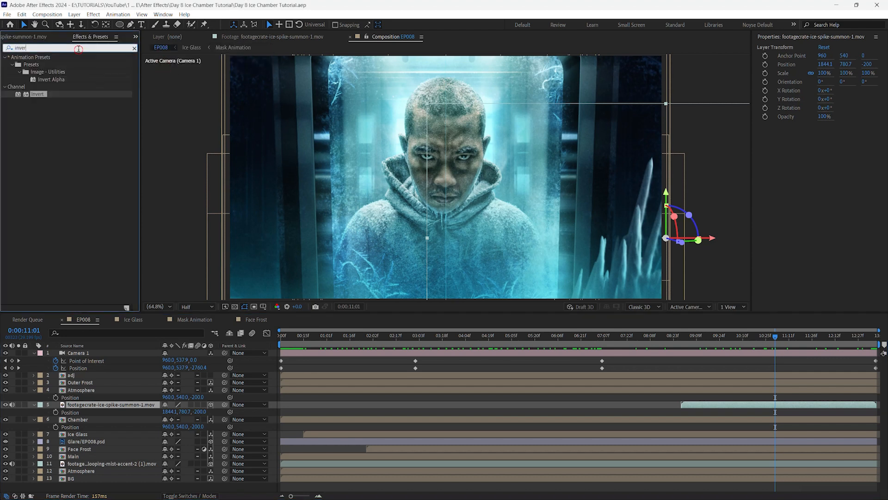
key(BackSpace)
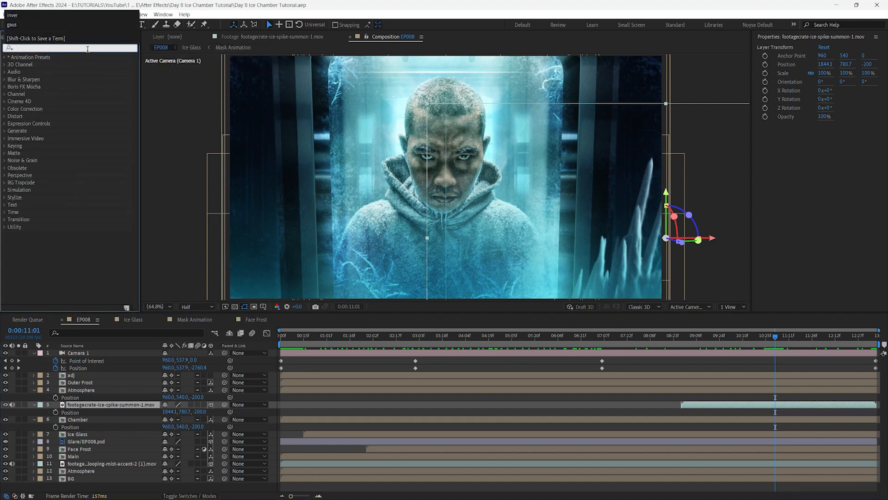
text(leve)
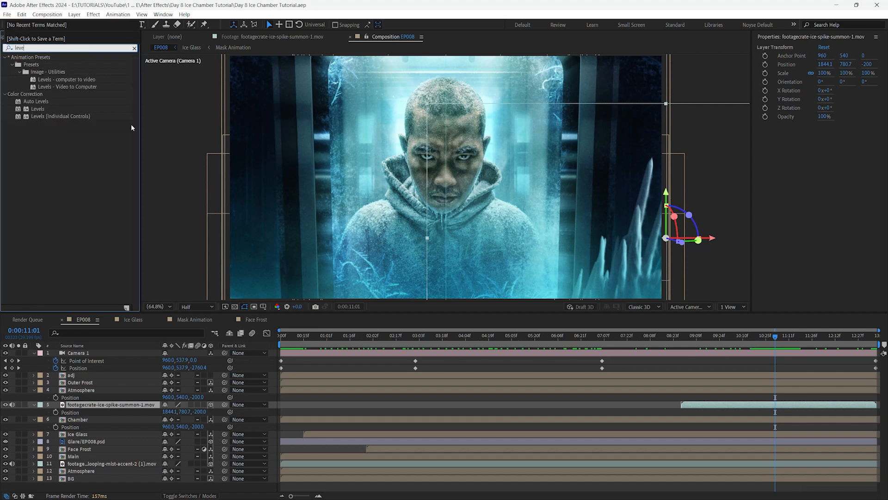
click(52, 110)
drag(273, 225, 712, 406)
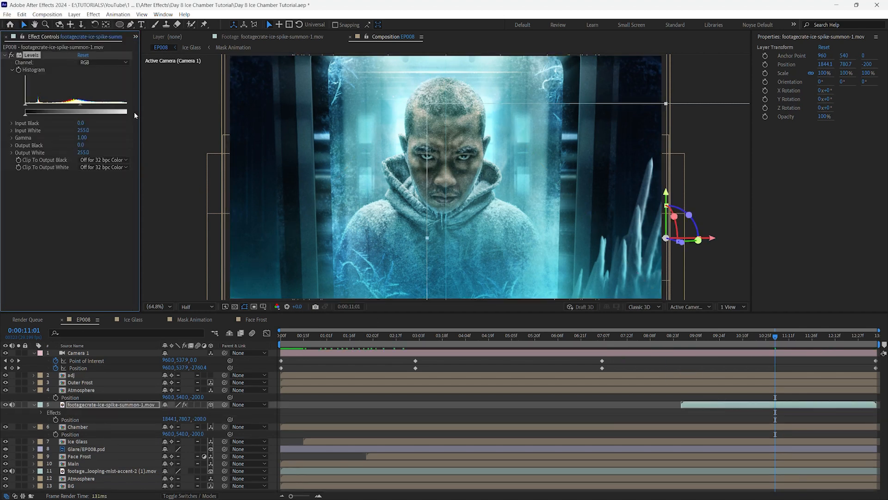
drag(140, 113, 166, 112)
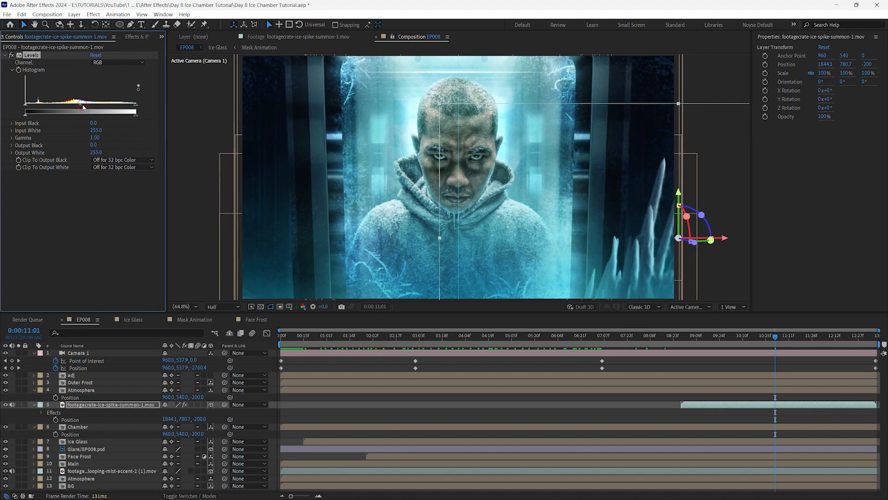
drag(83, 108, 95, 108)
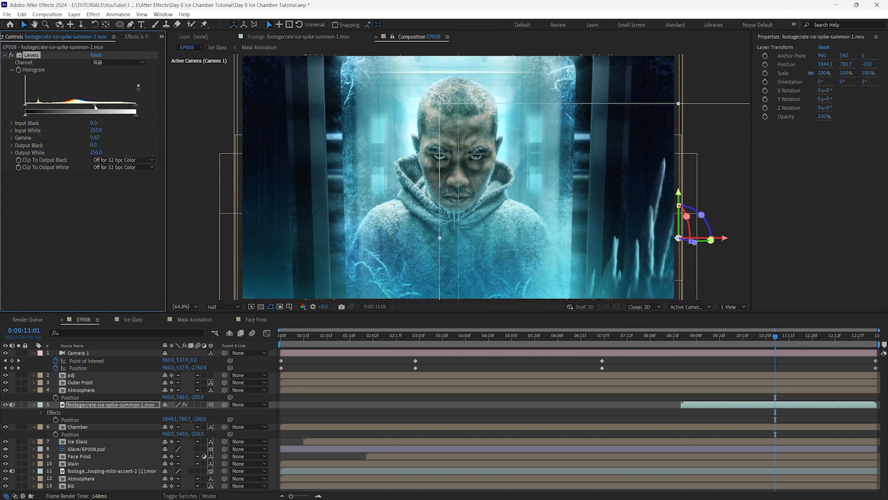
Duplicate the ice spike layer and flip the copy horizontally with an X scale of -100% and Y scale of 100%.
click(703, 405)
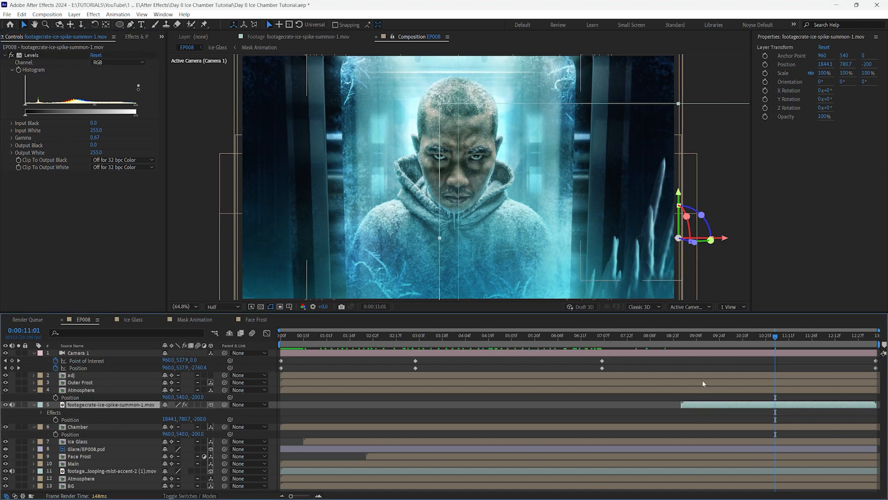
key(F9)
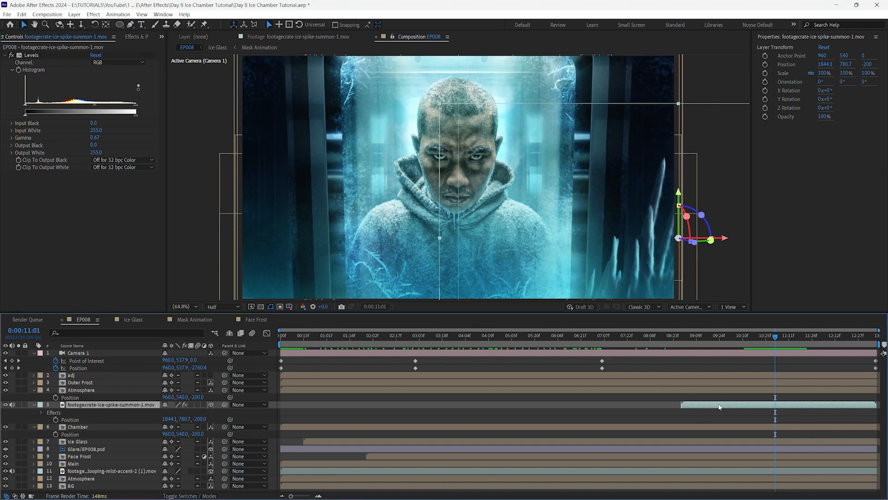
key(ctrl+d)
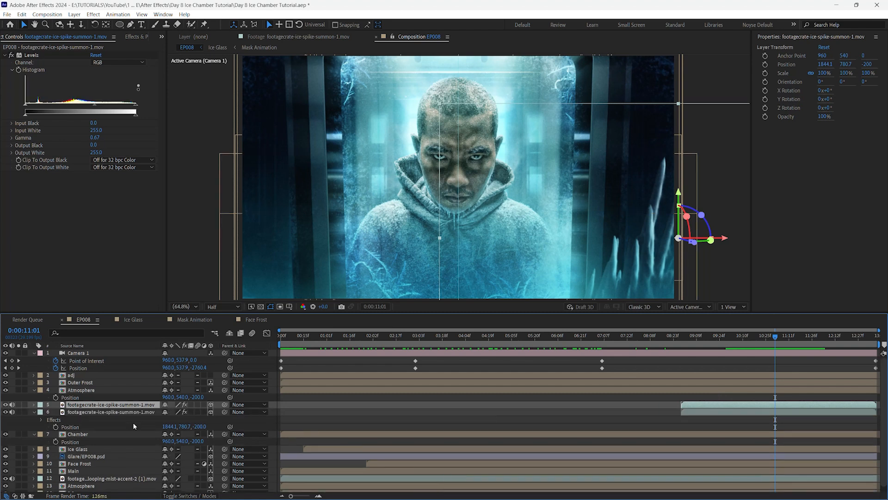
key(s)
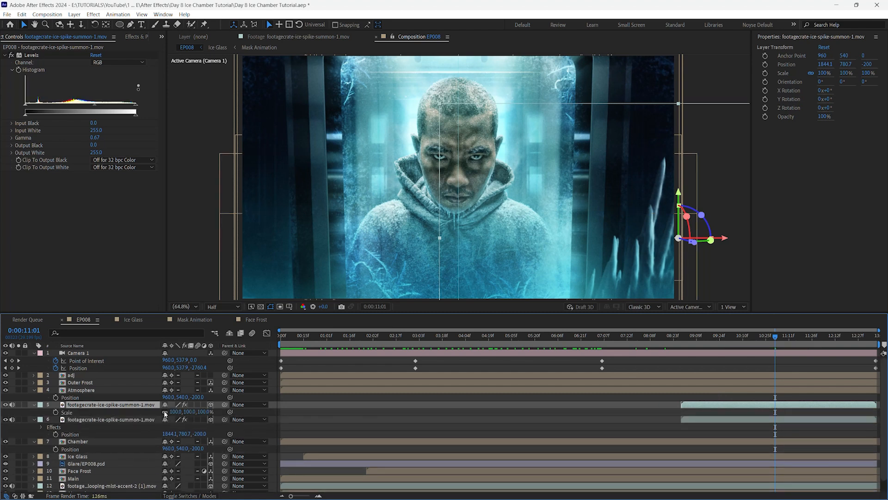
click(180, 411)
text(-1)
key(Return)
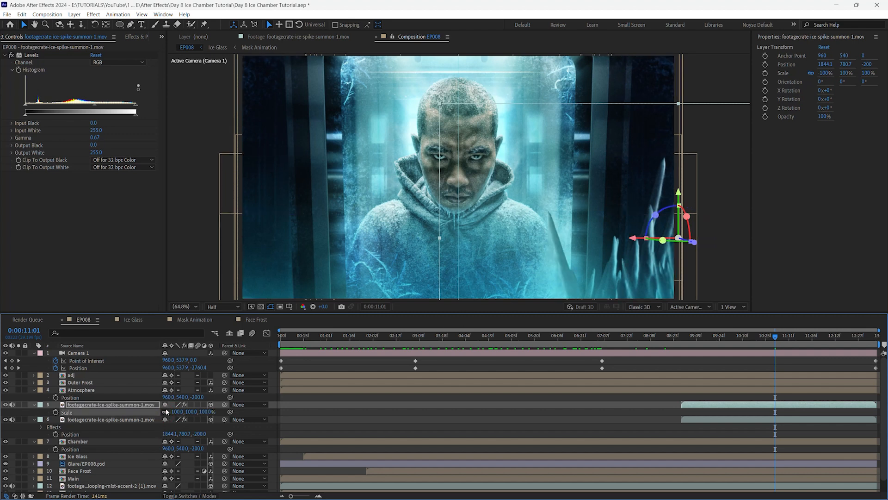
Move the flipped ice spikes to the frame's lower left, at about X 168.3, Y 801.6, and preview them at 0:00:09:24.
drag(537, 263, 148, 235)
drag(355, 263, 298, 255)
drag(776, 337, 720, 356)
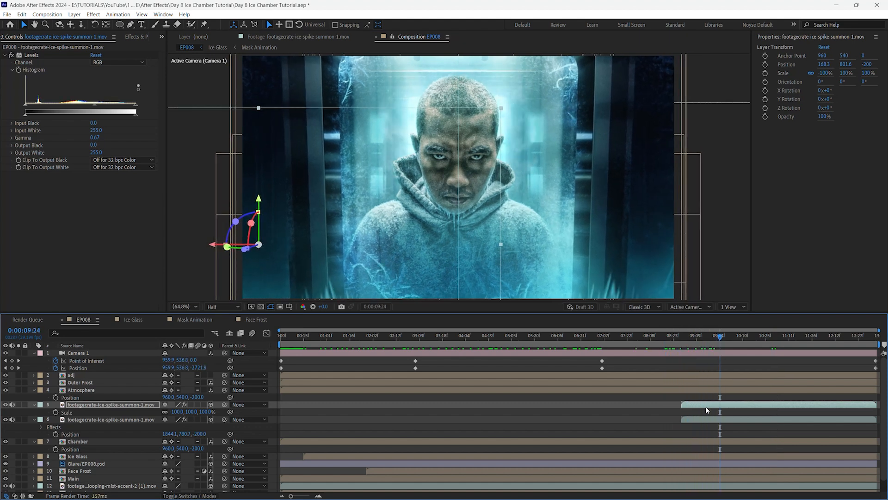
Offset the flipped ice spike layer to start a few frames after the original, preview the staggered rise, and save the project.
drag(707, 406, 713, 406)
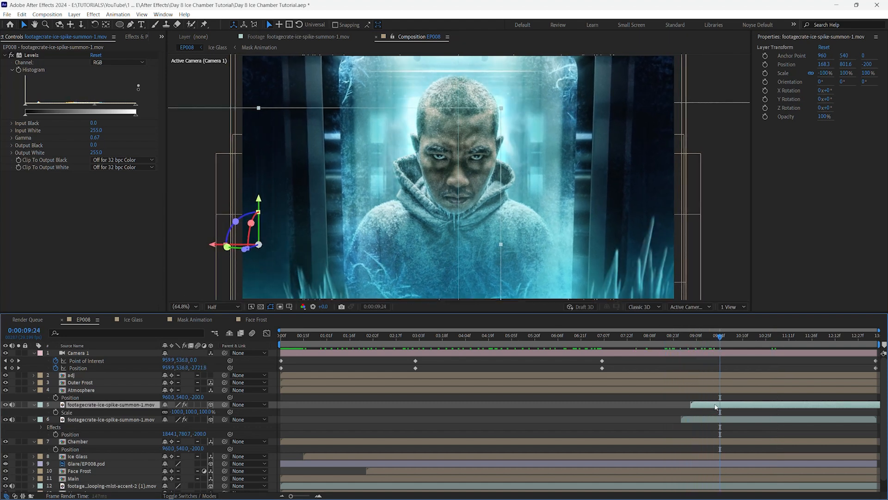
drag(719, 340, 690, 355)
key(space)
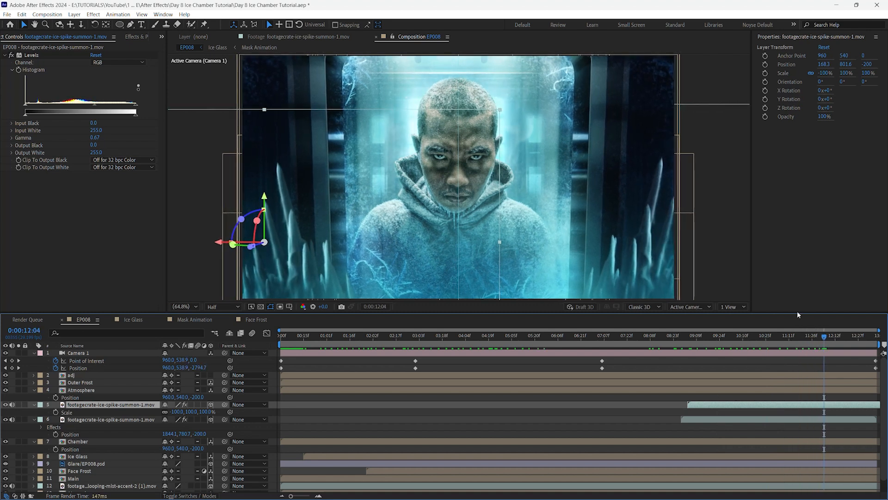
drag(831, 341, 695, 343)
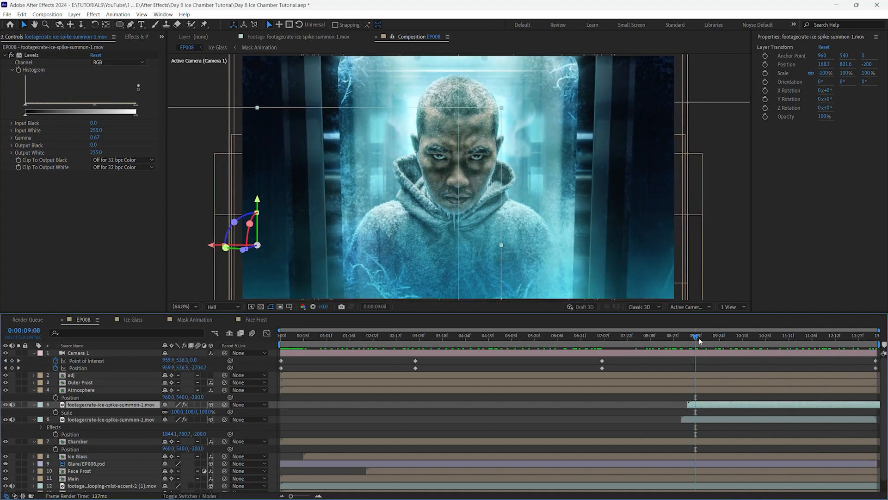
key(ctrl+s)
Collapse the expanded properties of all layers in the EP008 timeline and clear the layer selection.
click(33, 352)
click(35, 375)
click(35, 383)
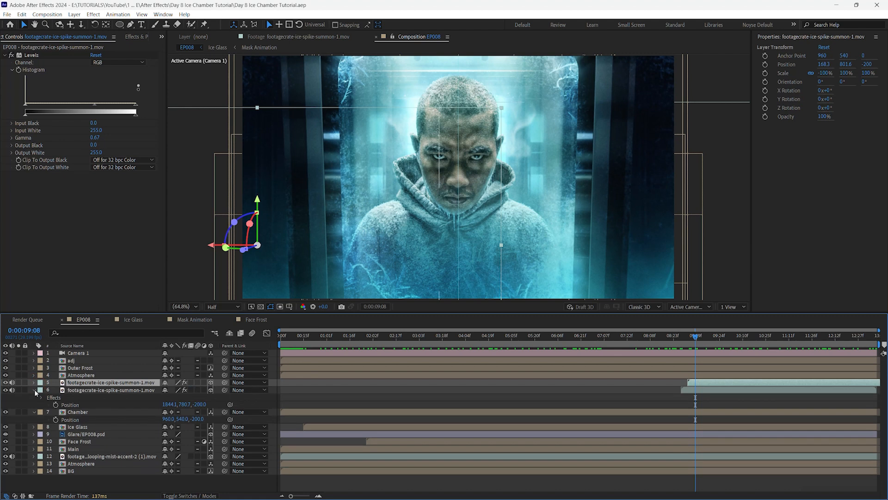
click(34, 390)
click(34, 397)
click(68, 468)
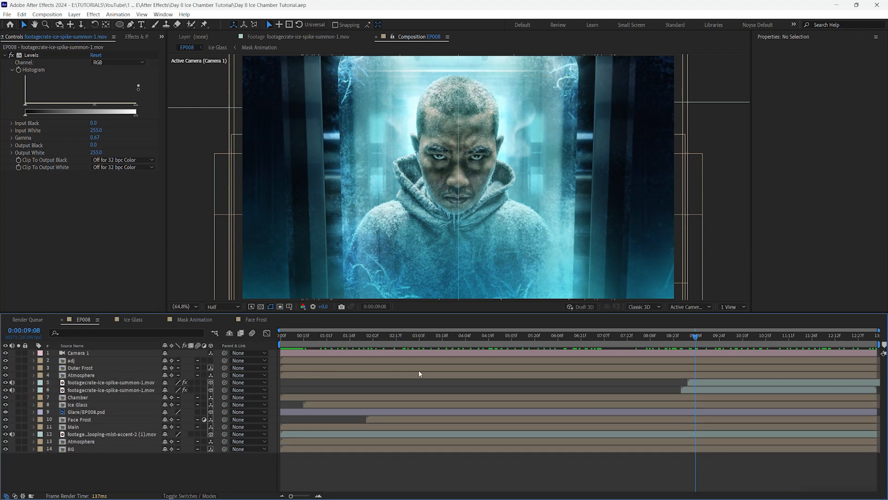
Add an adjustment layer to EP008 and trim its start to 0:00:09:27, where the ice spikes rise.
drag(702, 338, 726, 348)
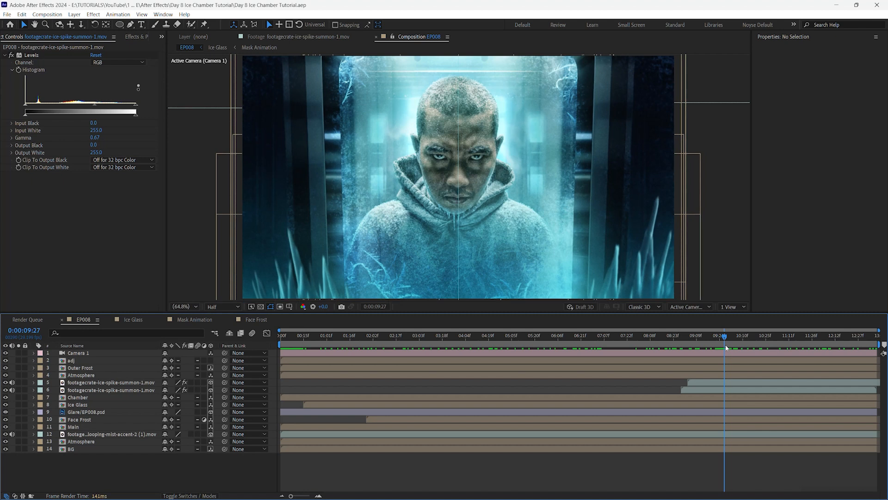
right_click(211, 474)
mouse_move(287, 372)
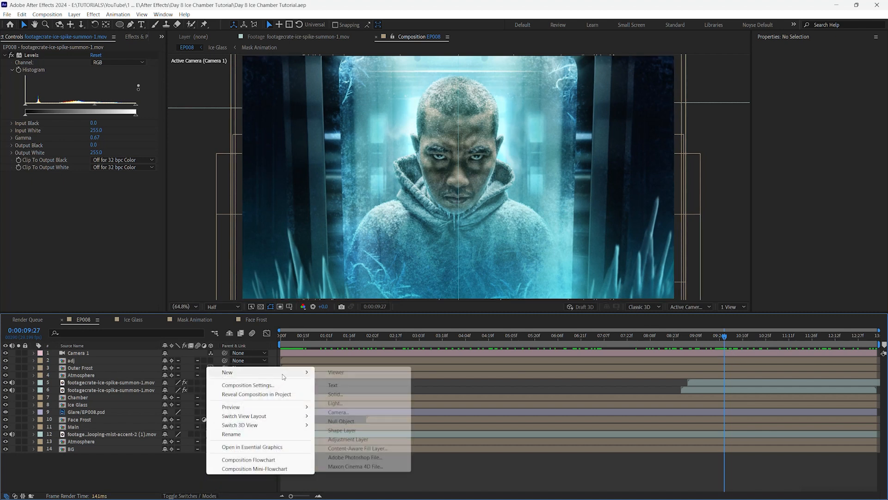
click(347, 439)
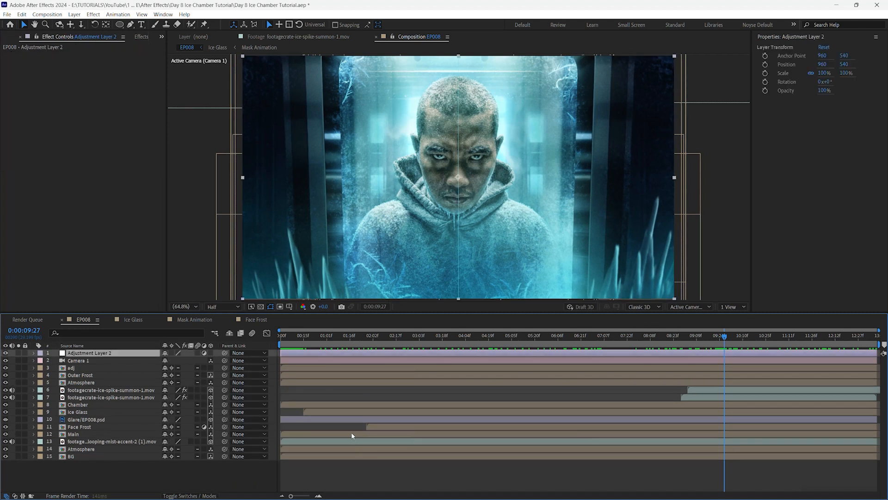
drag(281, 353, 720, 352)
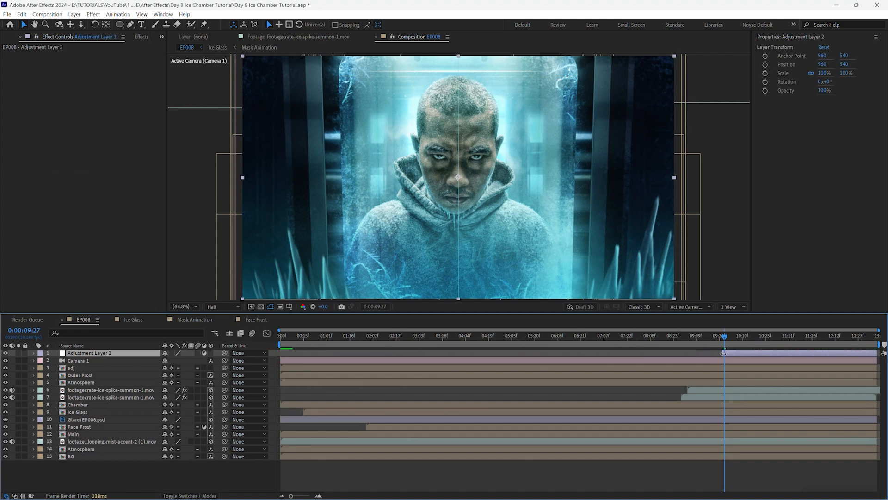
Trim the adjustment layer's end to 0:00:10:18 and save the project.
drag(726, 340, 766, 352)
drag(879, 354, 755, 362)
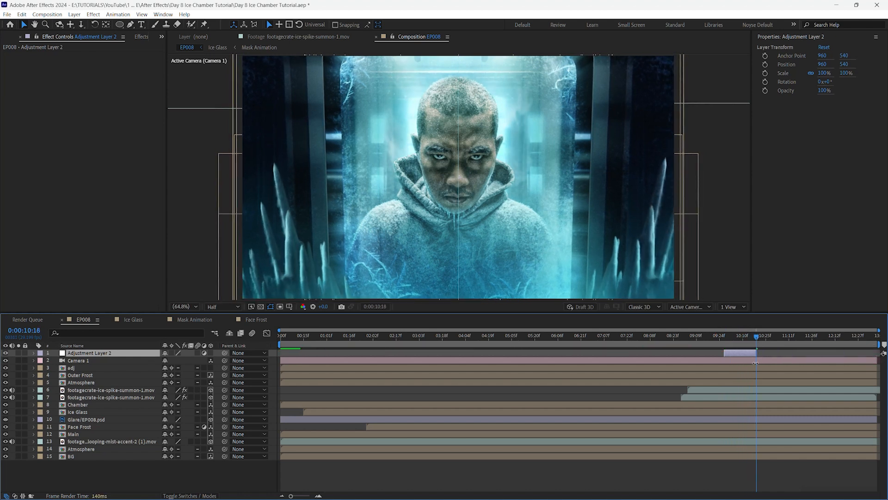
key(equal)
key(equal)
drag(758, 340, 678, 355)
key(ctrl+s)
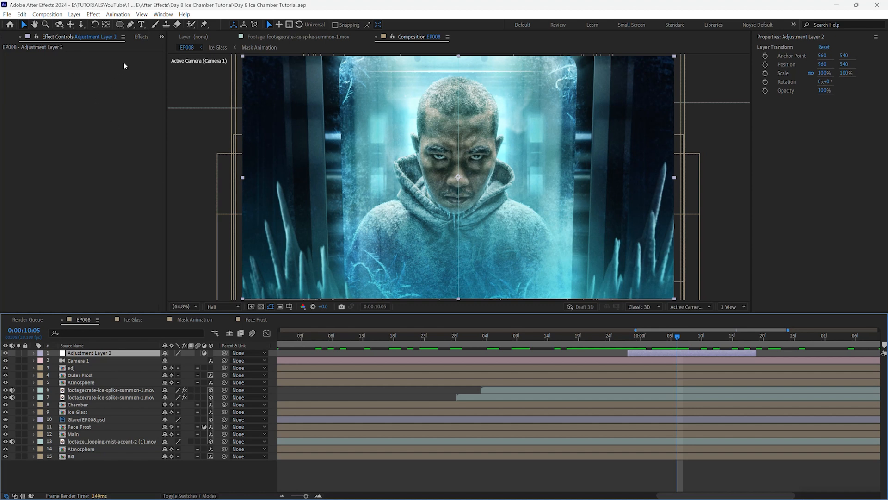
Try the expression wiggle(15,90) on the adjustment layer's Scale and preview it from 0:00:09:25.
click(142, 37)
click(114, 49)
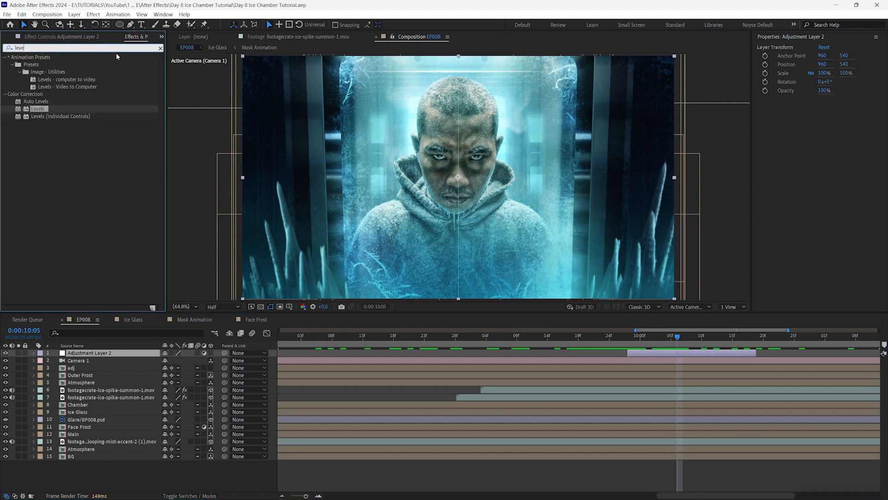
click(138, 481)
click(126, 353)
key(s)
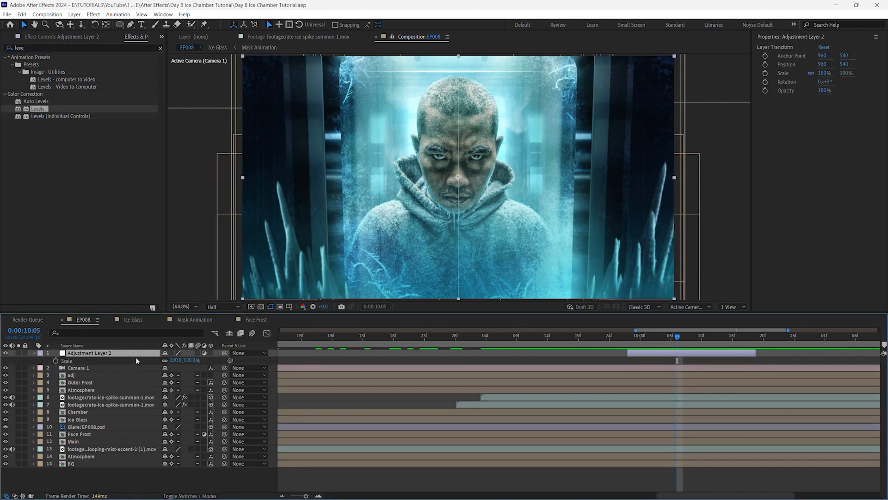
alt+click(56, 361)
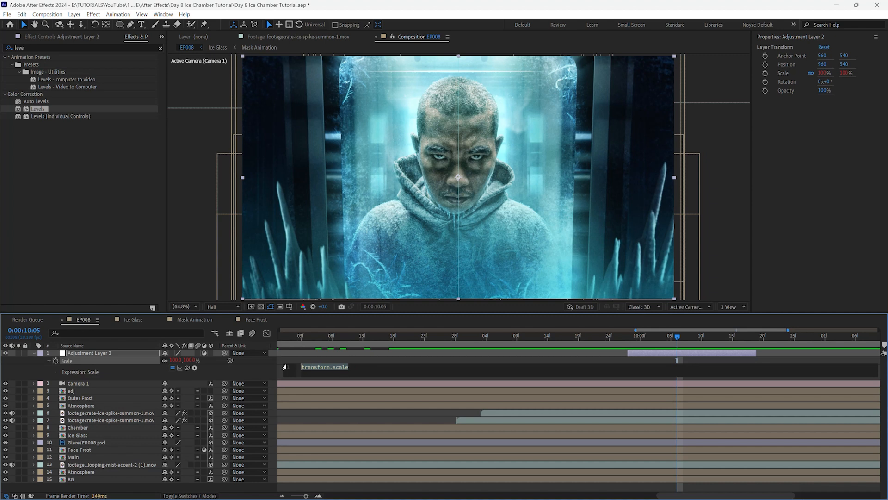
text(wigg)
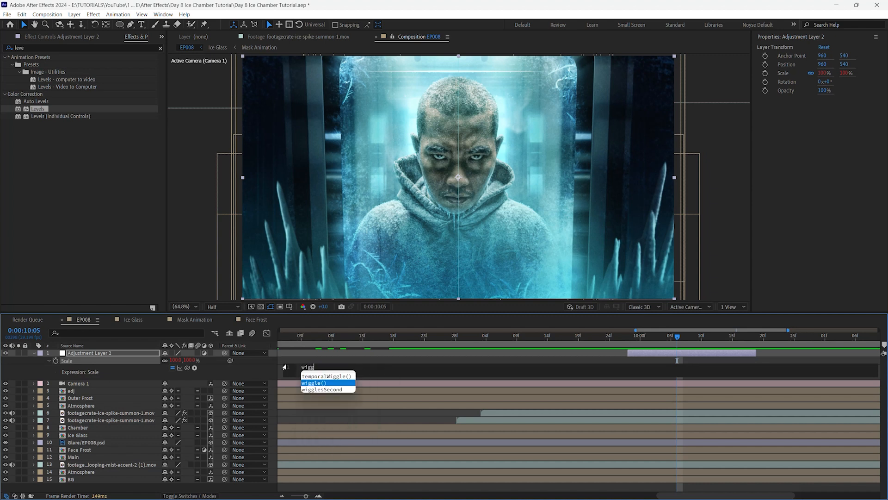
text(le)
key(Return)
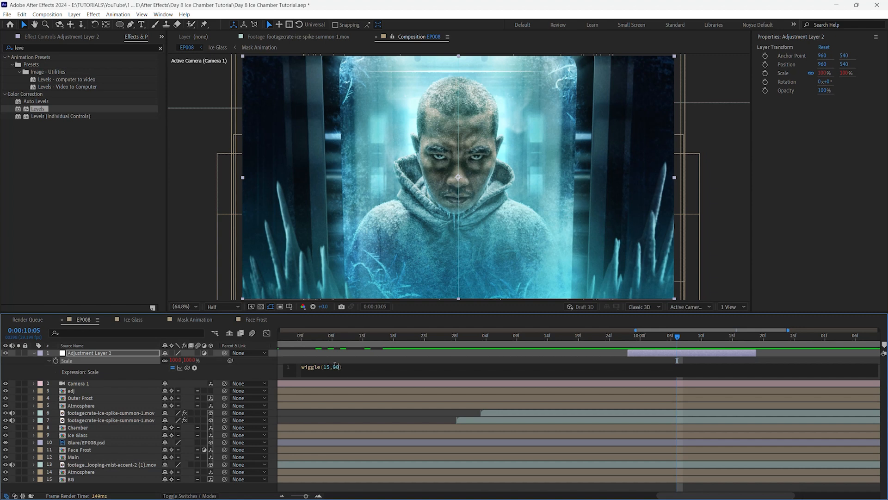
drag(653, 337, 615, 352)
key(space)
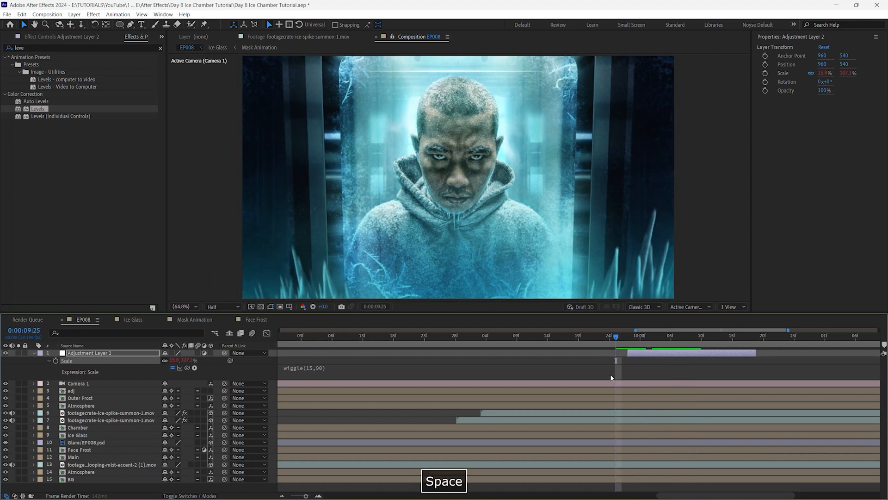
key(space)
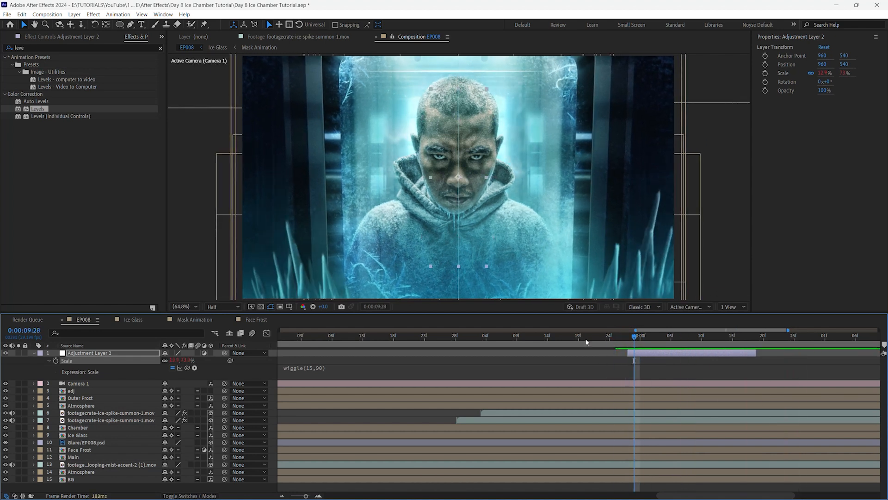
click(129, 353)
key(Delete)
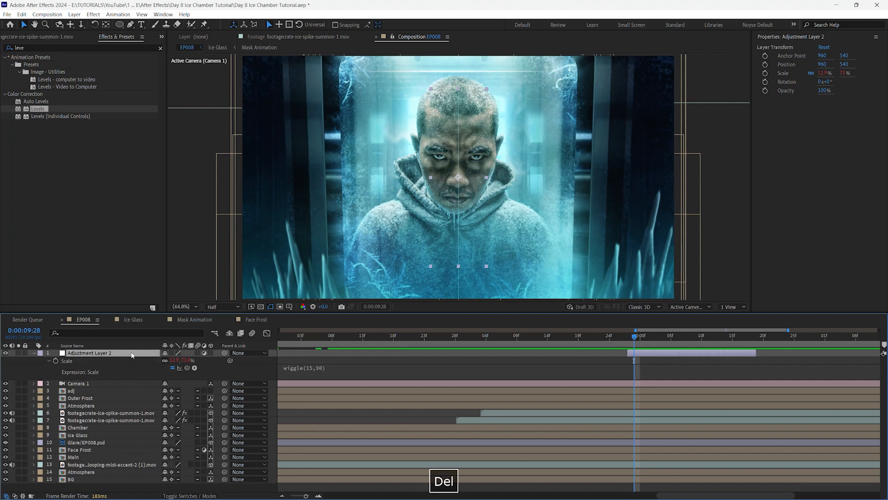
click(107, 353)
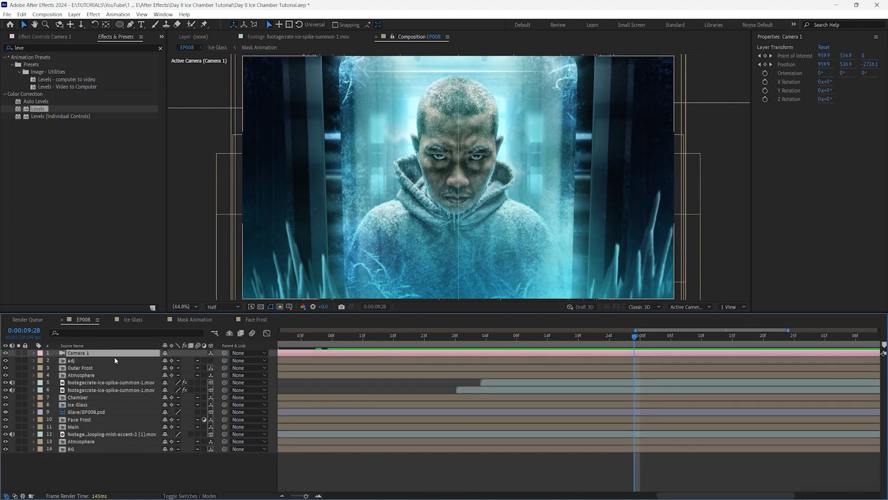
key(ctrl+d)
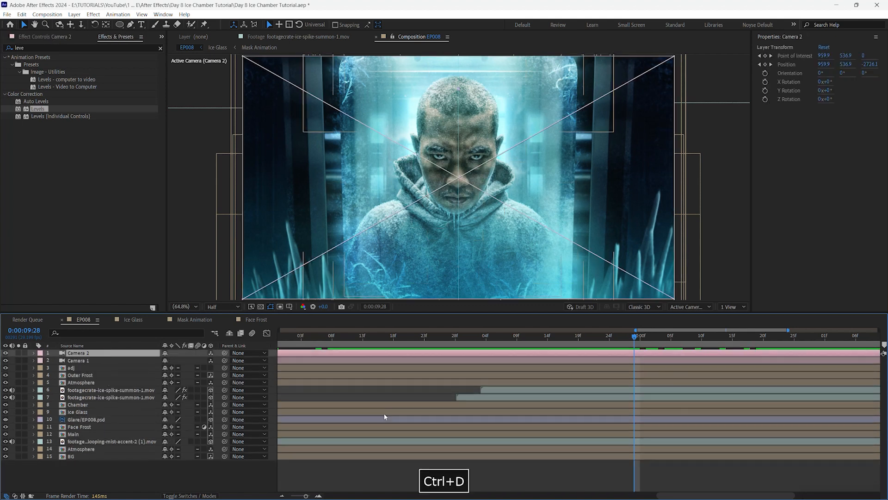
key(ctrl+z)
key(ctrl+z)
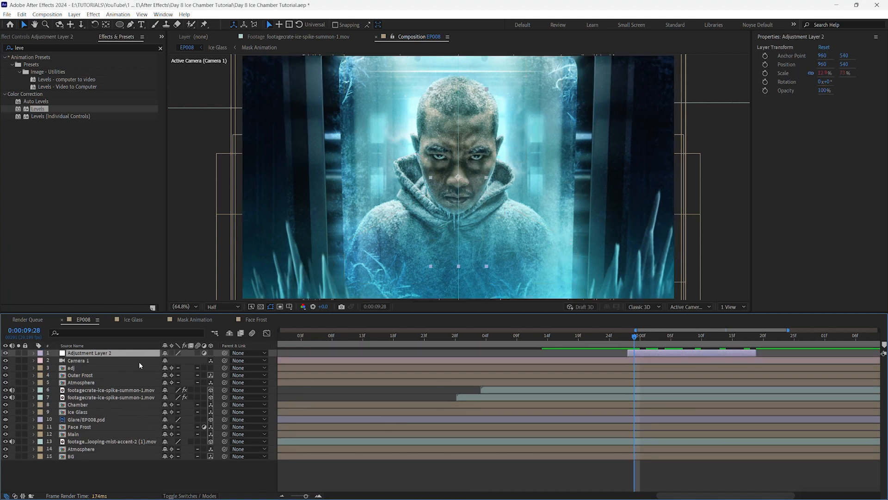
Duplicate Camera 1 and trim the copy to run from 0:00:09:27 to 0:00:10:18, matching the adjustment layer.
click(140, 359)
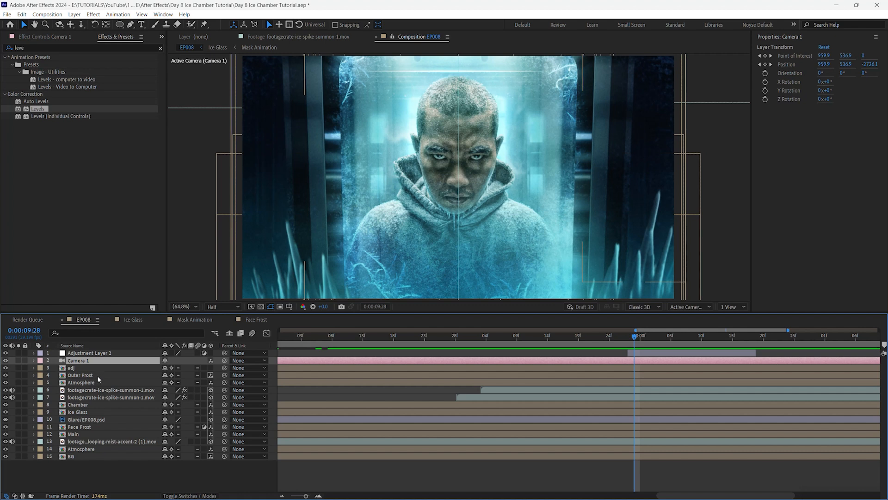
key(ctrl+d)
drag(633, 337, 627, 337)
click(635, 360)
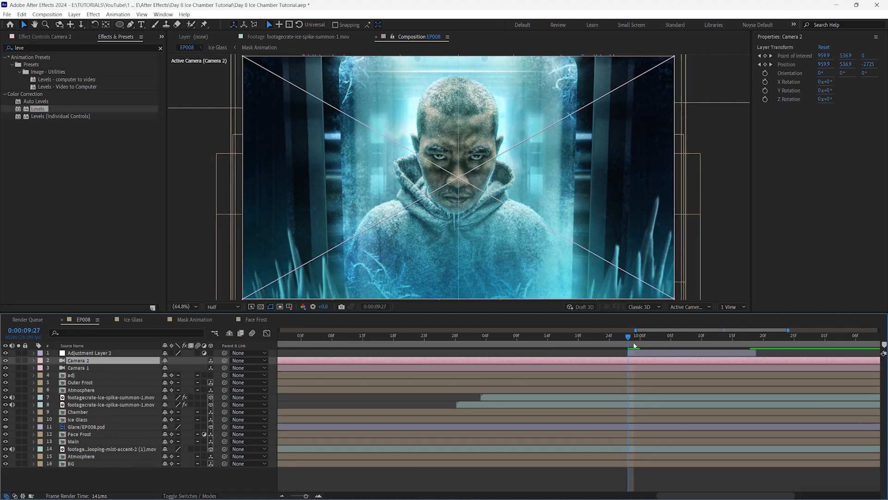
key(alt+bracketleft)
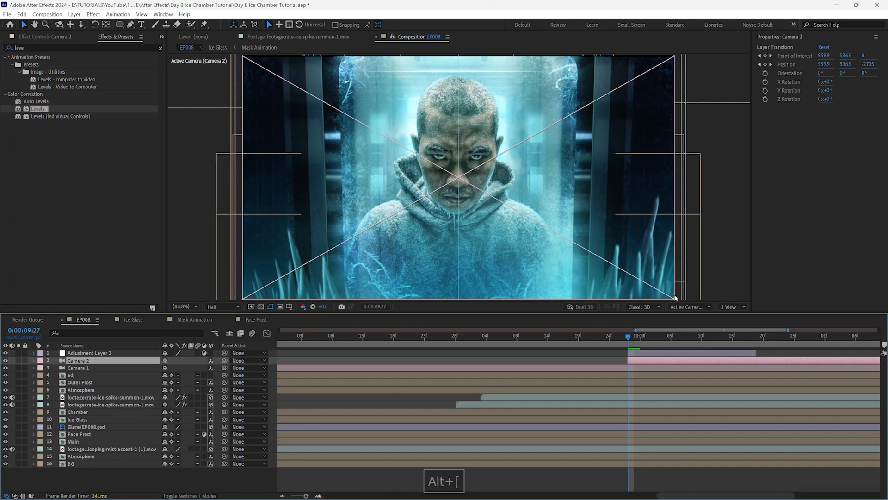
drag(633, 338, 756, 347)
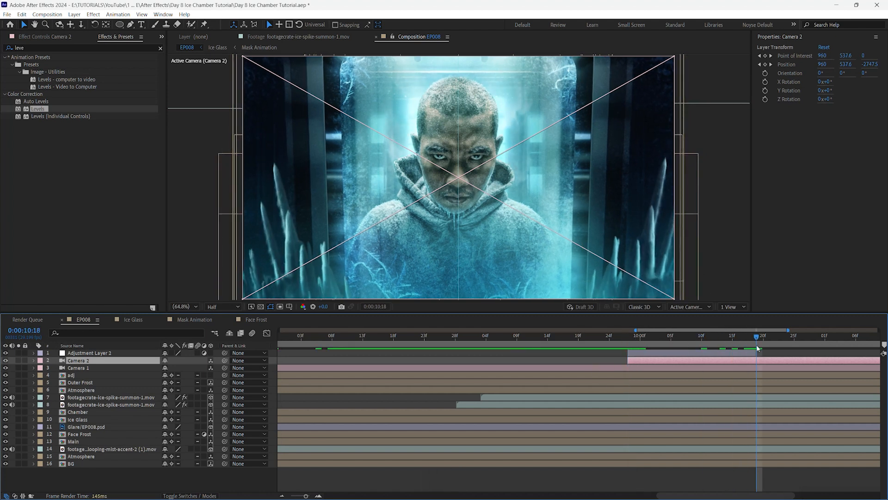
key(alt+bracketright)
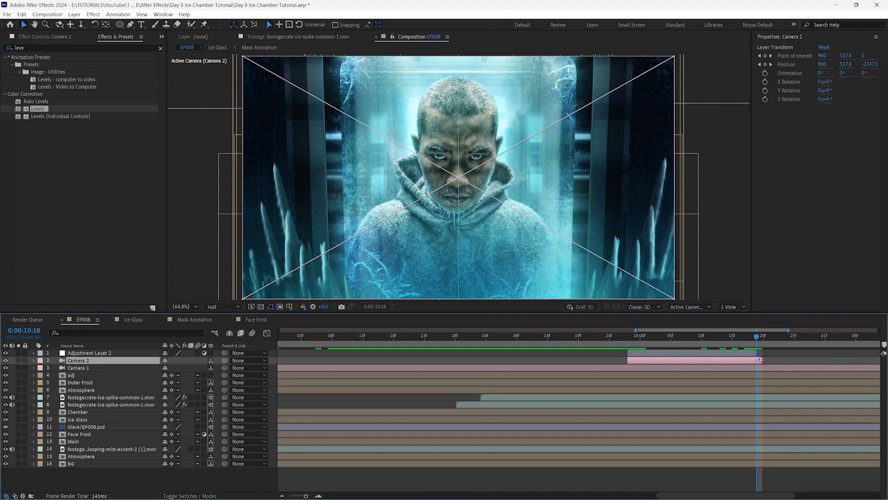
Delete the adjustment layer and return to the start of Camera 2 at 0:00:09:27.
click(101, 353)
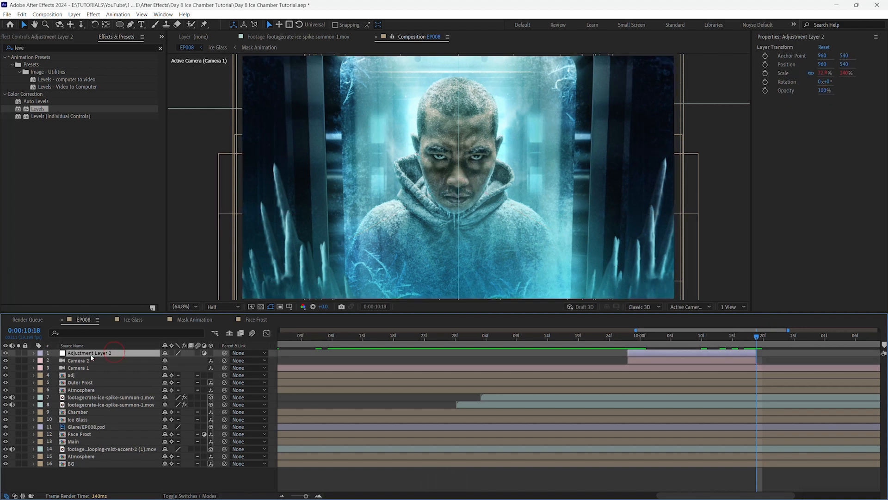
key(Delete)
click(628, 338)
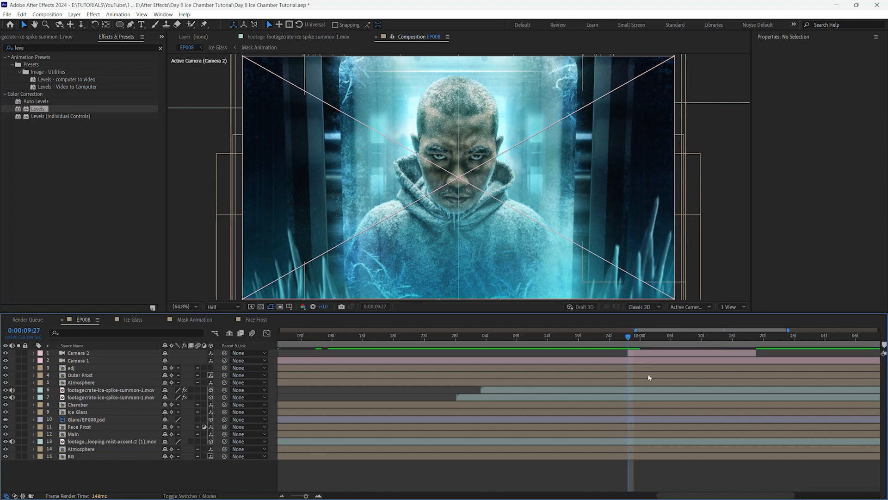
Try the expression wiggle(15,90) on Camera 2's Position.
click(129, 352)
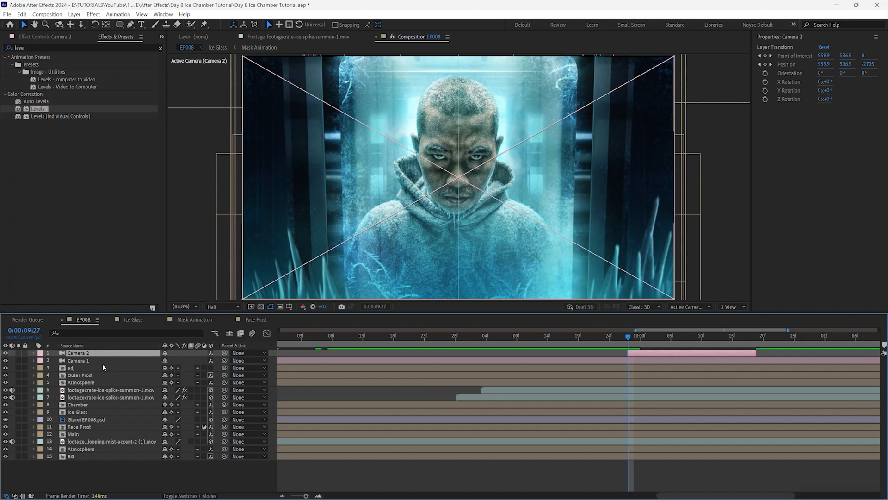
drag(632, 339, 653, 336)
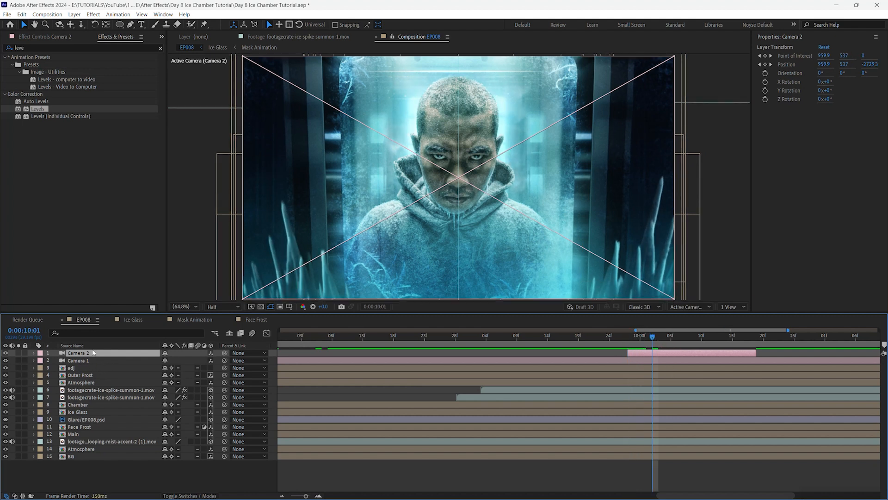
click(33, 353)
key(u)
click(34, 353)
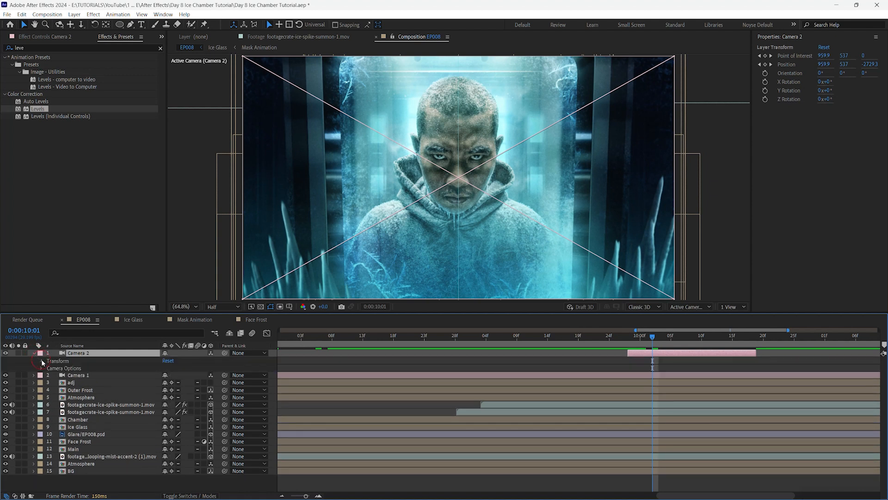
click(42, 360)
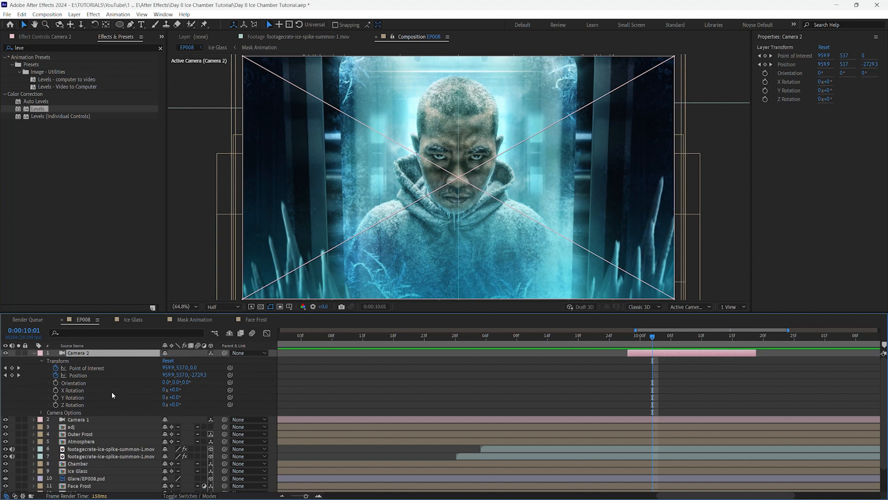
alt+click(55, 375)
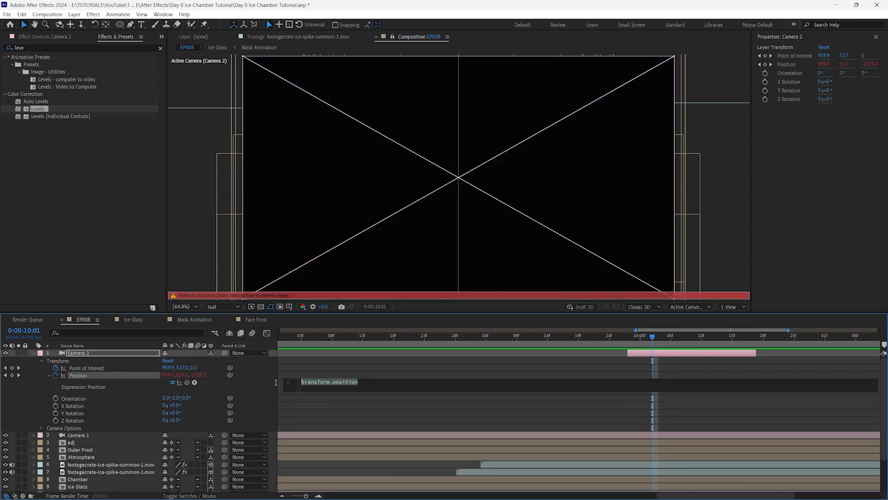
text(wi)
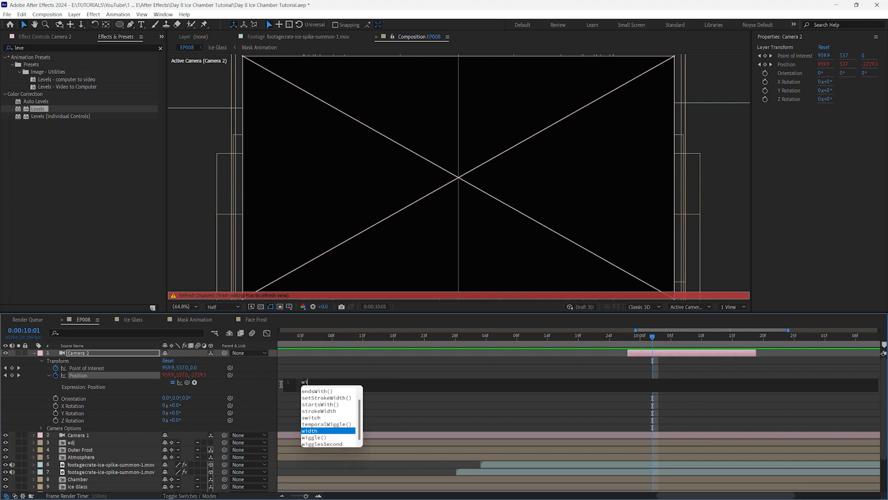
text(ggle)
key(Return)
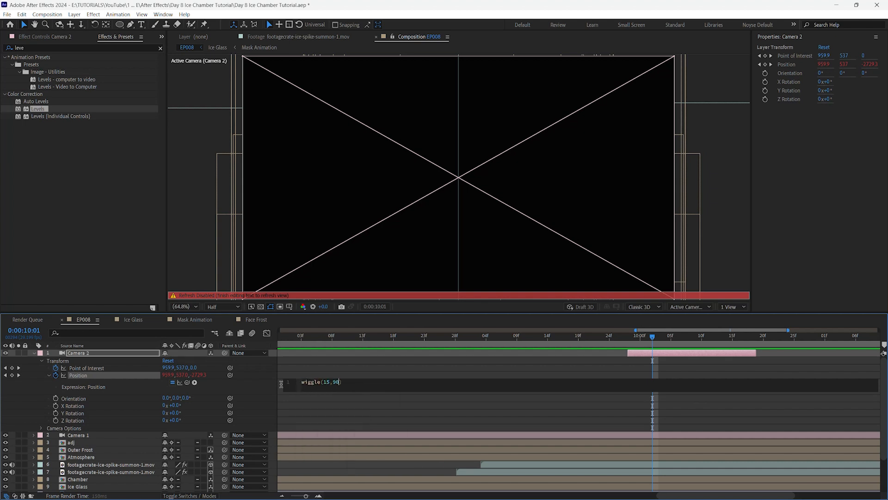
Hide Camera 1 and preview Camera 2's shake from 0:00:09:25.
click(635, 336)
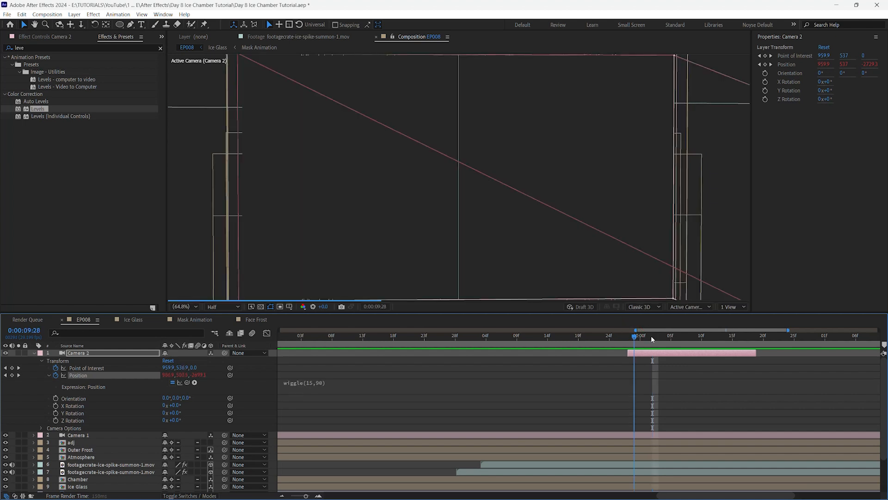
key(space)
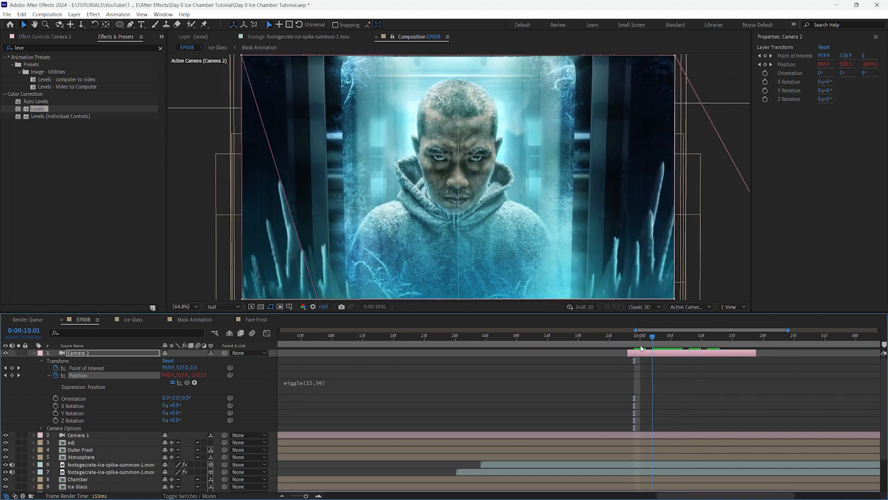
key(space)
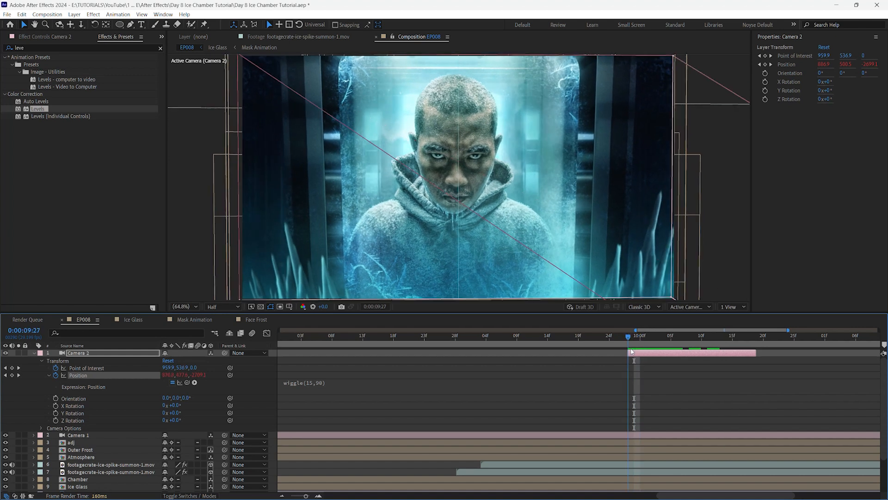
key(Page_Up)
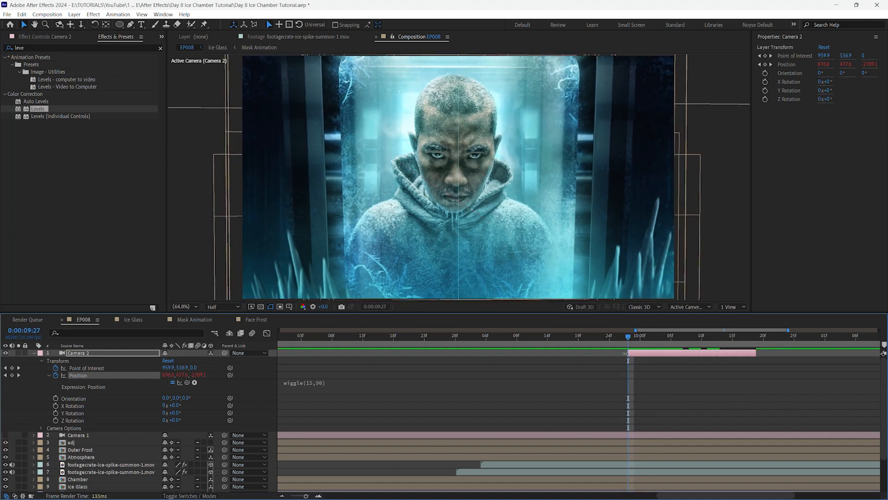
key(space)
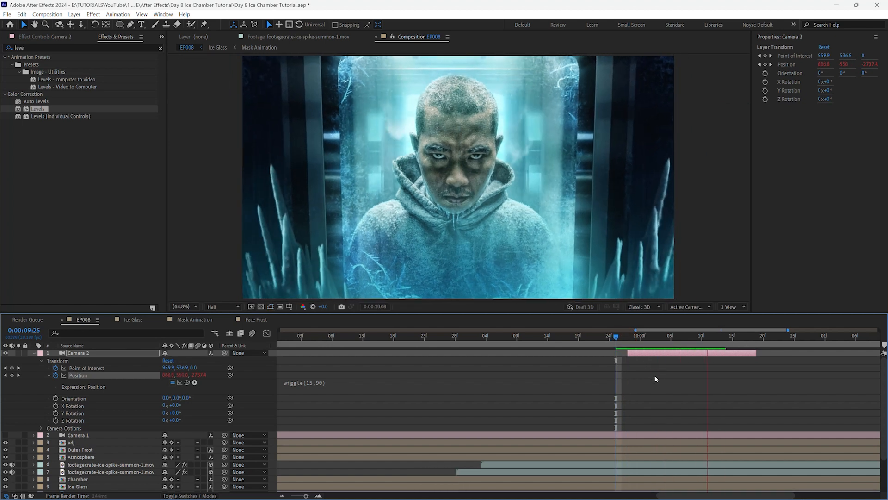
key(space)
Try the Position expression wiggle(50,90) on Camera 2 and preview it from 0:00:09:25.
drag(619, 337, 666, 338)
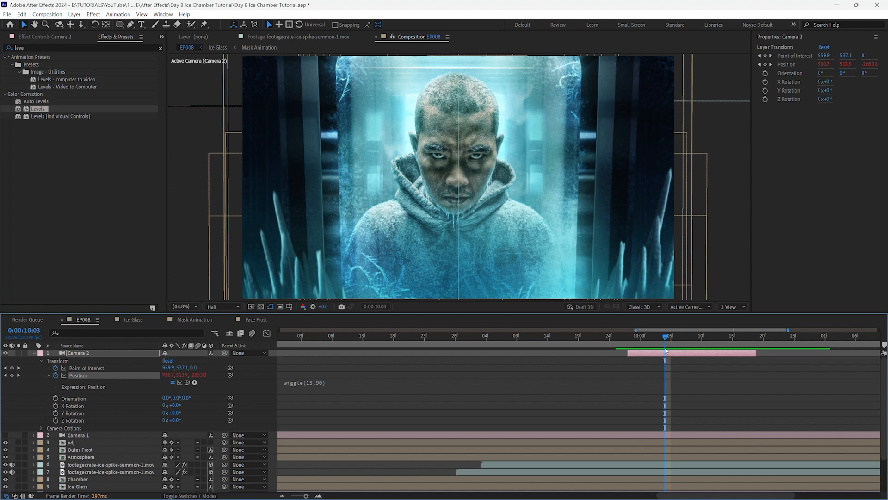
mouse_move(661, 339)
mouse_down()
mouse_move(613, 338)
mouse_move(652, 347)
mouse_up()
key(space)
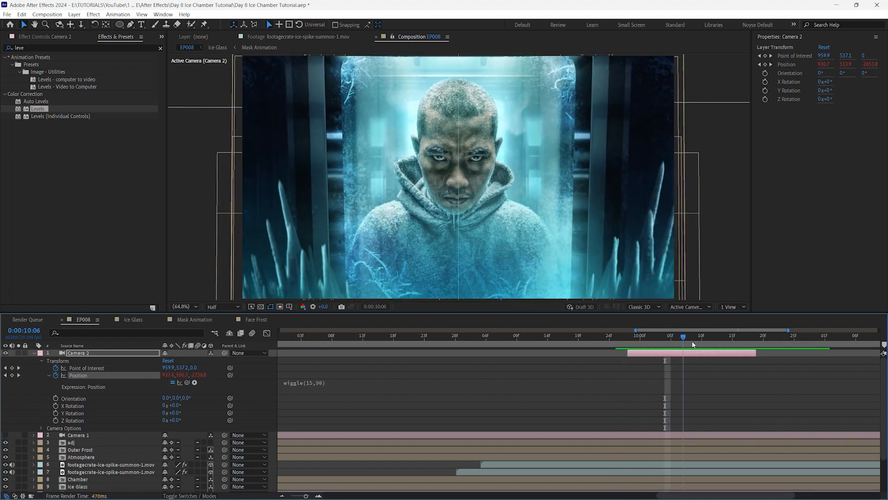
drag(666, 347, 637, 353)
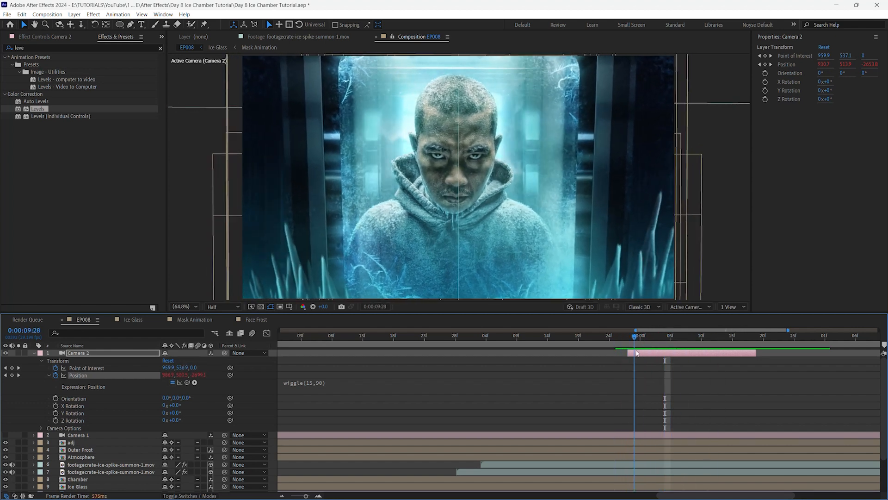
click(313, 388)
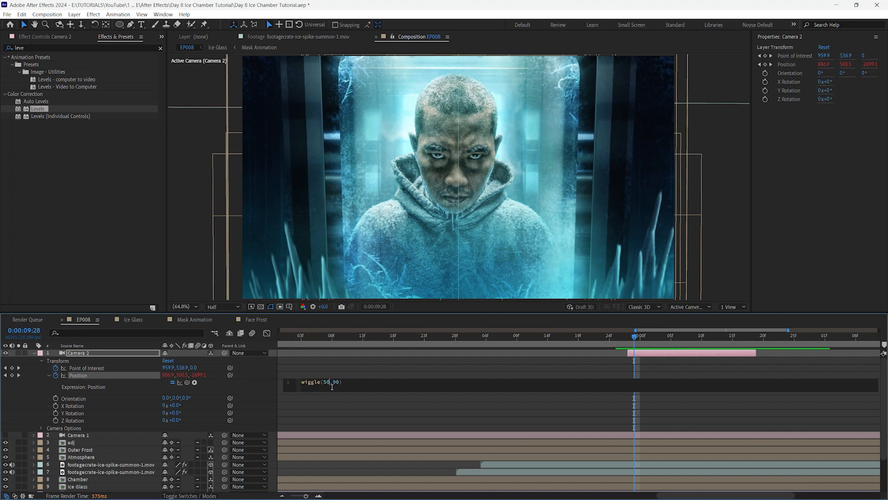
drag(632, 341, 614, 343)
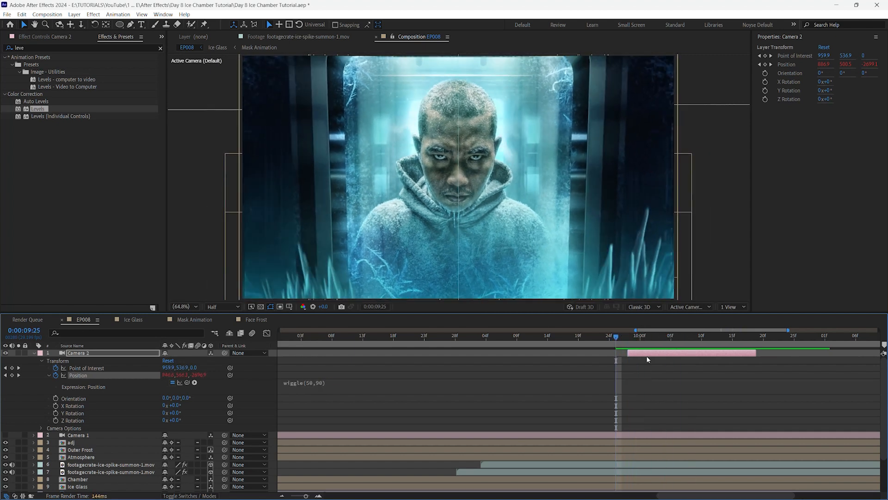
key(space)
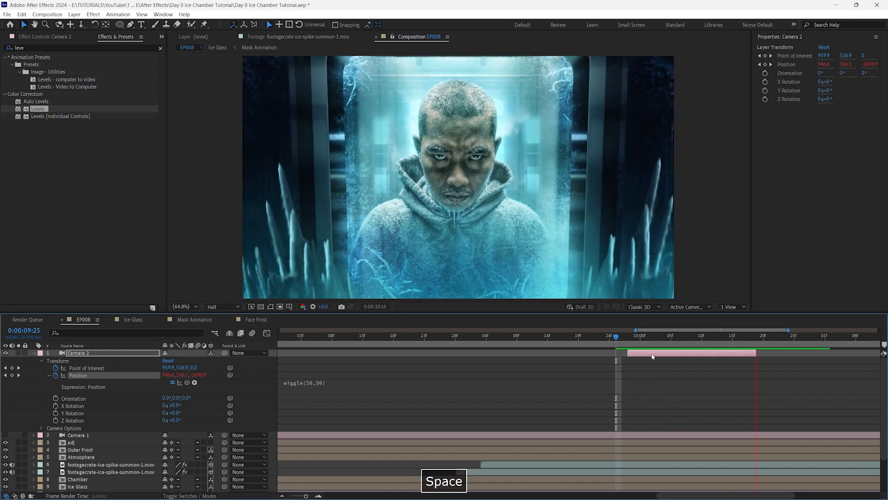
key(space)
Try shortening Camera 2 to end at about 0:00:10:05, previewing the shake from 0:00:09:22.
click(630, 339)
drag(752, 354, 679, 350)
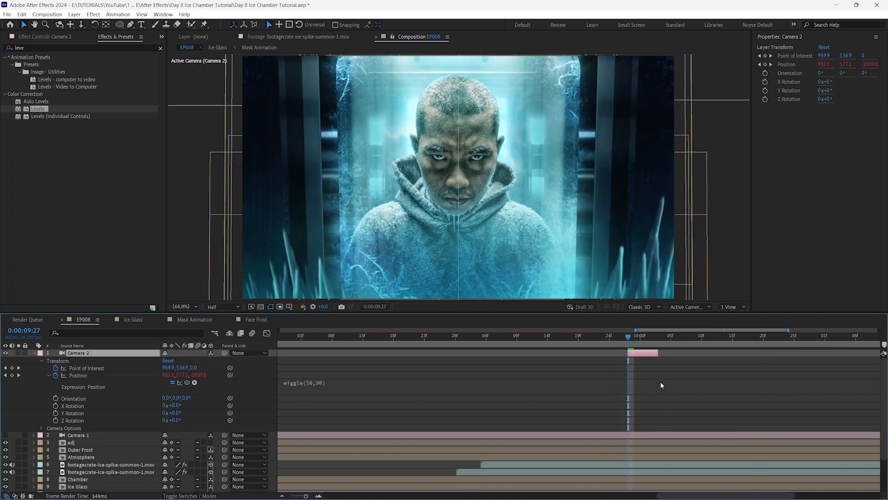
click(598, 342)
key(space)
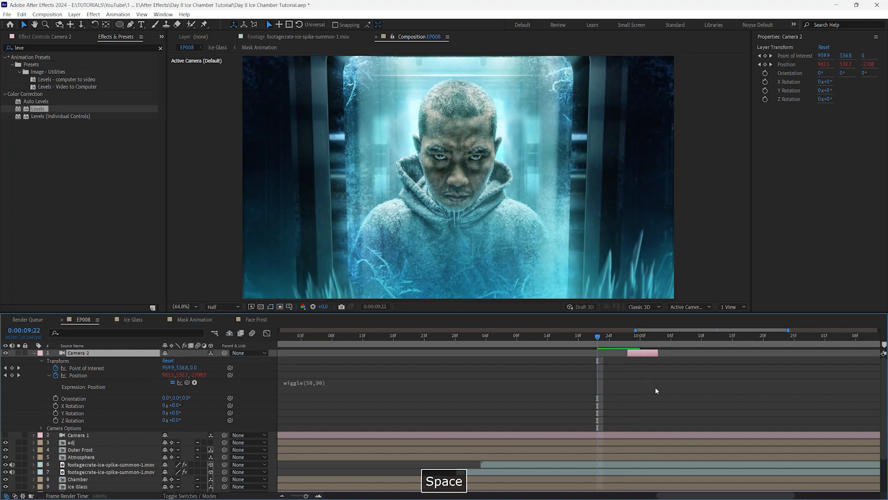
key(space)
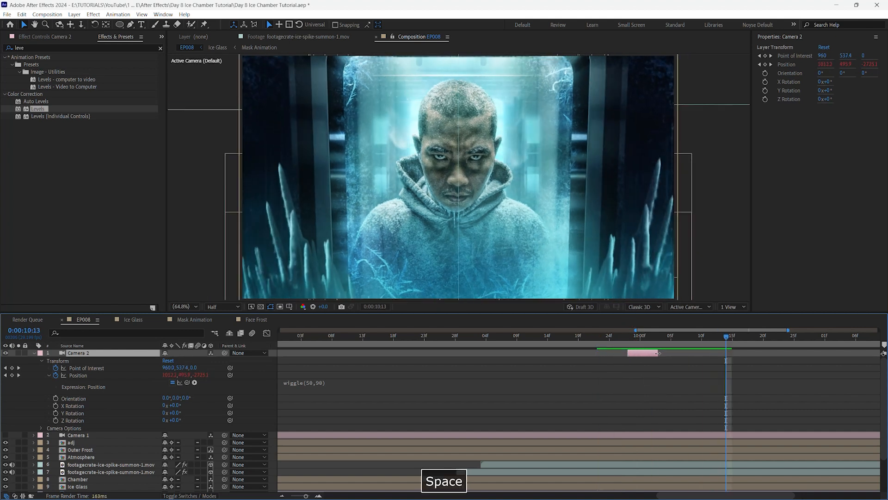
drag(670, 354, 672, 352)
click(653, 337)
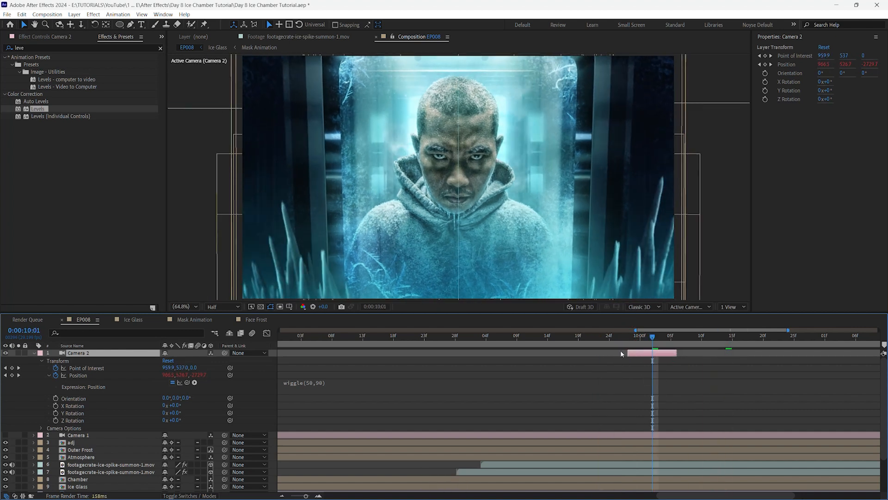
Try the Position expression wiggle(50,15) on Camera 2 and preview it from 0:00:09:24.
click(313, 385)
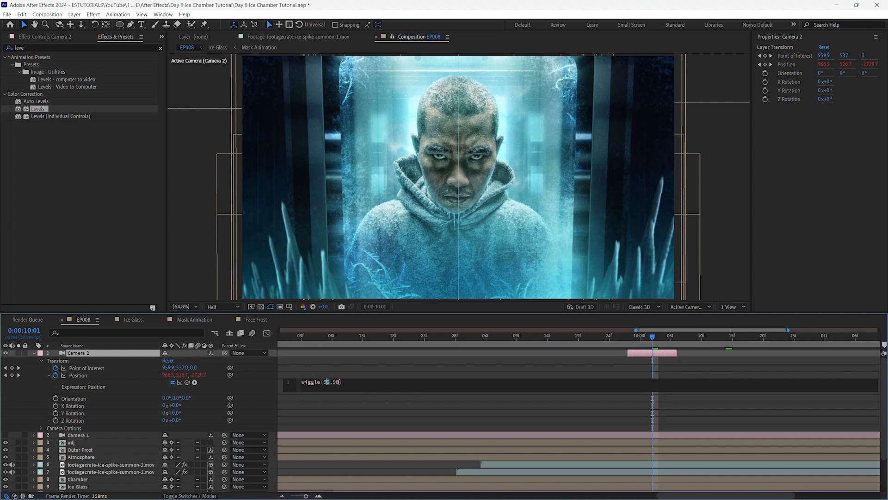
click(653, 336)
click(610, 337)
key(space)
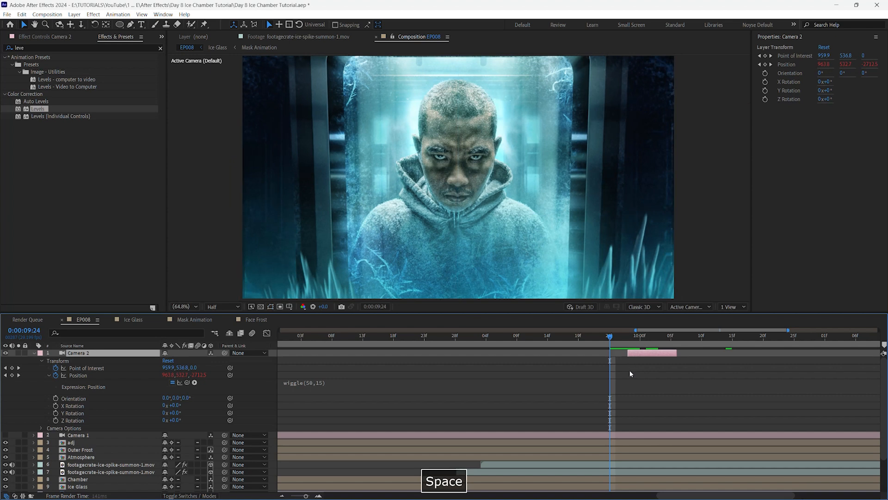
key(space)
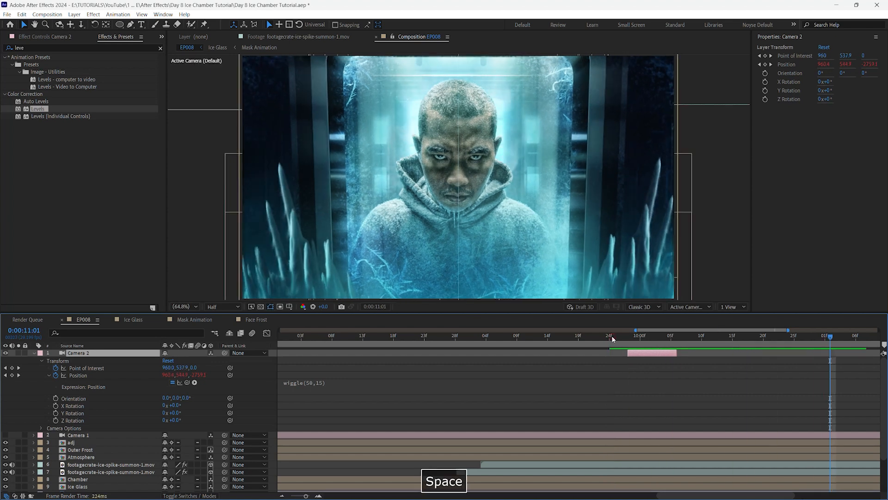
Try extending Camera 2's end to about 0:00:10:12 and preview the shake from 0:00:09:26.
drag(611, 337, 573, 338)
key(space)
key(space)
drag(655, 338, 622, 338)
key(space)
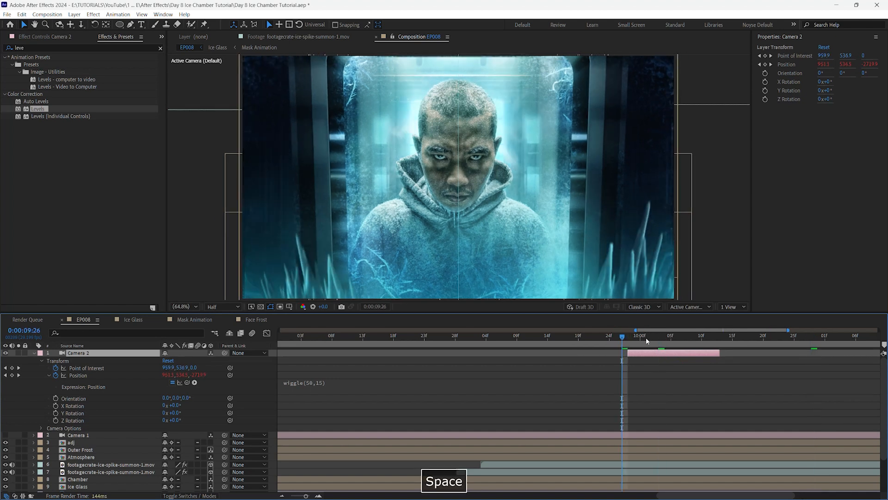
key(space)
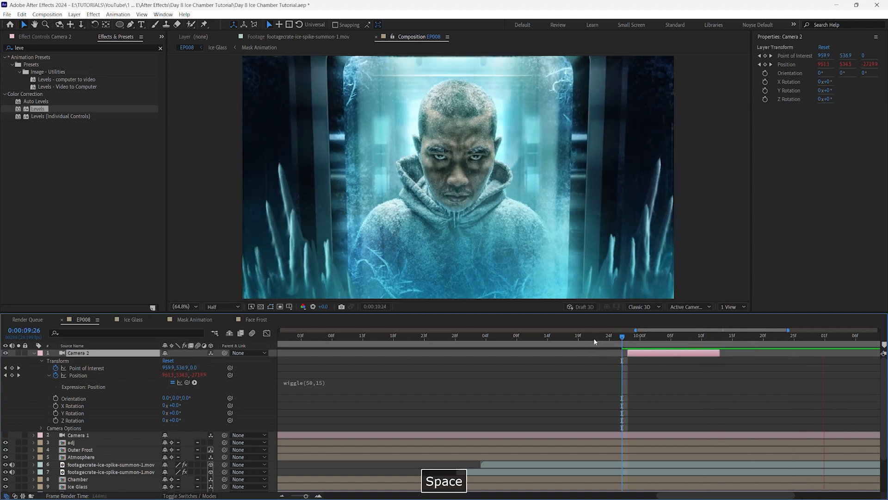
Review the camera shake against the rising ice spikes, playing from 0:00:09:18, 0:00:09:25 and 0:00:09:02.
click(573, 338)
key(space)
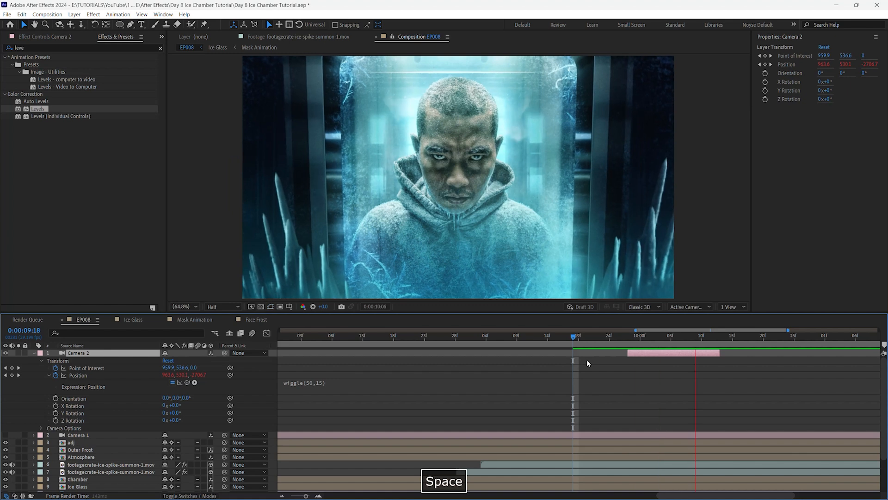
key(space)
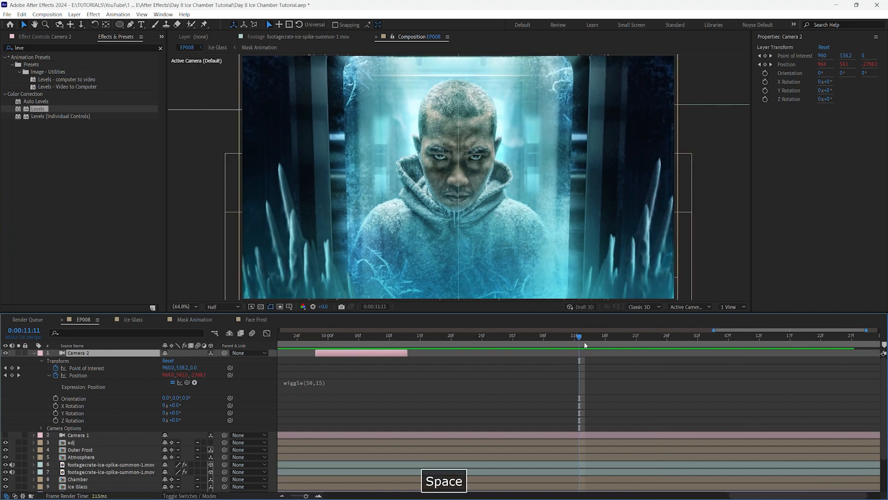
click(576, 338)
drag(359, 356, 303, 357)
key(space)
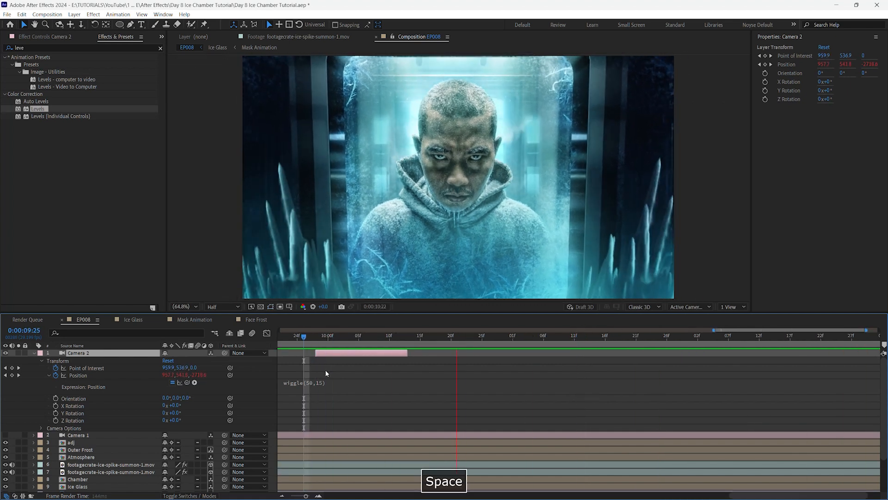
key(space)
key(minus)
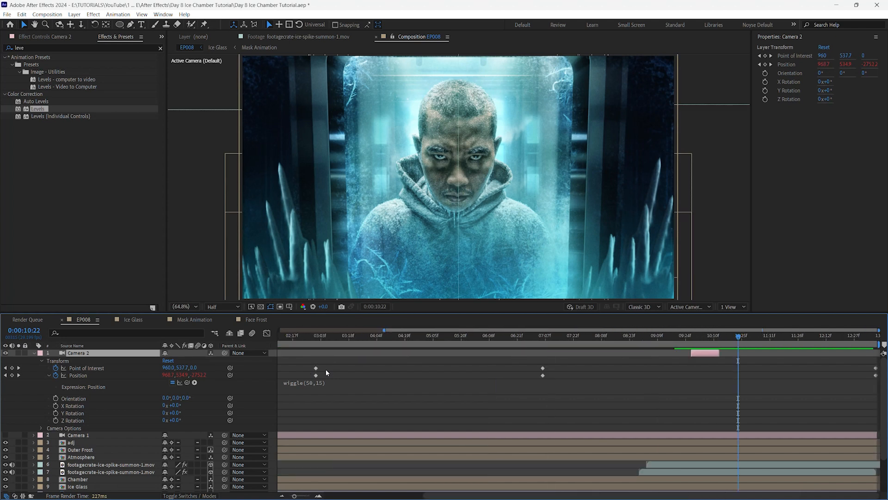
drag(740, 336, 646, 340)
key(space)
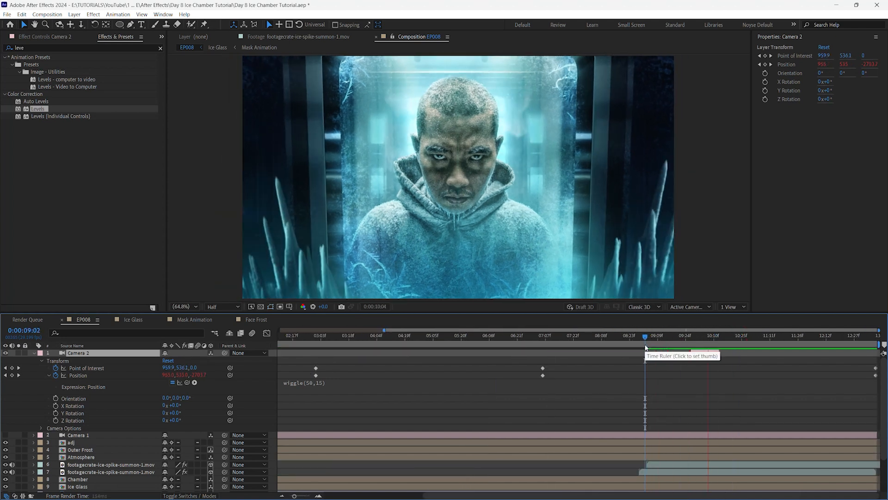
key(space)
Delete Camera 2, make Camera 1 visible again and select it at 0:00:09:25.
drag(716, 337, 694, 338)
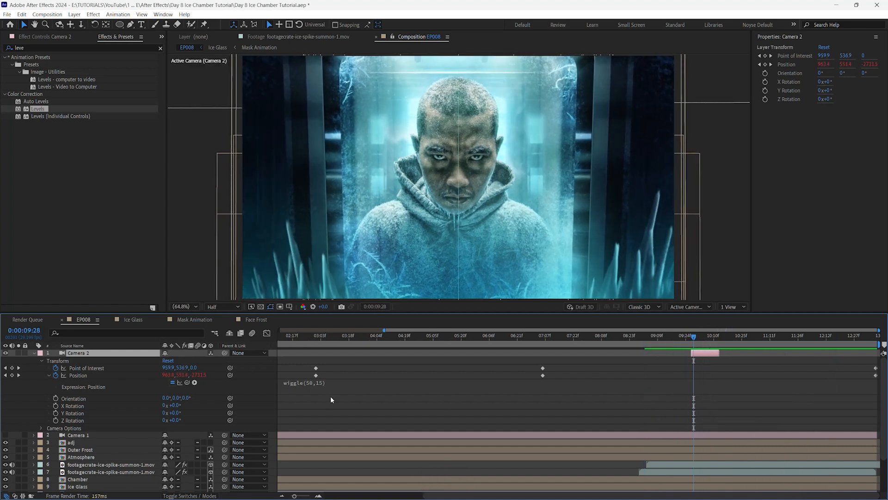
key(Delete)
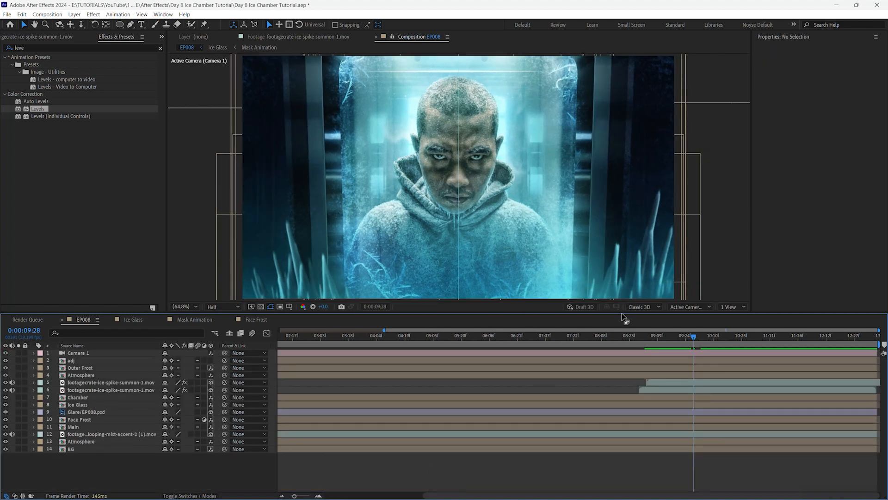
drag(655, 345, 687, 346)
click(686, 353)
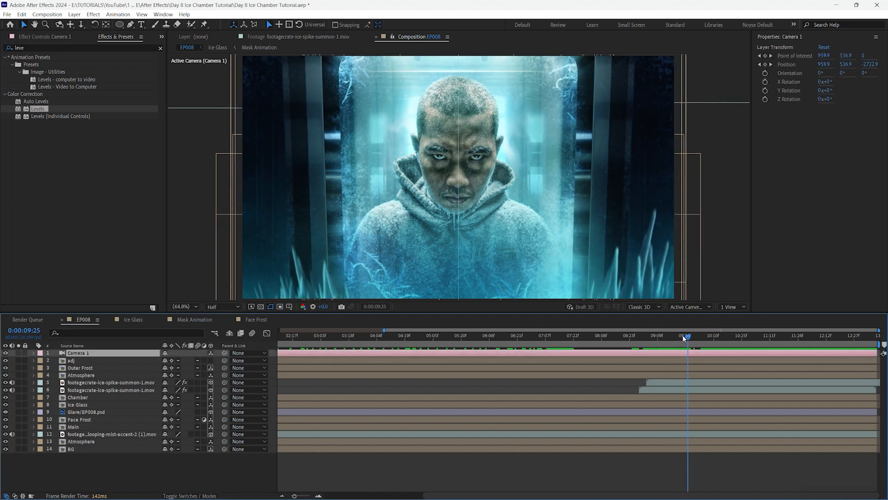
Reveal Camera 1's keyframes and add Point of Interest and Position keyframes at 0:00:09:21.
key(u)
drag(683, 340, 689, 337)
key(space)
drag(772, 330, 681, 352)
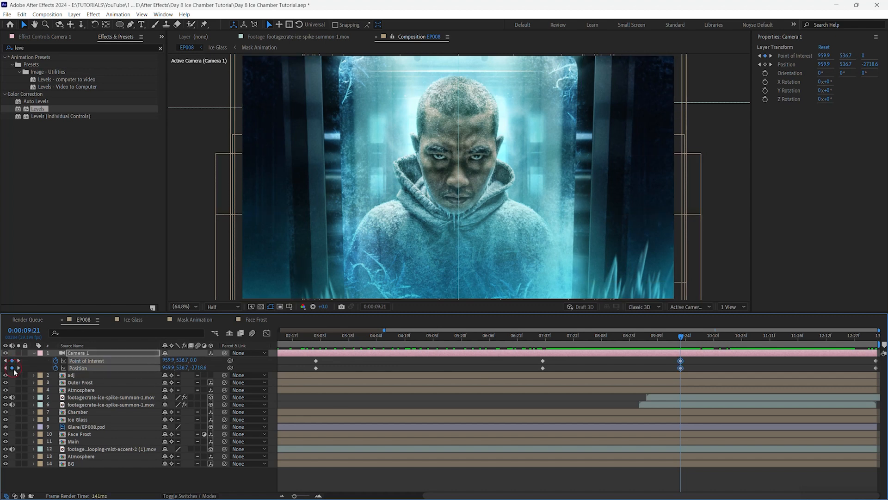
key(semicolon)
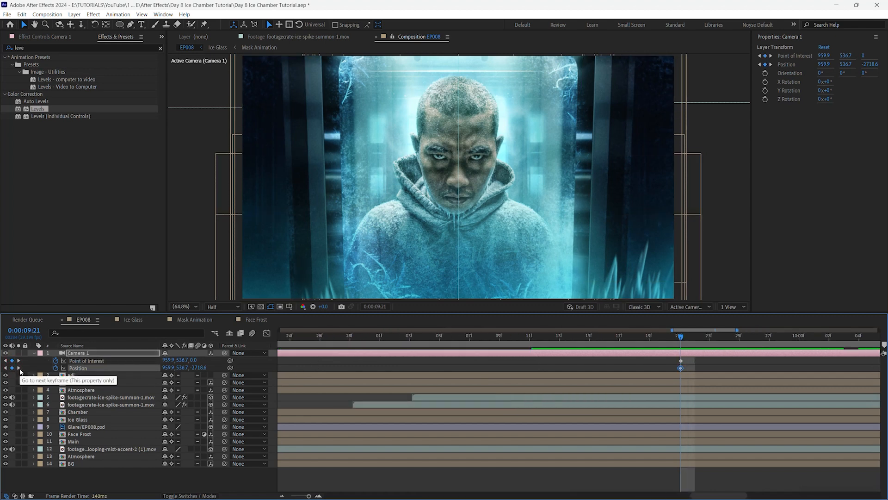
Add a Camera 1 Position keyframe at 0:00:09:24 with the Z value pushed in to -2658.8.
key(Page_Down)
key(Page_Down)
key(Page_Down)
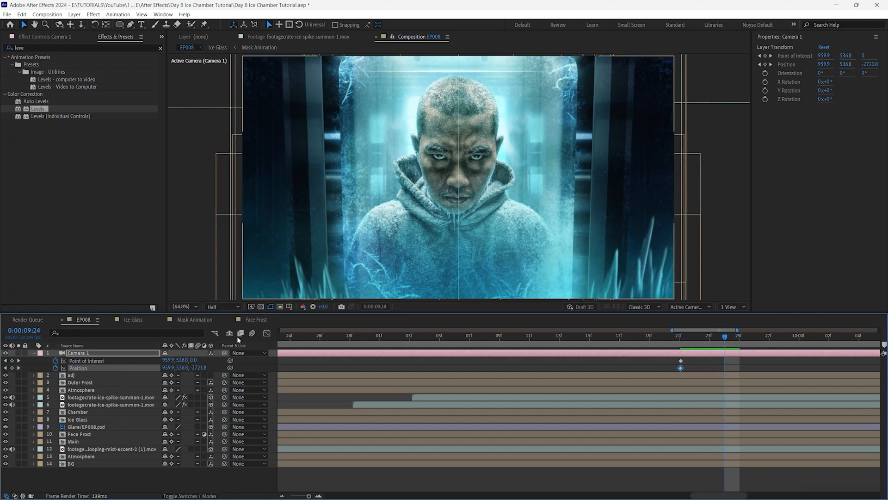
drag(202, 371, 230, 367)
Add a Camera 1 Position keyframe at 0:00:09:27 with the Z value pulled back to -2712.9.
key(Page_Down)
key(Page_Down)
key(Page_Down)
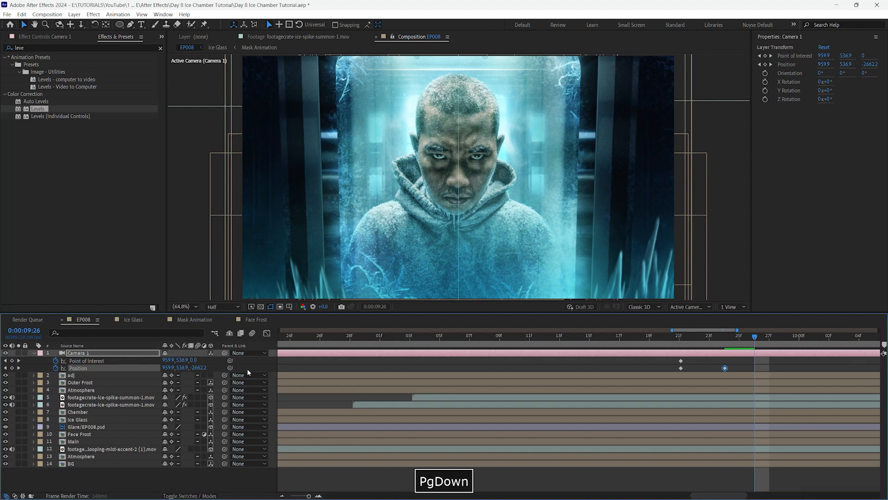
drag(200, 368, 188, 369)
Add a Camera 1 Position keyframe at 0:00:10:01 with the Z value pushed in to -2517.5.
key(Page_Down)
key(Page_Down)
key(Page_Down)
key(Page_Down)
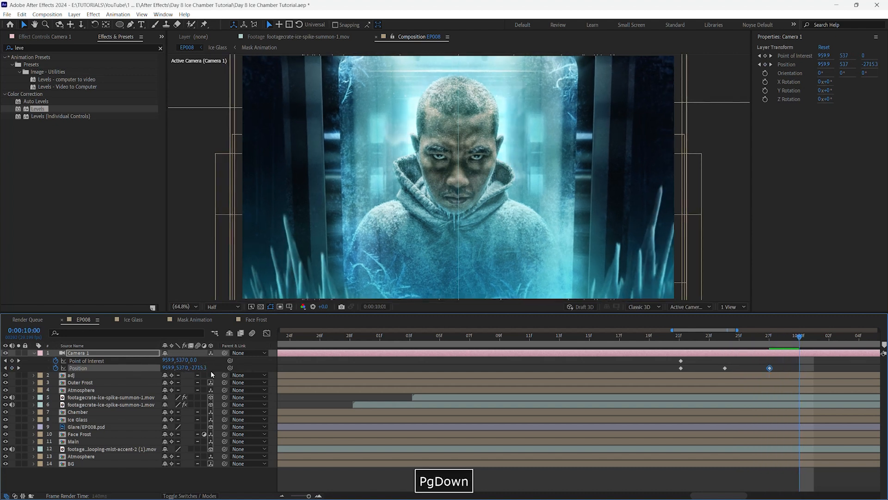
drag(195, 367, 218, 368)
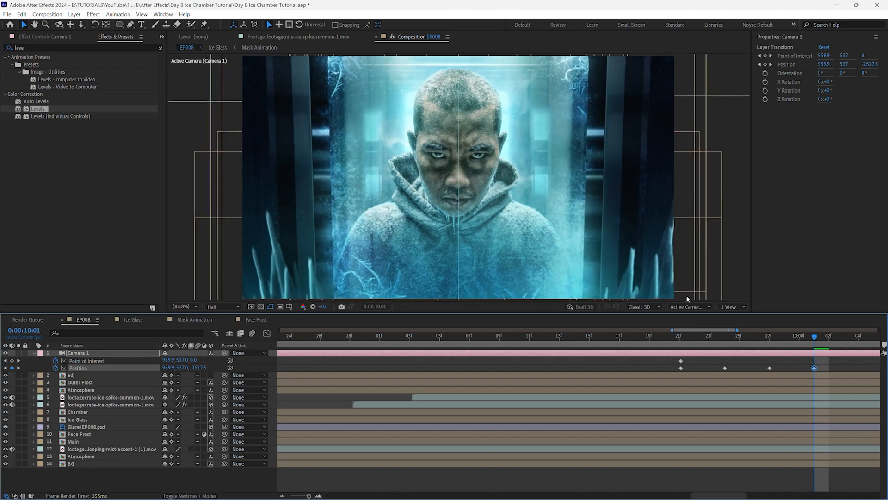
Copy Camera 1's Position keyframe from 0:00:09:21 and paste it at 0:00:10:03 to end the shake.
click(680, 367)
key(ctrl+c)
key(Page_Down)
key(Page_Down)
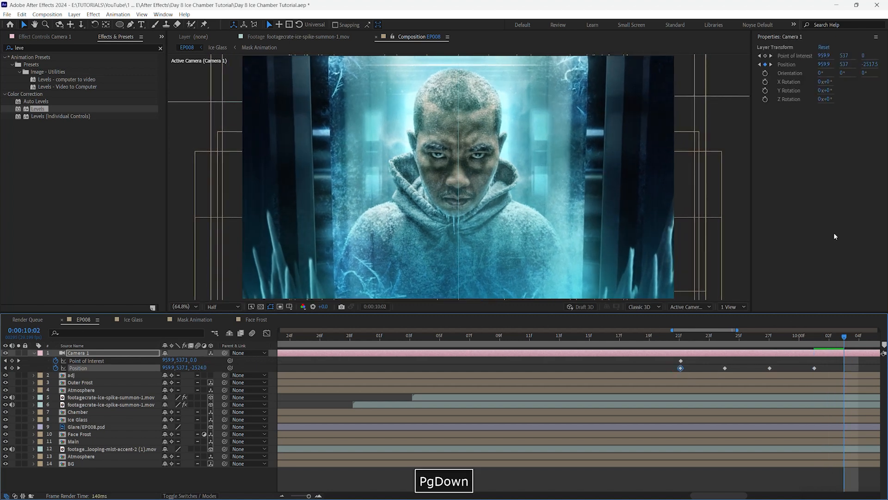
key(ctrl+v)
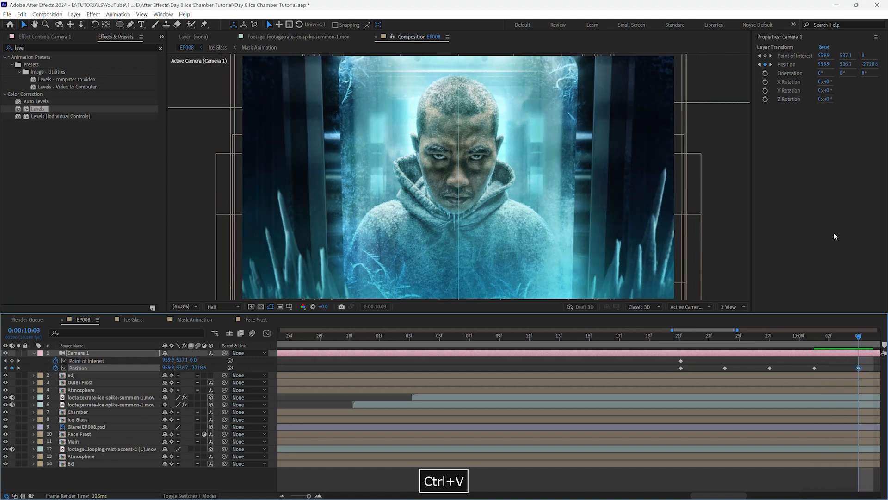
Preview the keyframed camera shake from 0:00:09:11 and again from 0:00:09:16.
key(minus)
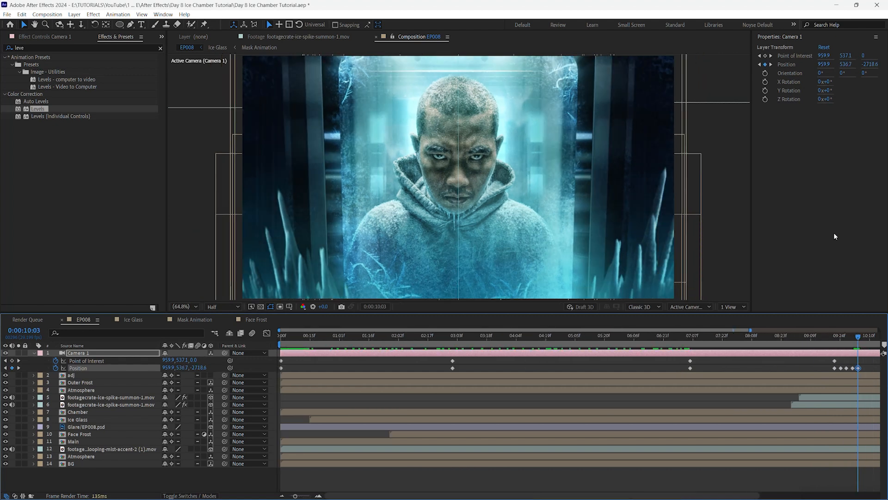
drag(351, 494, 532, 486)
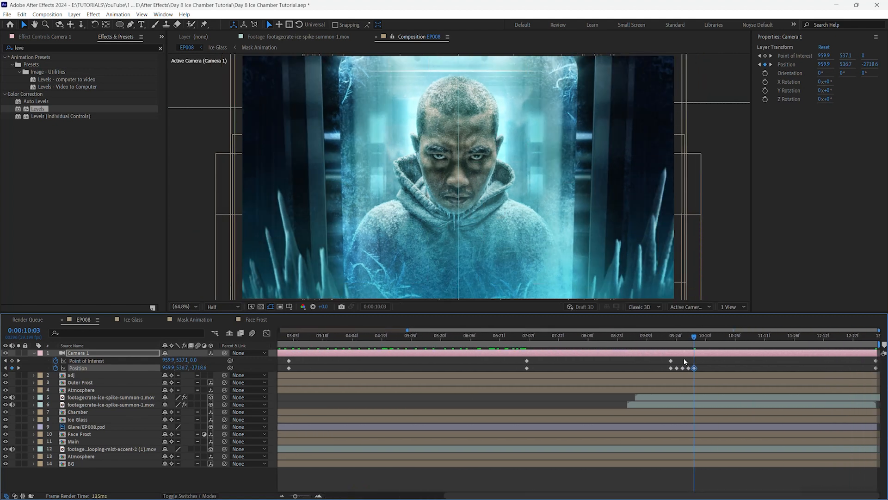
drag(693, 345, 650, 337)
key(space)
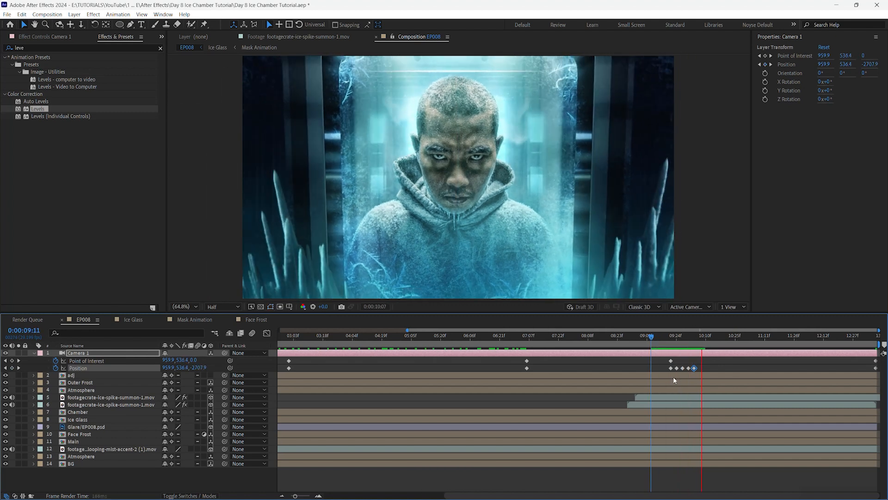
key(space)
click(661, 338)
key(space)
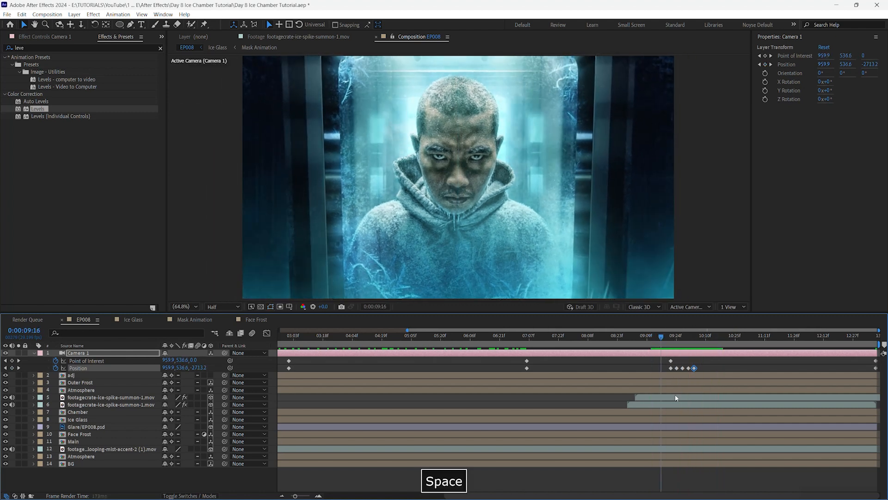
key(space)
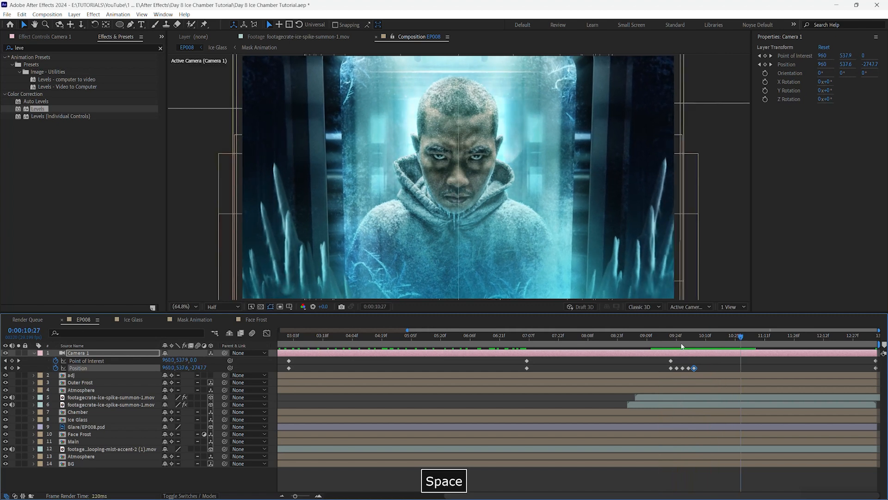
Tighten Camera 1's shake by spacing its Position keyframes two frames apart, starting from 0:00:09:21.
key(equal)
key(equal)
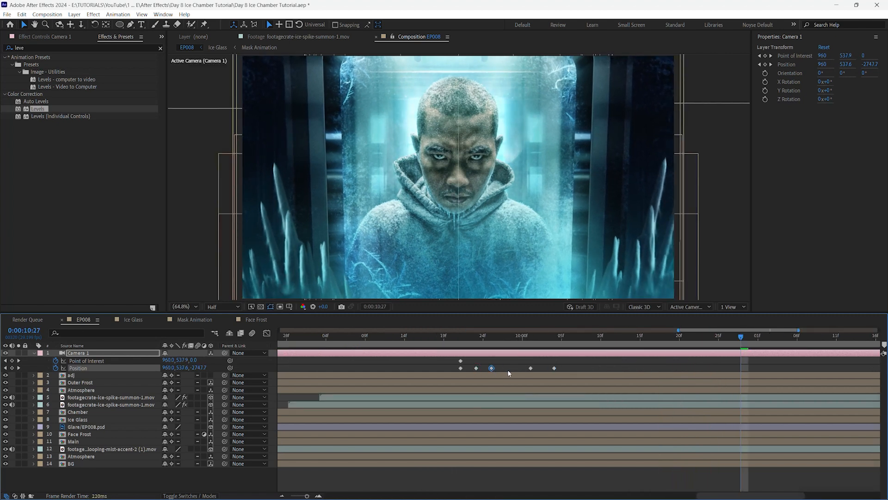
drag(535, 370, 523, 369)
Preview the tightened camera shake from 0:00:09:14 and again from 0:00:09:17.
key(space)
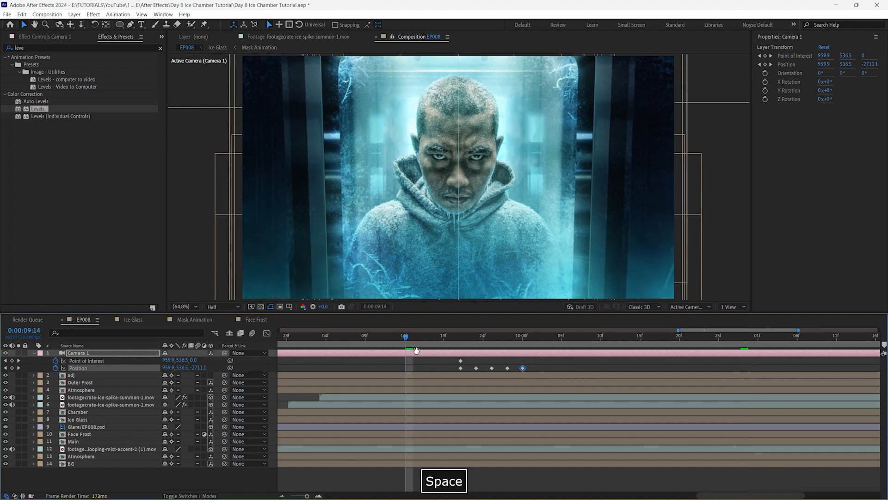
key(space)
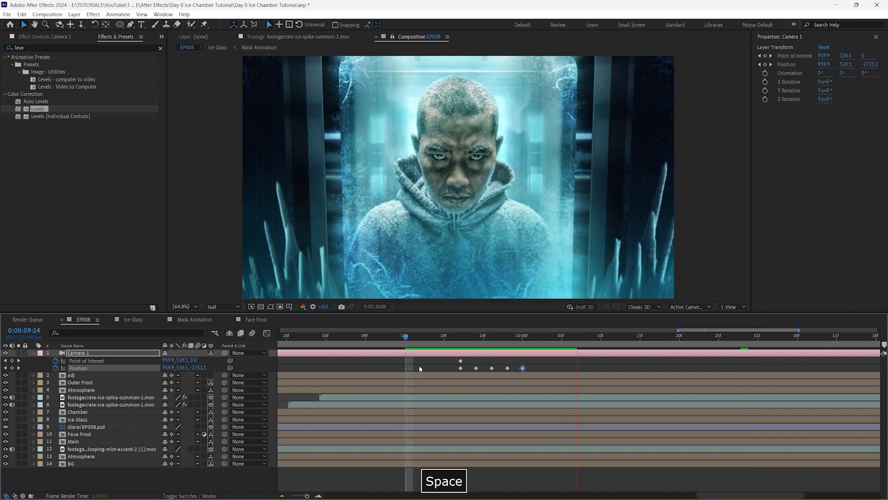
click(428, 337)
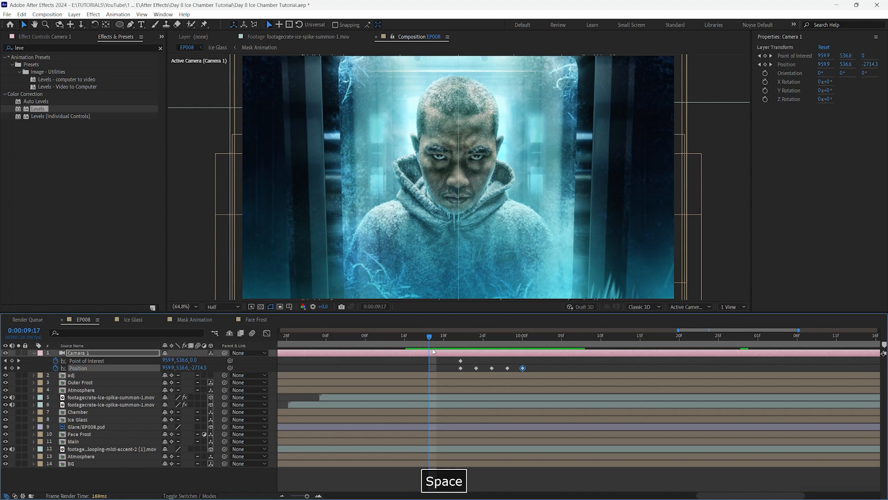
key(space)
key(space)
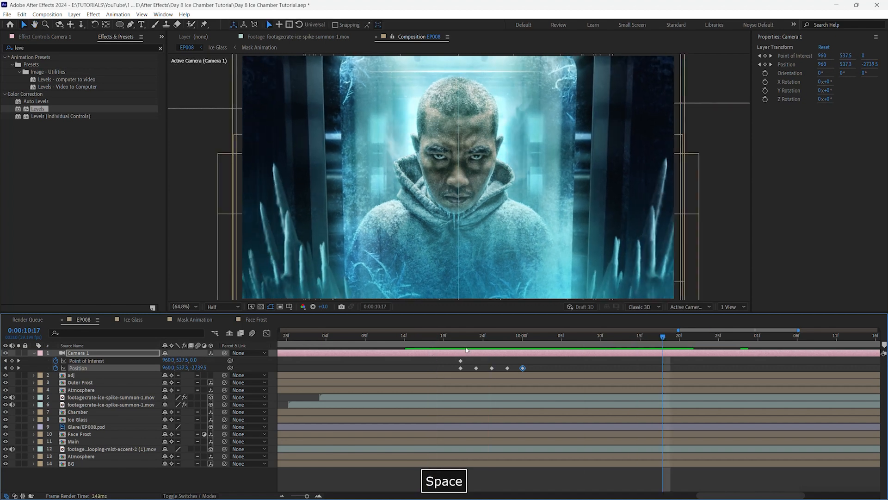
Replace the Position keyframe at 0:00:09:23 with a copy of the 0:00:09:21 keyframe and set its Z value to -2695.6.
click(476, 337)
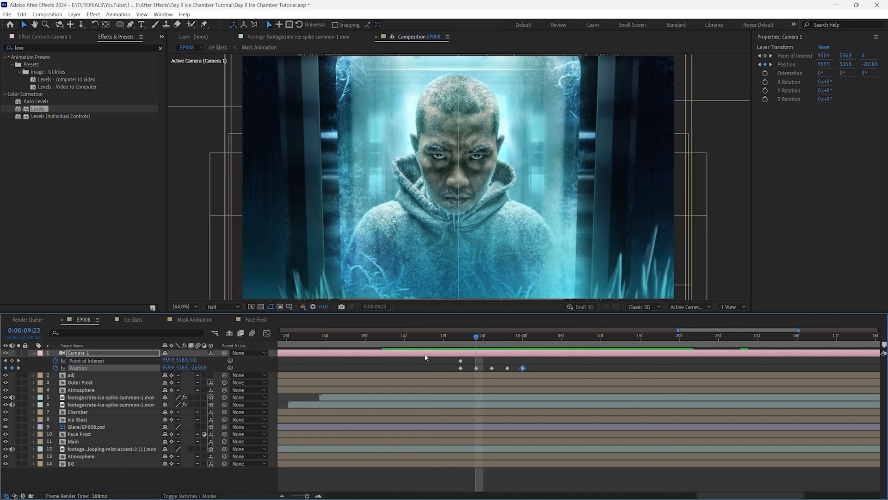
click(460, 368)
key(ctrl+c)
key(ctrl+v)
drag(199, 368, 211, 367)
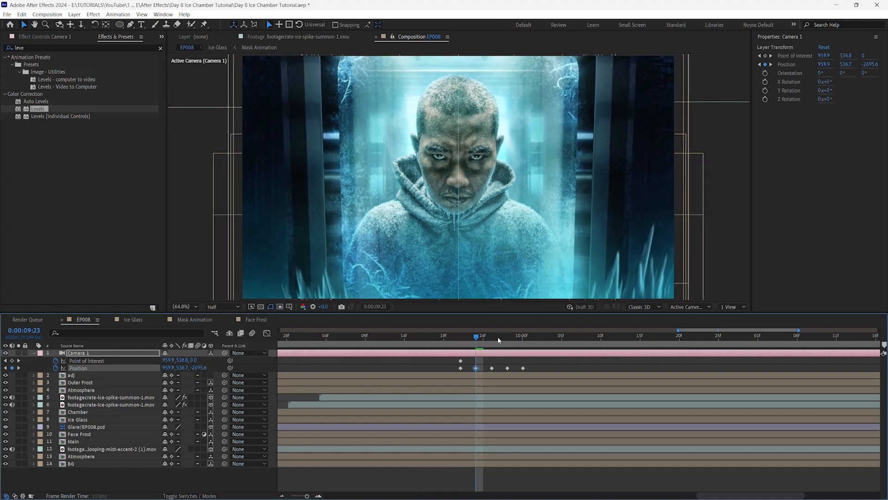
Paste the 0:00:09:21 Position keyframe at 0:00:09:25 and 0:00:09:27, setting the Z value at 0:00:09:27 to -2690.6.
drag(479, 339, 492, 340)
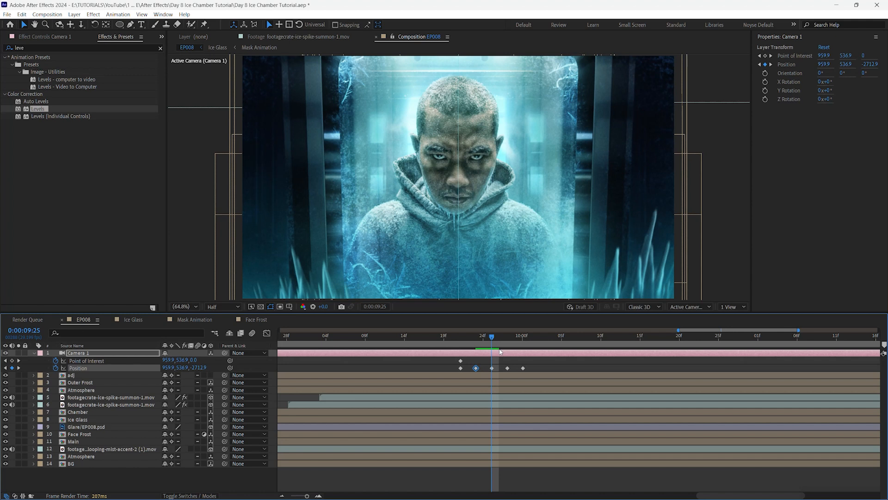
key(ctrl+v)
drag(500, 340, 508, 340)
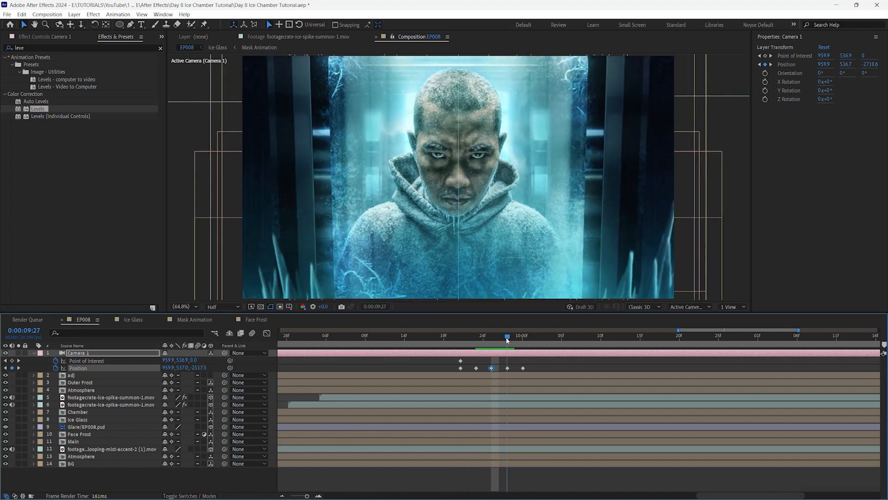
key(ctrl+v)
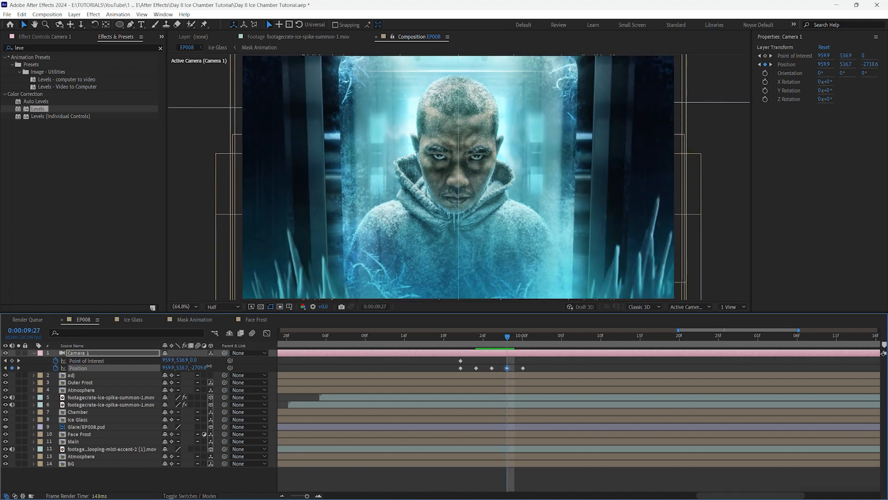
drag(214, 366, 215, 365)
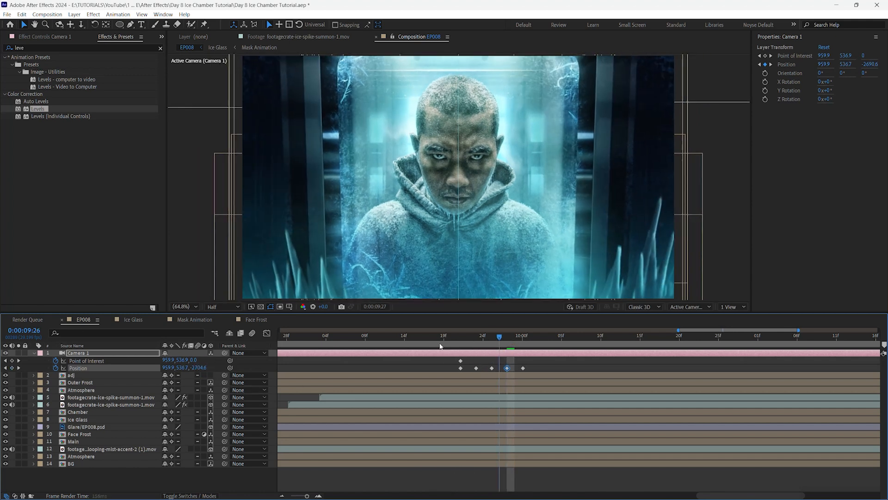
Preview the softened camera shake from 0:00:09:13 and save the project.
drag(446, 344, 396, 357)
key(space)
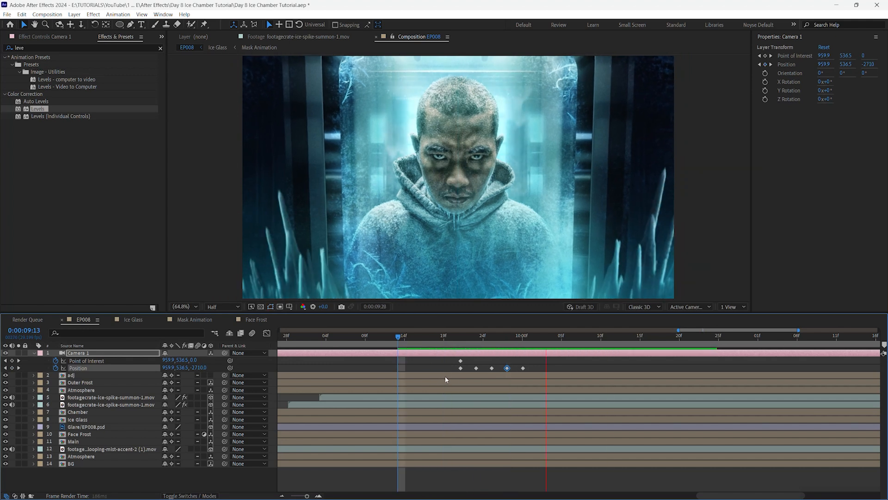
key(space)
key(ctrl+s)
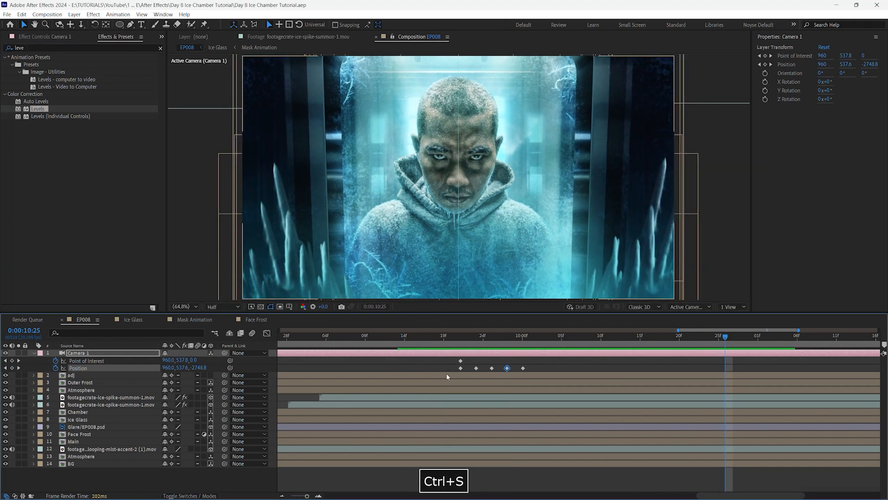
Preview the camera shake against the rising ice spikes from 0:00:09:14.
scroll(447, 376, down, 5)
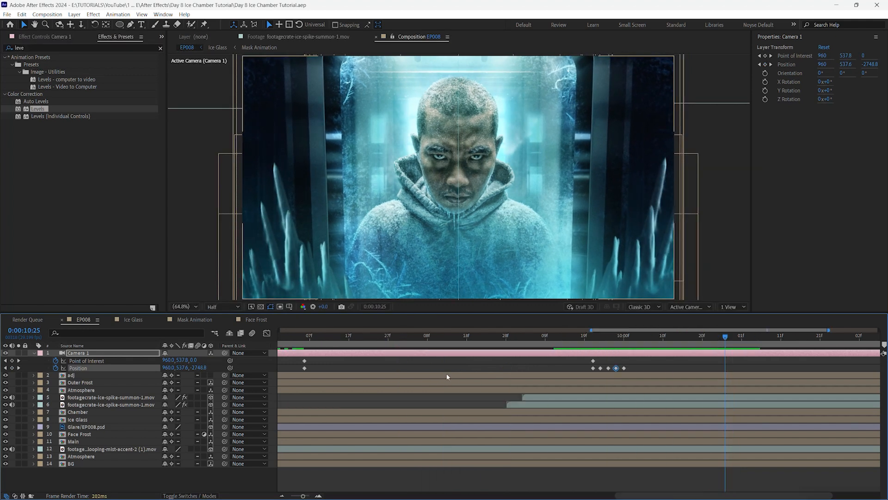
click(653, 342)
key(space)
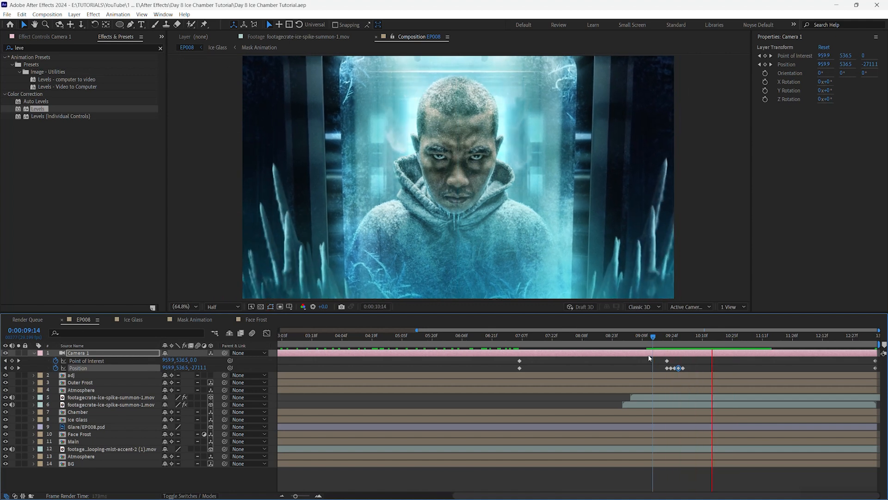
key(space)
key(space)
Go to 0:00:09:23 and reveal all of Camera 1's Transform properties.
scroll(659, 332, up, 5)
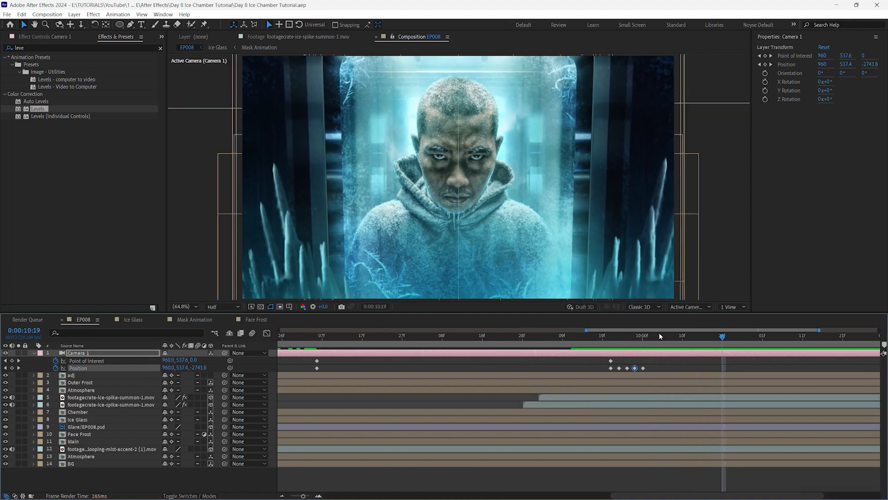
scroll(658, 332, up, 3)
click(468, 338)
drag(494, 339, 512, 345)
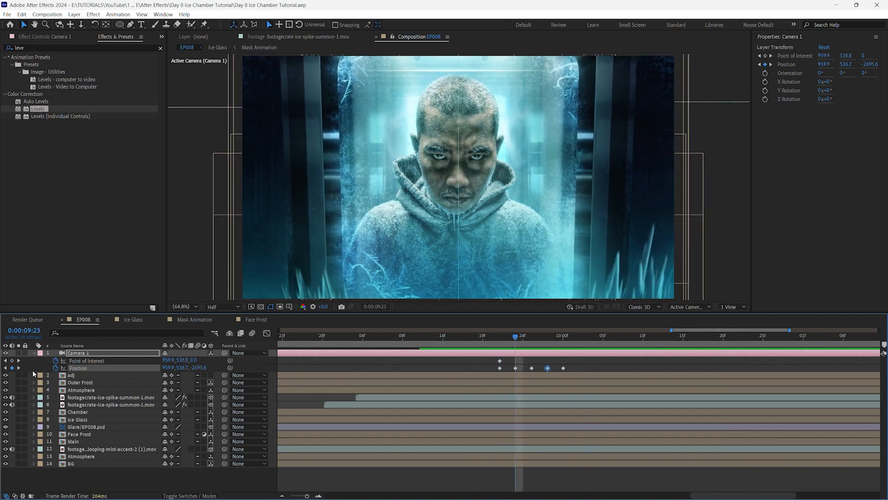
click(34, 353)
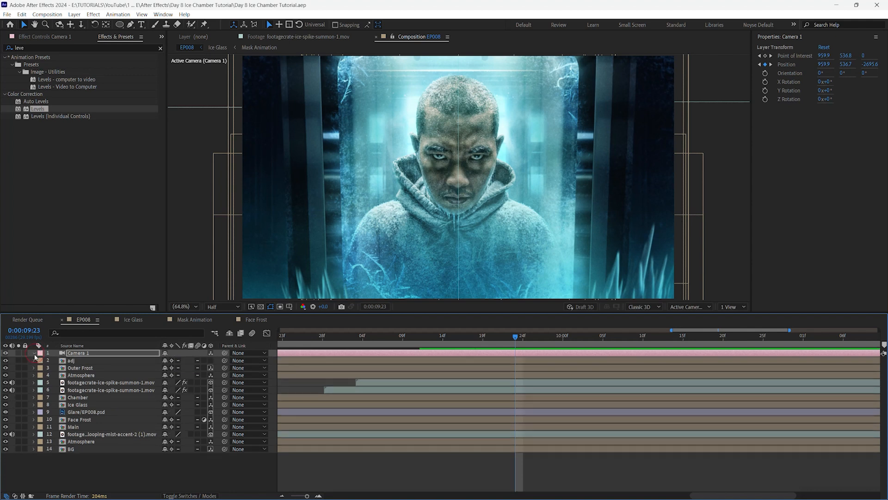
click(34, 353)
Try an X Rotation of 20° and a Z Rotation change on Camera 1, undoing each.
drag(176, 390, 183, 391)
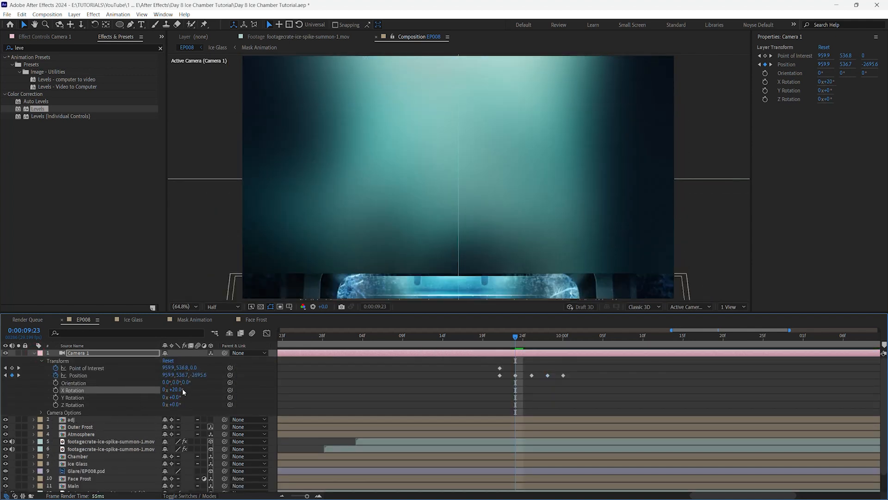
key(ctrl+z)
drag(178, 405, 182, 403)
key(ctrl+z)
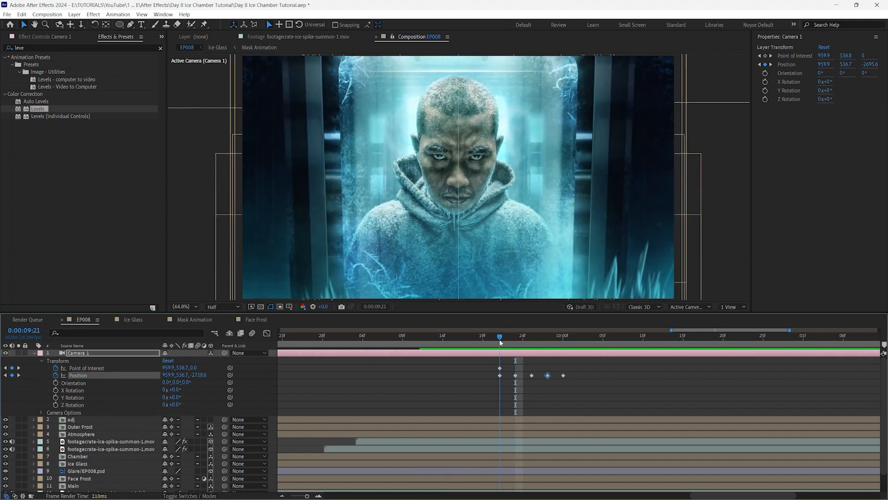
Keyframe Camera 1's Z Rotation at 0:00:09:21, 0:00:09:23, 0:00:09:25, 0:00:09:27 and 0:00:10:00, in line with the Position keyframes.
drag(508, 341, 499, 338)
click(55, 405)
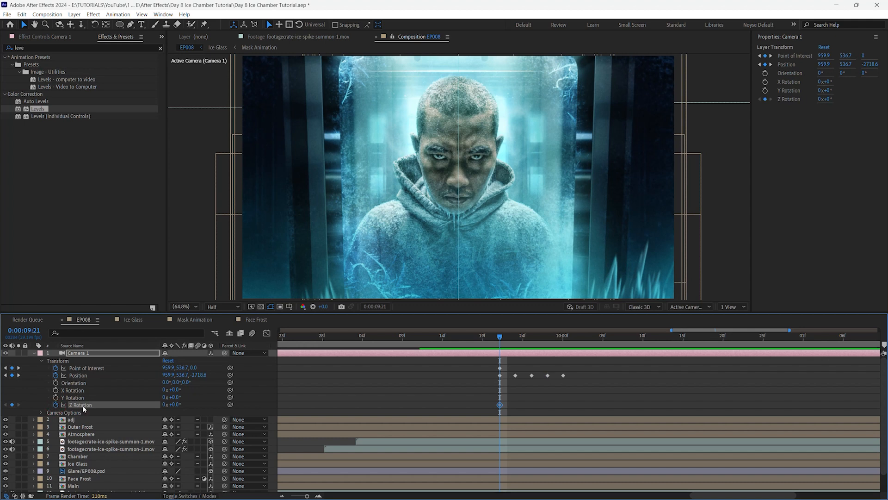
drag(500, 338, 515, 338)
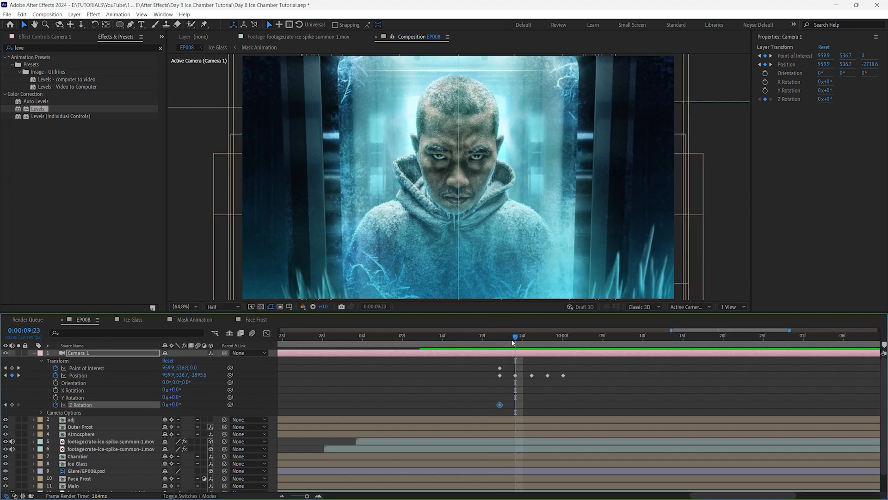
click(12, 405)
click(18, 375)
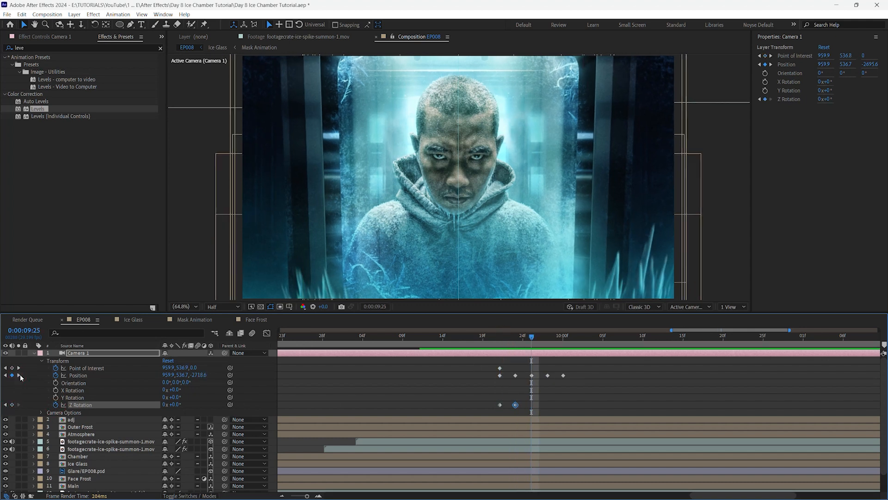
click(18, 375)
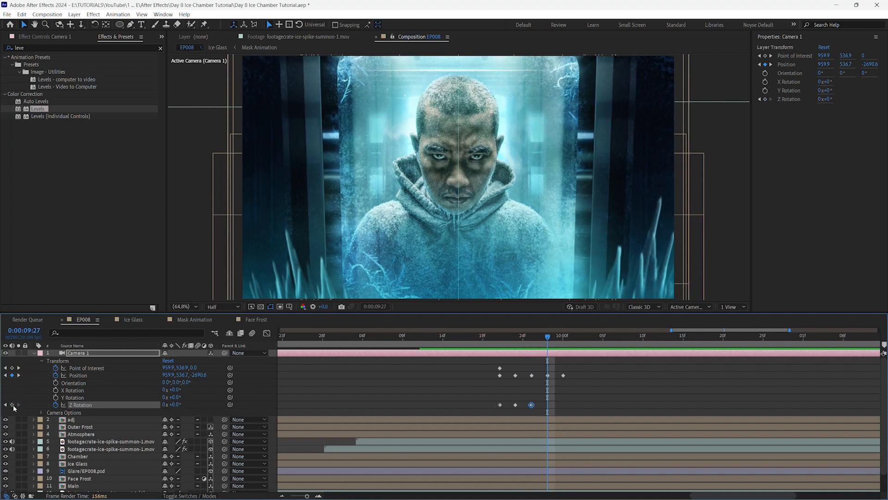
click(18, 375)
click(12, 405)
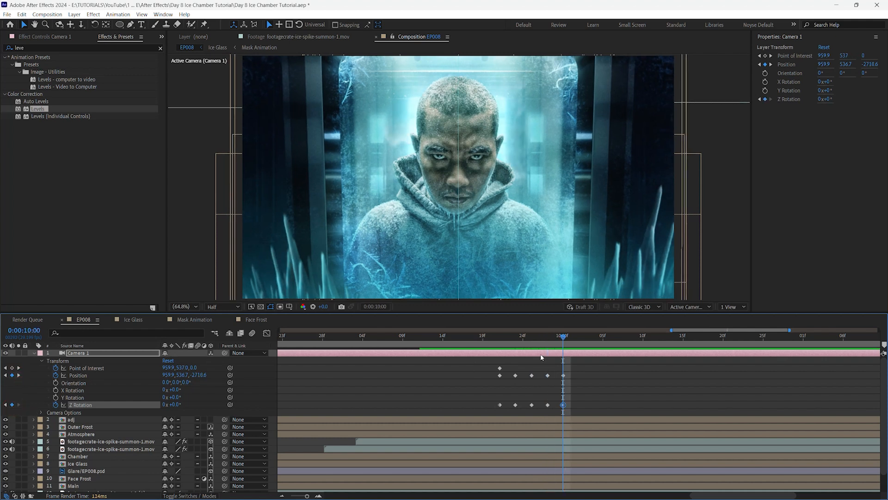
Set Camera 1's Z Rotation to 1° at 0:00:09:23 and to -1° at 0:00:09:27.
drag(564, 338, 515, 337)
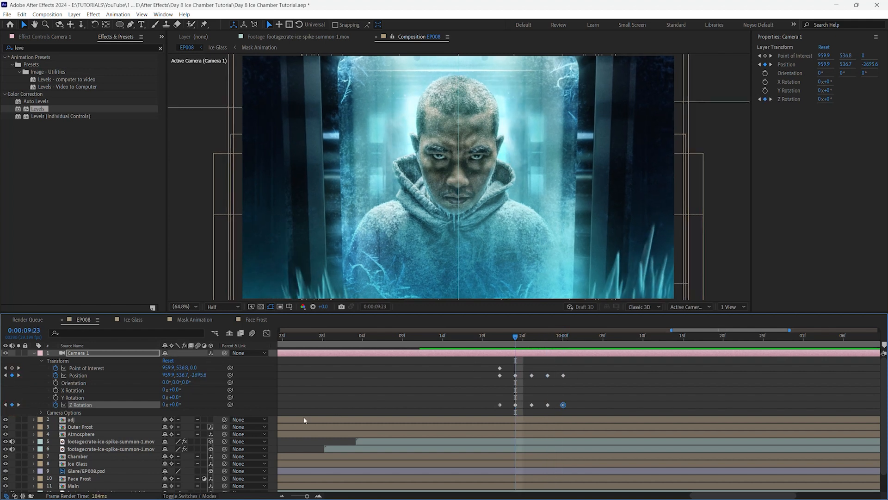
drag(177, 405, 187, 408)
click(186, 409)
key(Return)
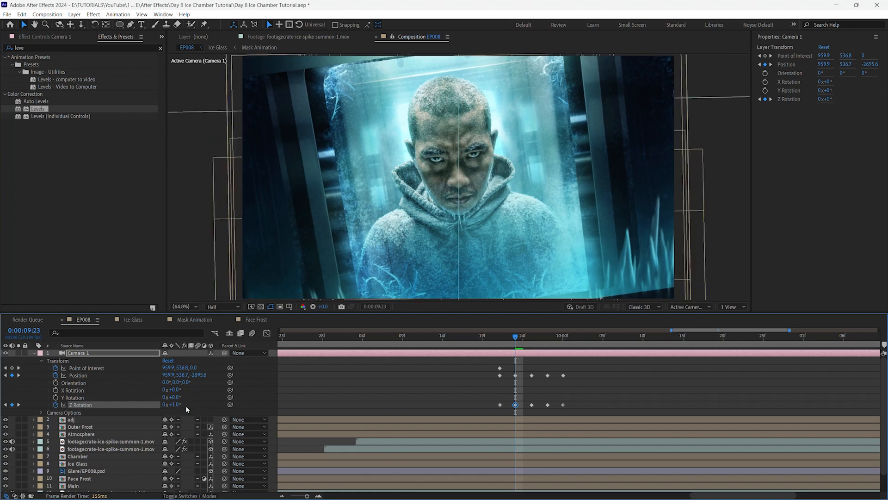
drag(530, 337, 547, 337)
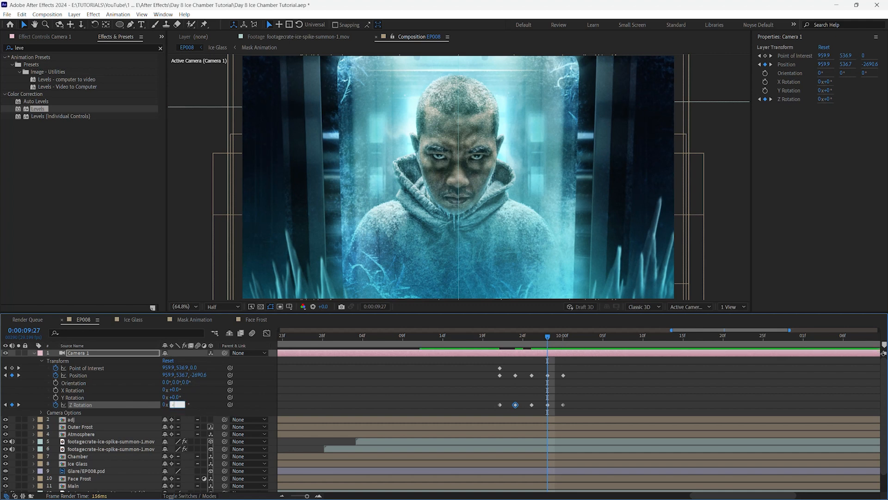
key(Return)
Preview the camera shake with its Z Rotation from 0:00:09:17 and again from 0:00:09:14.
drag(484, 337, 468, 337)
key(space)
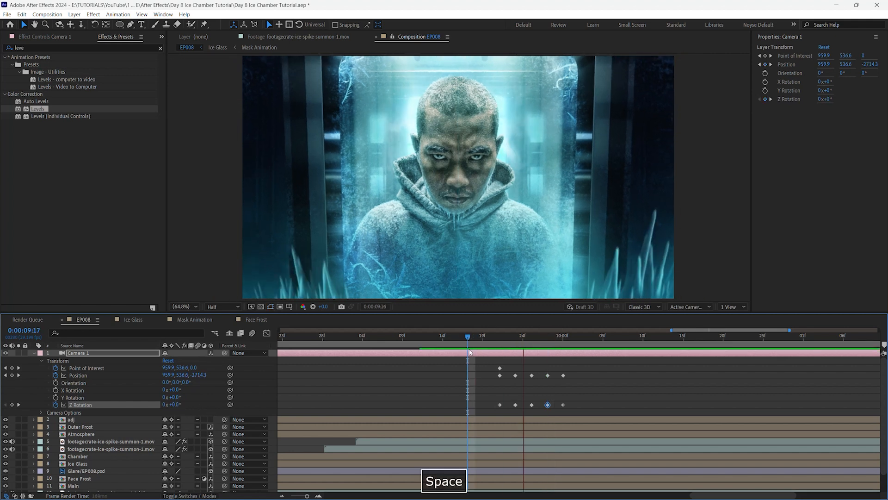
key(space)
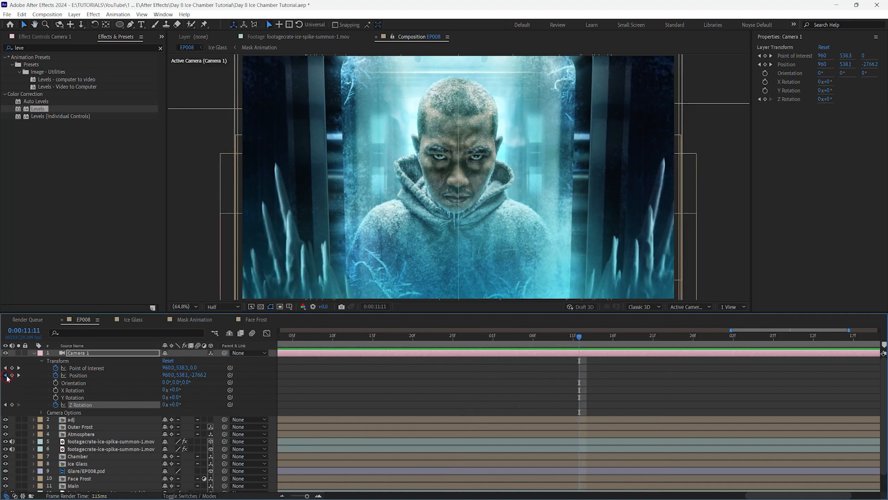
click(6, 375)
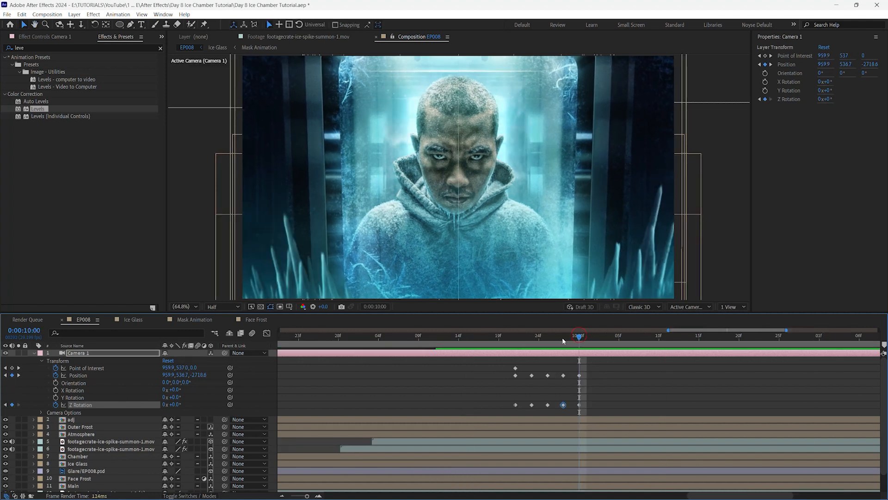
click(459, 336)
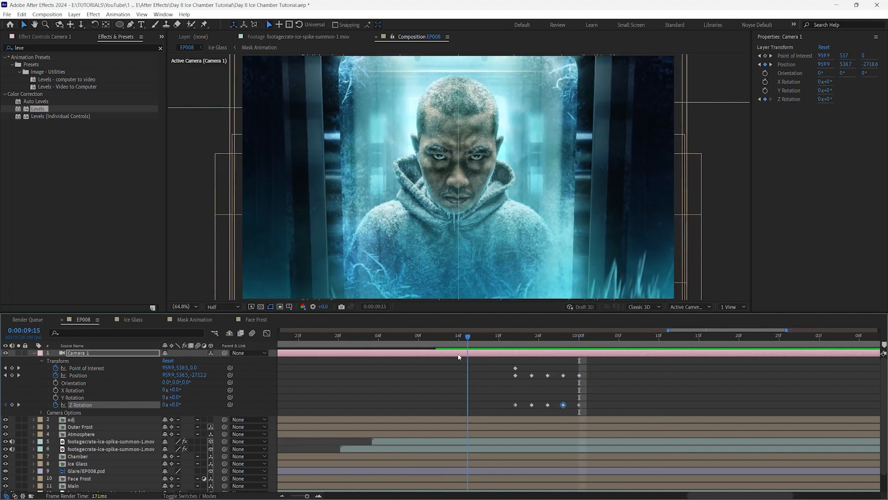
key(space)
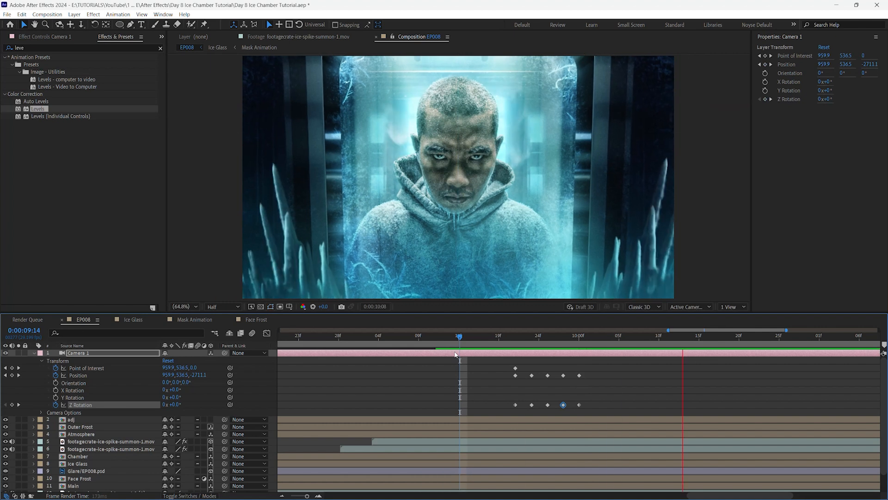
key(space)
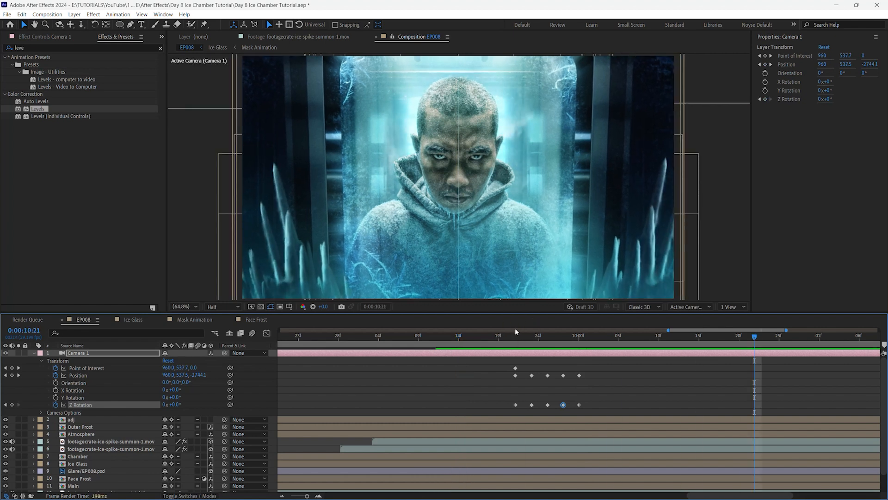
Copy Camera 1's Position and Z Rotation keyframes at 0:00:09:23 and 0:00:09:25 and paste them at 0:00:10:01.
click(500, 336)
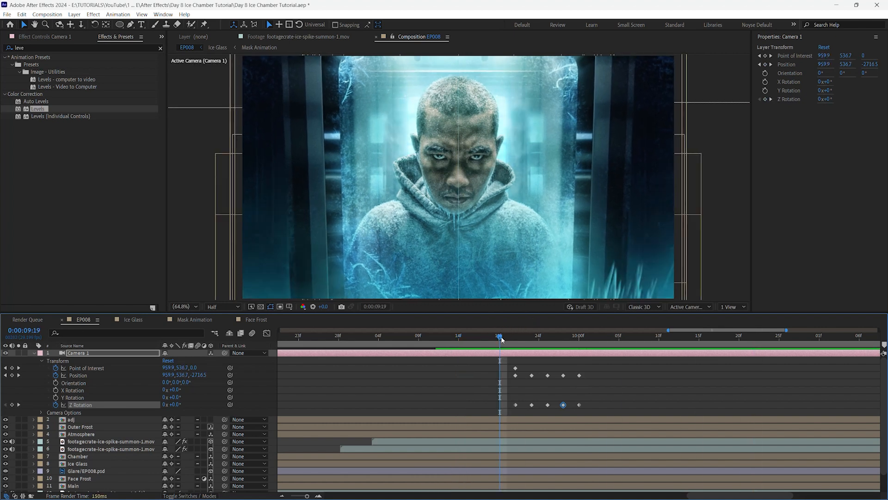
drag(516, 337, 594, 343)
drag(553, 371, 528, 413)
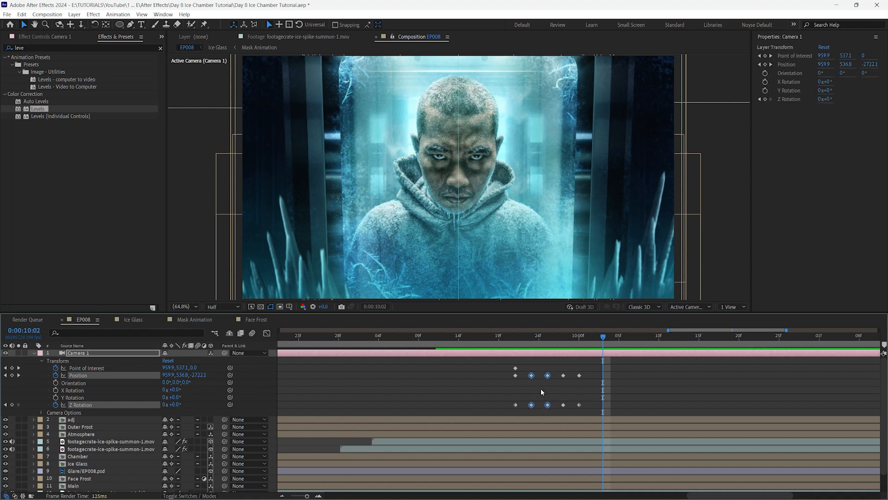
key(ctrl+c)
drag(603, 340, 597, 339)
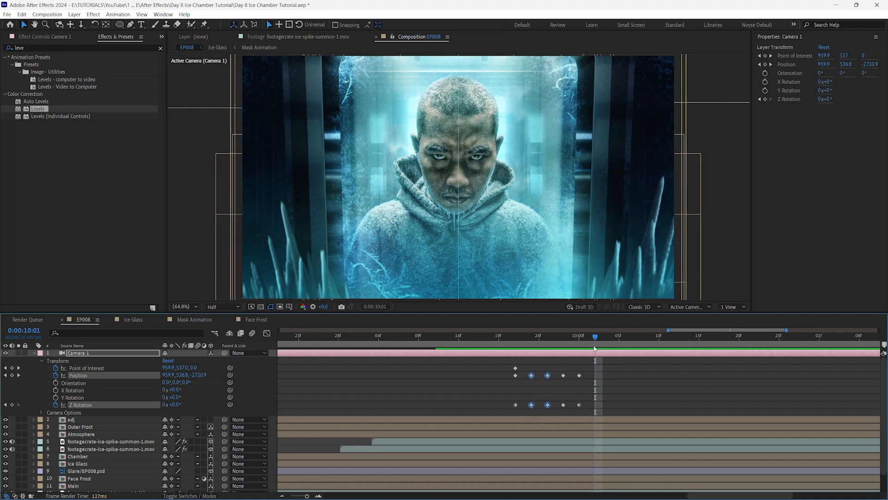
key(ctrl+v)
Preview the extended camera shake from 0:00:09:17 and from 0:00:09:20, and save the project.
key(space)
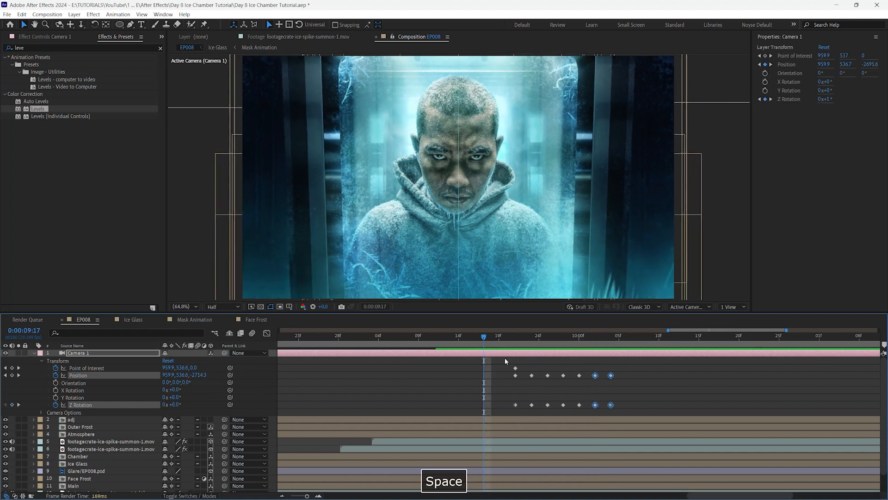
key(space)
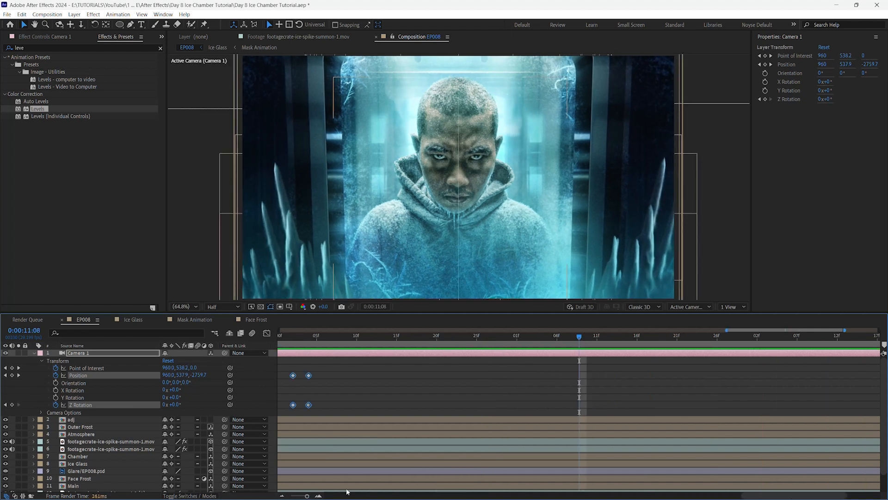
drag(750, 495, 710, 498)
click(413, 343)
key(space)
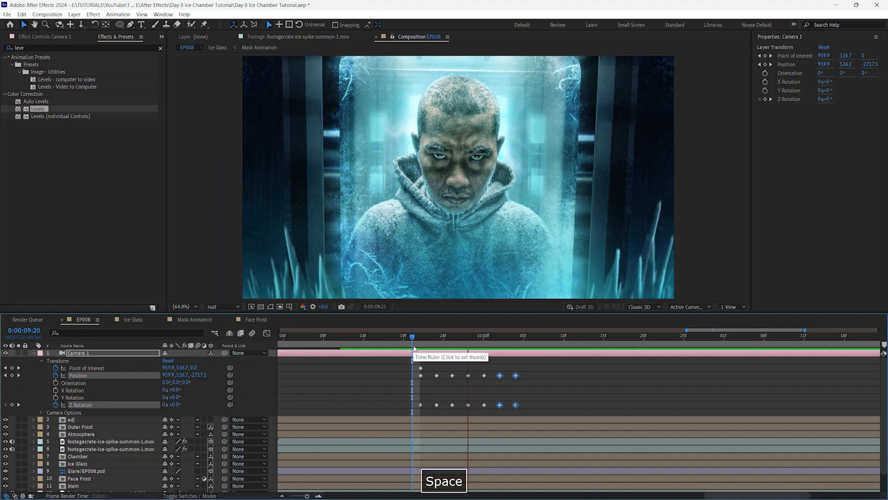
key(ctrl+s)
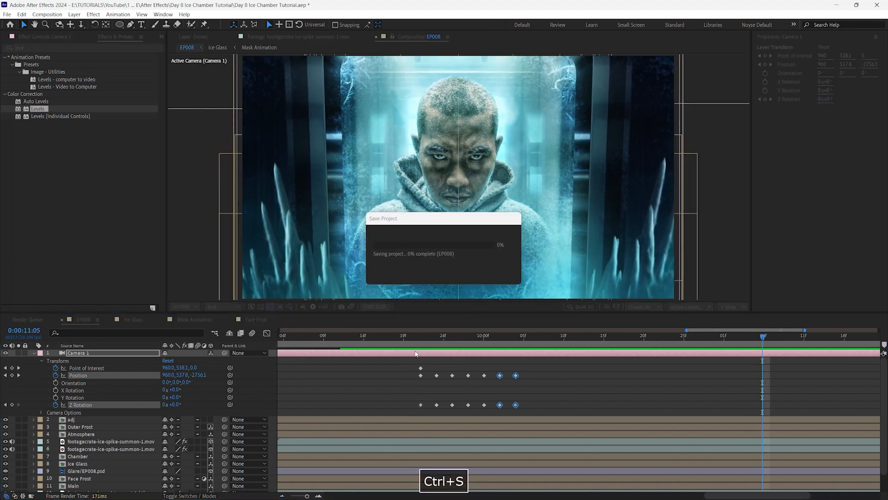
key(space)
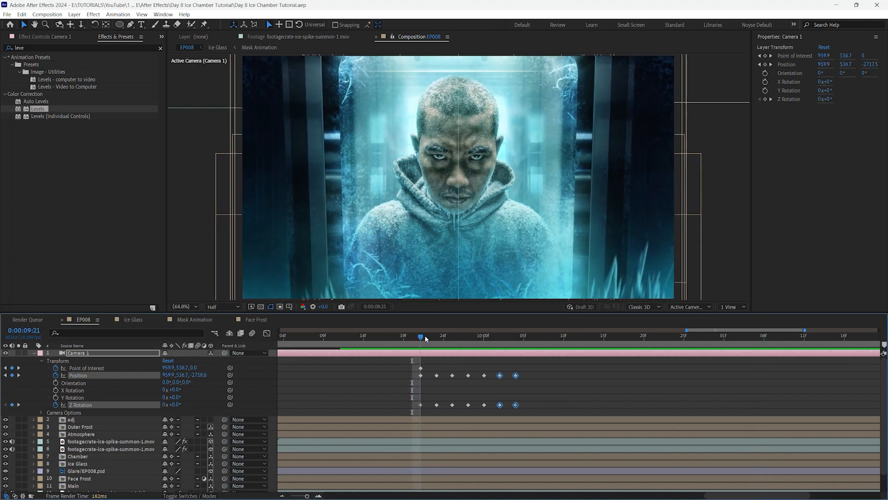
Go to 0:00:09:21 and show only the keyframed properties of Camera 1.
click(417, 336)
click(35, 354)
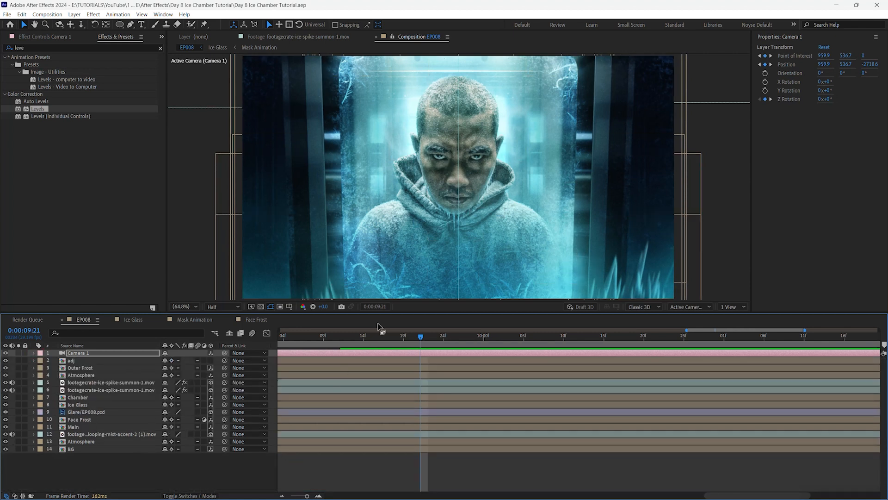
key(u)
Add an adjustment layer above Camera 1 and trim its start to 0:00:09:21.
click(171, 489)
right_click(170, 485)
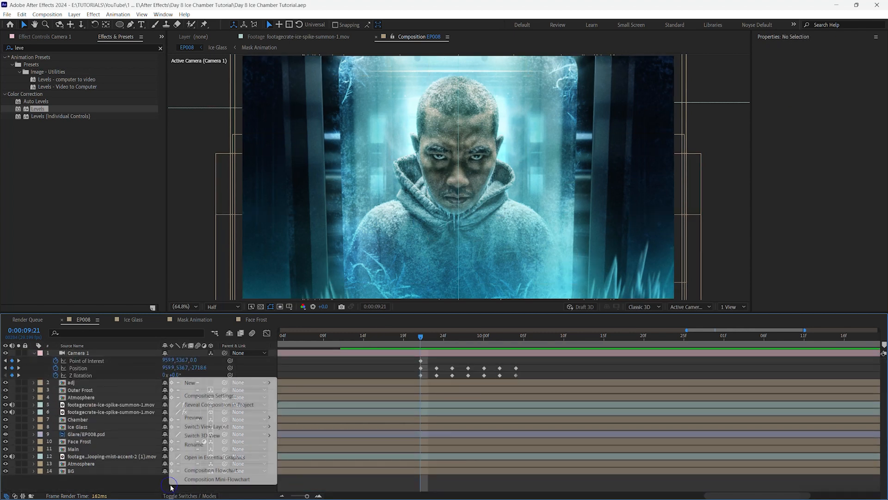
mouse_move(248, 385)
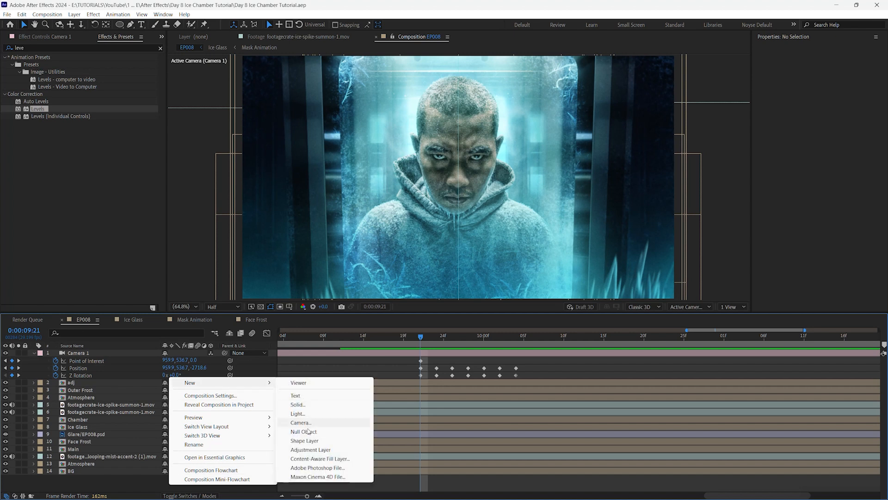
click(319, 451)
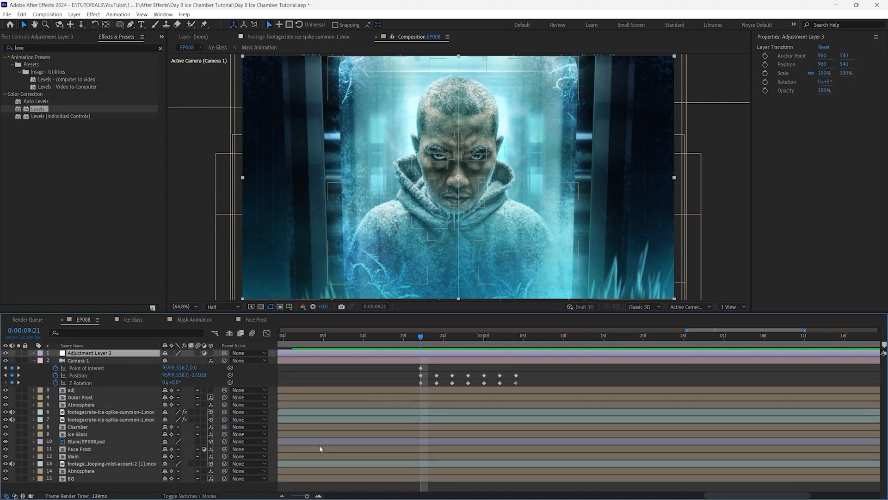
key(alt+bracketleft)
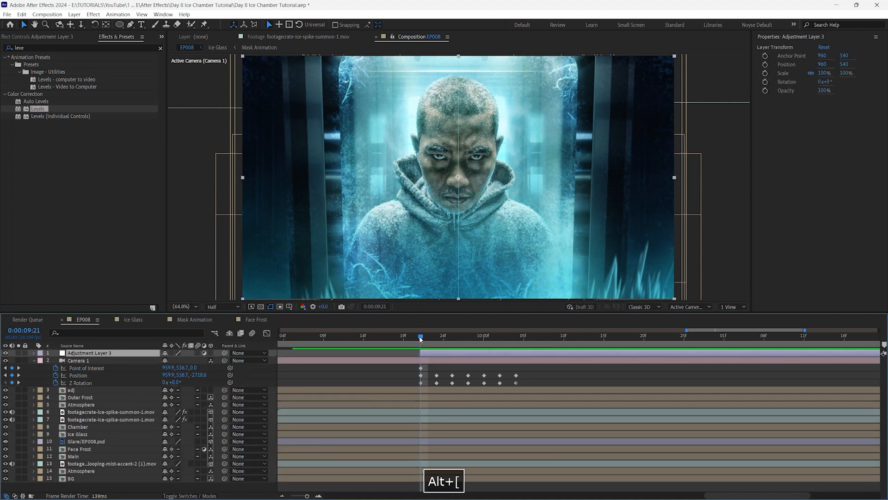
Trim the end of the new adjustment layer to the last shake keyframe at 0:00:10:03 and save the project.
click(522, 336)
click(517, 338)
key(alt+bracketright)
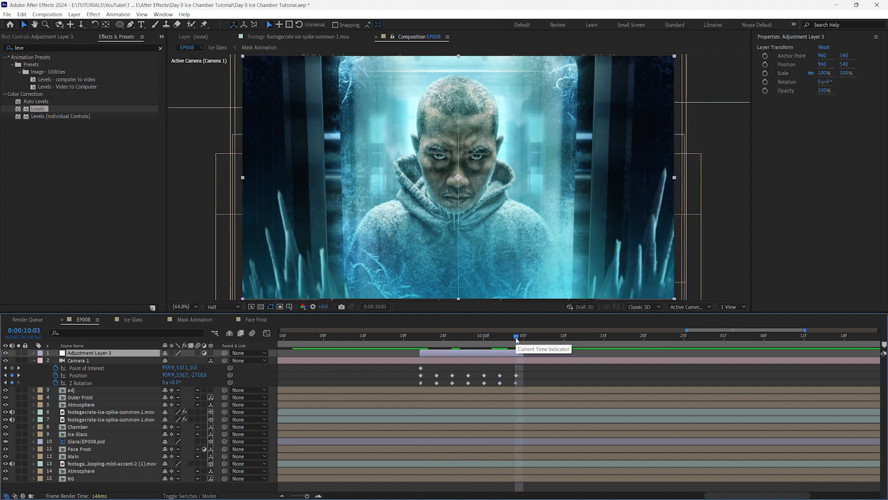
key(ctrl+s)
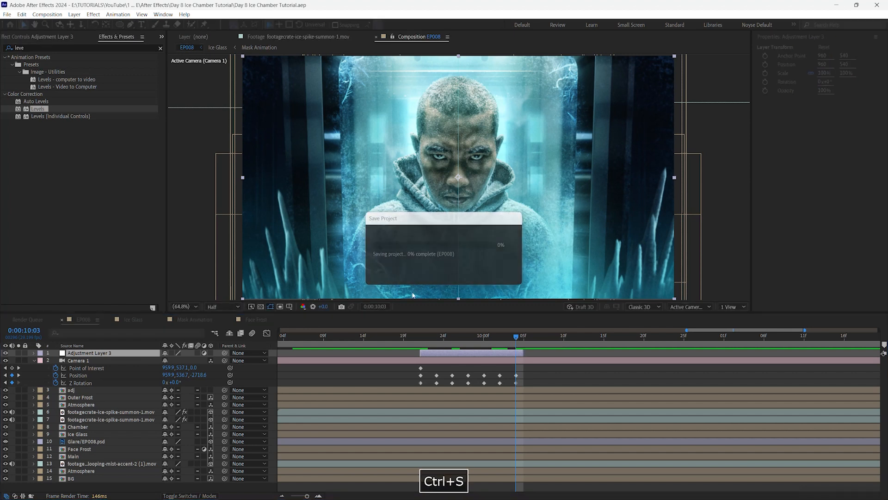
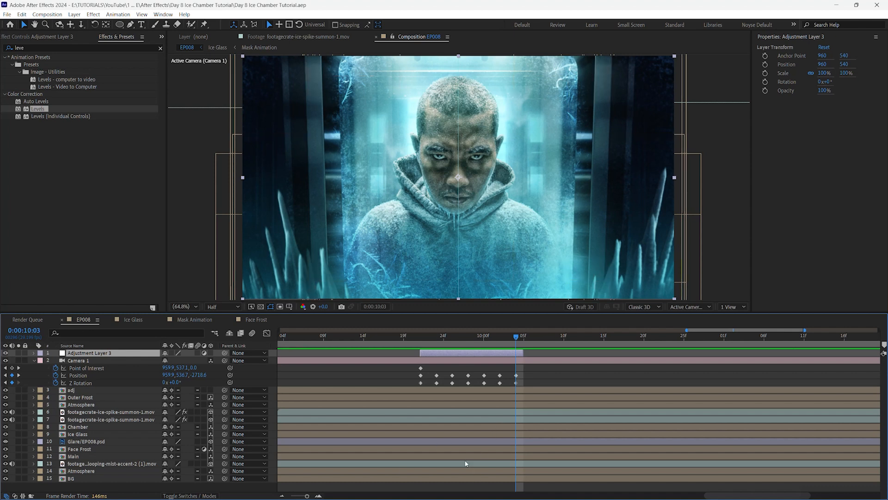
key(alt+bracketright)
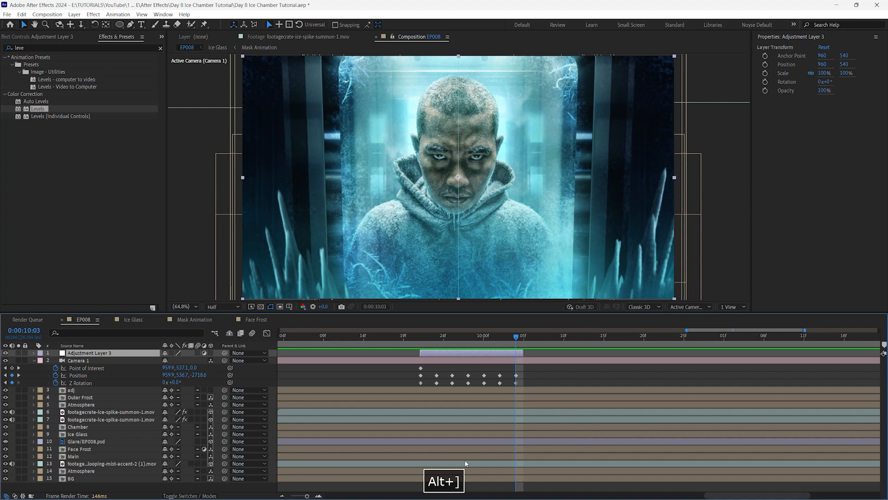
key(ctrl+s)
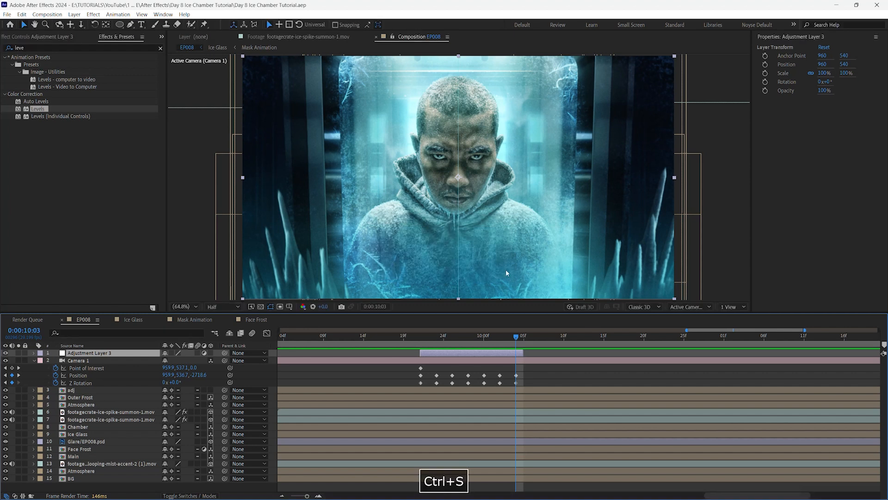
Find the blur effects and apply CC Radial Fast Blur to the adjustment layer above Camera 1.
click(459, 341)
click(66, 47)
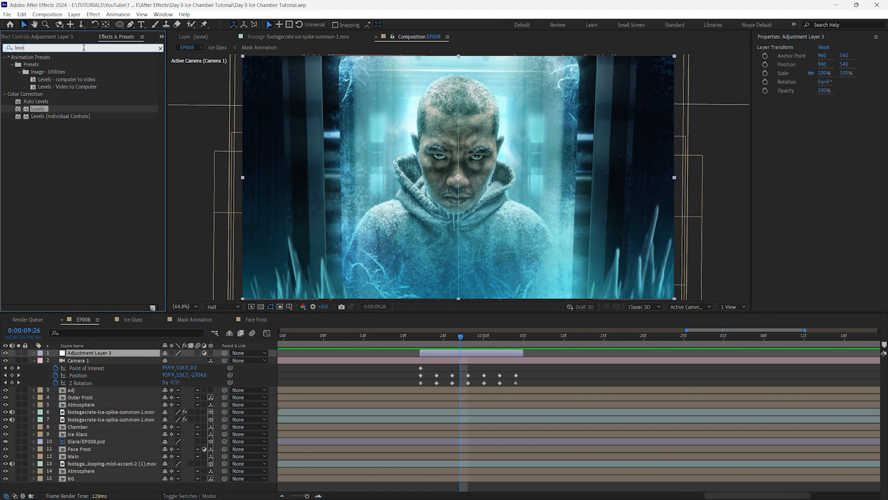
key(BackSpace)
key(BackSpace)
key(BackSpace)
key(BackSpace)
text(blur)
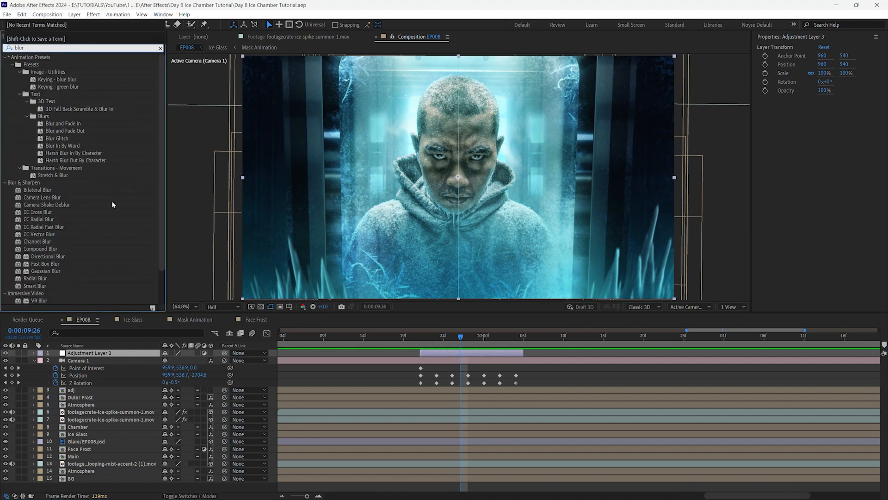
click(62, 226)
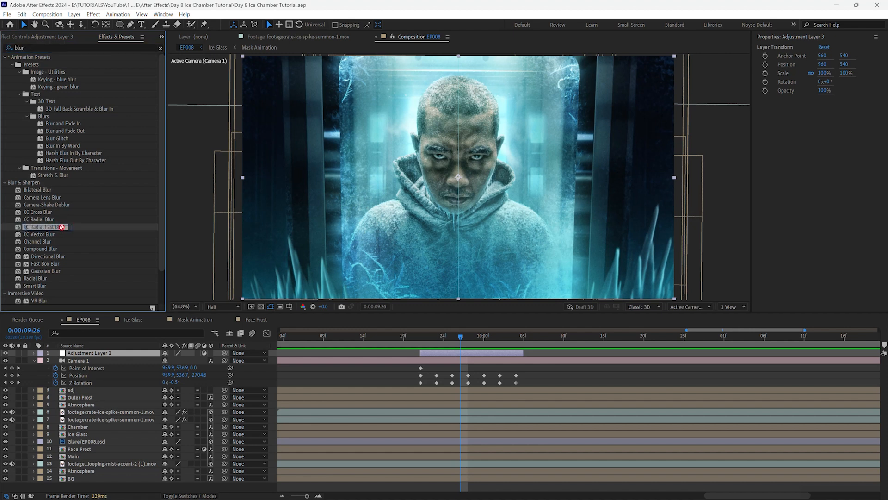
drag(141, 266, 485, 355)
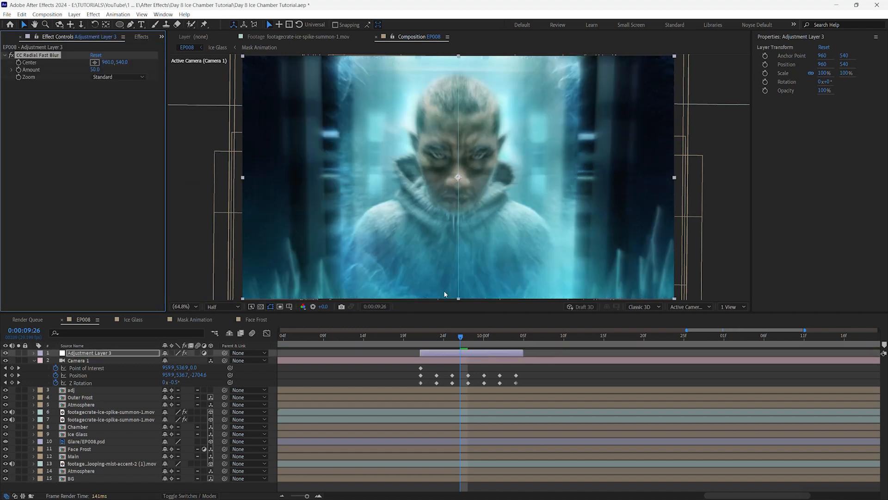
Preview the radial blur over the camera shake from 0:00:09:19.
drag(462, 339, 404, 338)
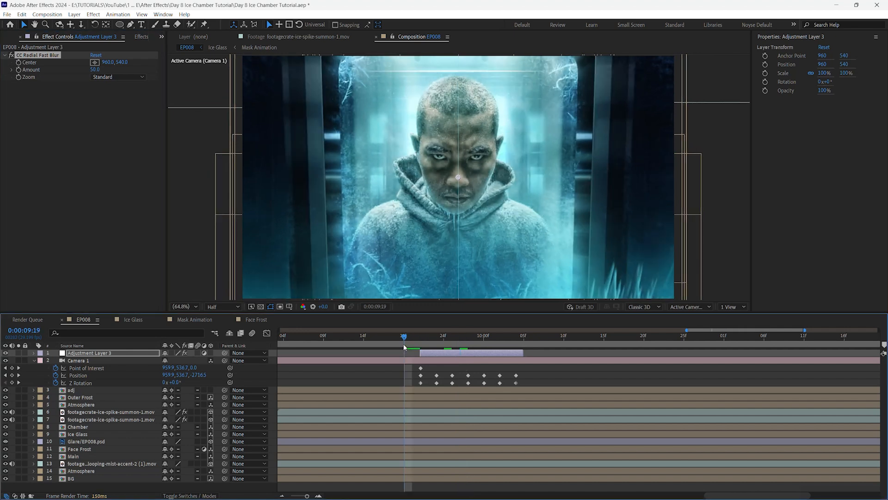
key(space)
key(space)
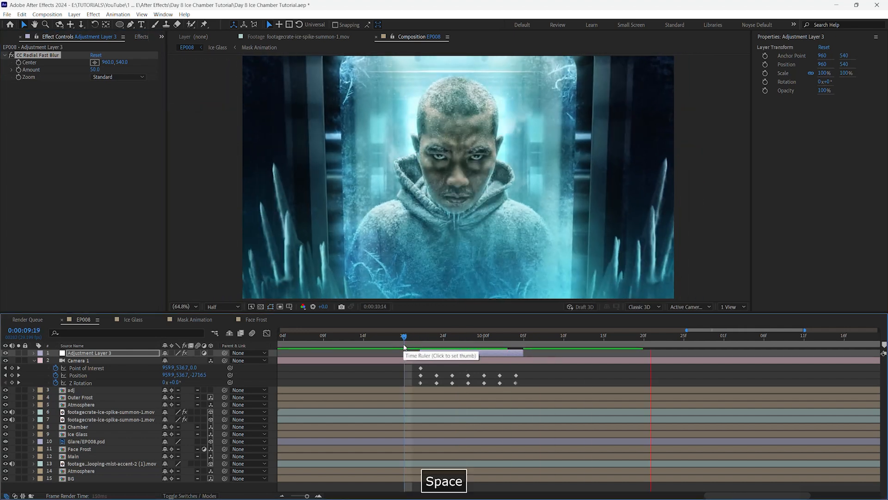
Set the CC Radial Fast Blur Amount to 10 while viewing the shake at 0:00:09:25.
click(444, 336)
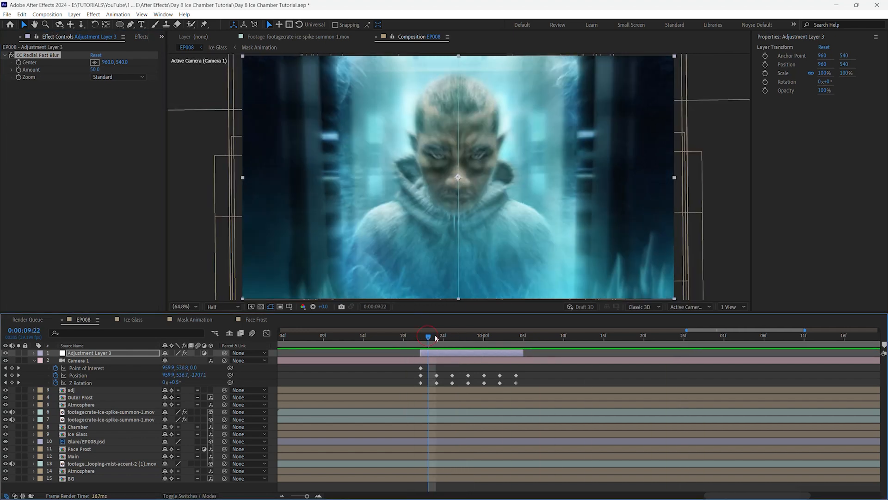
click(452, 337)
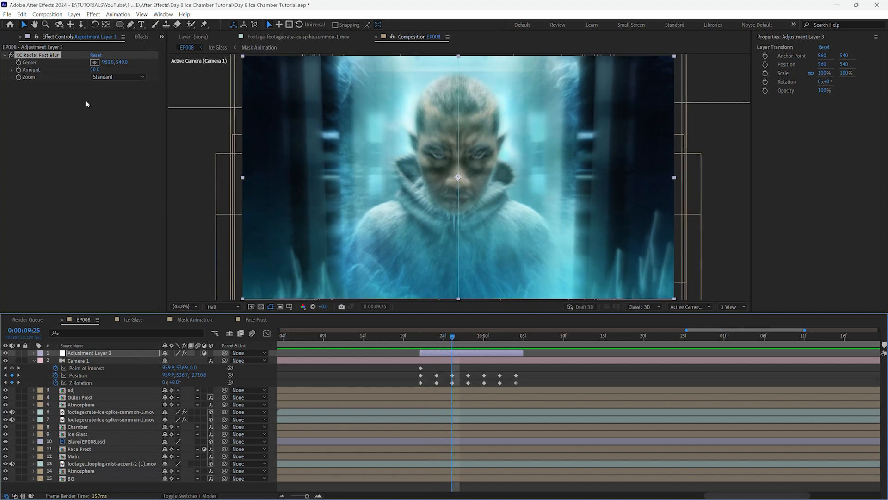
click(95, 70)
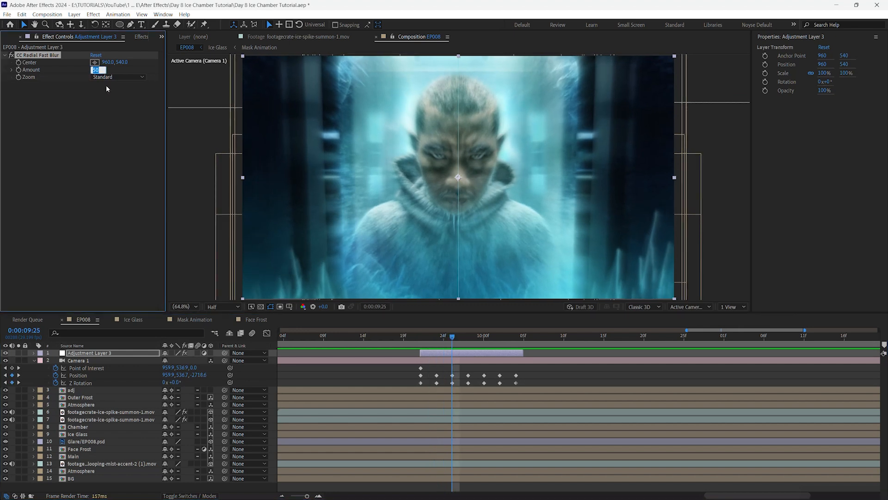
text(10)
key(Return)
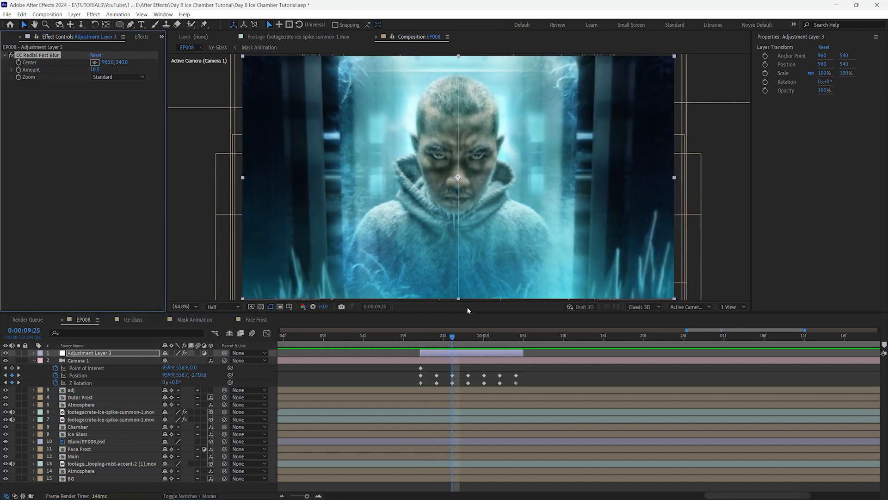
Preview the reduced radial blur with the camera shake from 0:00:09:17.
drag(452, 337, 389, 337)
key(space)
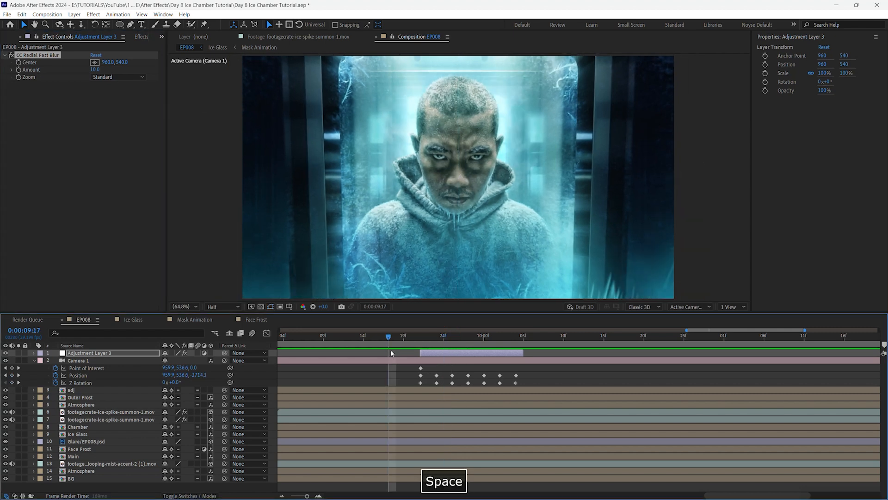
key(space)
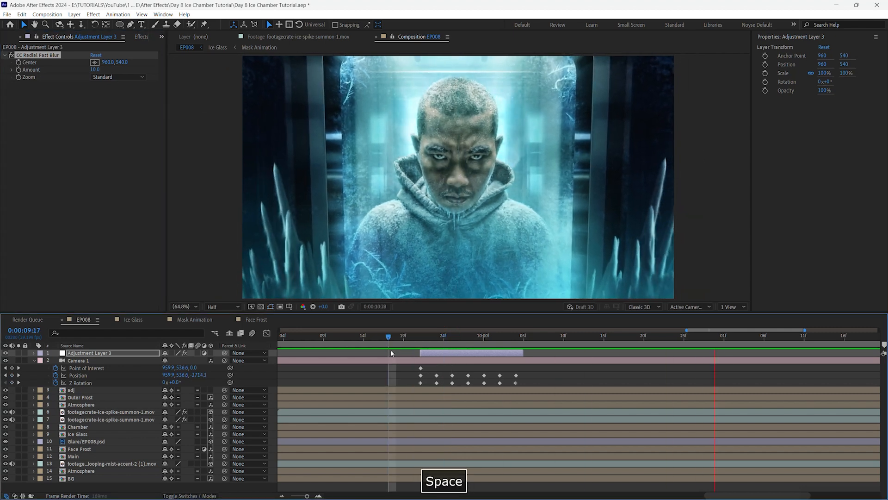
Trim the adjustment layer to span from the second to the fifth shake keyframe and preview it from 0:00:09:18.
drag(416, 353, 436, 355)
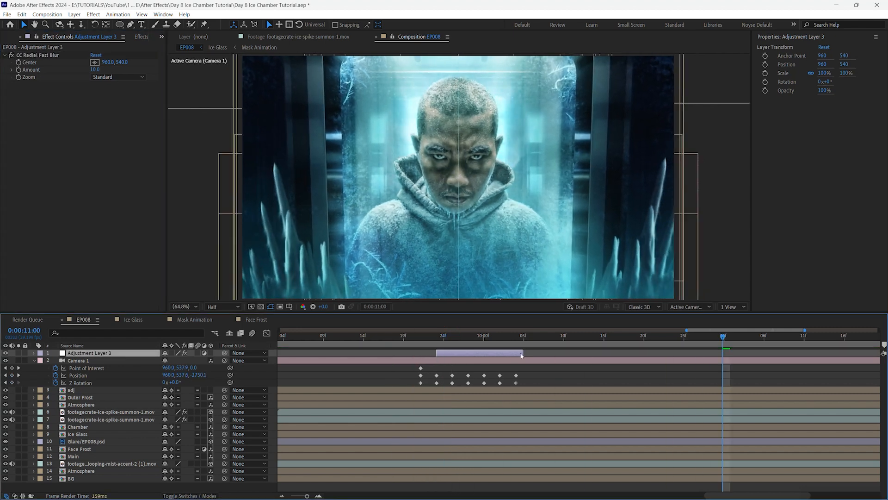
click(394, 339)
key(space)
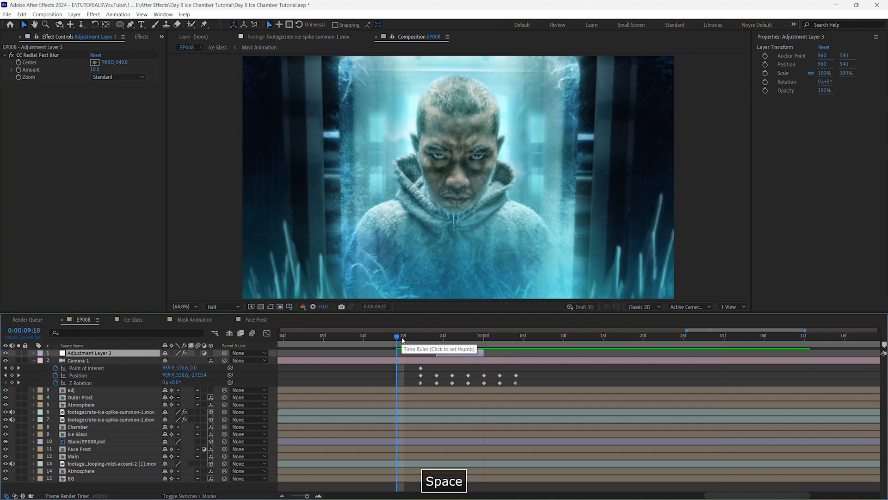
key(space)
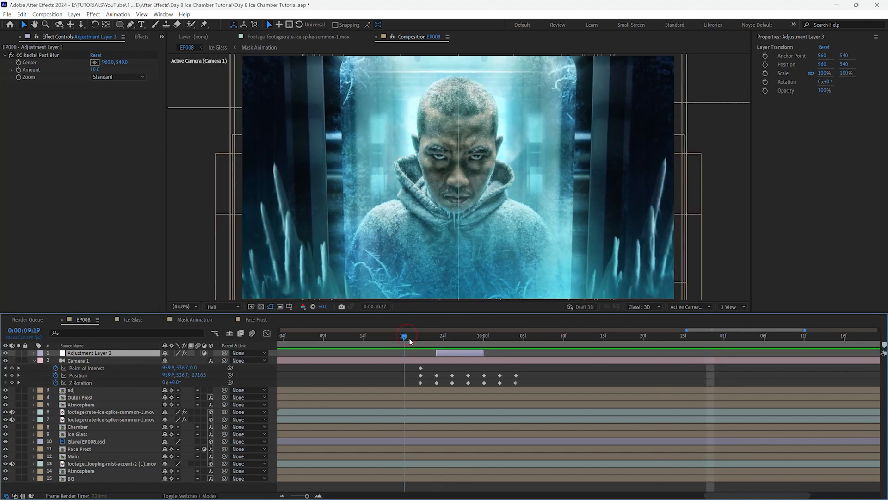
Inspect the blurred frames up to 0:00:09:27 and preview the shortened blur from 0:00:09:19.
drag(405, 339, 467, 338)
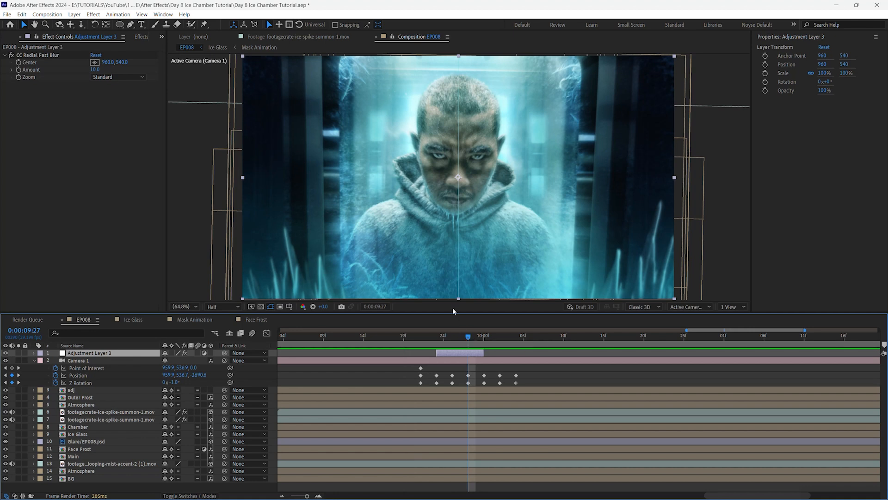
drag(467, 338, 402, 348)
key(space)
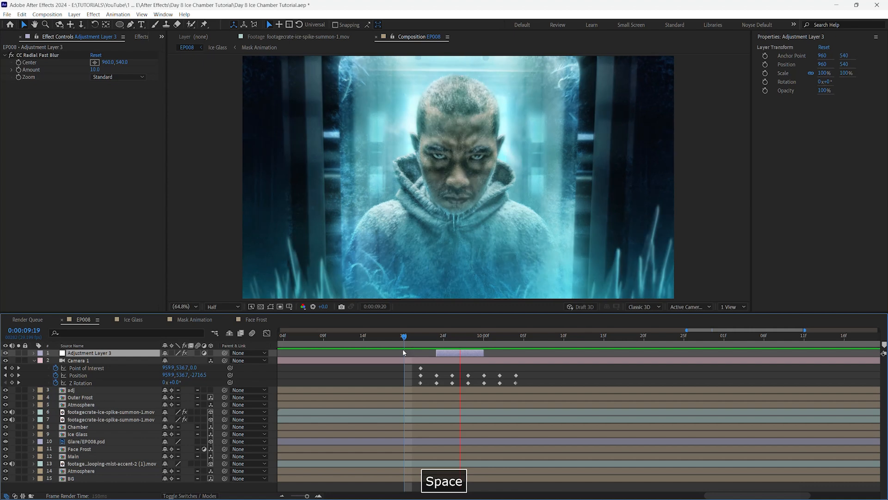
key(space)
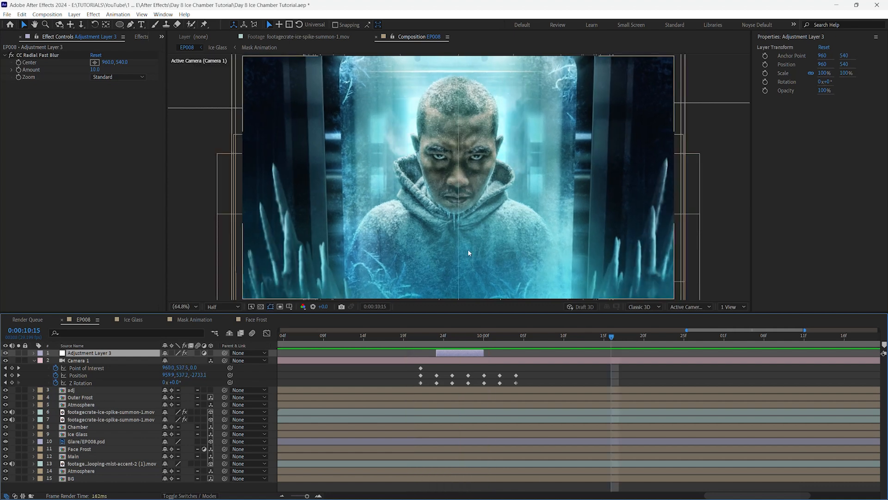
At 0:00:09:25, undo the horizontal shift of the radial blur's Center and set the Center to 960, -81.
mouse_move(456, 340)
mouse_down()
mouse_move(412, 349)
mouse_move(453, 355)
mouse_move(430, 360)
mouse_move(453, 336)
mouse_up()
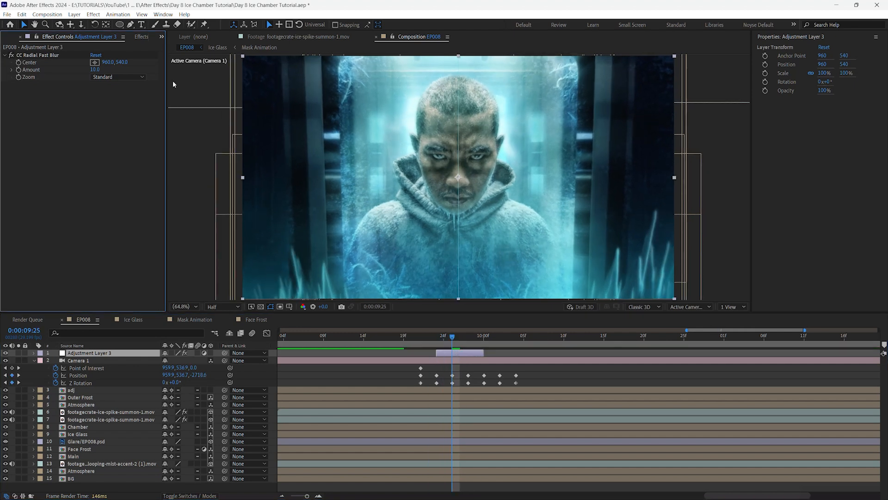
key(F9)
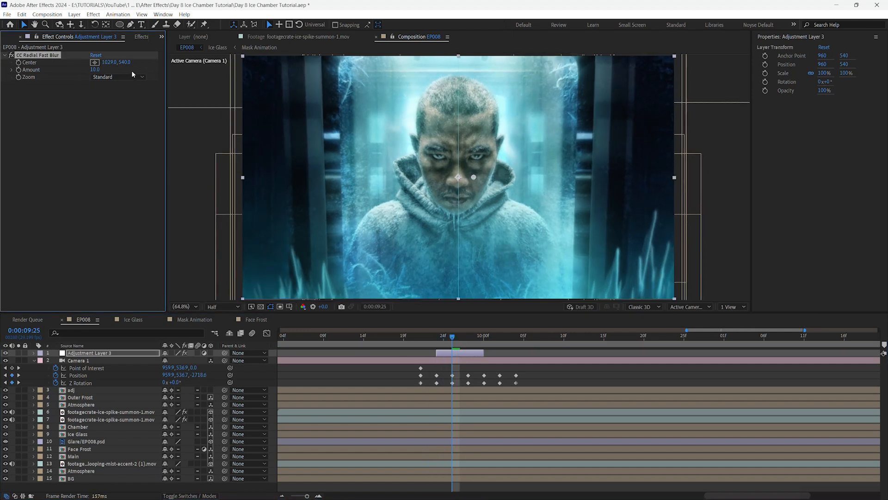
key(ctrl+z)
drag(122, 63, 7, 73)
drag(121, 63, 11, 87)
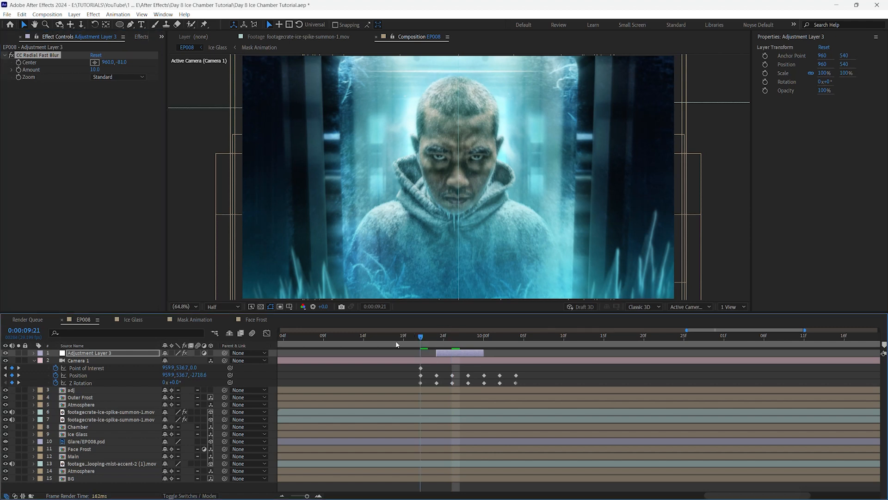
Preview the repositioned radial blur from 0:00:09:18 and from 0:00:09:20.
key(space)
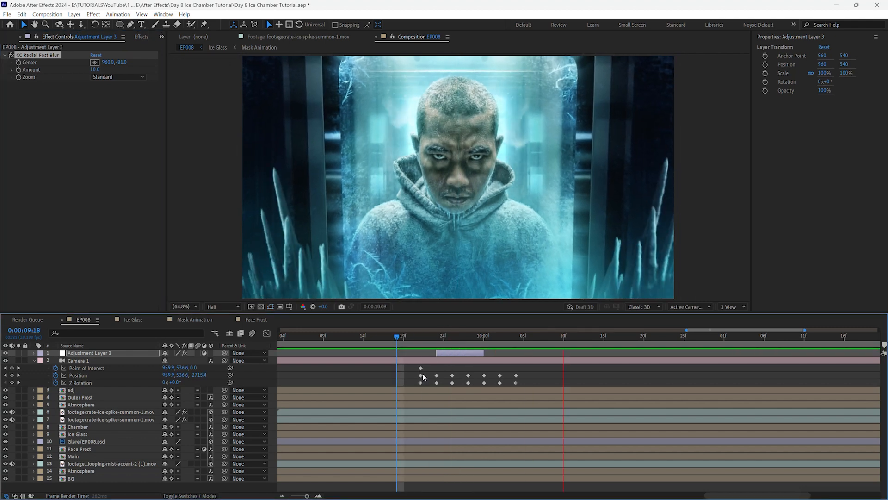
key(space)
click(413, 339)
key(space)
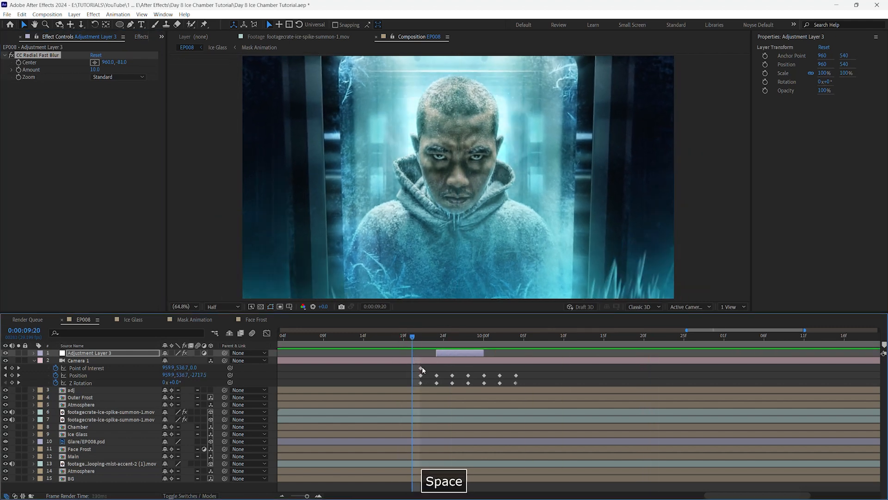
Set the CC Radial Fast Blur Amount on the adjustment layer to 20.
click(456, 353)
click(94, 70)
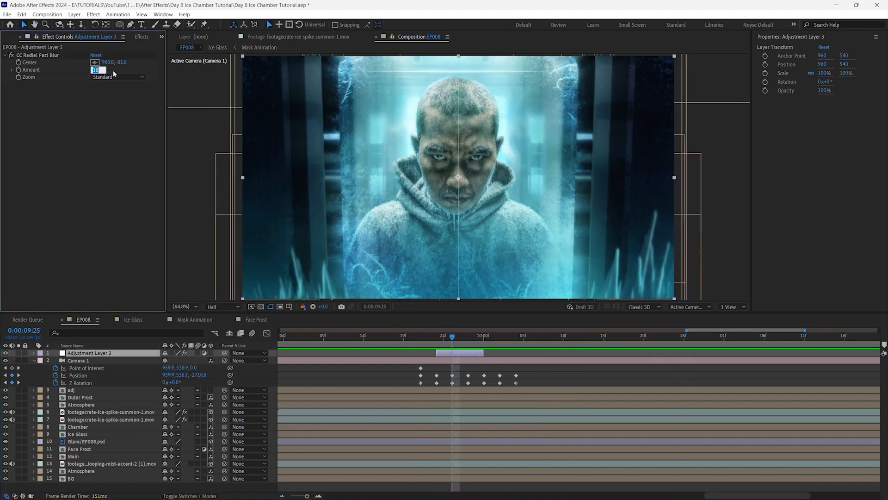
text(20)
key(Return)
Preview the stronger radial blur from 0:00:09:17 and save the project.
drag(445, 336, 390, 350)
key(space)
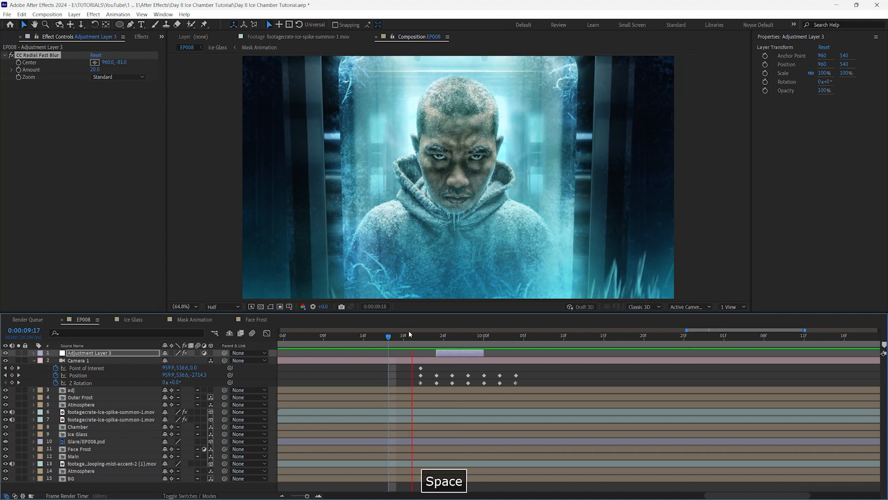
key(space)
key(ctrl+s)
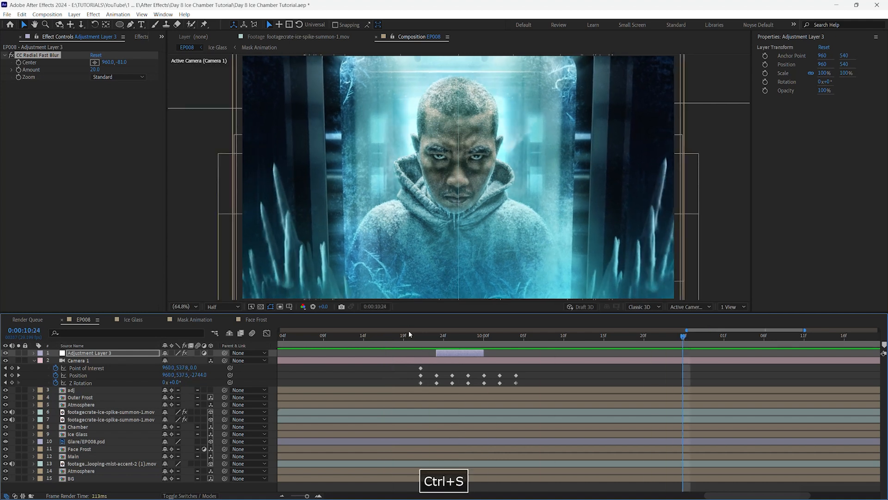
Play the blurred camera shake again from 0:00:09:18.
key(minus)
key(minus)
key(equal)
key(equal)
click(406, 334)
key(space)
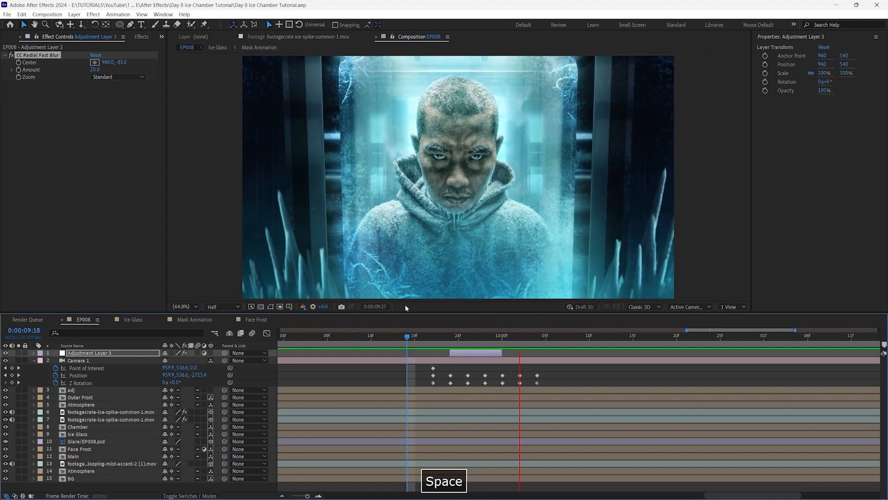
key(space)
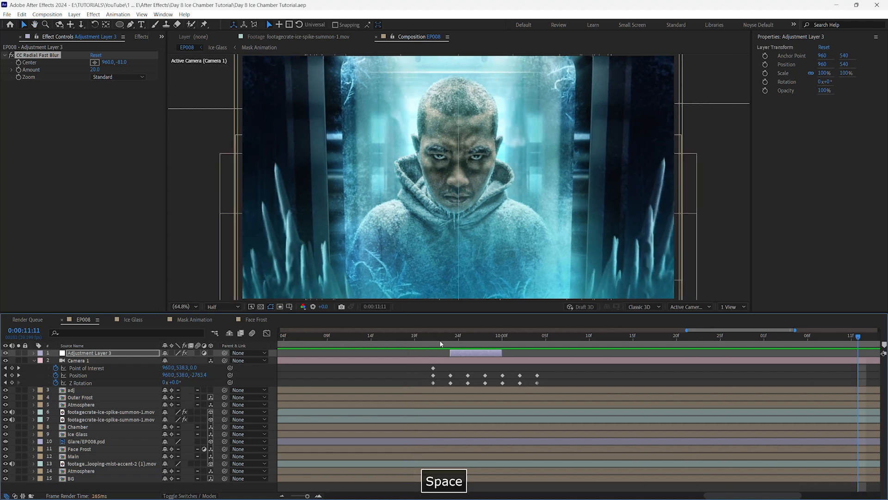
Set the Z value of Camera 1's Position keyframe at 0:00:09:23 to -2565.6, and preview and save the result.
click(440, 340)
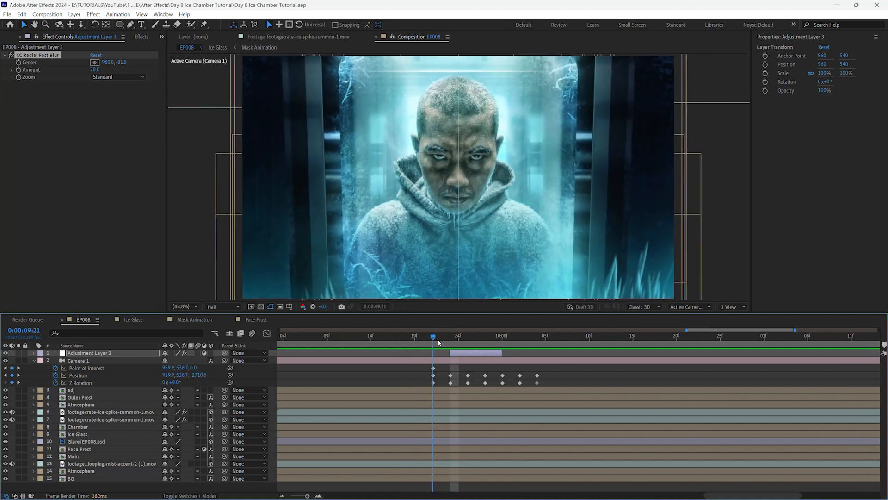
click(448, 342)
drag(202, 379, 252, 370)
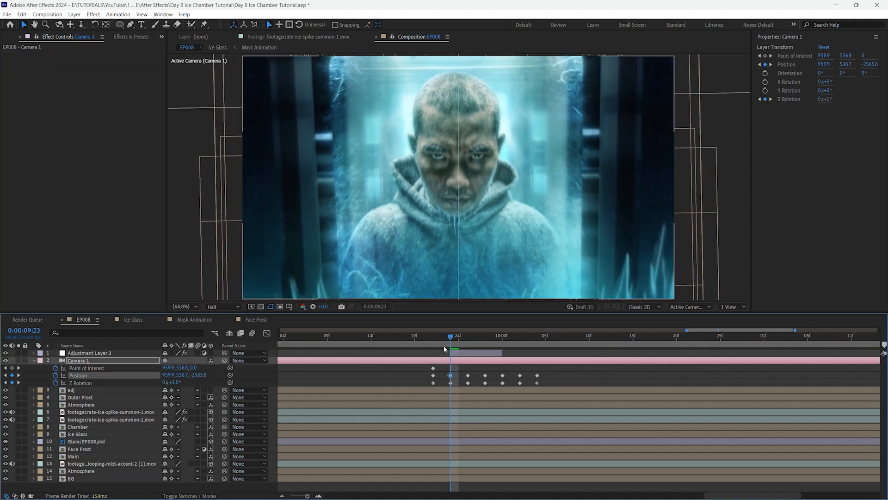
drag(465, 339, 403, 341)
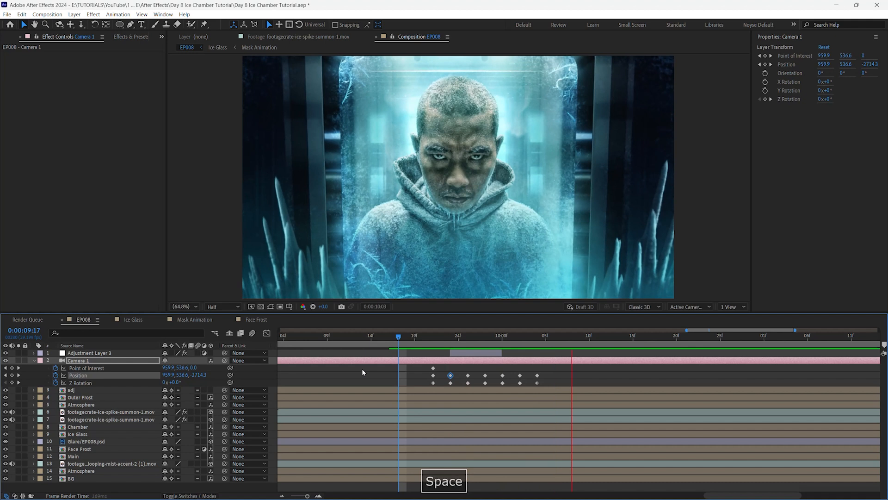
key(ctrl+s)
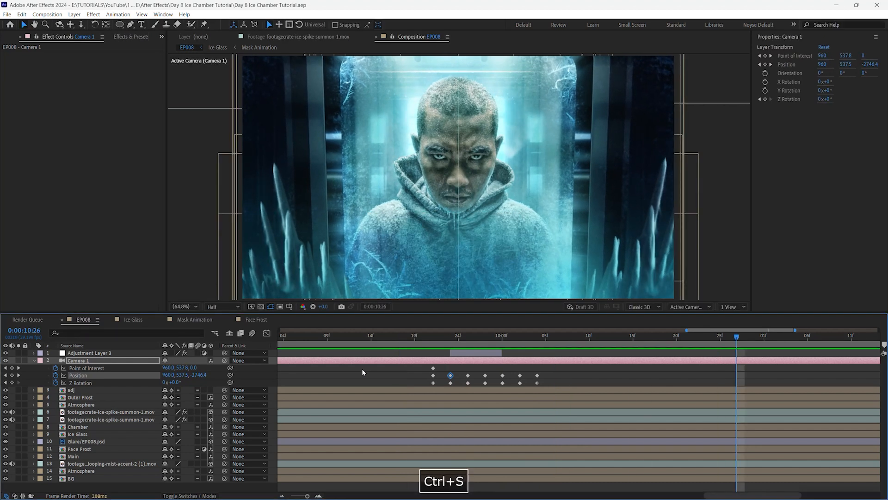
Show the full timeline and preview the whole EP008 composition from 0:00:00:00.
scroll(362, 368, down, 5)
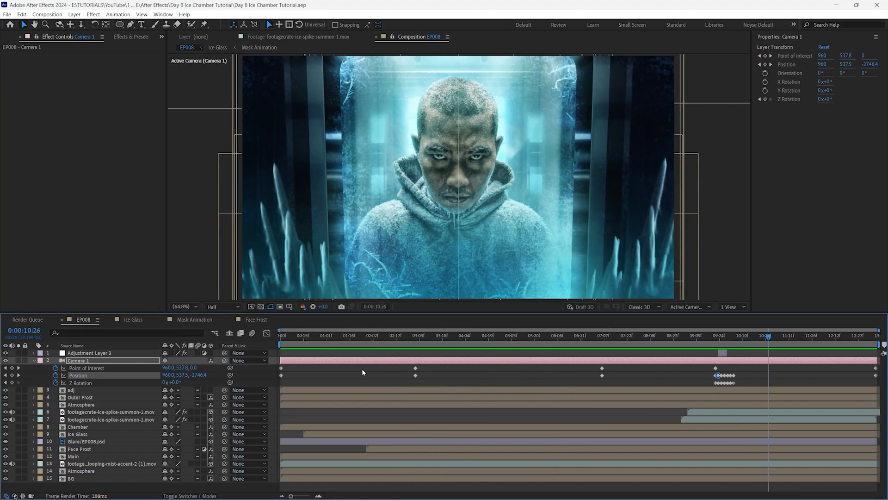
drag(729, 342, 237, 360)
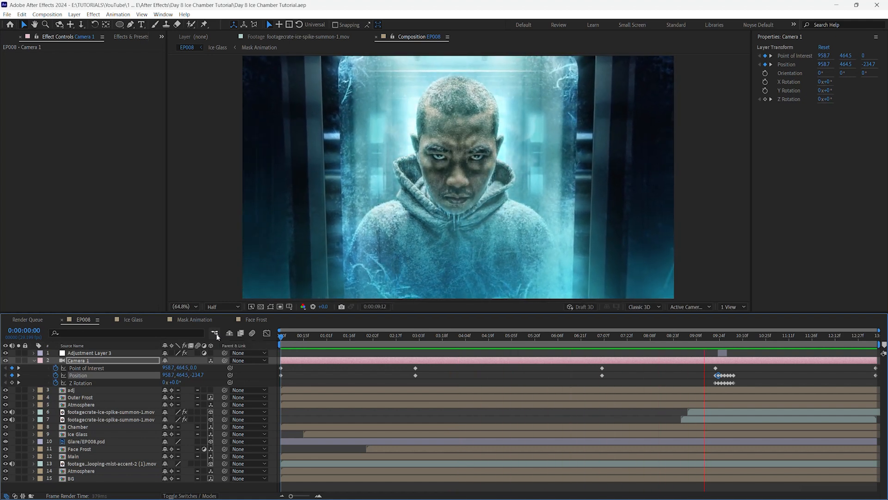
key(space)
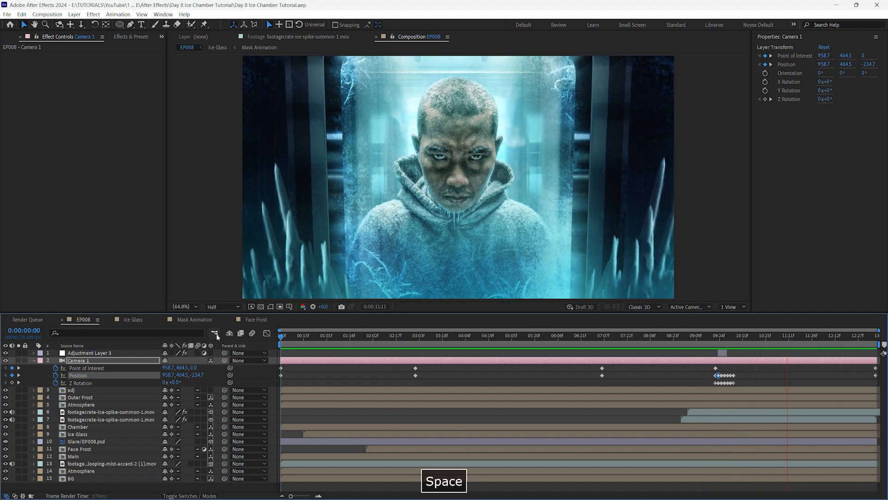
Set the Z value of Camera 1's Position keyframe at 0:00:09:23 to -2360.6.
key(equal)
key(equal)
key(equal)
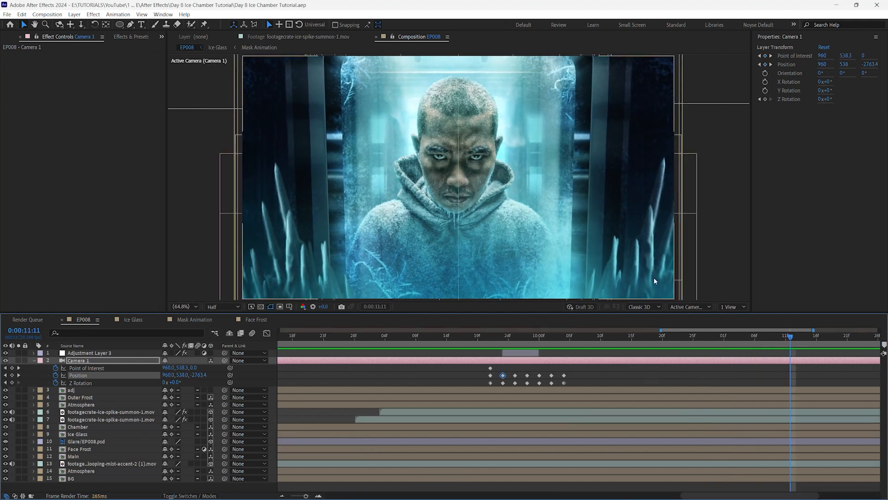
drag(494, 334, 505, 353)
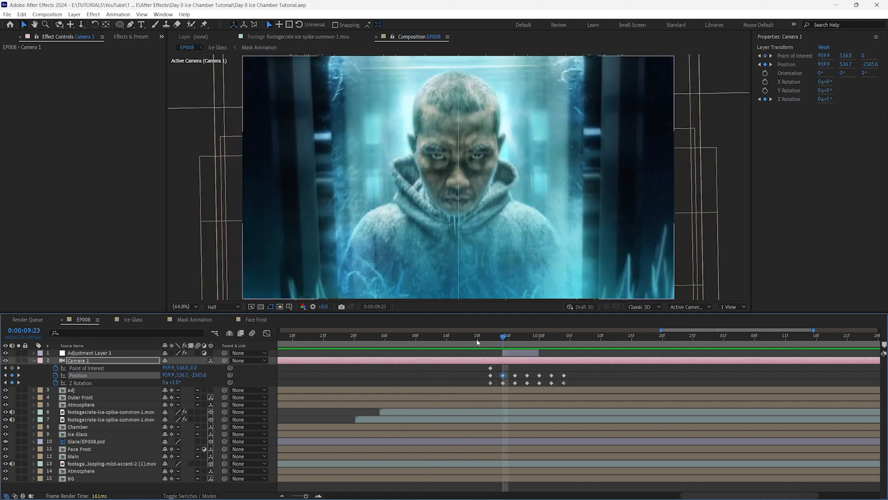
drag(208, 378, 294, 377)
Set the Z value of Camera 1's Position keyframe at 0:00:09:27 to -2598.6 and save the project.
drag(503, 337, 525, 342)
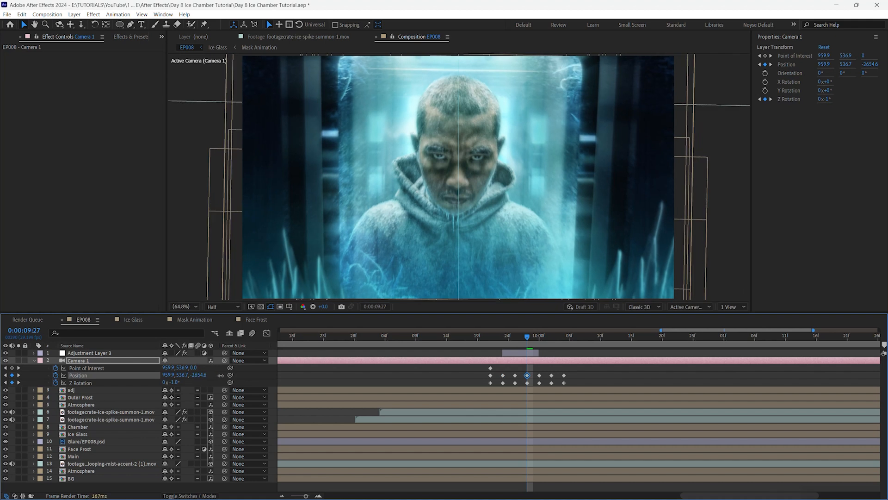
drag(542, 341, 597, 338)
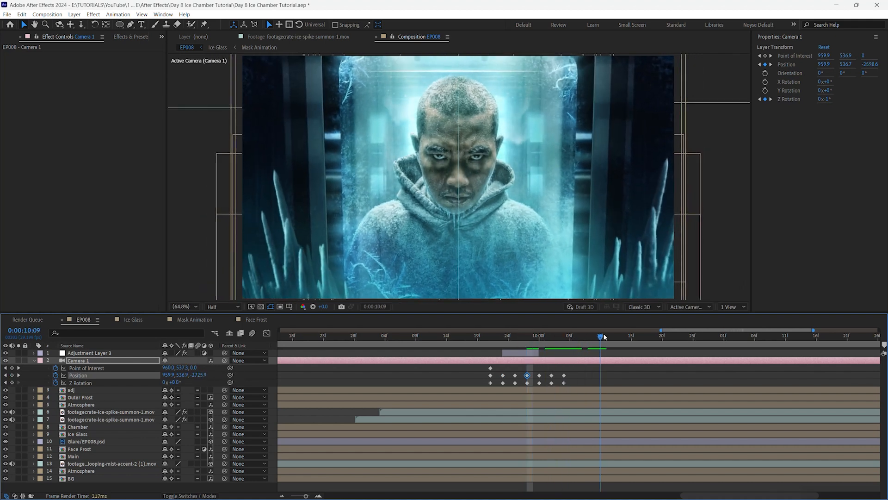
key(ctrl+s)
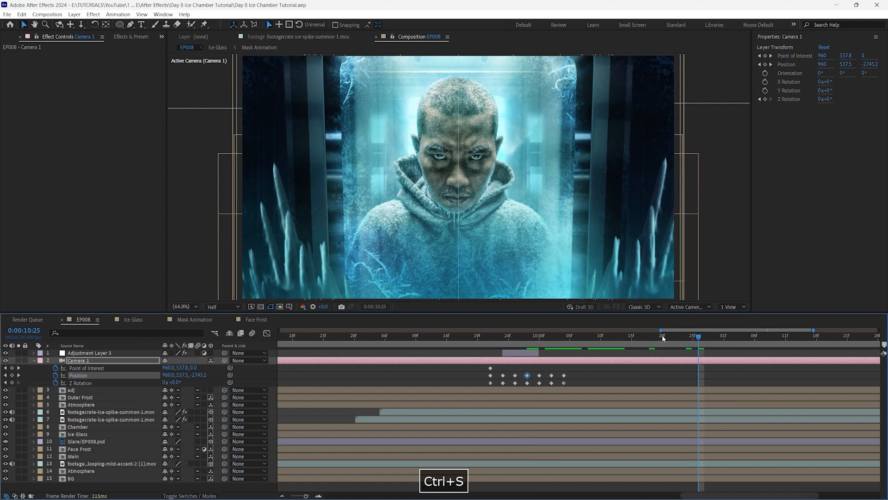
Duplicate the looping mist footage layer and trim the copy to start at 0:00:04:06.
key(minus)
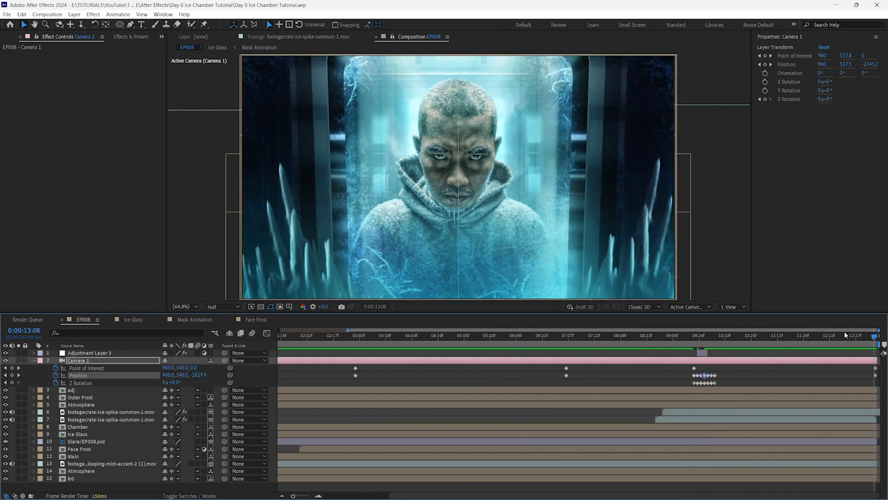
drag(743, 354, 628, 370)
drag(745, 359, 785, 352)
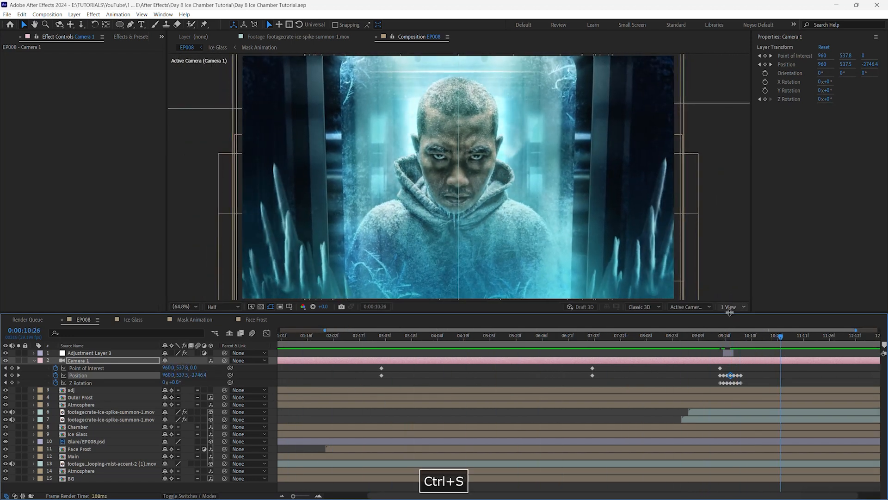
drag(642, 351, 631, 359)
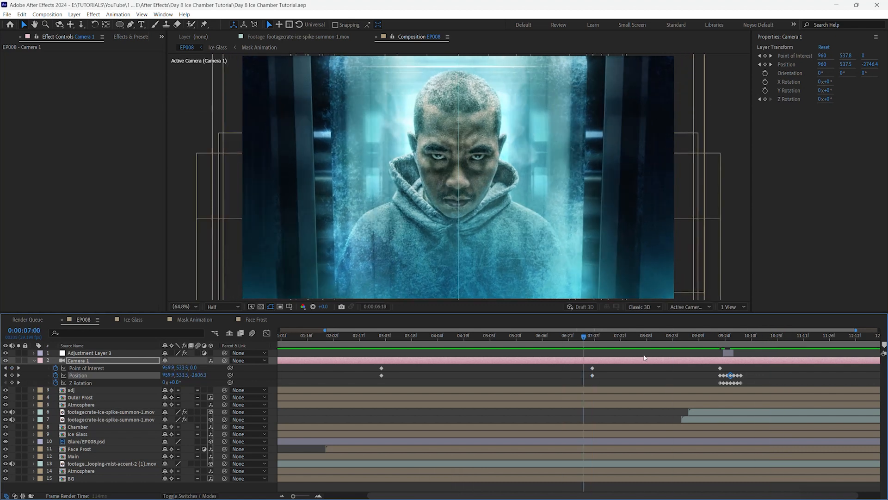
drag(508, 373, 445, 361)
click(106, 464)
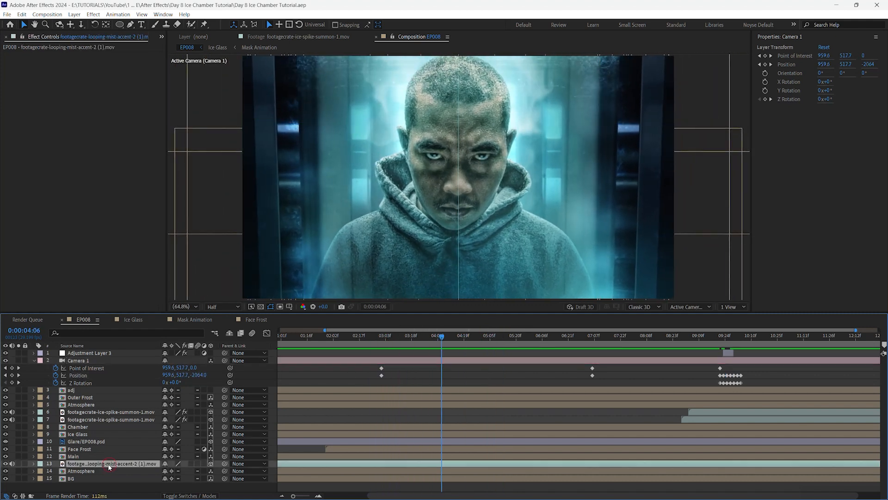
key(ctrl+d)
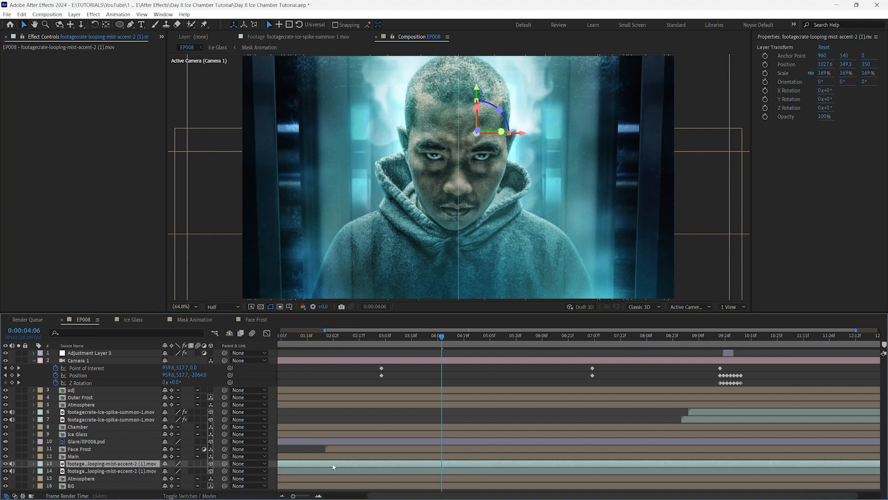
key(alt+bracketleft)
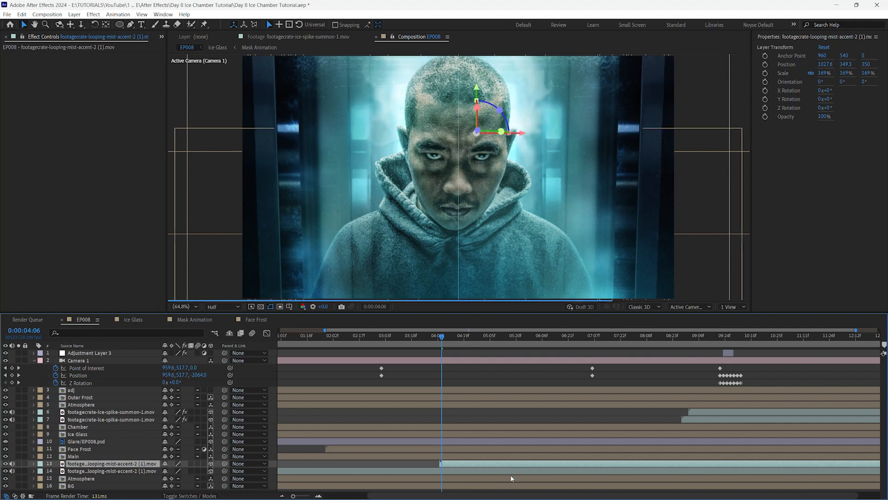
Scale the duplicated mist layer to 354% and check it between 0:00:04:06 and 0:00:05:05.
key(s)
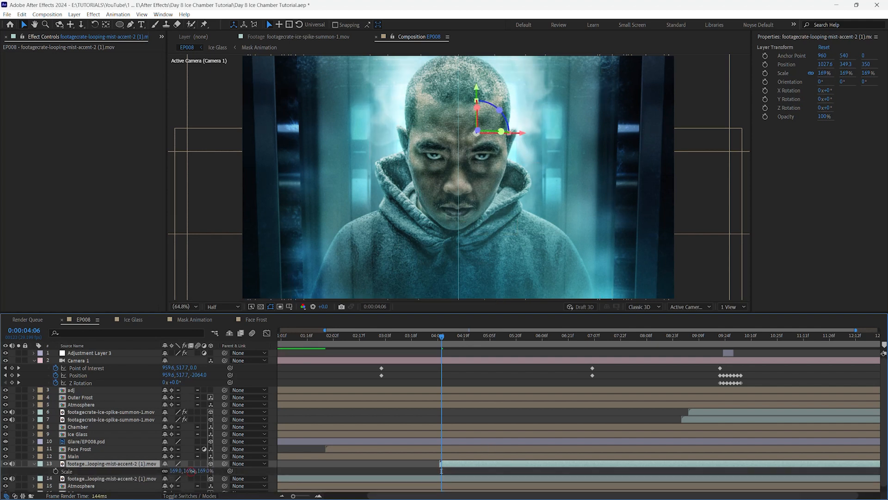
drag(231, 469, 266, 462)
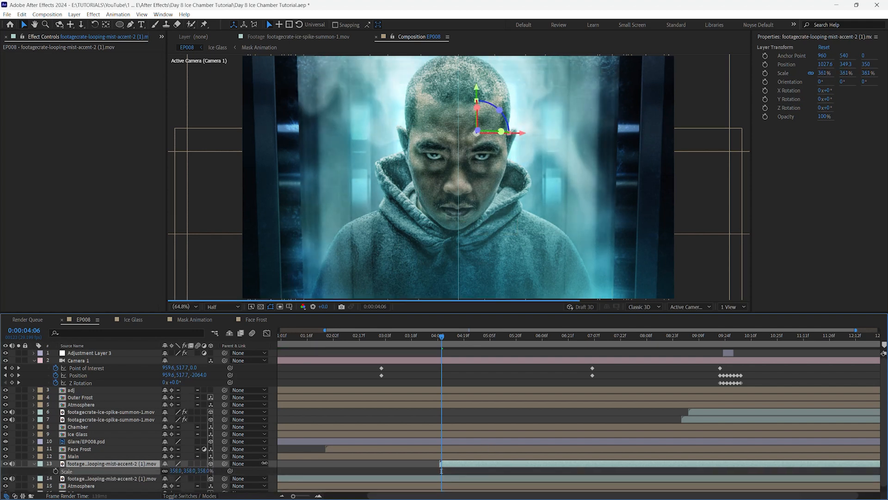
drag(442, 338, 492, 339)
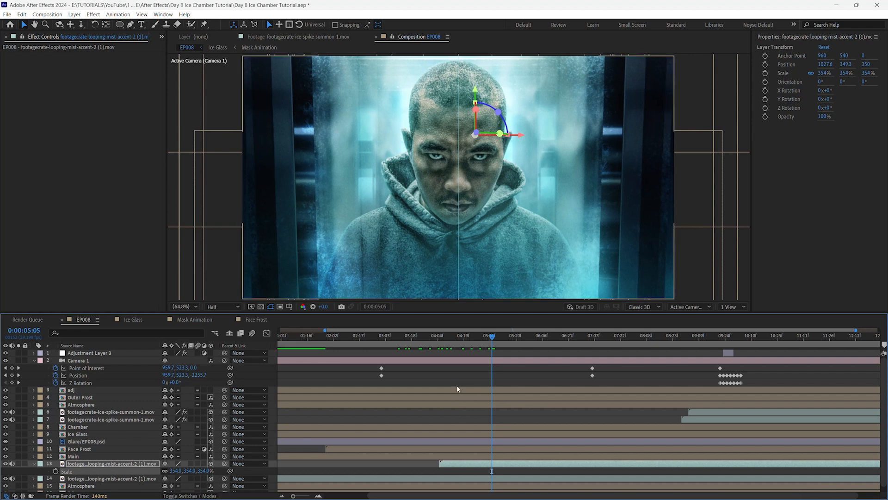
drag(492, 339, 442, 340)
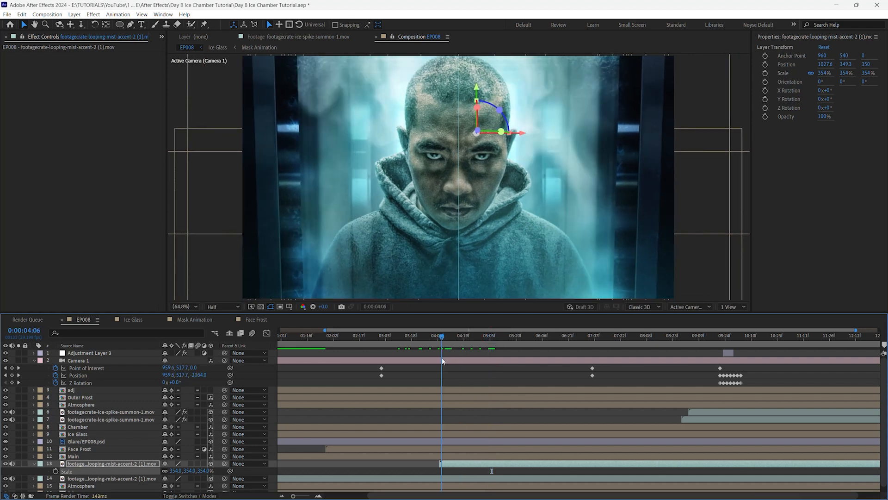
Fade in the duplicated mist with Opacity keyframes of 0% at 0:00:04:05 and 100% at 0:00:05:07, and save the project.
key(Page_Up)
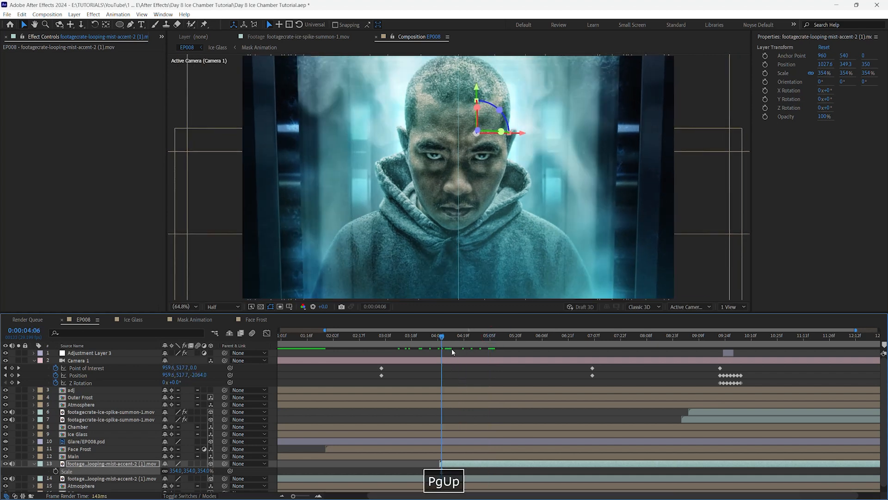
key(t)
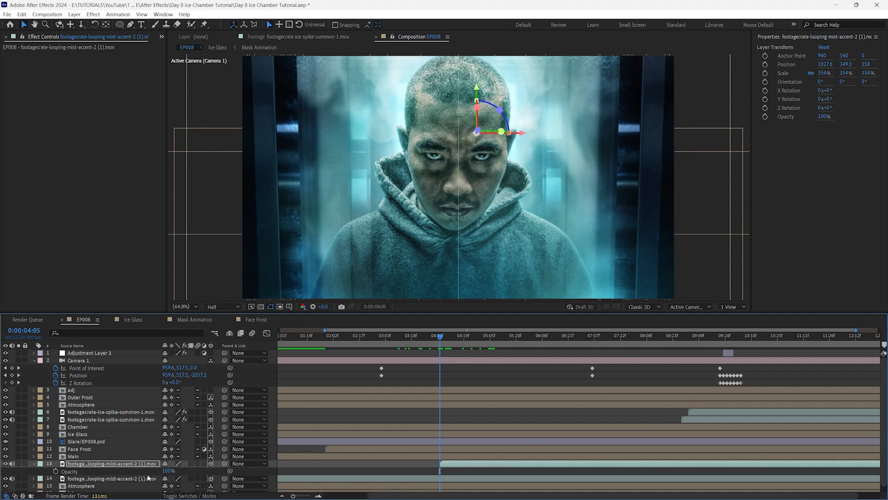
drag(442, 339, 494, 340)
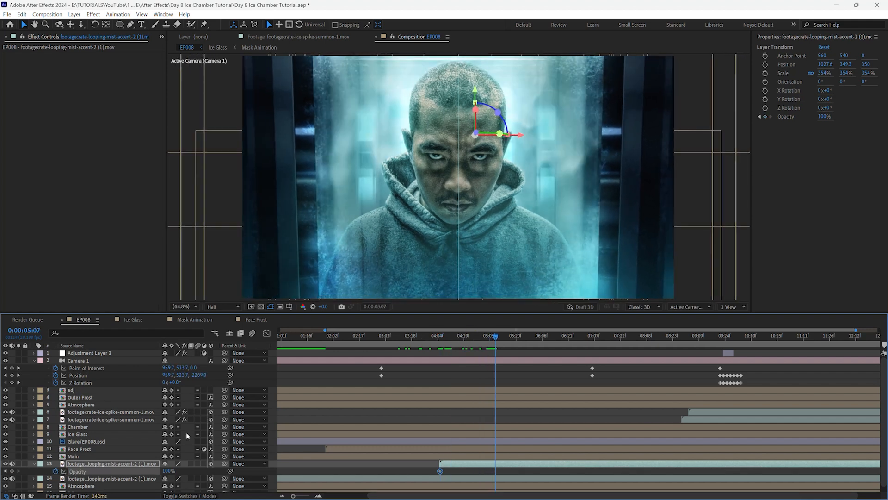
click(6, 471)
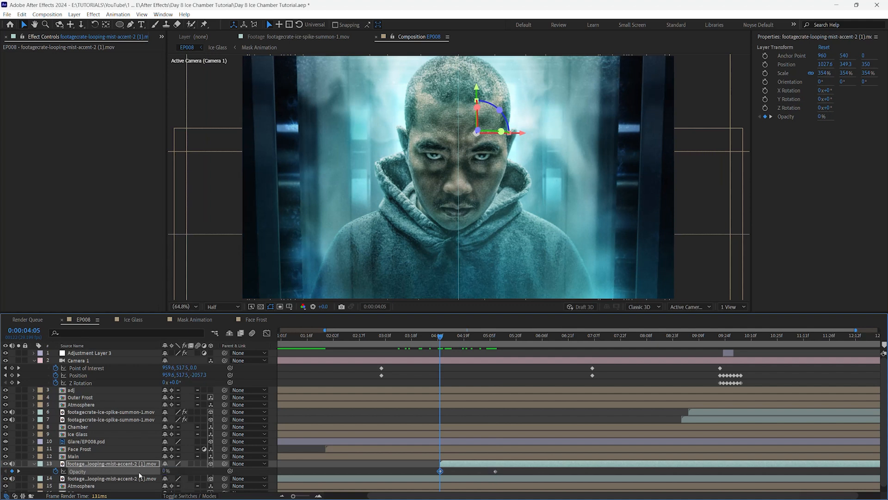
drag(439, 340, 802, 328)
key(ctrl+s)
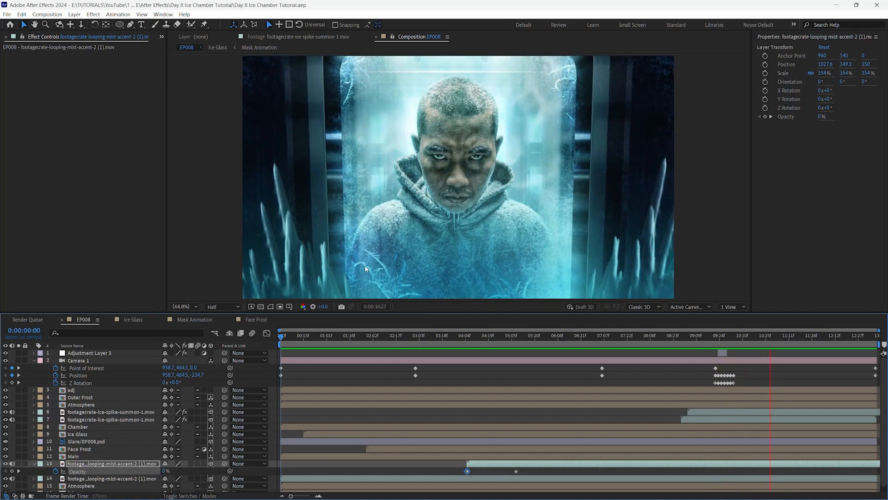
Replay the camera shake from 0:00:09:18, 0:00:09:20 and 0:00:09:06 to judge its timing.
key(space)
click(711, 336)
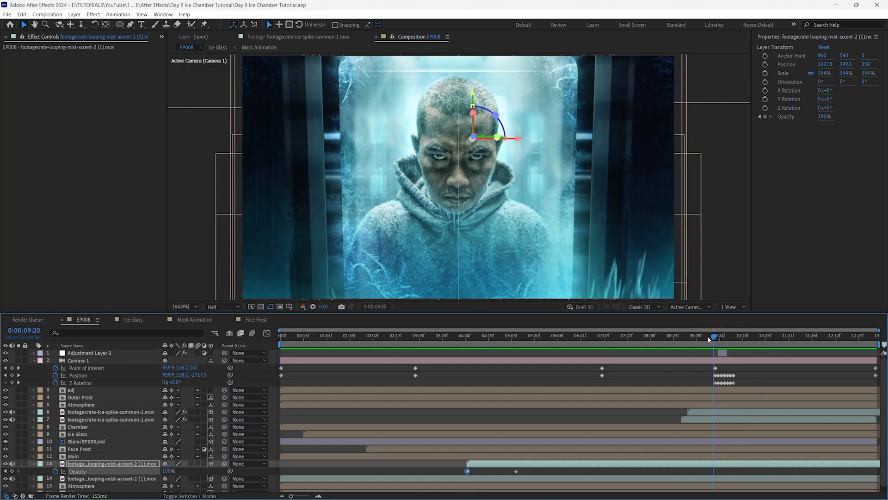
key(space)
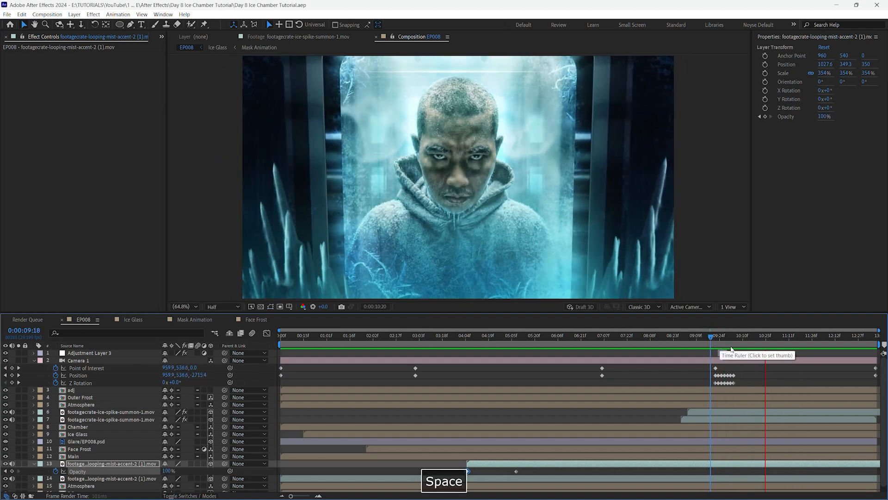
key(space)
click(715, 340)
key(space)
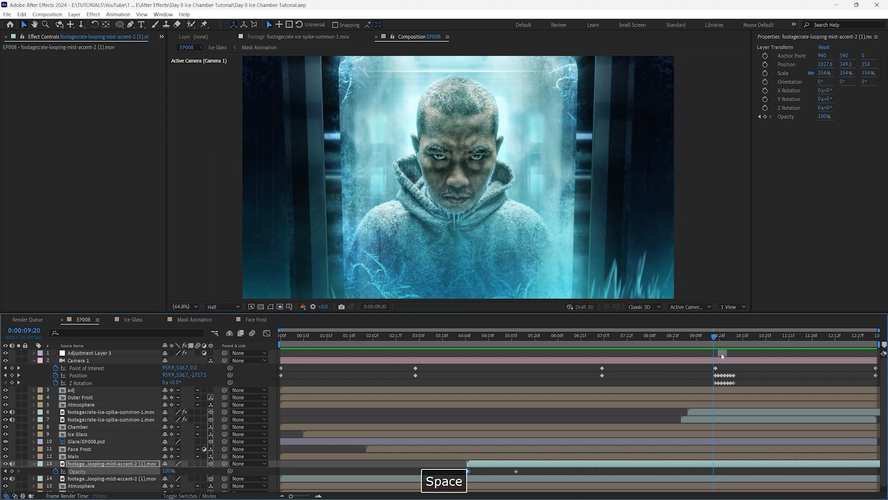
key(space)
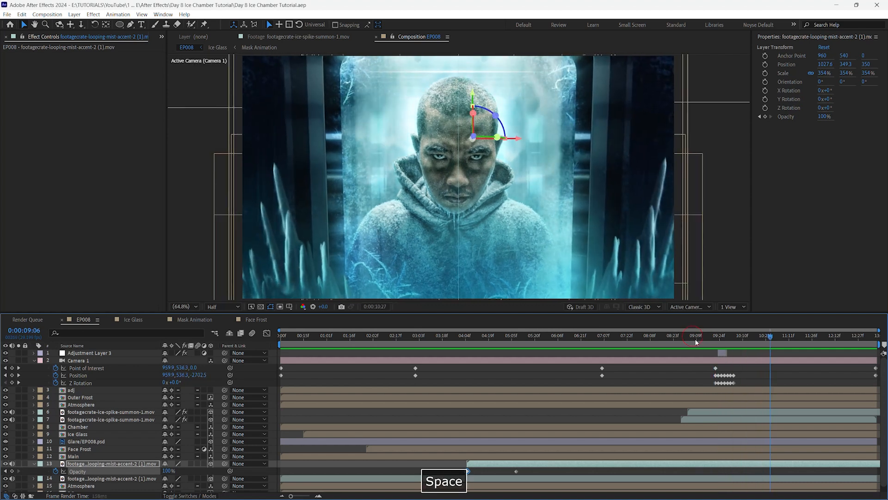
click(693, 337)
key(space)
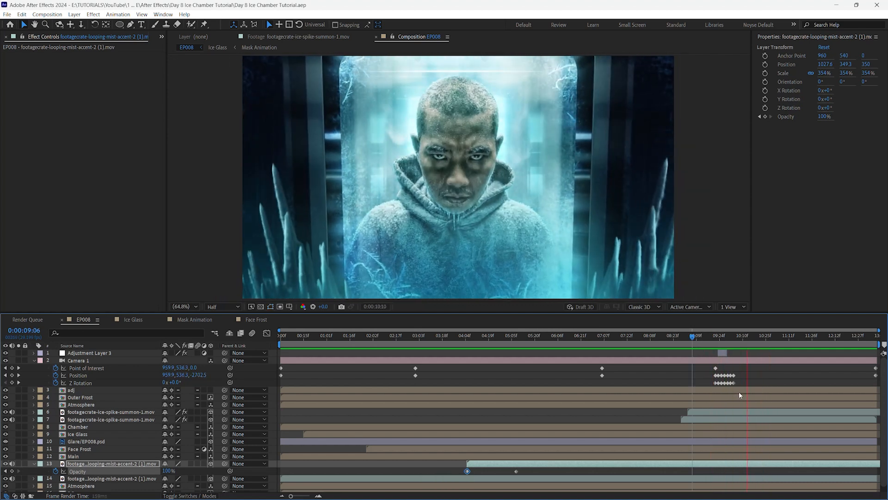
key(space)
Shift all of Camera 1's shake keyframes together so that the first ones sit at 0:00:09:18.
click(712, 337)
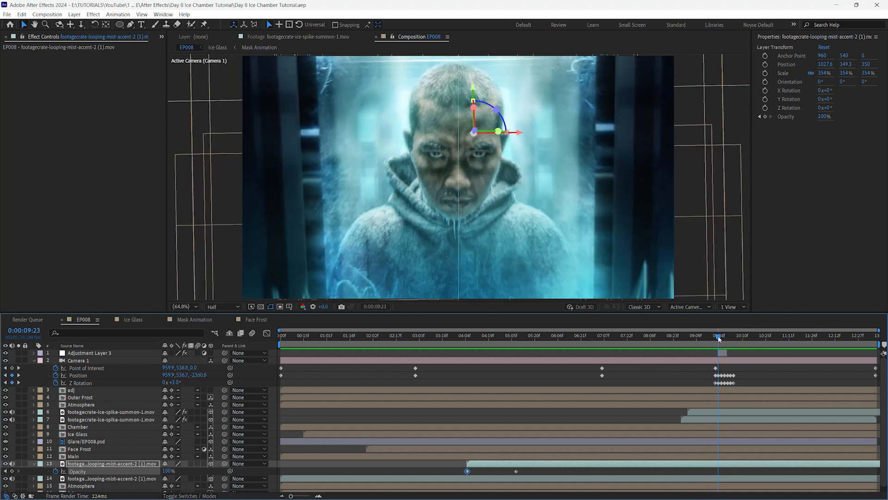
click(712, 339)
mouse_move(712, 337)
mouse_down()
mouse_move(722, 338)
mouse_move(711, 337)
mouse_up()
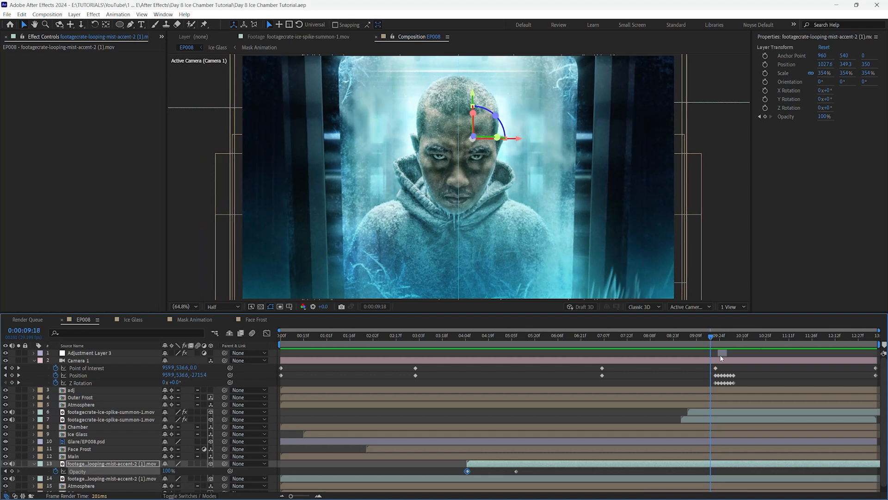
key(equal)
key(equal)
drag(727, 368, 806, 385)
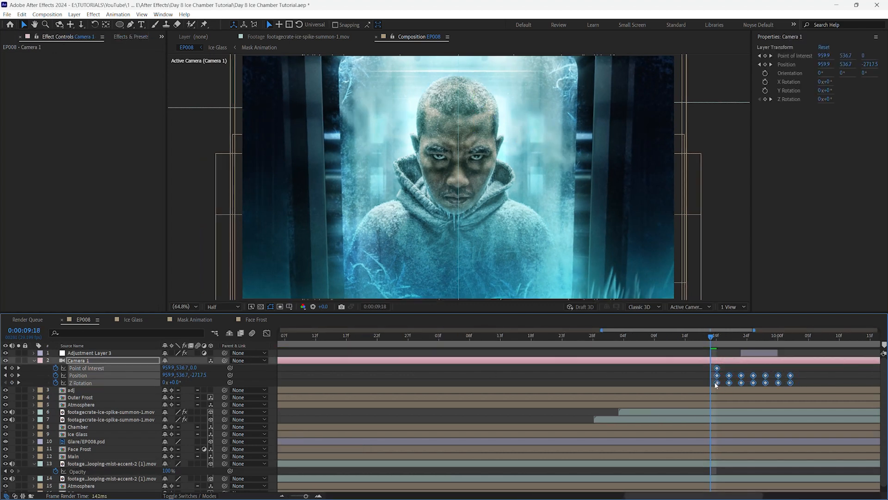
Make Adjustment Layer 3 span from 0:00:09:20 to about 0:00:09:28 and preview the retimed shake from 0:00:09:12.
drag(759, 355, 733, 357)
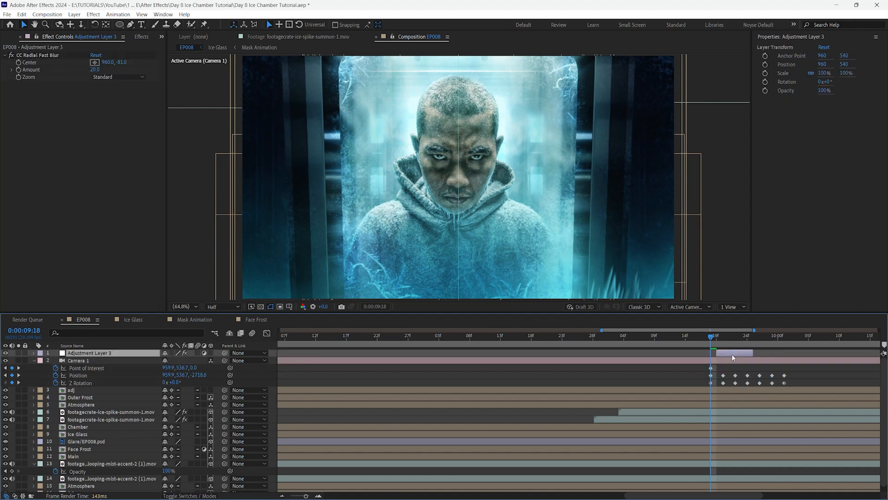
drag(759, 354, 771, 355)
key(space)
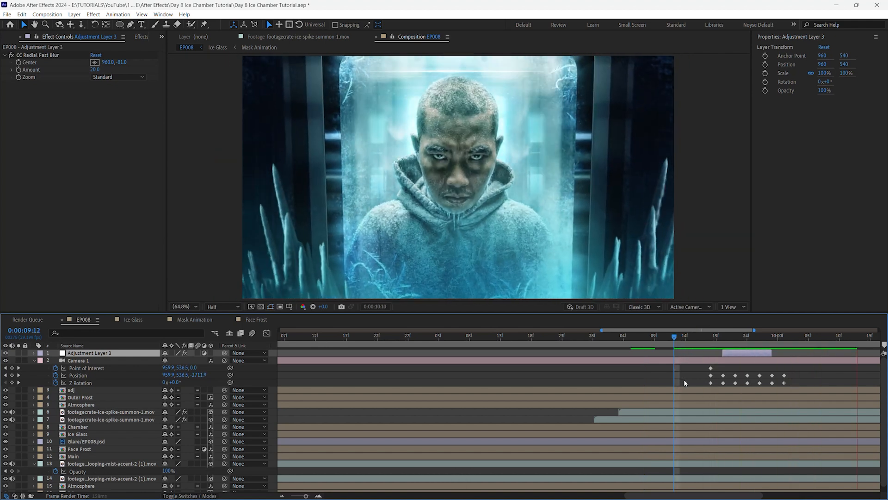
key(space)
Show the full timeline and replay the retimed camera shake from 0:00:09:10 and 0:00:09:07.
scroll(681, 382, down, 5)
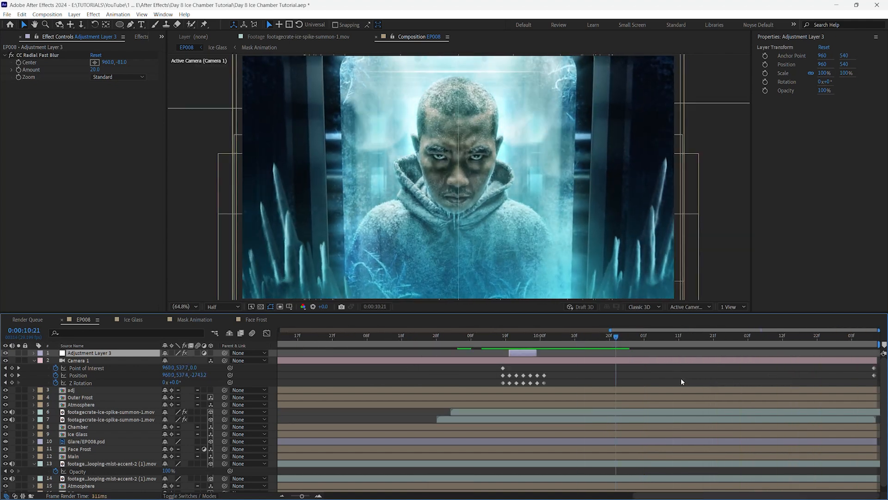
click(698, 341)
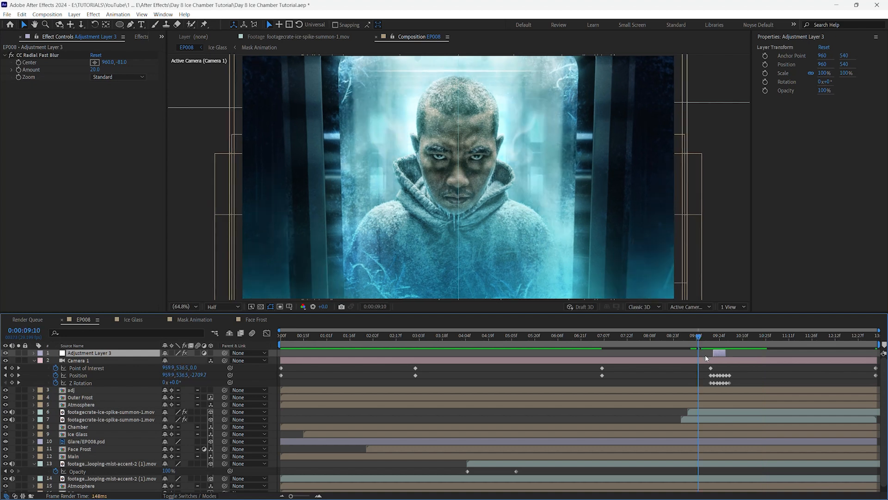
key(space)
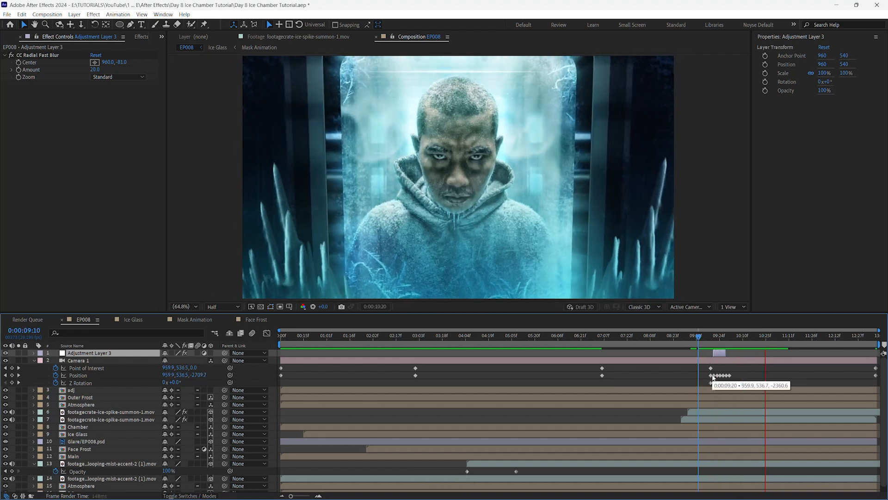
key(space)
key(space)
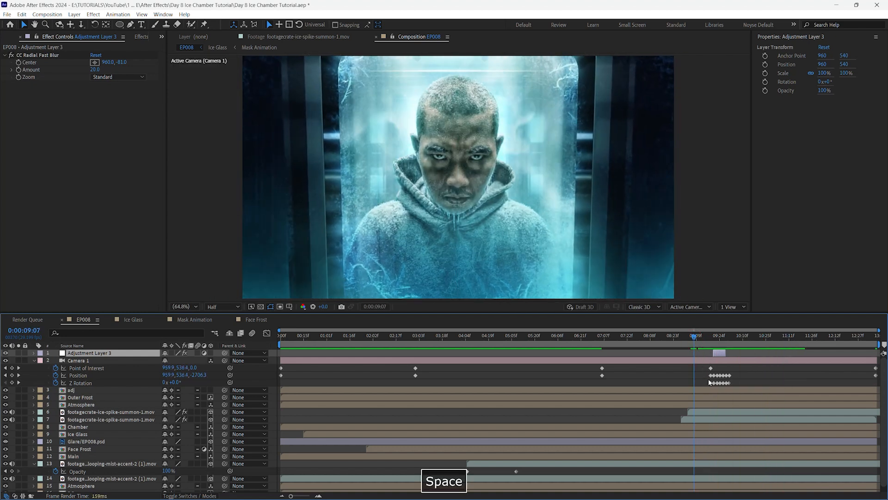
key(space)
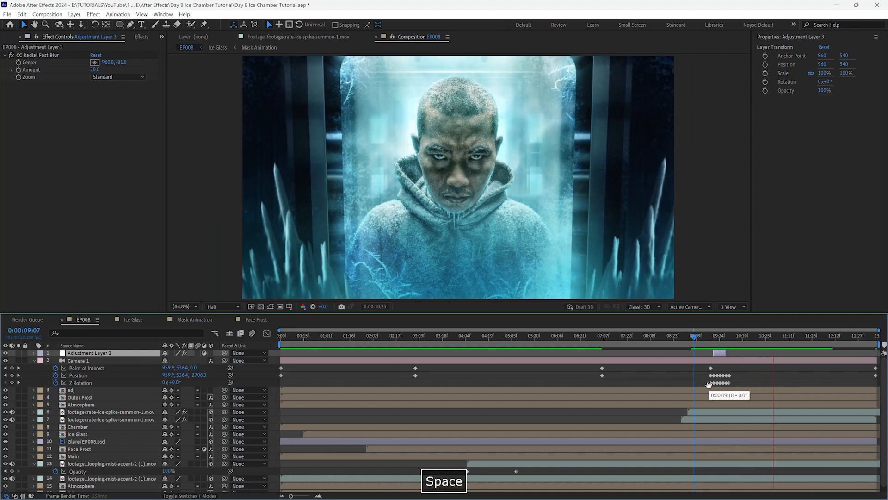
Save the project and time-stretch both ice-spike footage layers by a factor of 50, holding the layer in-point in place.
key(ctrl+s)
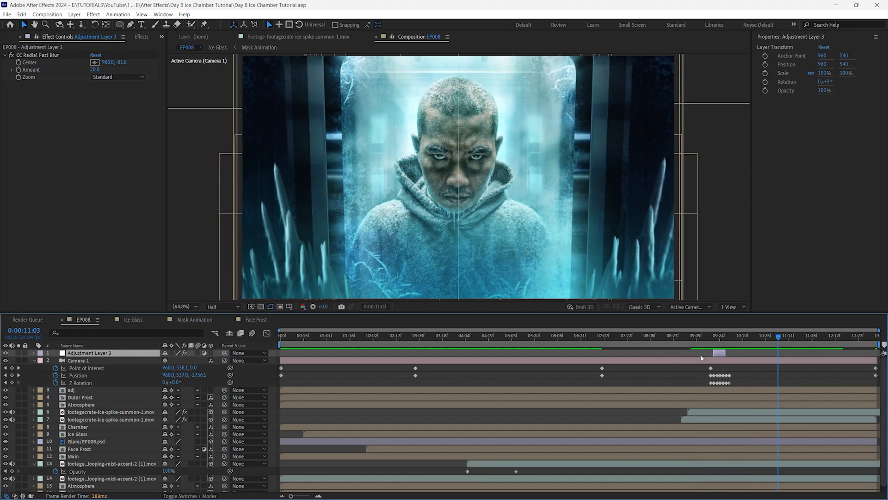
click(709, 340)
drag(709, 341, 753, 336)
click(724, 411)
shift+click(699, 420)
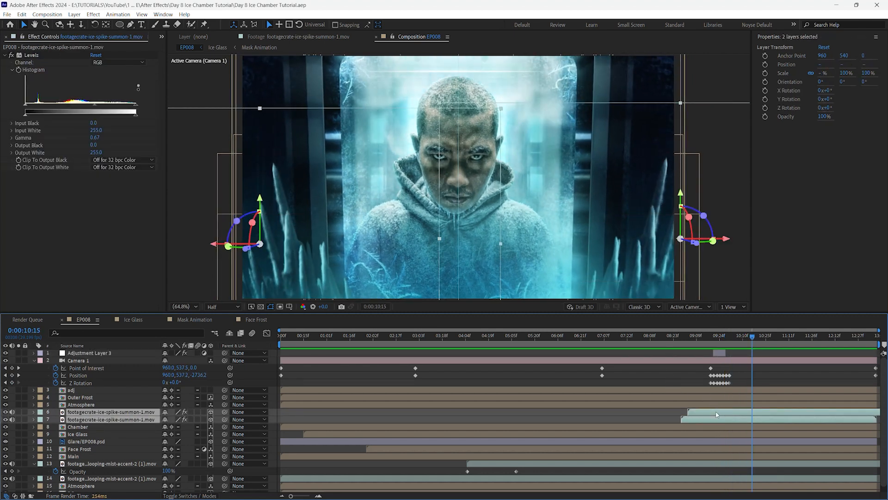
right_click(716, 413)
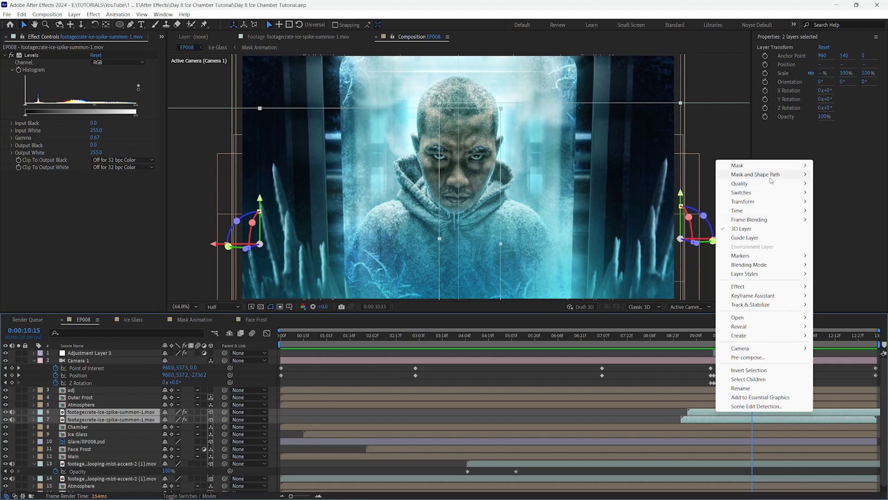
mouse_move(763, 212)
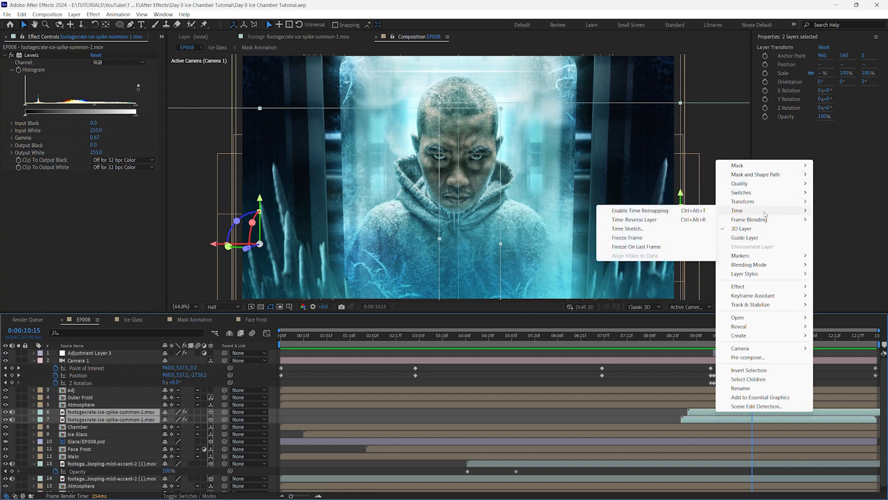
click(645, 229)
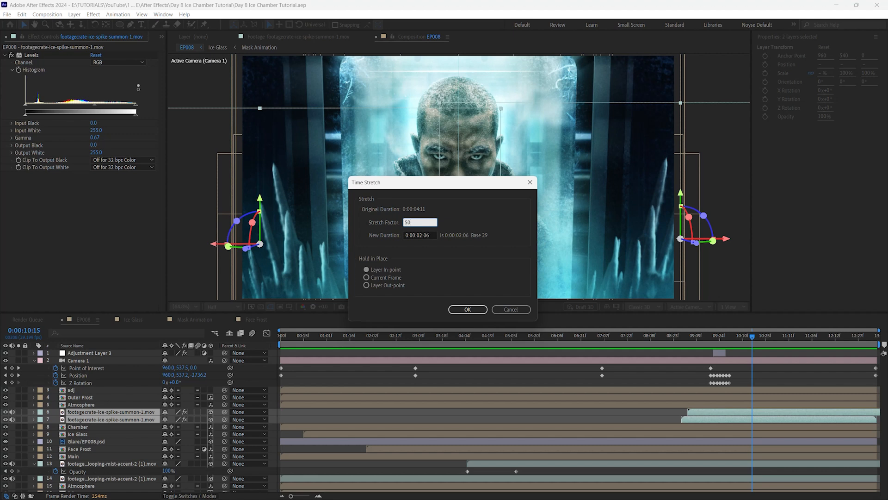
click(469, 310)
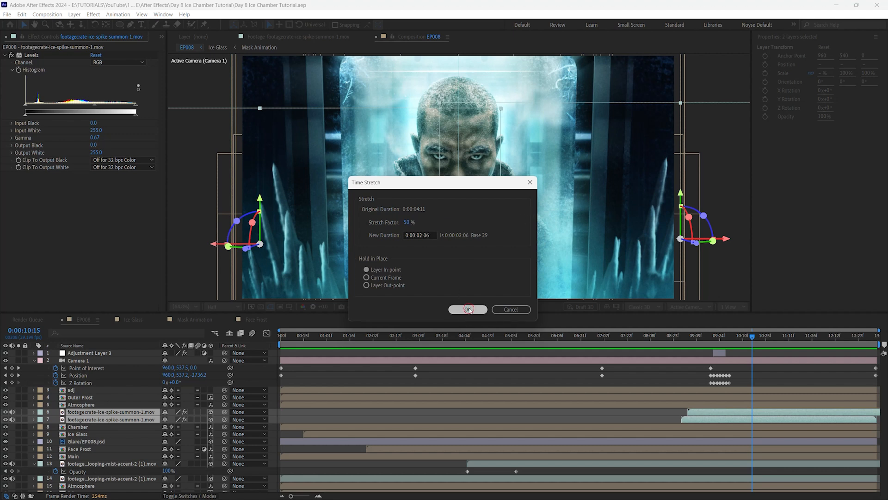
Preview the faster ice spikes from 0:00:08:24 to compare them with the camera shake.
drag(751, 337, 679, 353)
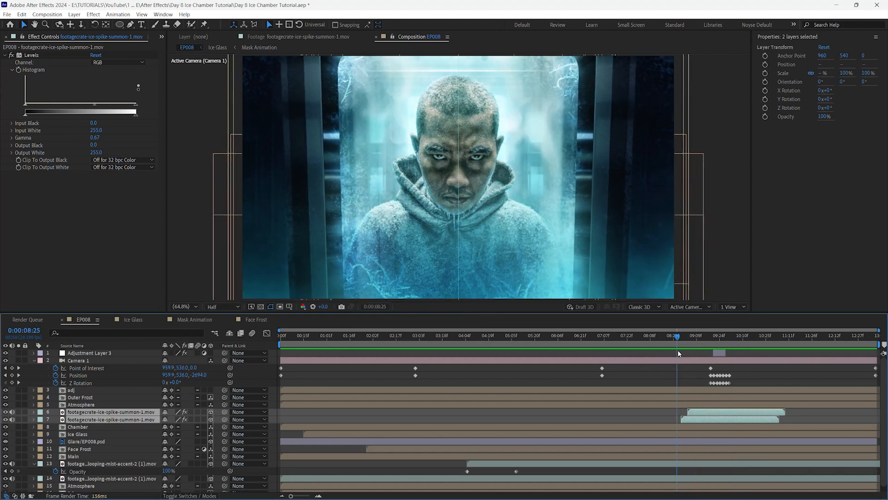
key(space)
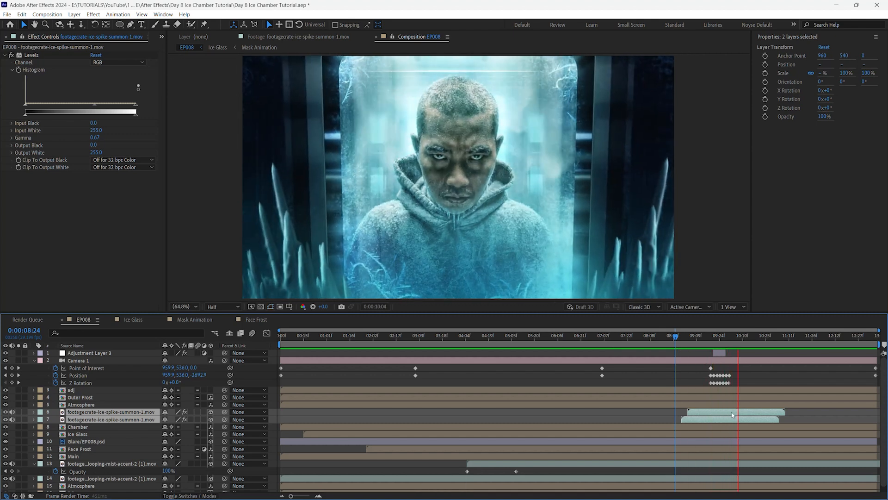
key(space)
Move Camera 1's shake keyframes to start at 0:00:09:09 and Adjustment Layer 3 to start at about 0:00:09:11.
click(730, 340)
drag(730, 341, 732, 383)
key(equal)
key(equal)
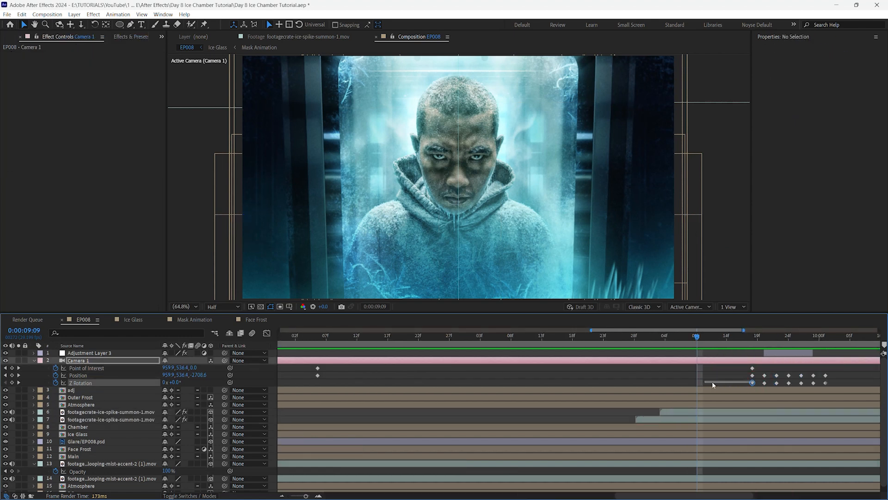
drag(740, 367, 828, 384)
drag(753, 377, 699, 377)
drag(772, 355, 721, 354)
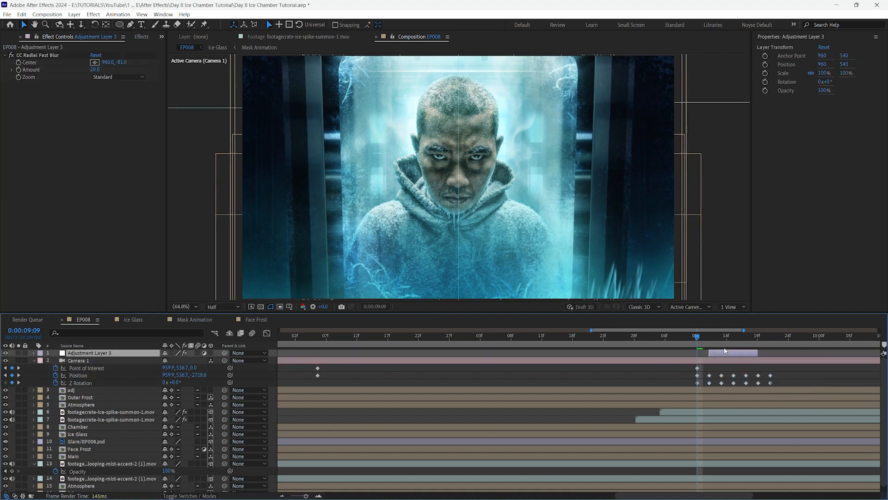
Show the full timeline and replay the ice spikes with the earlier shake from 0:00:08:22 and 0:00:08:19.
key(semicolon)
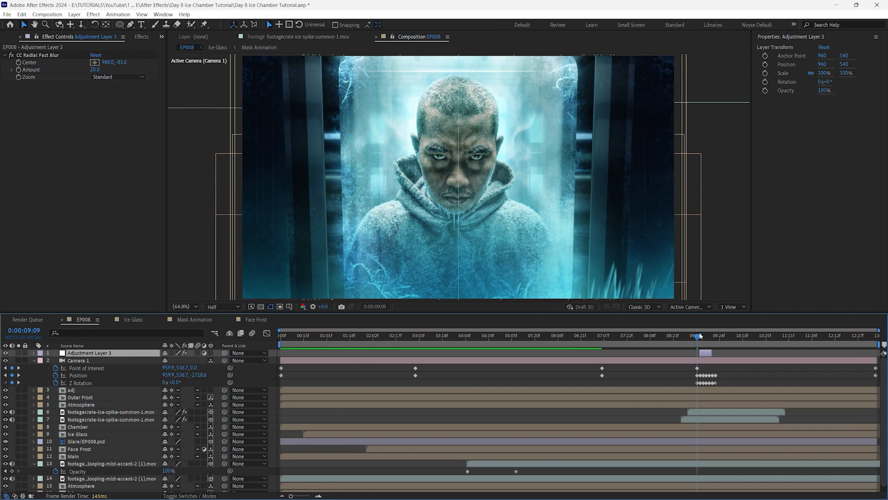
drag(698, 336, 673, 337)
key(space)
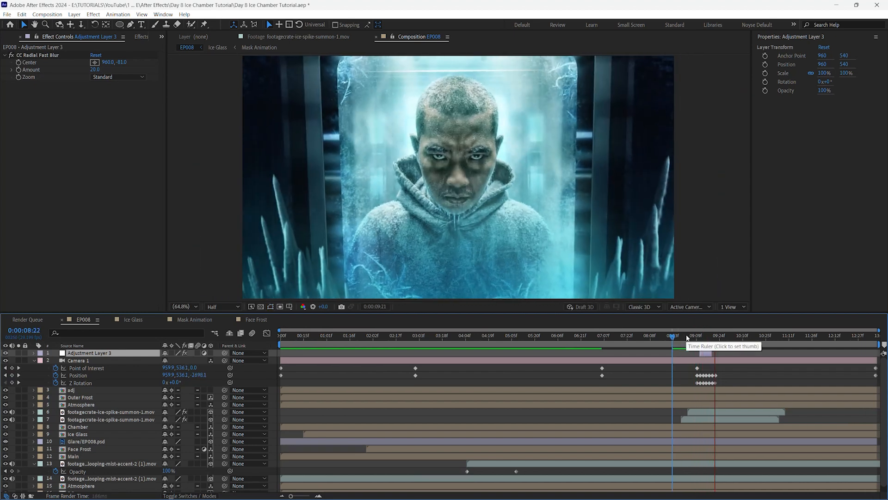
key(space)
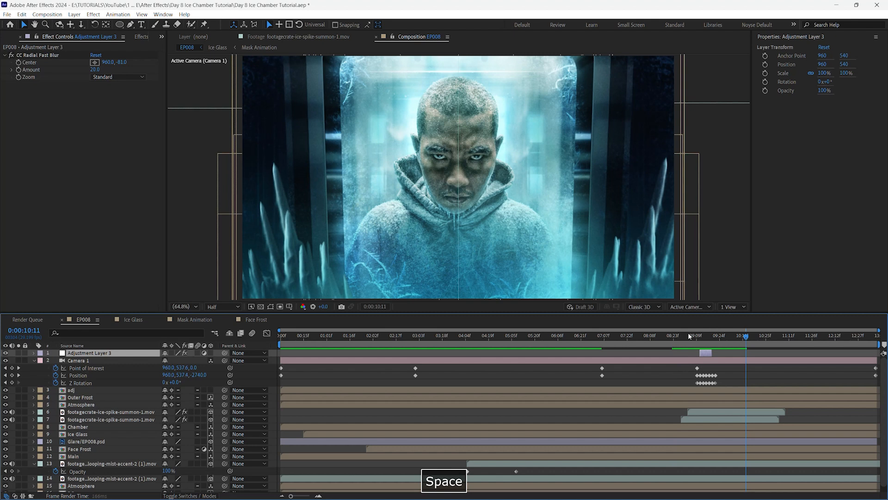
click(667, 336)
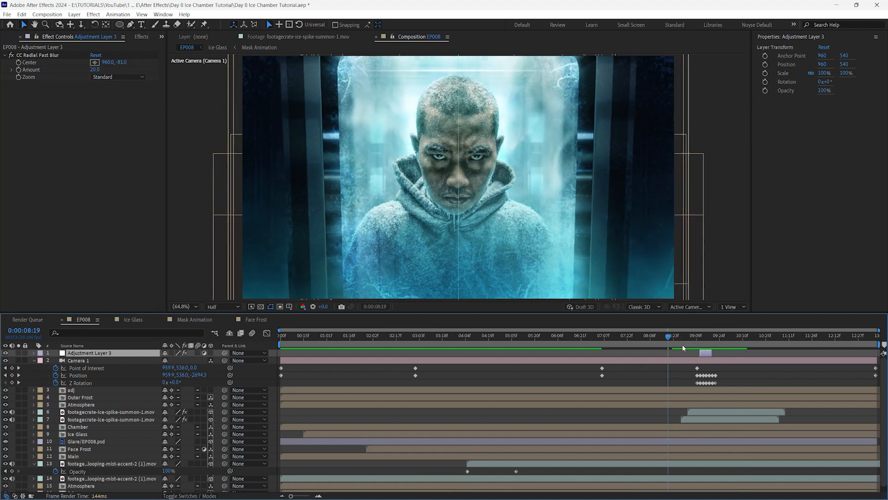
click(677, 336)
mouse_move(677, 336)
mouse_down()
mouse_move(704, 338)
mouse_move(670, 343)
mouse_up()
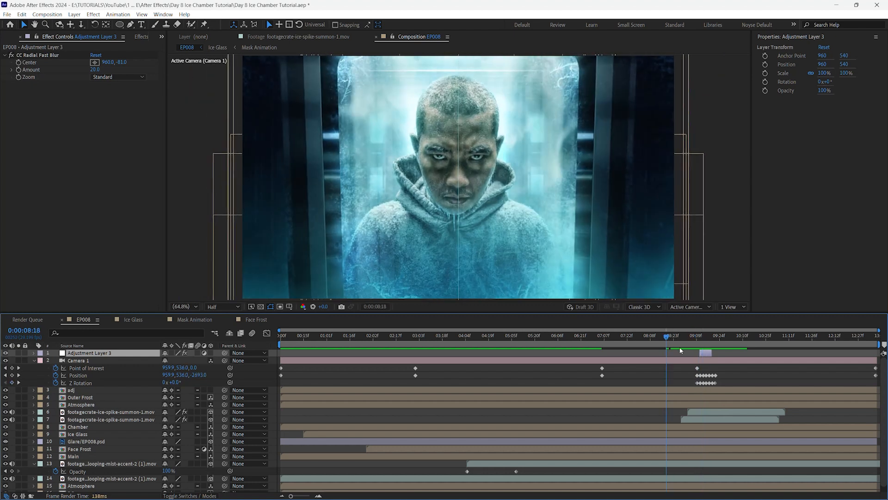
key(space)
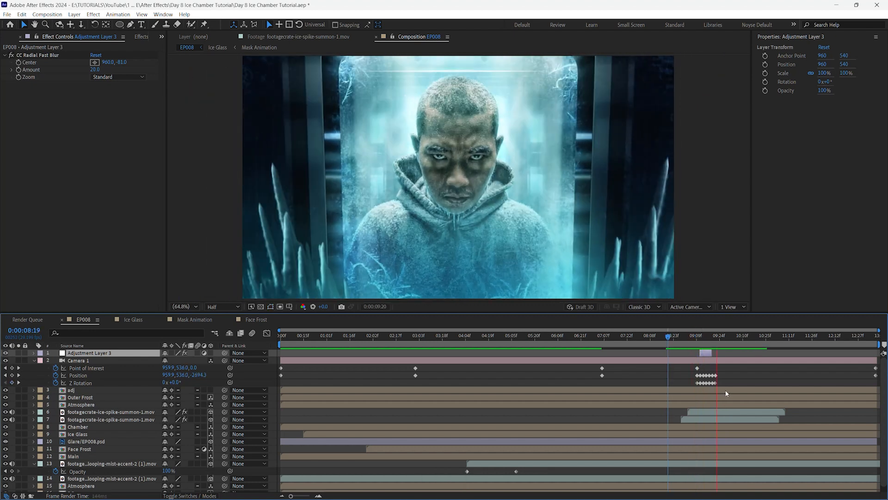
key(space)
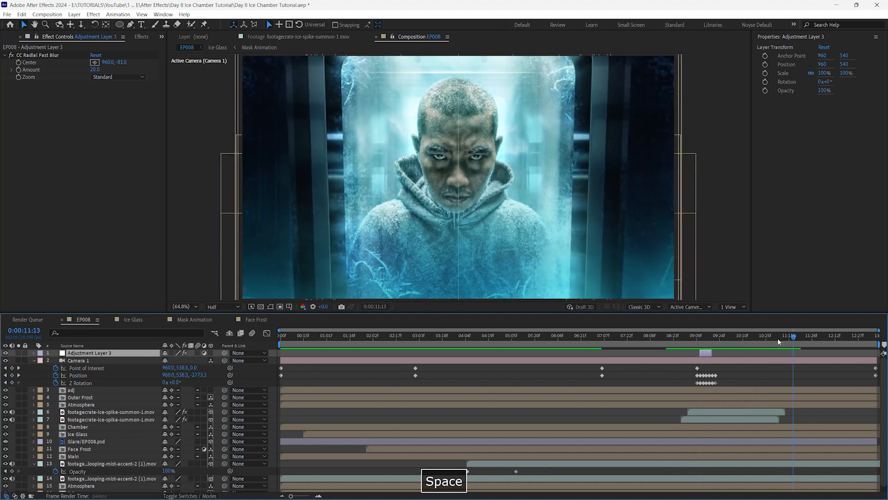
End the work area at 0:00:11:03, trim the EP008 composition to it and save the project.
drag(787, 334, 779, 337)
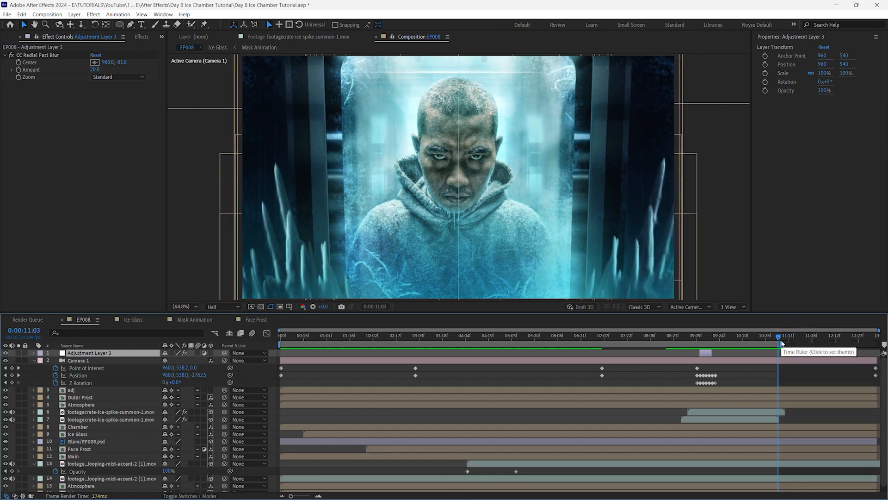
right_click(743, 346)
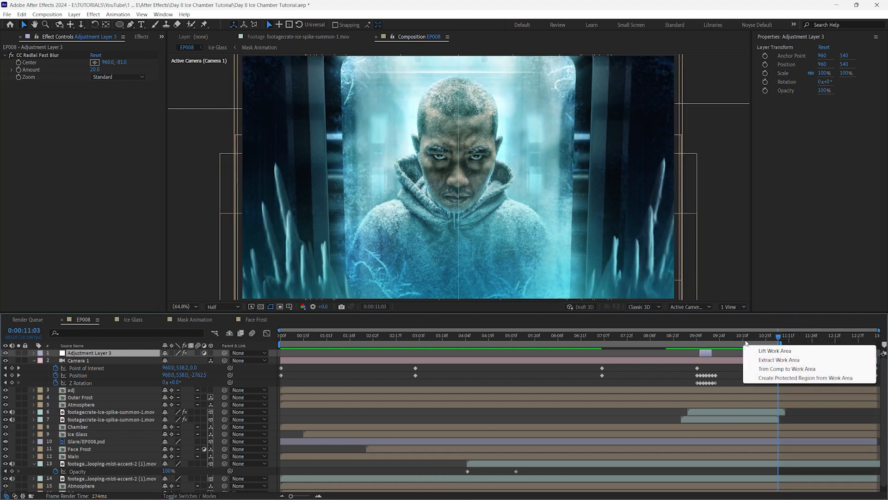
click(782, 360)
key(ctrl+s)
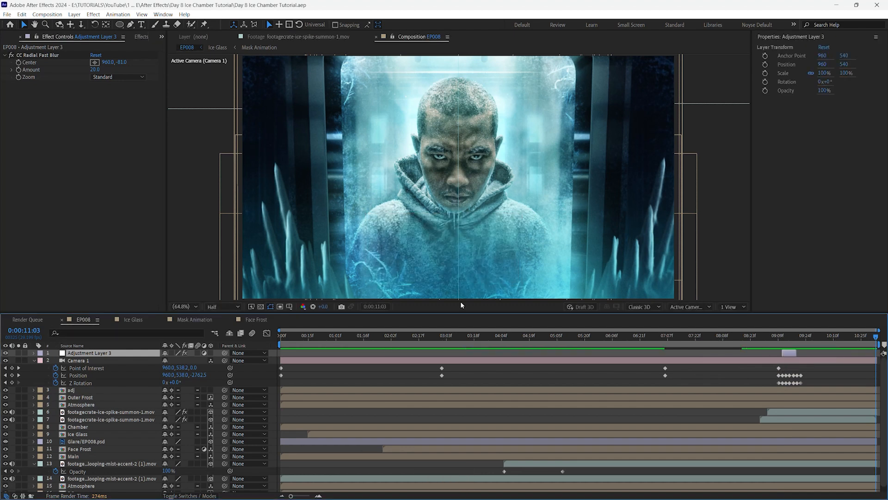
Return to 0:00:00:00 and add a full-frame black solid above all other layers in EP008.
click(333, 340)
drag(333, 340, 250, 342)
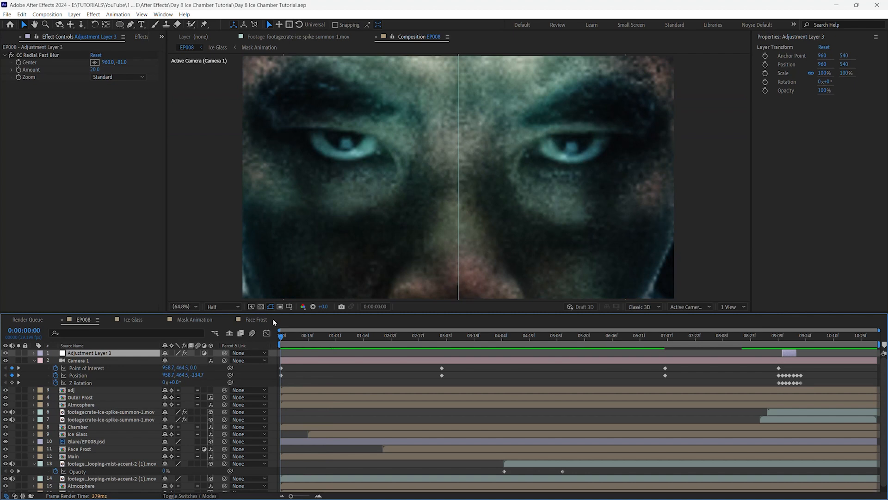
key(F9)
key(grave)
key(grave)
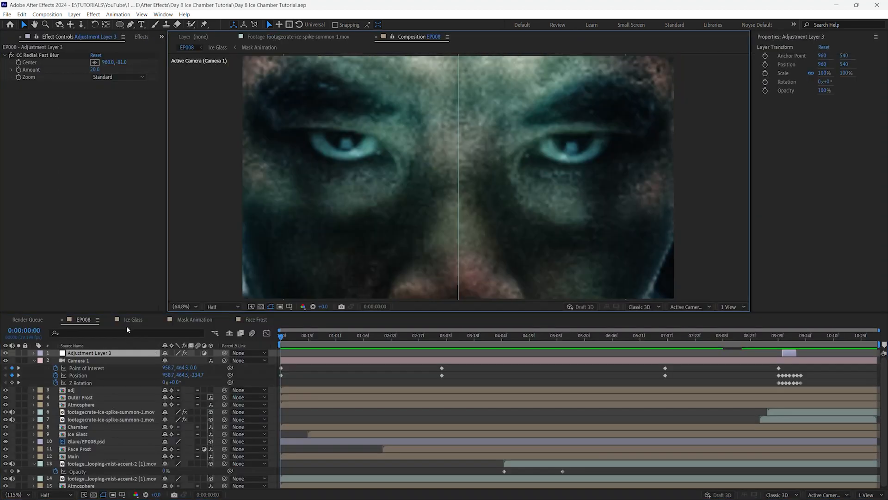
click(140, 347)
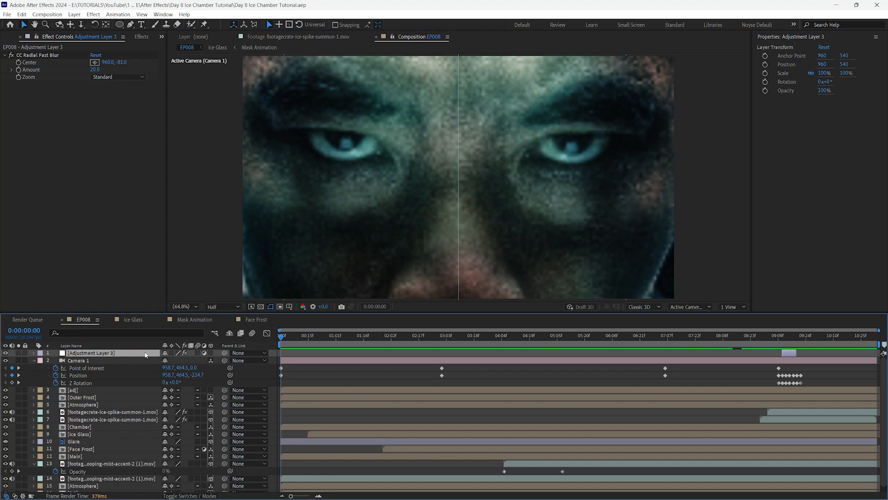
key(grave)
right_click(176, 343)
mouse_move(188, 346)
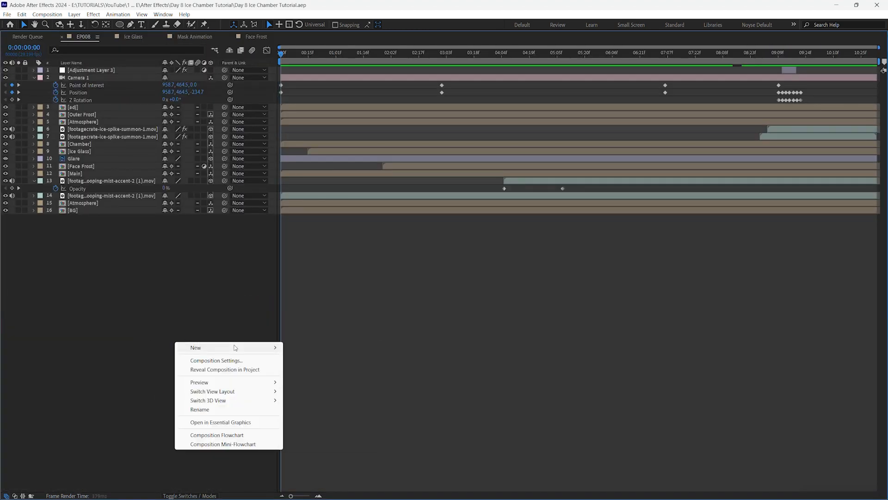
click(303, 369)
click(474, 330)
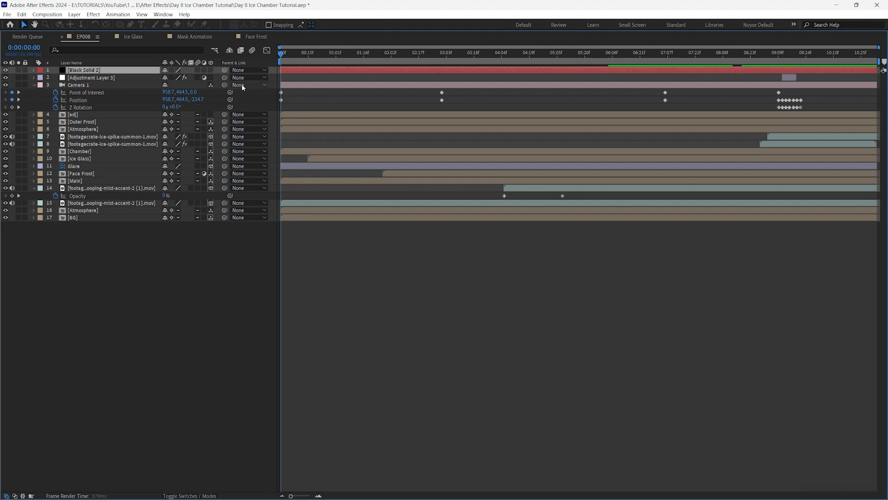
key(grave)
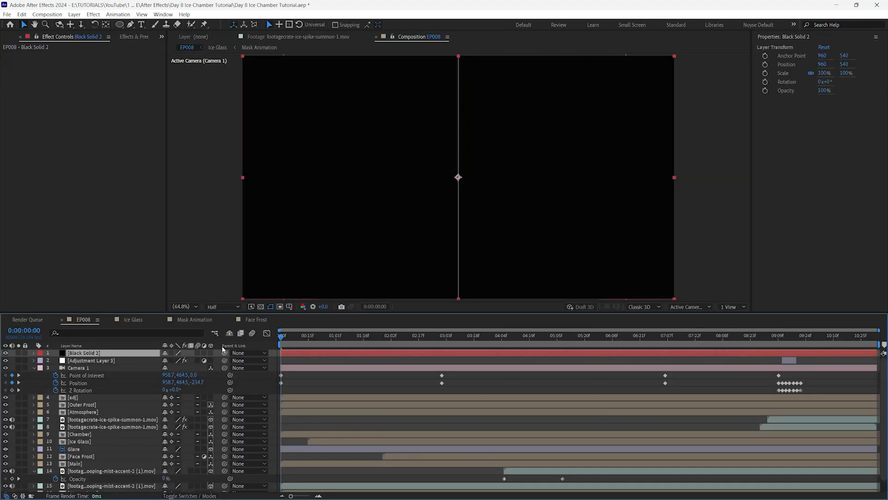
Keyframe the black solid's Opacity from 100% at 0:00:00:00 to 0% at 0:00:00:28 for a fade-in.
key(t)
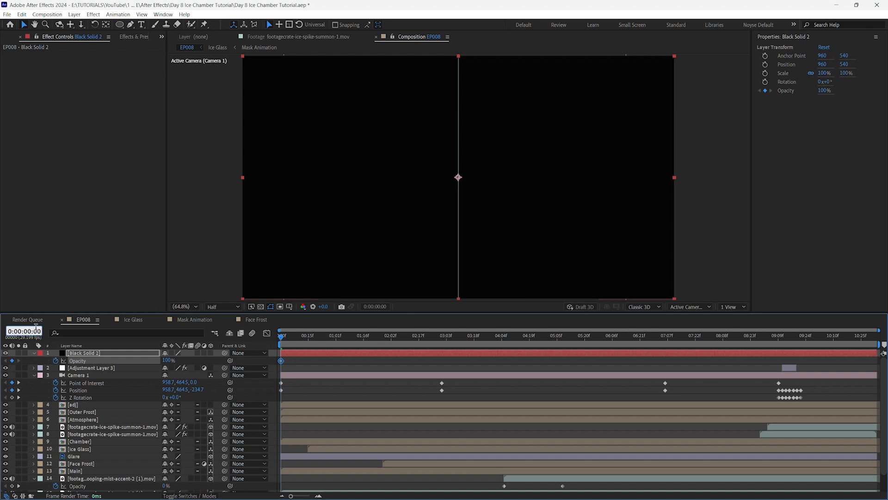
drag(31, 330, 37, 330)
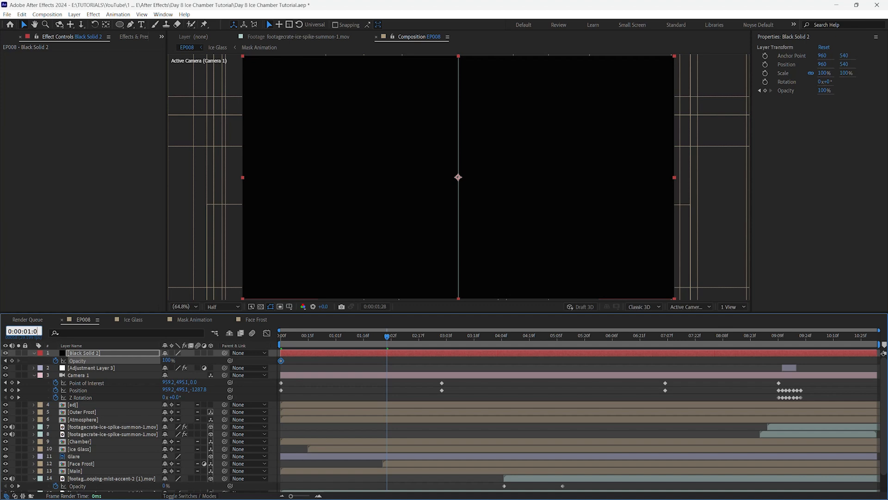
text(0)
key(Return)
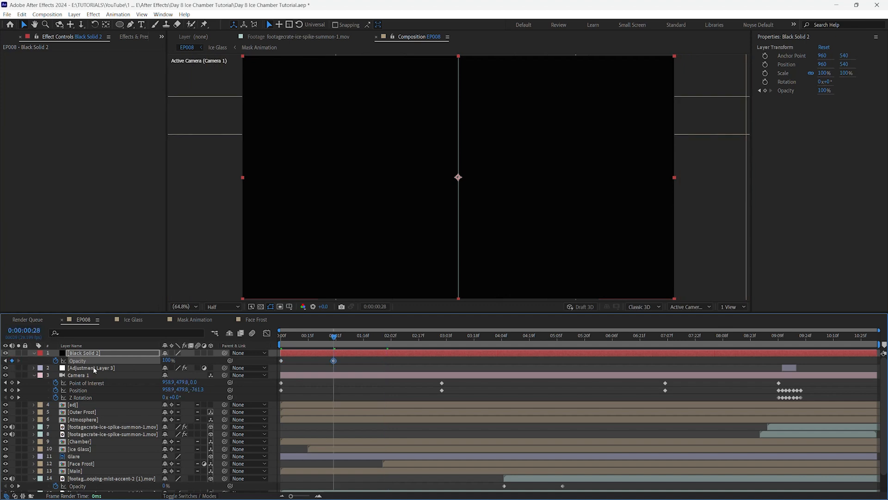
drag(153, 360, 3, 368)
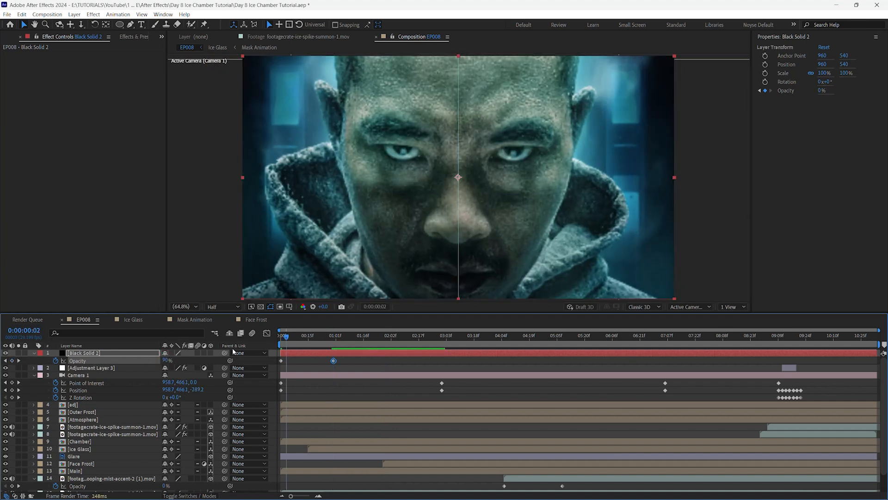
Play the trimmed EP008 composition from the start to check the opening fade and the whole animation.
key(Home)
key(F9)
key(space)
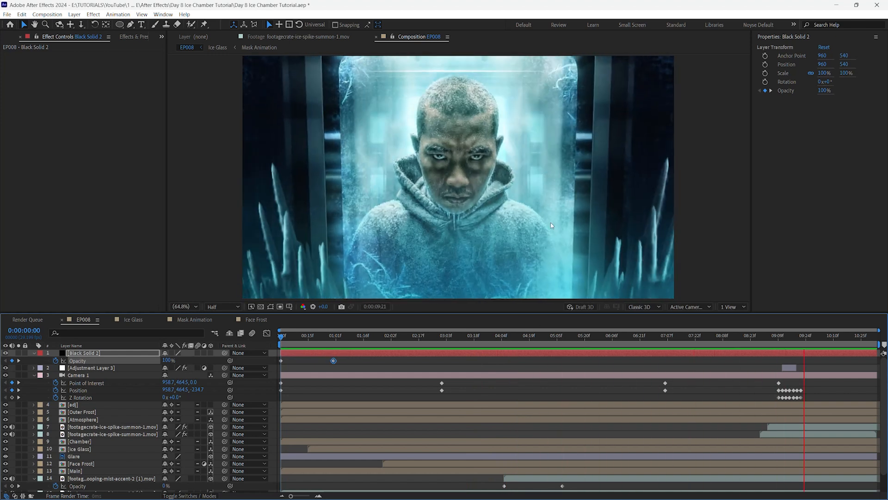
key(space)
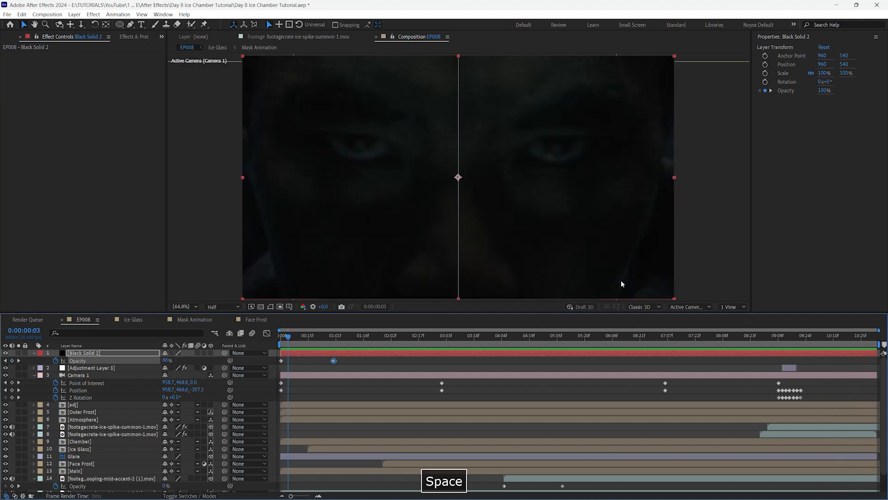
Hide the black solid and add a Z Rotation keyframe to Camera 1 at 0:00:00:00.
key(Home)
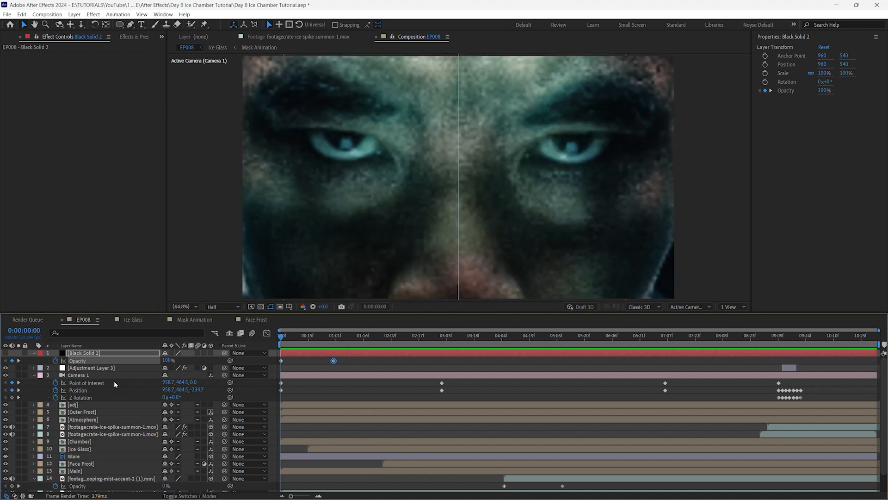
click(117, 376)
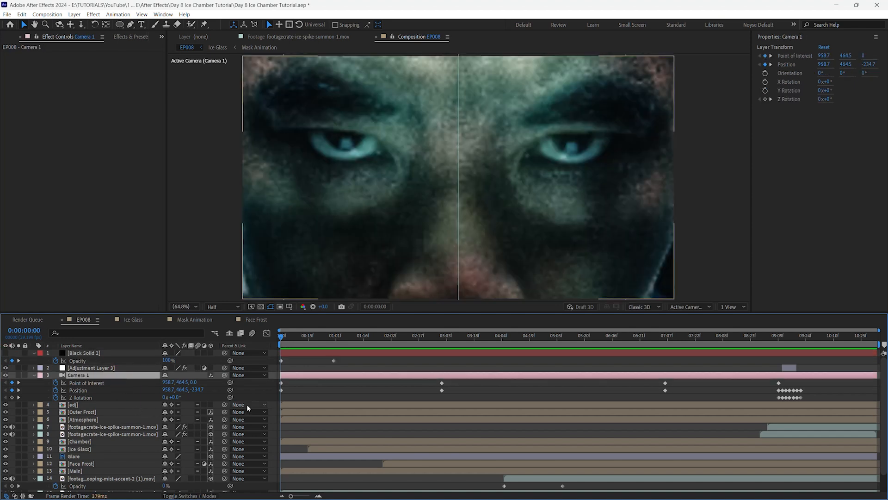
click(13, 397)
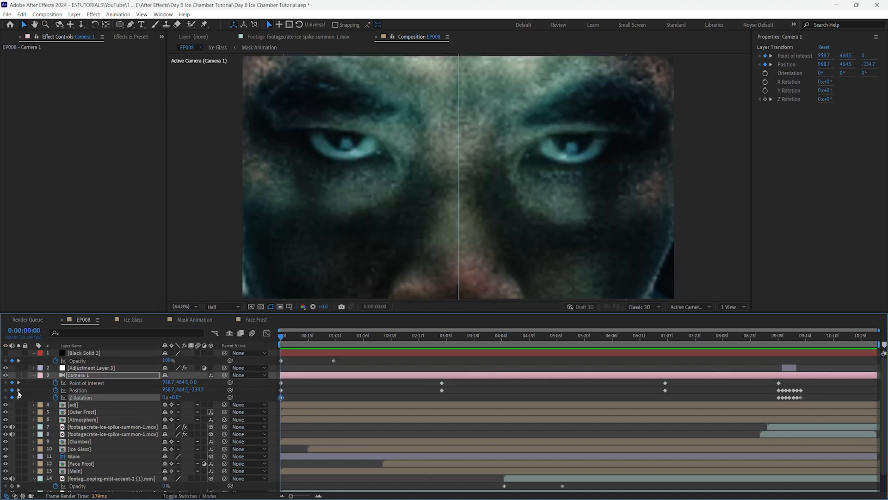
Keyframe Camera 1's Z Rotation from 30° at 0:00:00:00 to 0° at its second Position keyframe, and unhide the black solid.
click(18, 391)
click(6, 397)
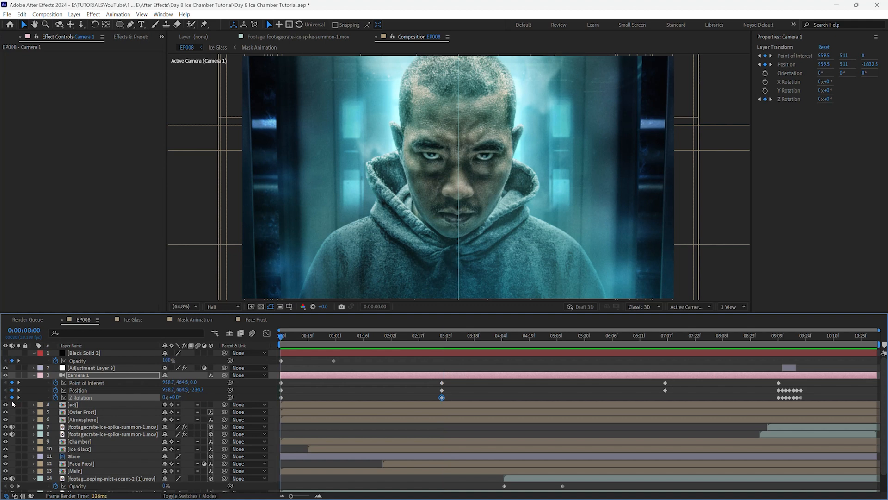
drag(177, 397, 192, 395)
click(179, 397)
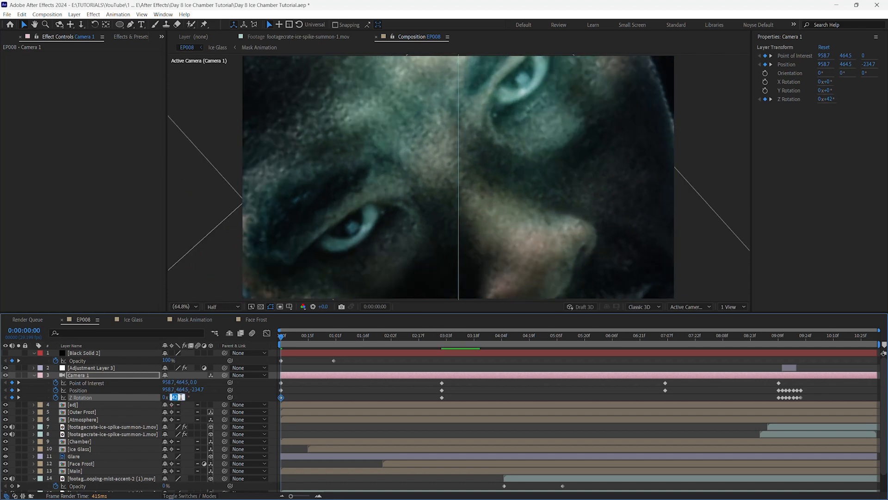
text(30)
key(Return)
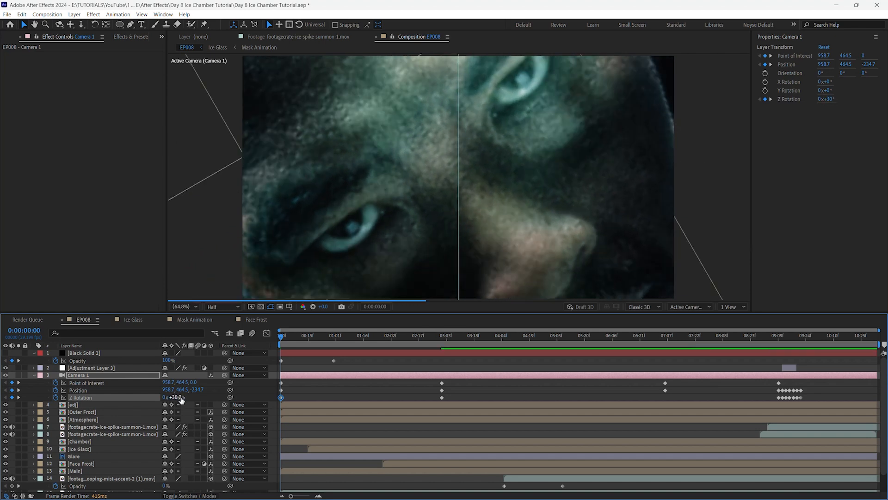
click(6, 353)
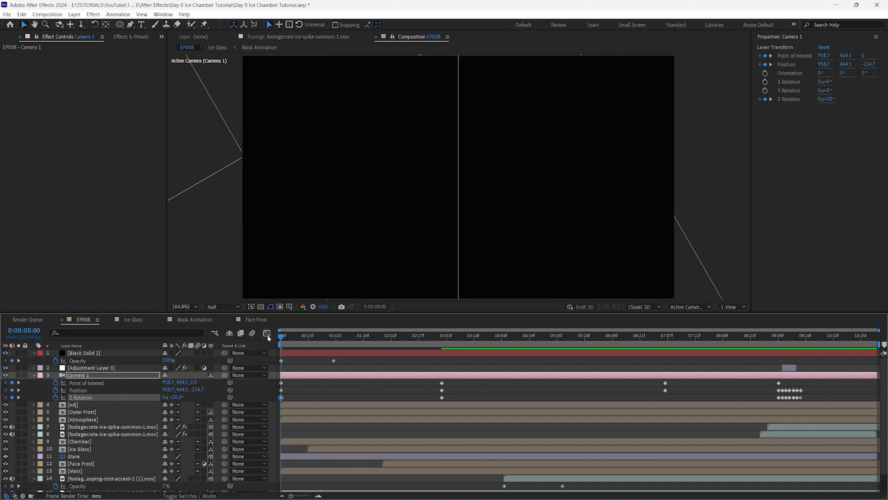
Play EP008 from the start to check the opening camera rotation and save the project.
key(F9)
key(space)
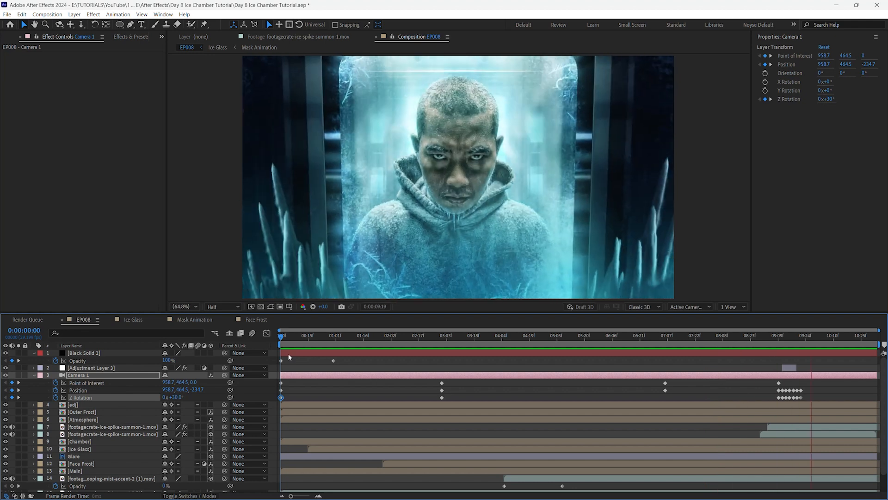
key(space)
key(ctrl+s)
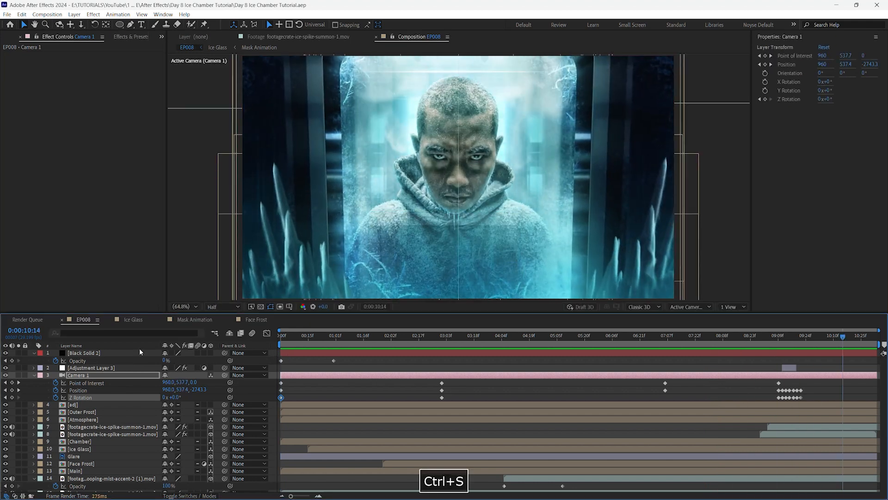
Duplicate Camera 1, hide the original camera and reveal only the duplicate's keyframed properties.
key(ctrl+d)
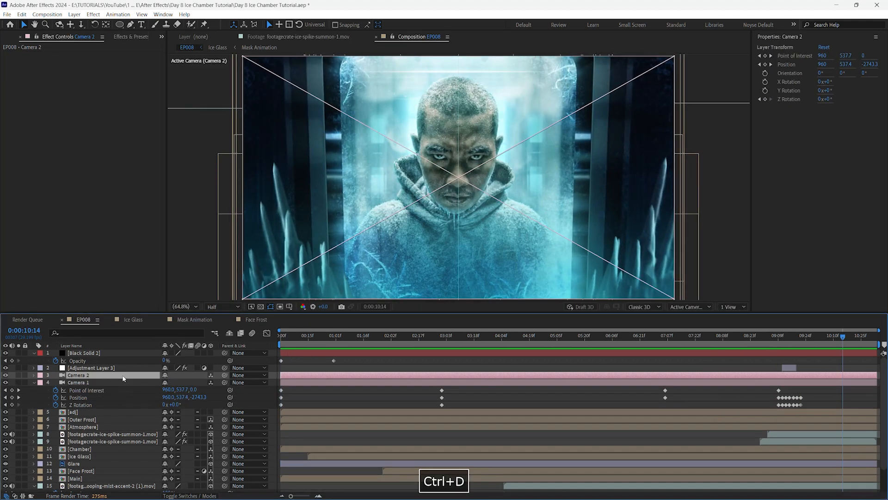
click(34, 382)
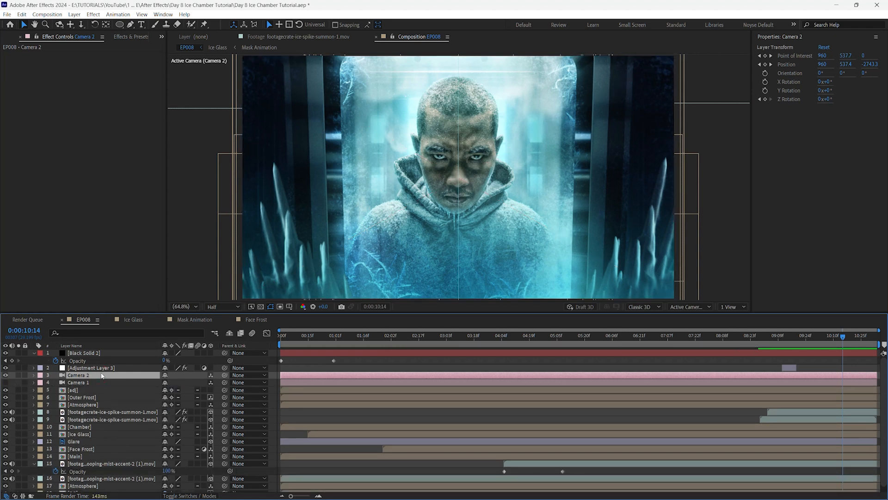
key(u)
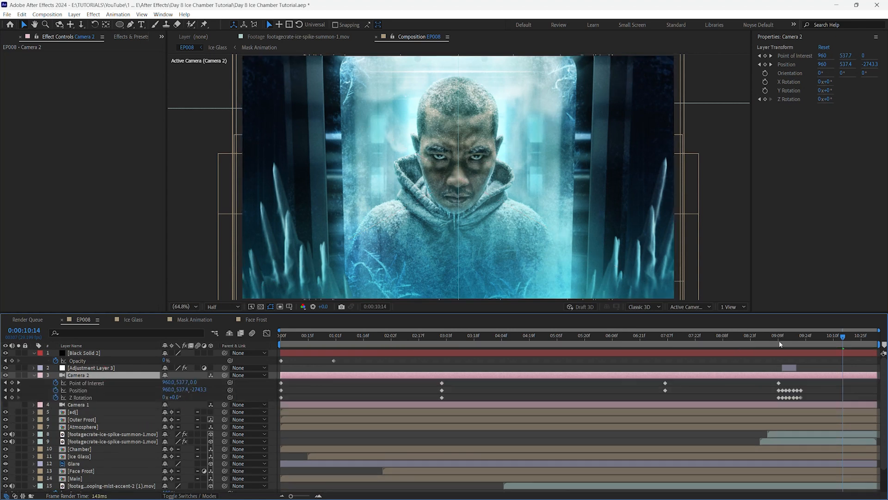
Apply Easy Ease to all of Camera 2's Point of Interest, Position and Z Rotation keyframes.
click(824, 387)
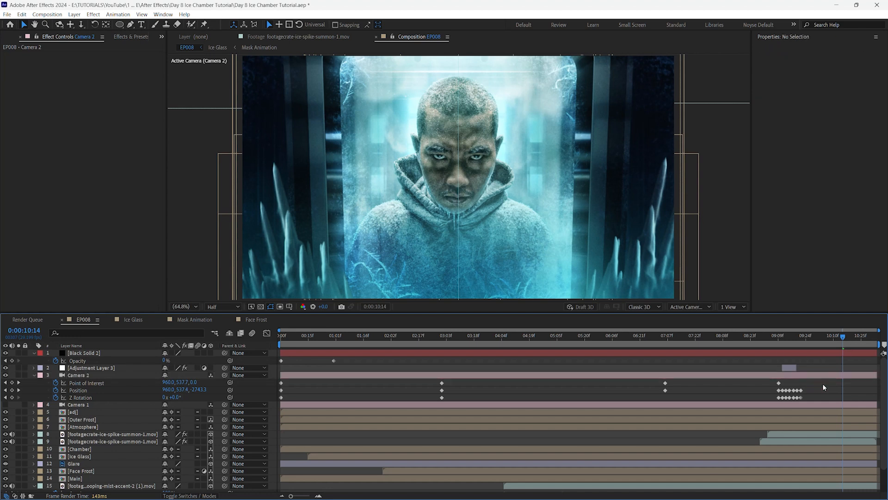
drag(826, 383, 277, 407)
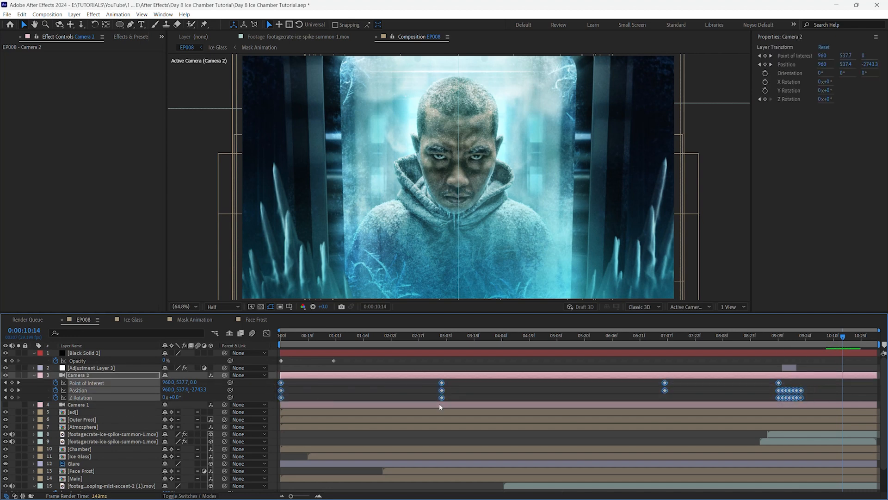
right_click(443, 397)
mouse_move(492, 391)
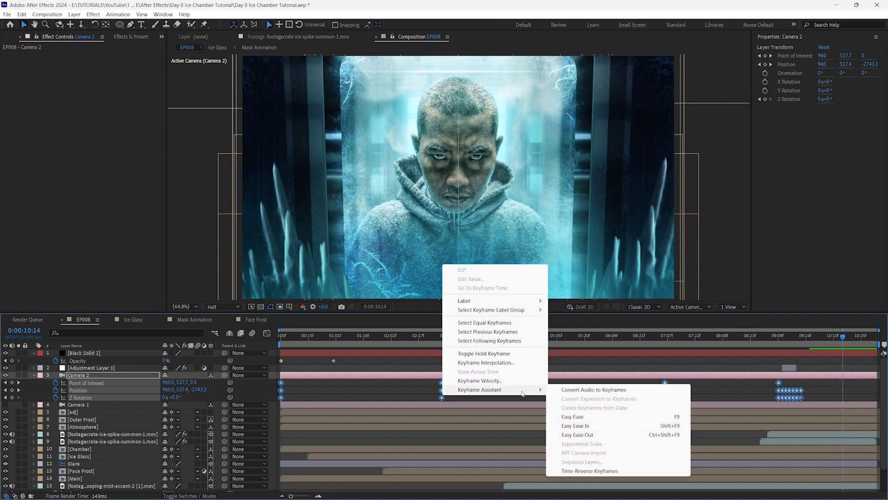
click(573, 416)
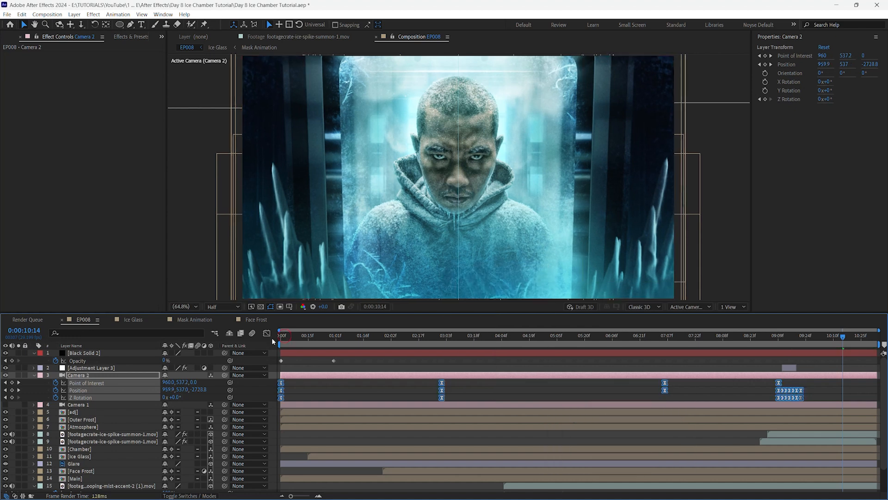
Play EP008 from 0:00:00:00 to review the eased motion of Camera 2.
click(283, 341)
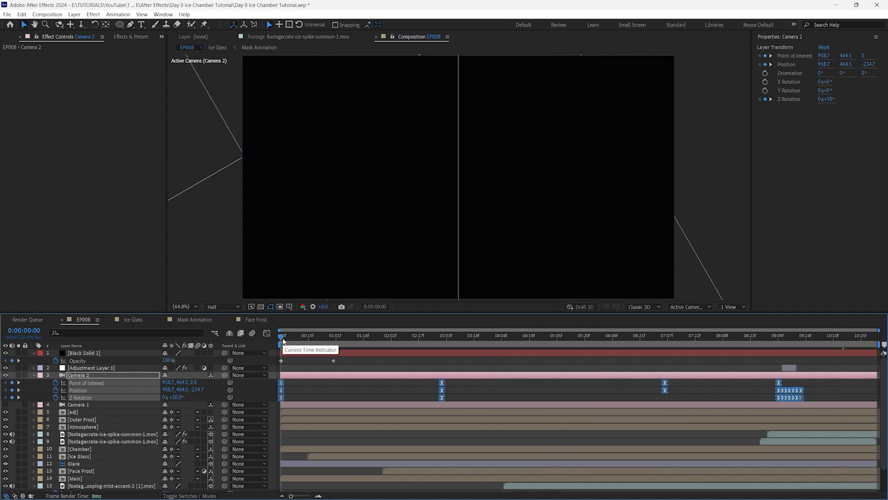
key(F9)
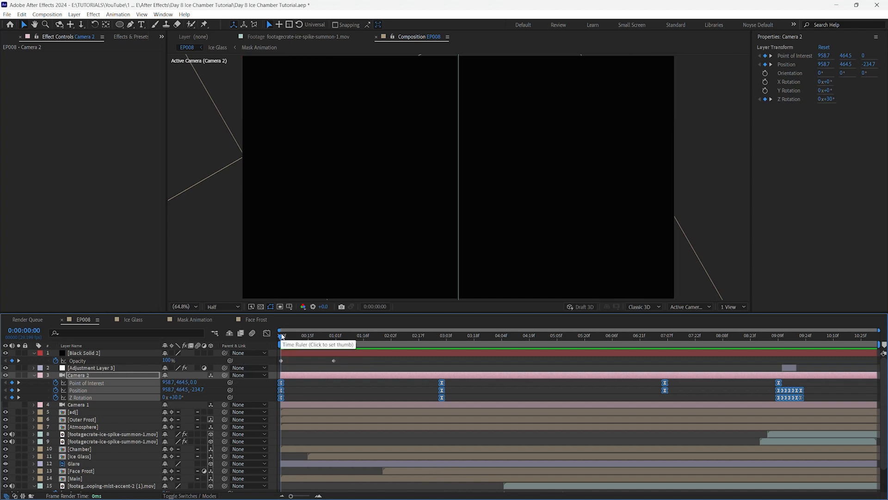
key(space)
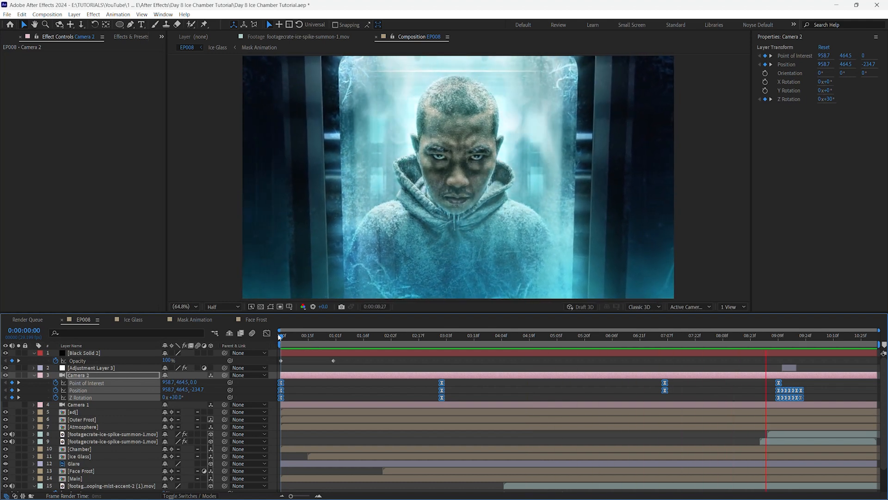
key(space)
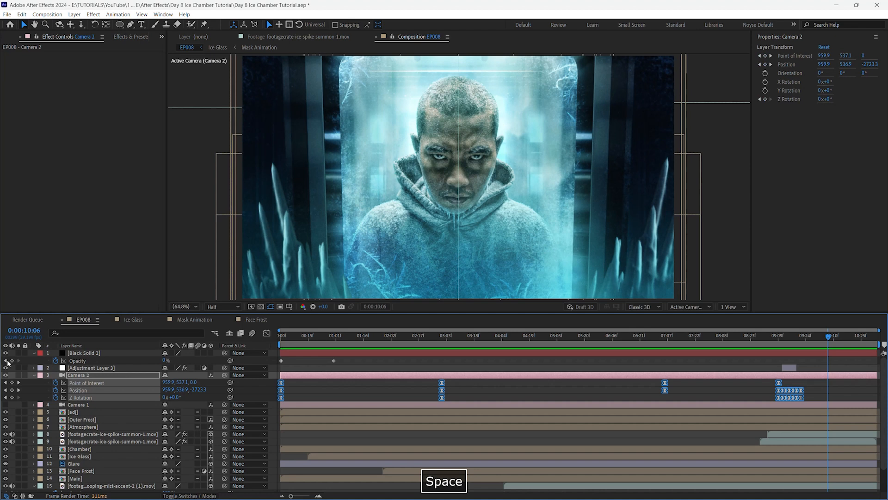
Hide Camera 2, collapse its properties and turn the original Camera 1 back on.
click(6, 375)
click(34, 375)
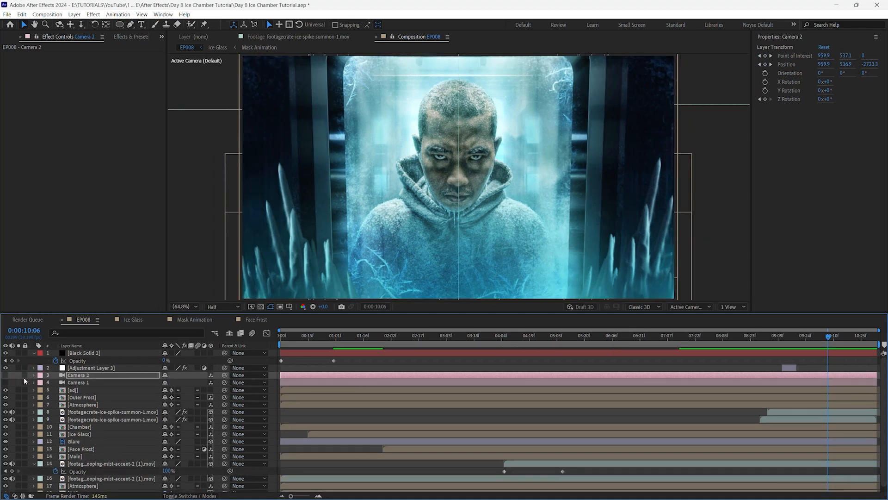
click(6, 382)
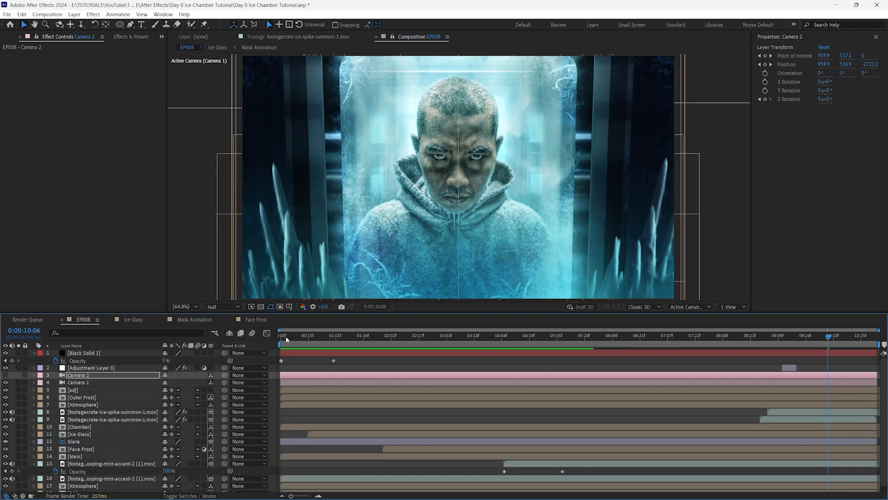
Play EP008 from the start through Camera 1 to compare the non-eased motion, and save the project.
key(space)
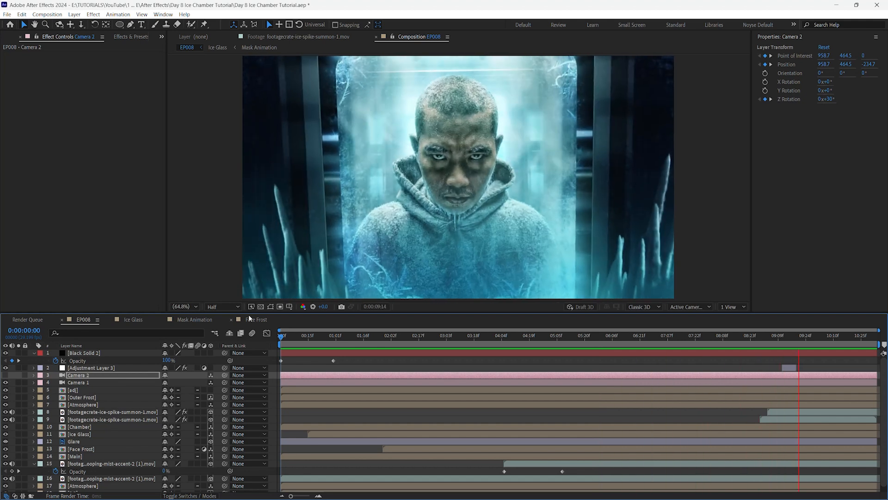
key(space)
key(ctrl+s)
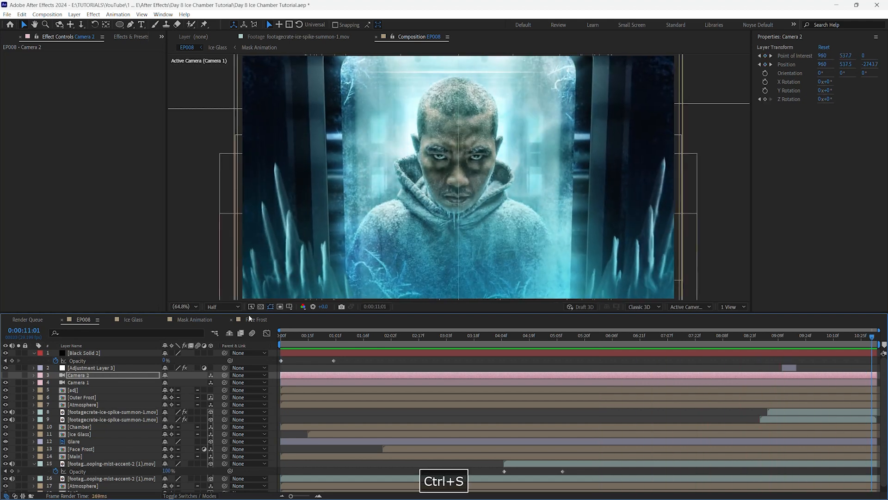